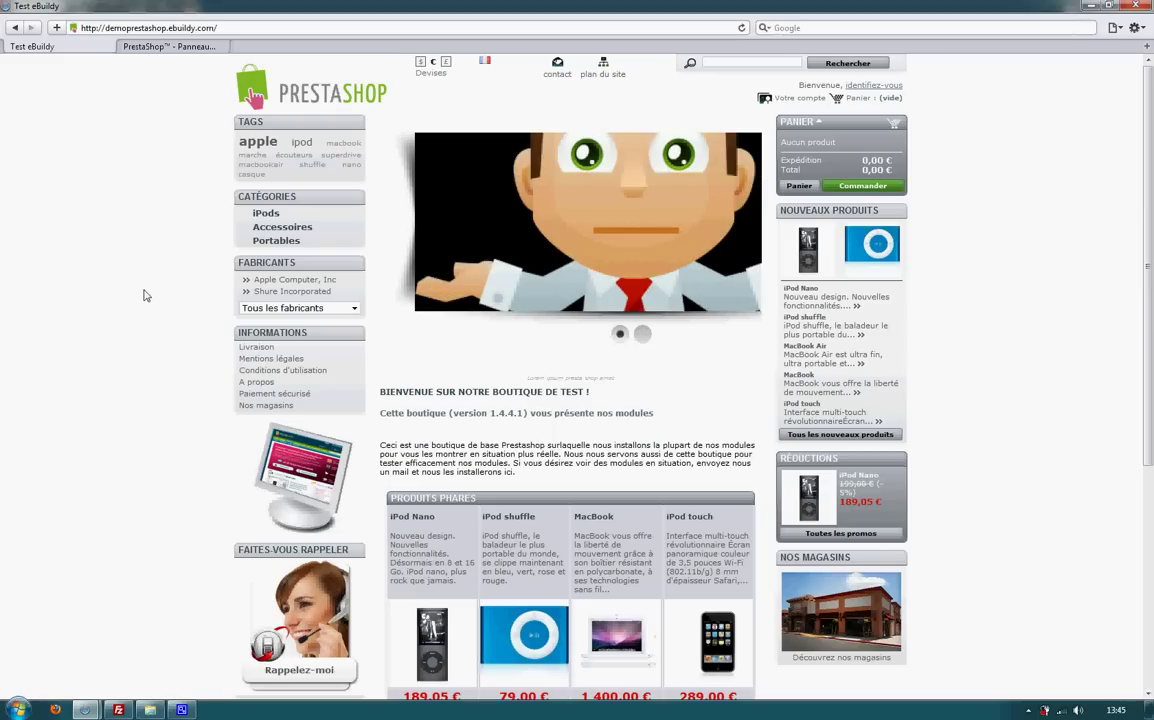
Look through the demo shop's home page, from the header and slideshow to the featured products and footer
{"action": "left_click", "coordinate": [166, 30]}
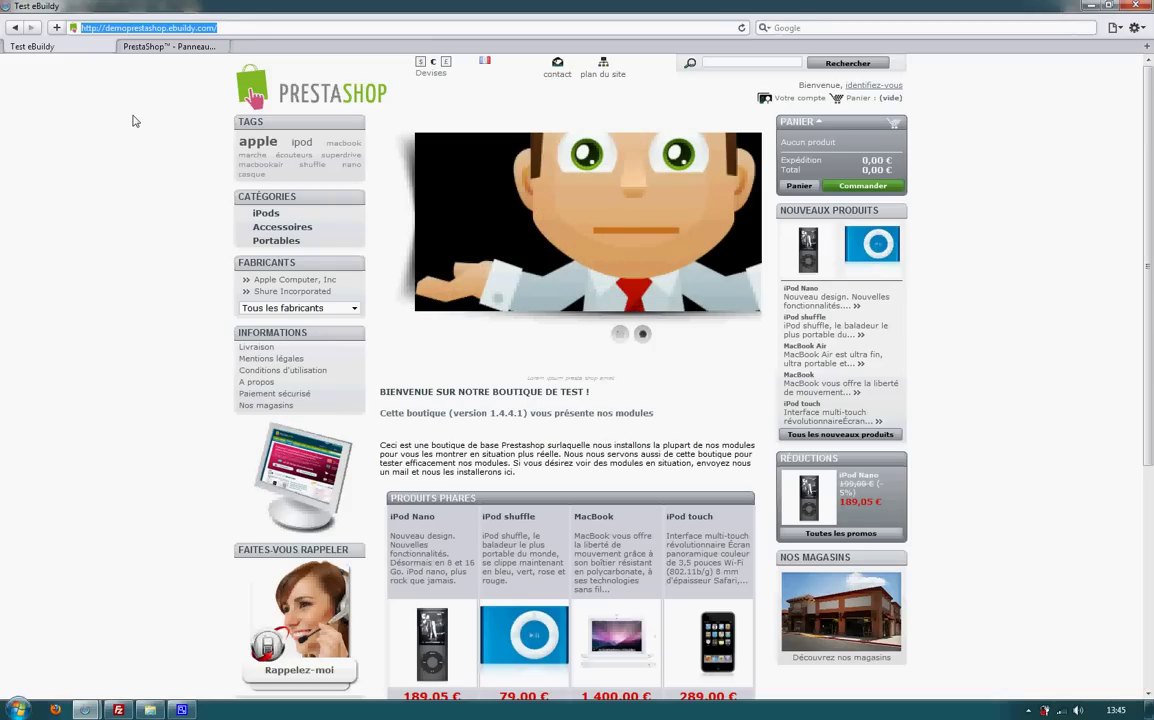
{"action": "left_click", "coordinate": [119, 289]}
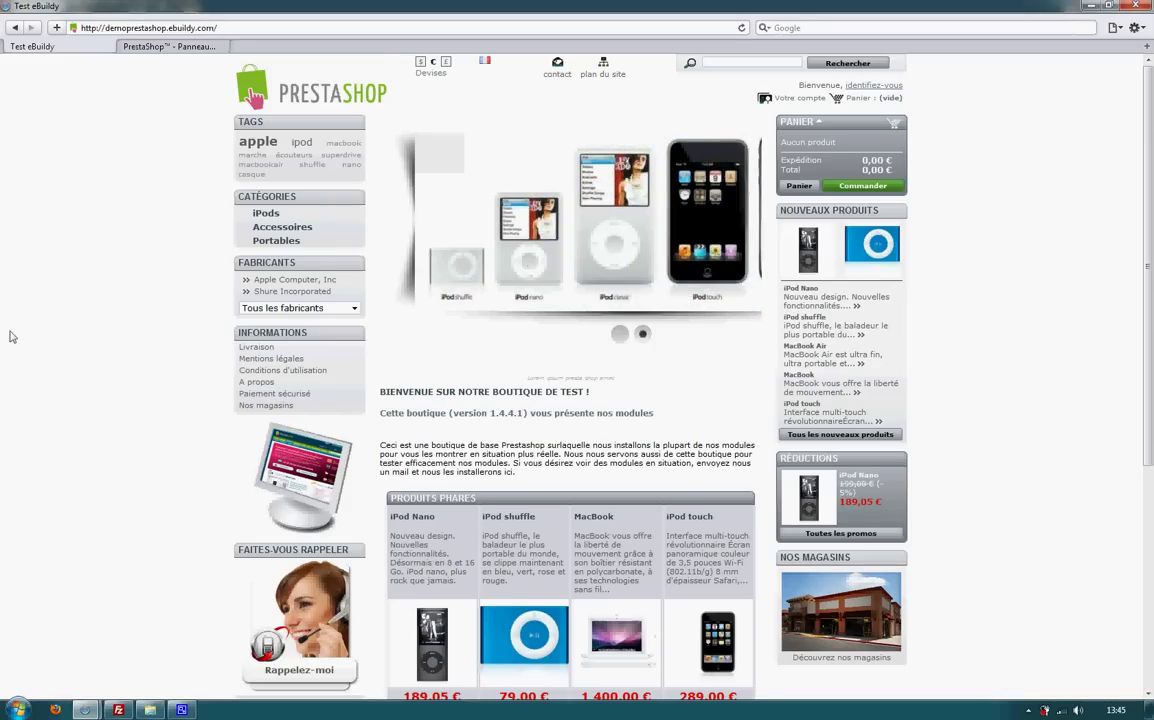
{"action": "scroll", "coordinate": [190, 425], "scroll_direction": "down", "scroll_amount": 2}
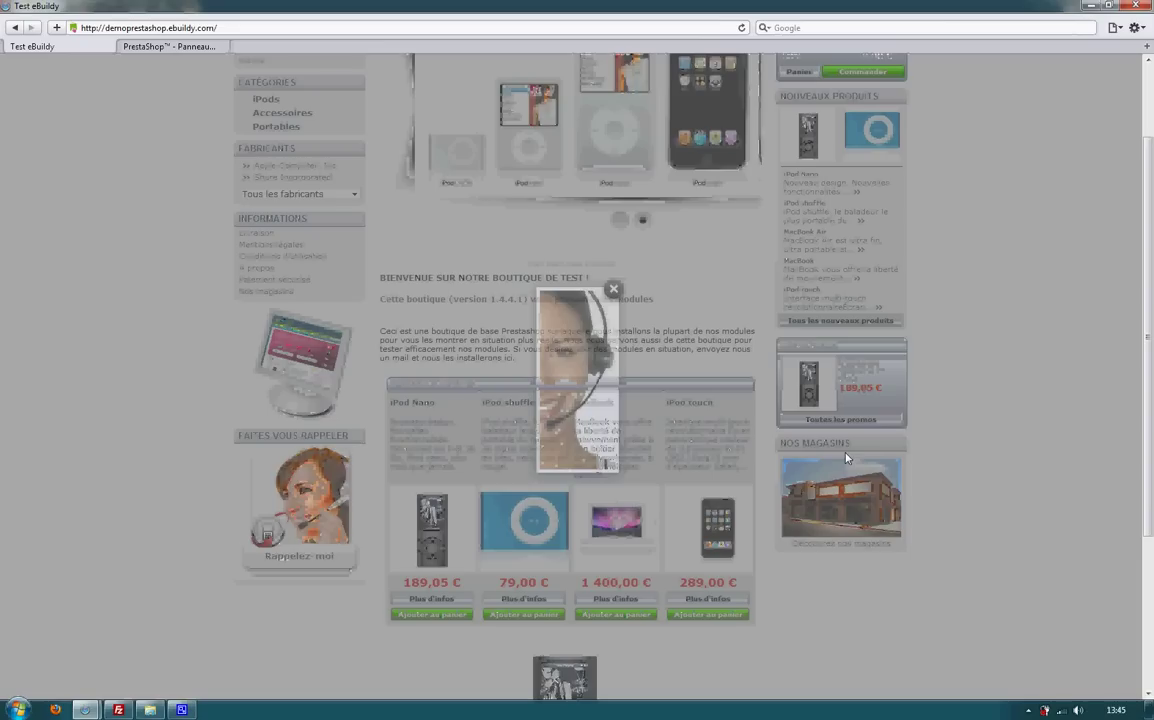
{"action": "left_click", "coordinate": [966, 279]}
{"action": "scroll", "coordinate": [1075, 317], "scroll_direction": "down", "scroll_amount": 4}
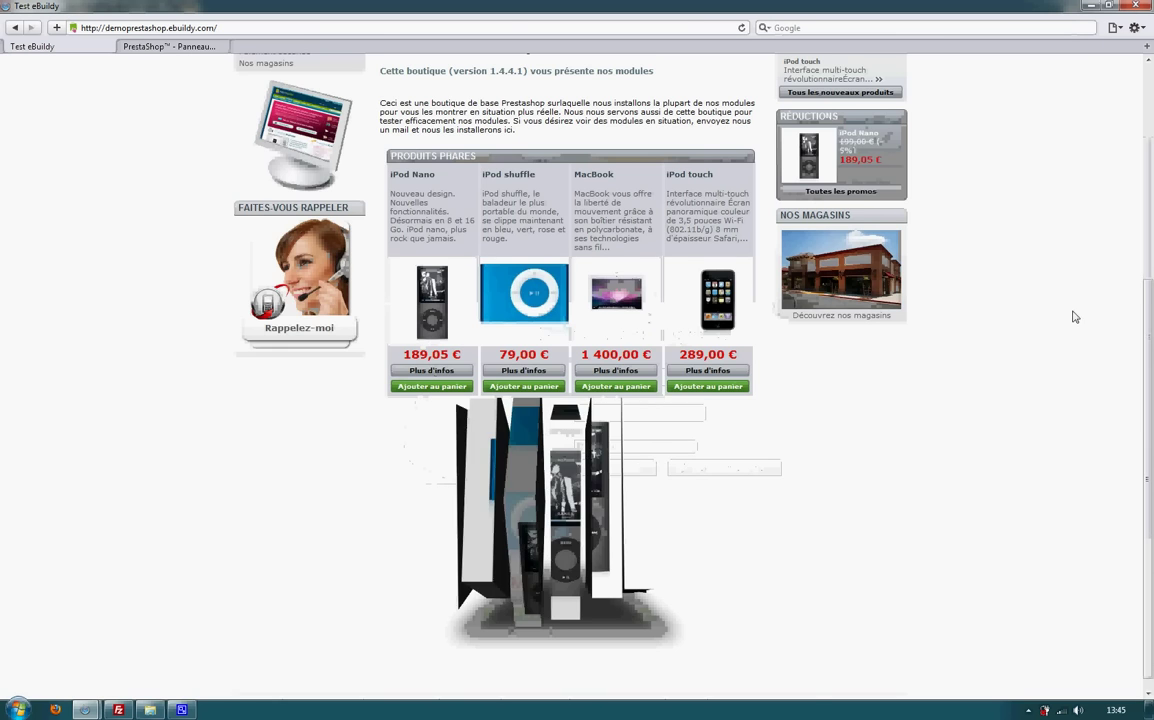
{"action": "scroll", "coordinate": [1005, 440], "scroll_direction": "up", "scroll_amount": 6}
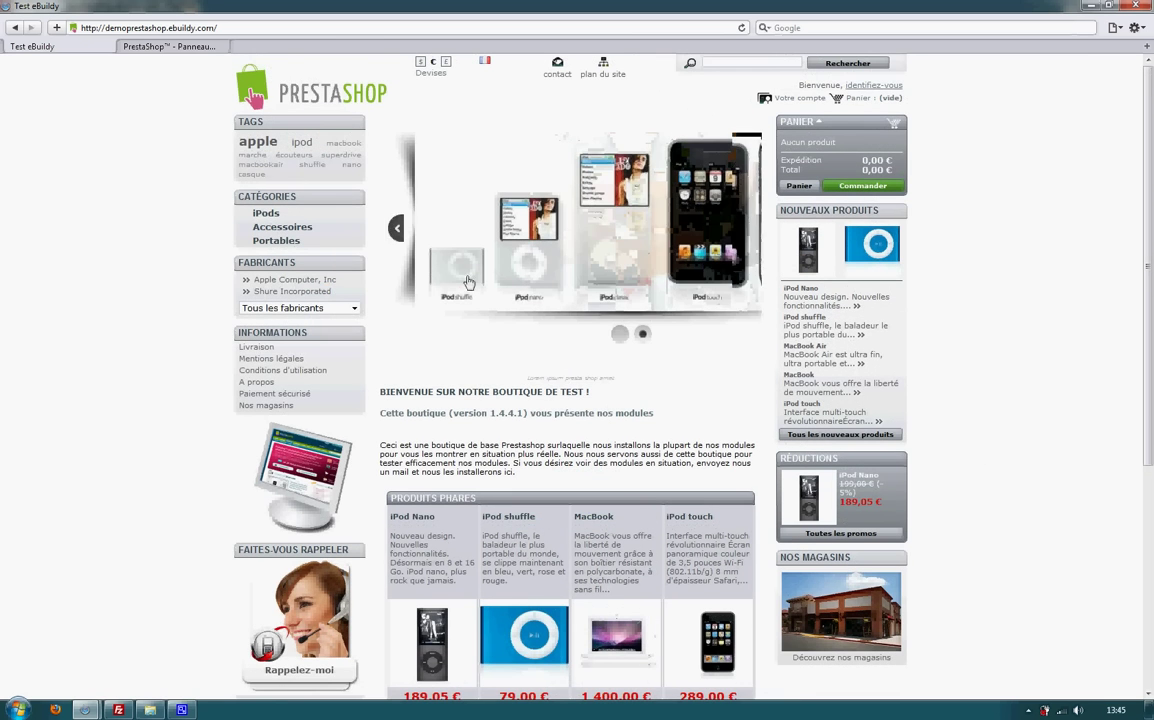
{"action": "scroll", "coordinate": [1102, 270], "scroll_direction": "down", "scroll_amount": 6}
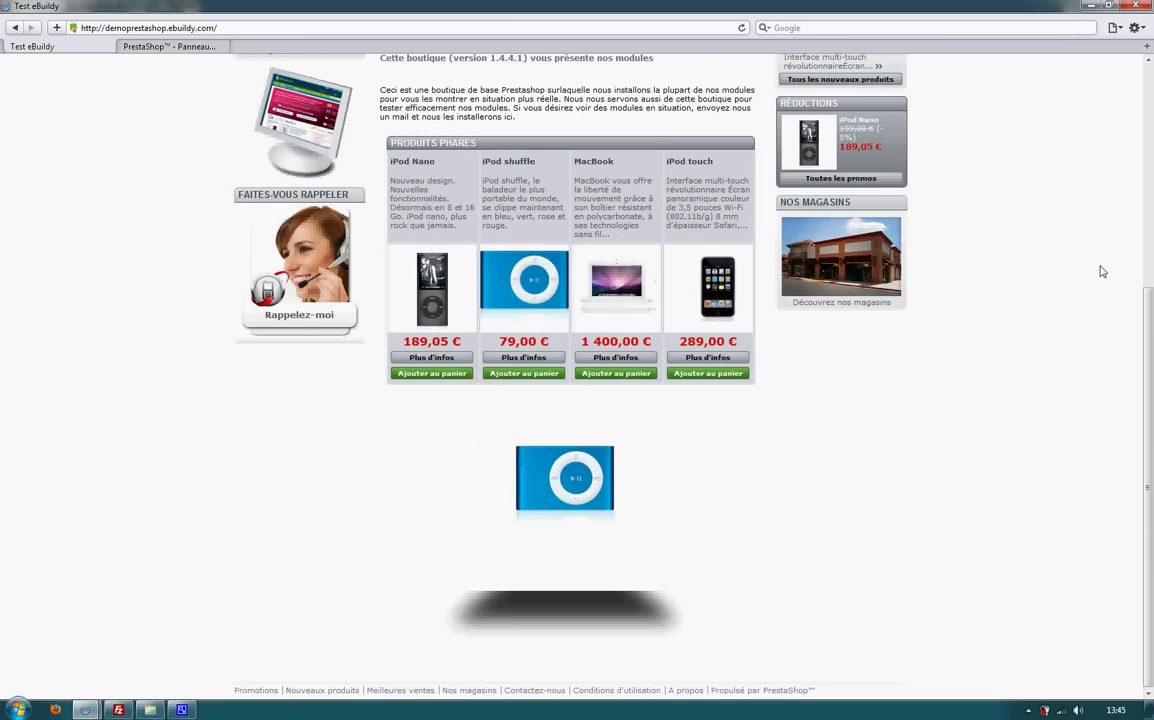
{"action": "scroll", "coordinate": [1102, 270], "scroll_direction": "up", "scroll_amount": 6}
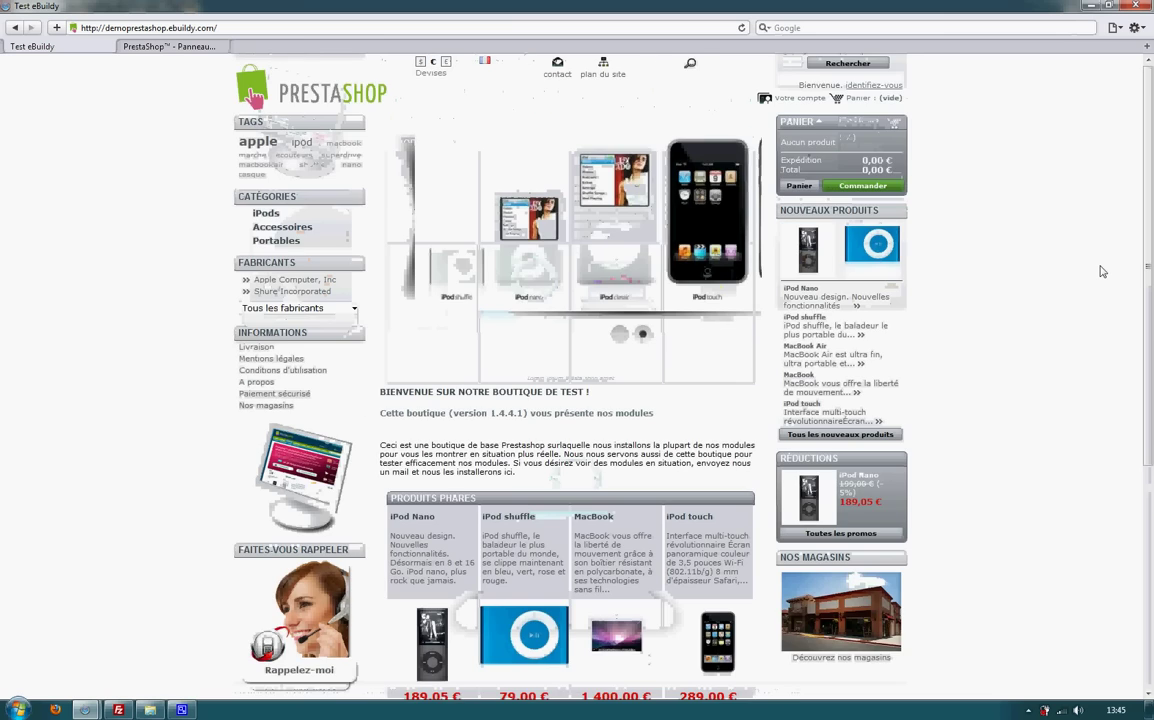
Switch the browser's user agent to Mobile Safari 4.1 — iPhone for the demo shop page
{"action": "left_click", "coordinate": [1134, 29]}
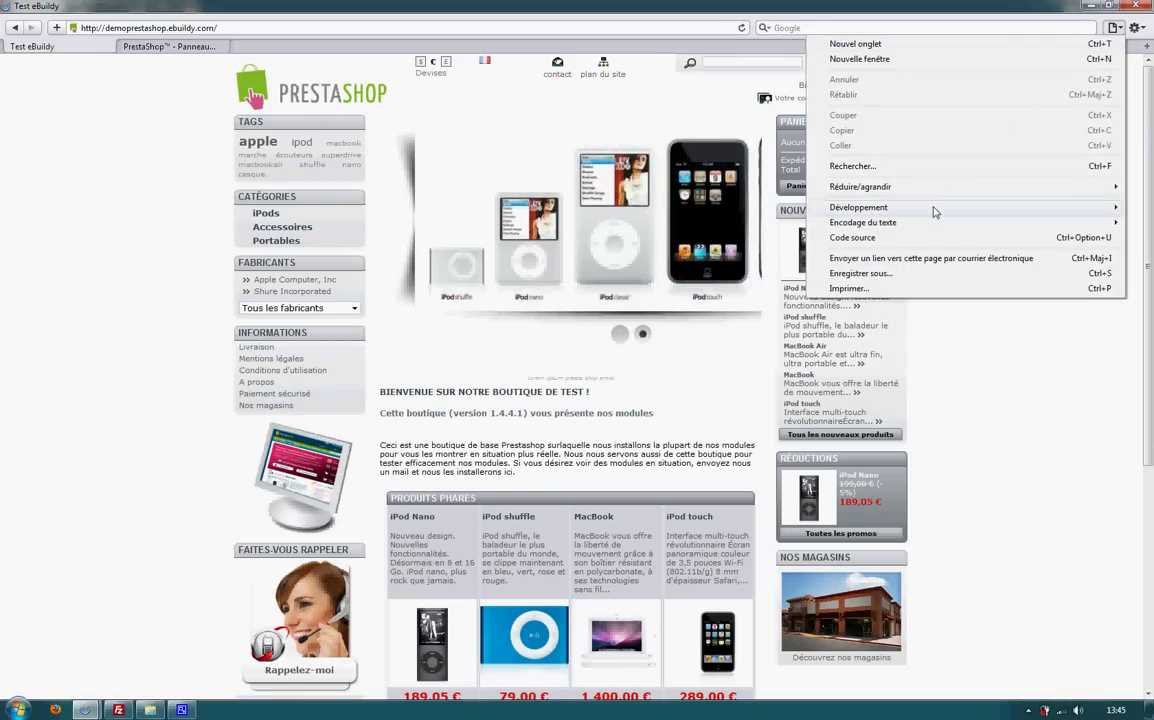
{"action": "mouse_move", "coordinate": [935, 209]}
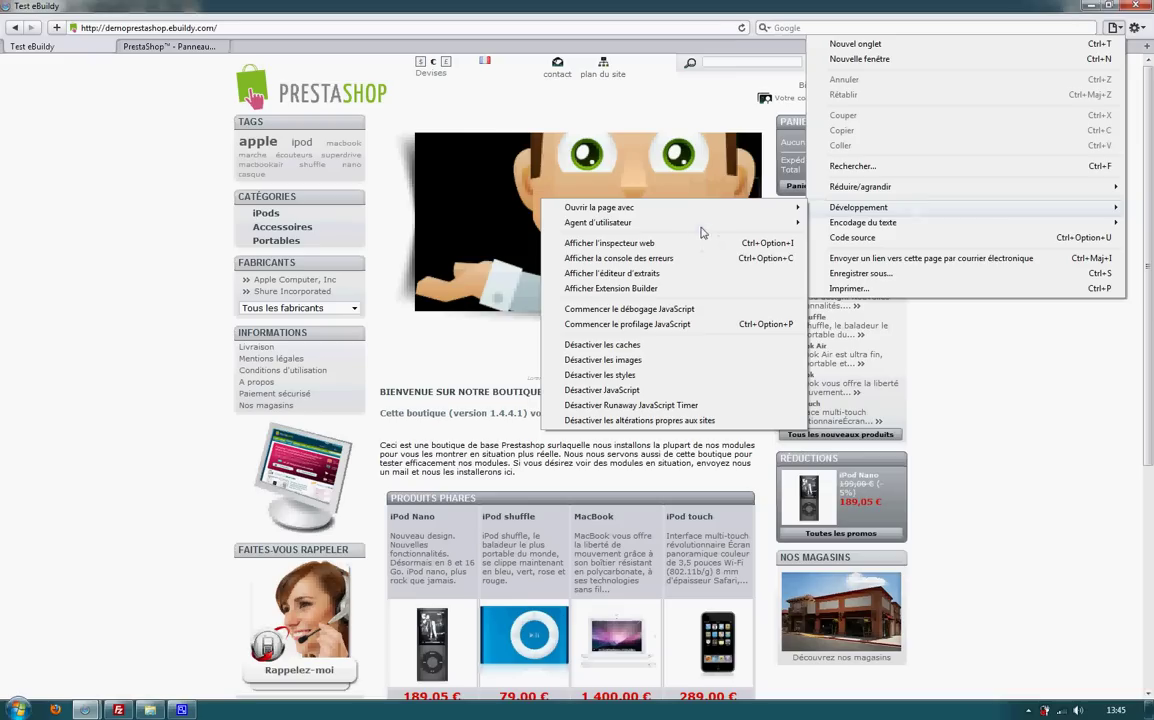
{"action": "mouse_move", "coordinate": [632, 222]}
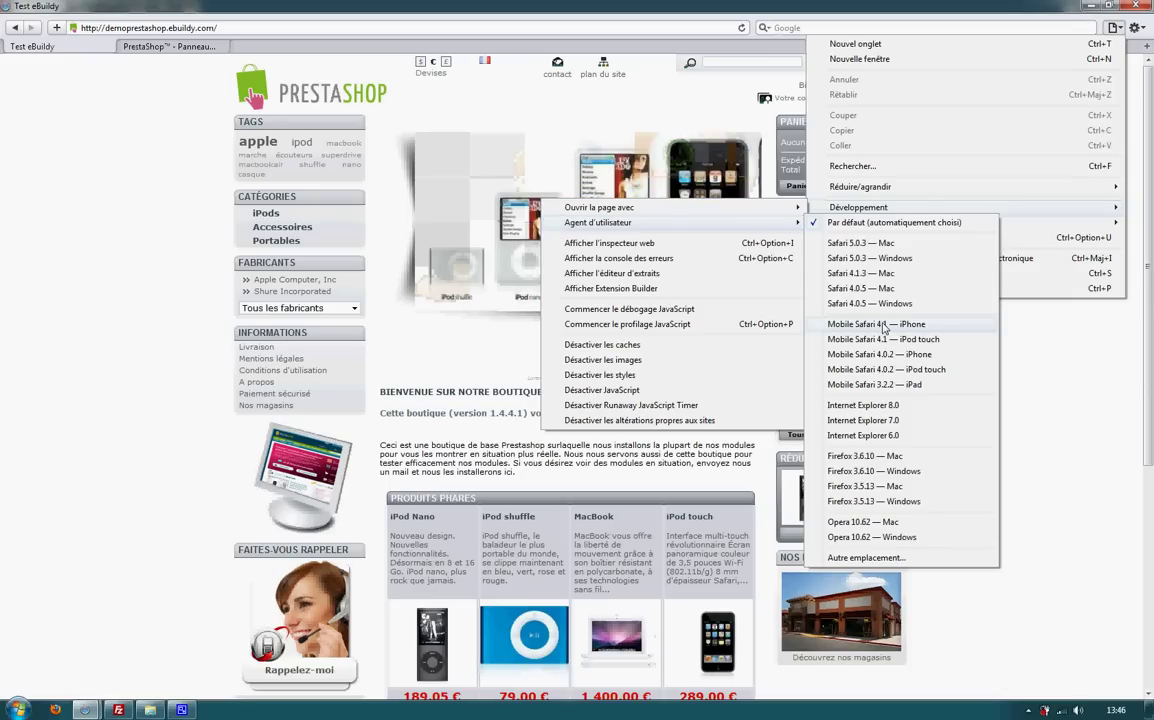
{"action": "left_click", "coordinate": [884, 324]}
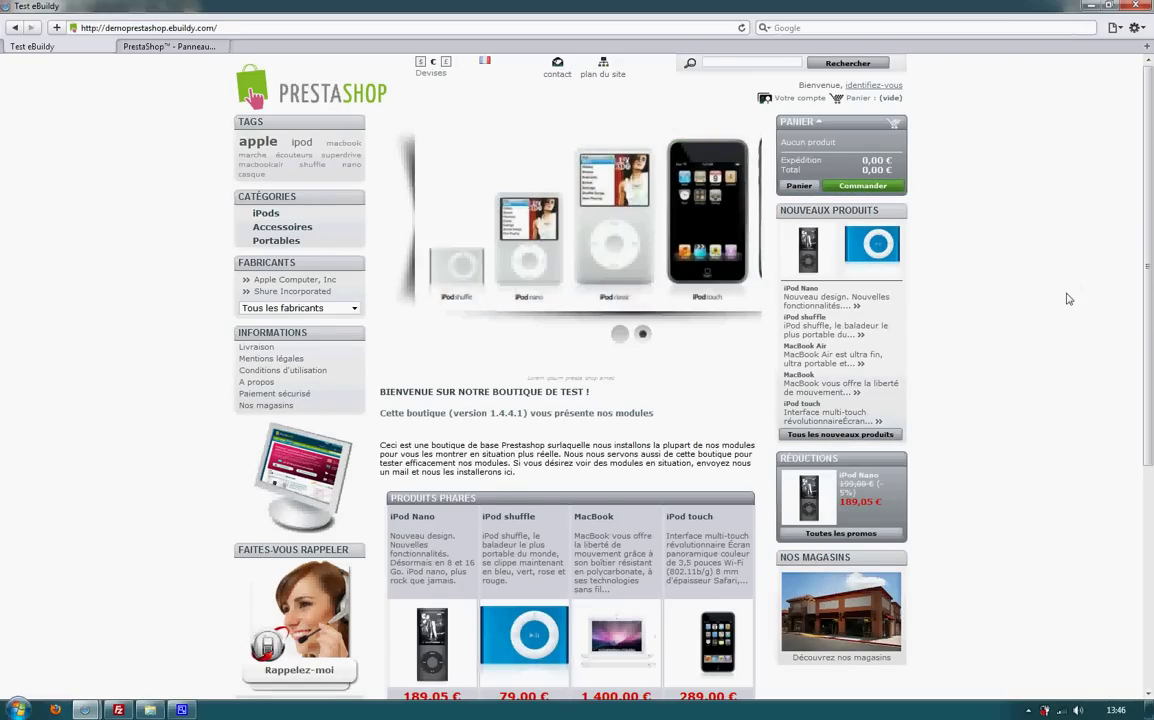
Check how the shop's home page is displayed under the iPhone user agent, down to the footer
{"action": "scroll", "coordinate": [1077, 306], "scroll_direction": "down", "scroll_amount": 5}
{"action": "scroll", "coordinate": [1078, 307], "scroll_direction": "up", "scroll_amount": 5}
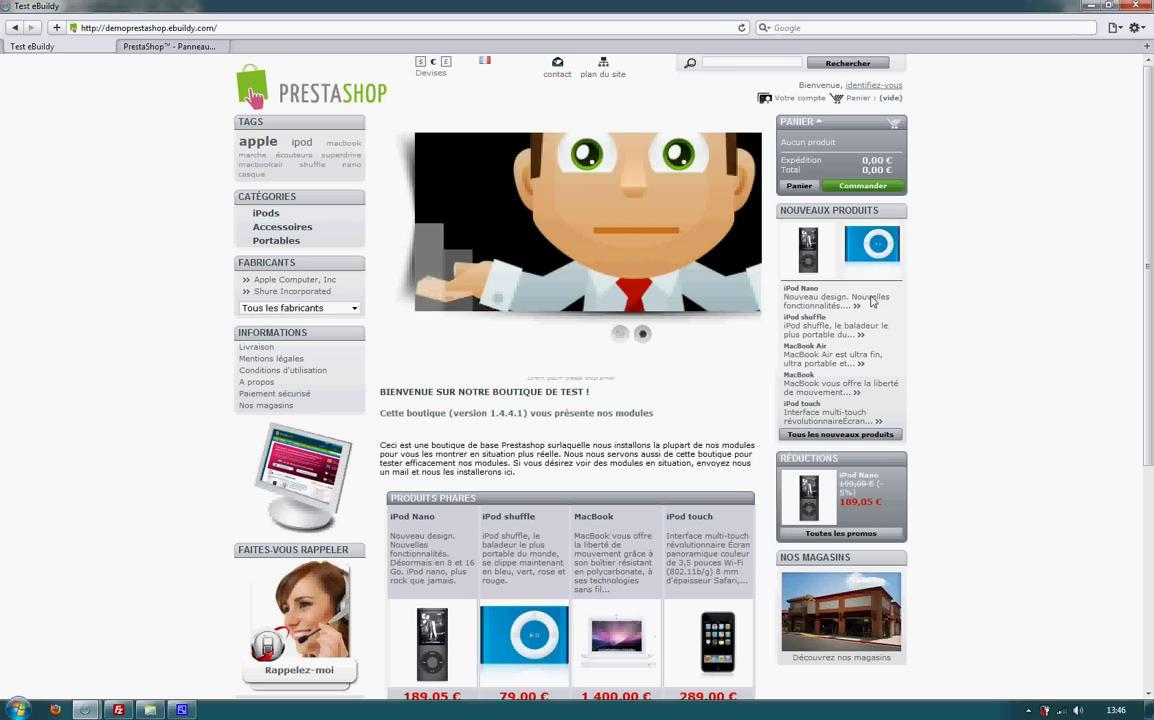
{"action": "scroll", "coordinate": [64, 327], "scroll_direction": "down", "scroll_amount": 5}
{"action": "scroll", "coordinate": [98, 402], "scroll_direction": "up", "scroll_amount": 5}
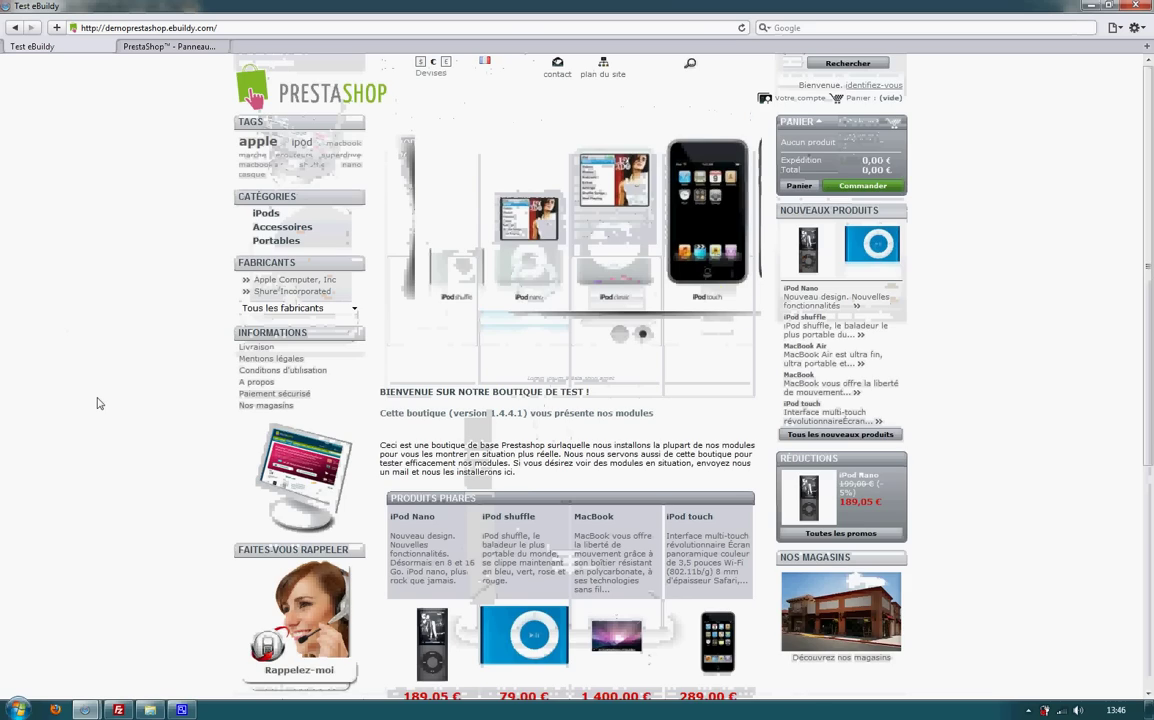
{"action": "scroll", "coordinate": [98, 407], "scroll_direction": "down", "scroll_amount": 5}
{"action": "mouse_move", "coordinate": [502, 472]}
{"action": "scroll", "coordinate": [167, 412], "scroll_direction": "up", "scroll_amount": 5}
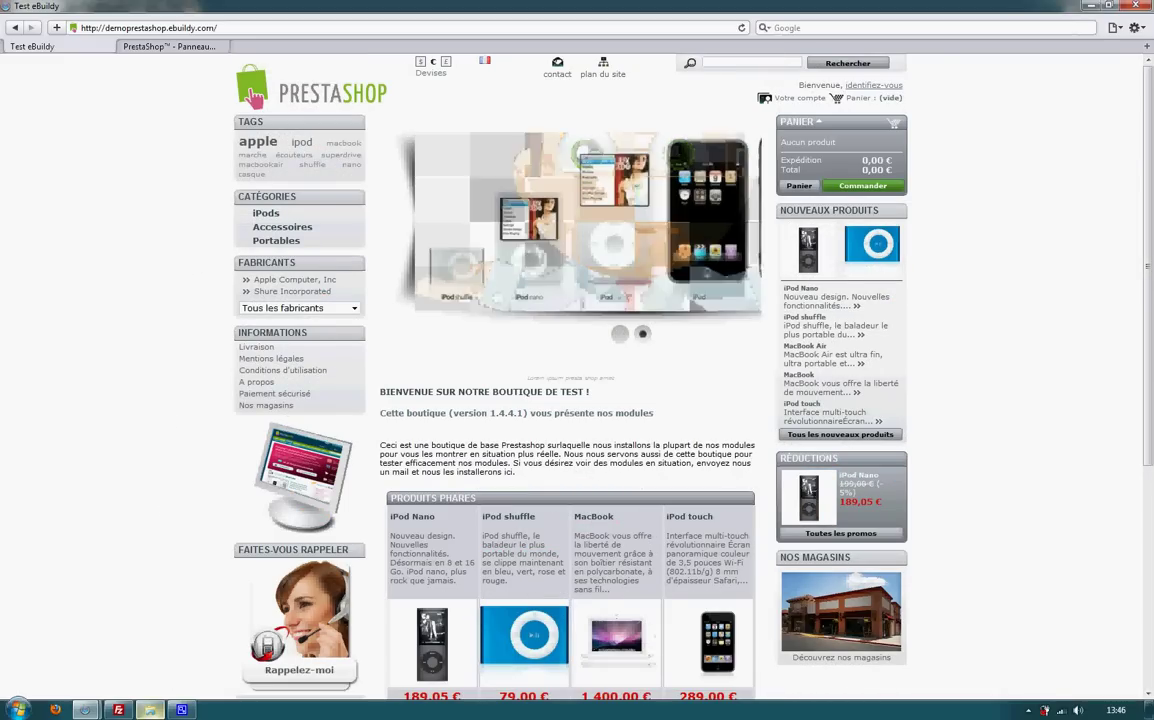
Switch to the pack Mobile folder and open Manuel_MobilePresta.pdf in a maximized Adobe Reader window
{"action": "mouse_move", "coordinate": [149, 709]}
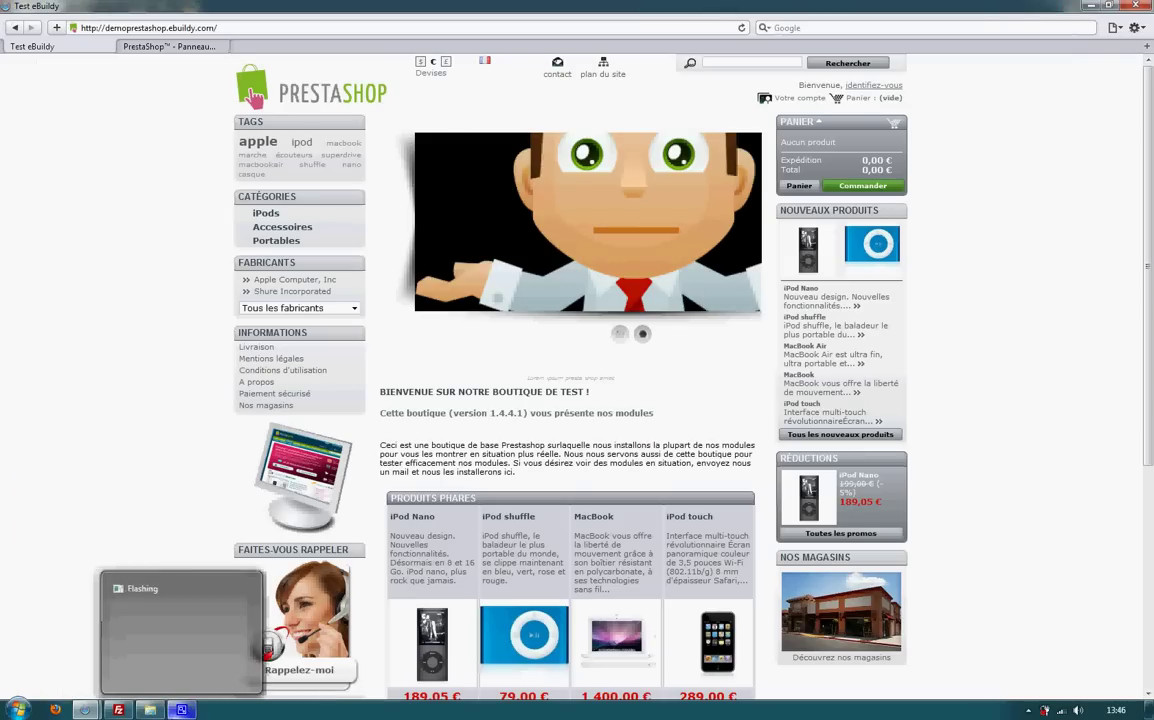
{"action": "left_click", "coordinate": [156, 676]}
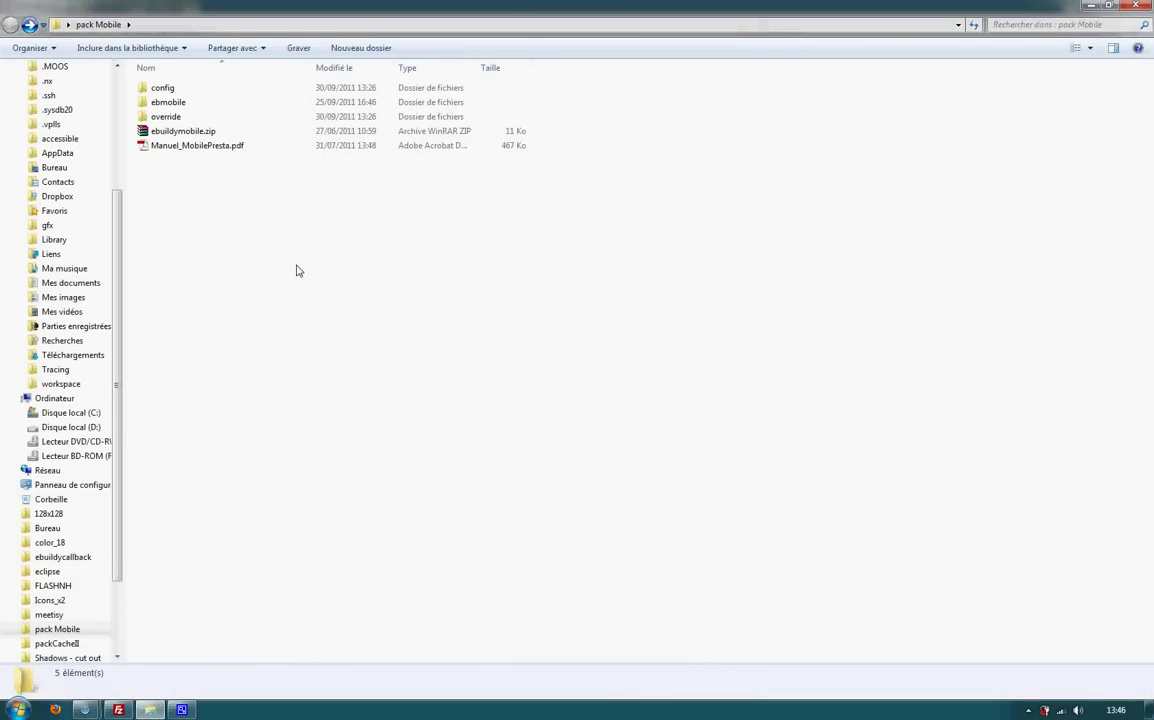
{"action": "left_click_drag", "start_coordinate": [296, 268], "coordinate": [262, 232]}
{"action": "left_click", "coordinate": [243, 153]}
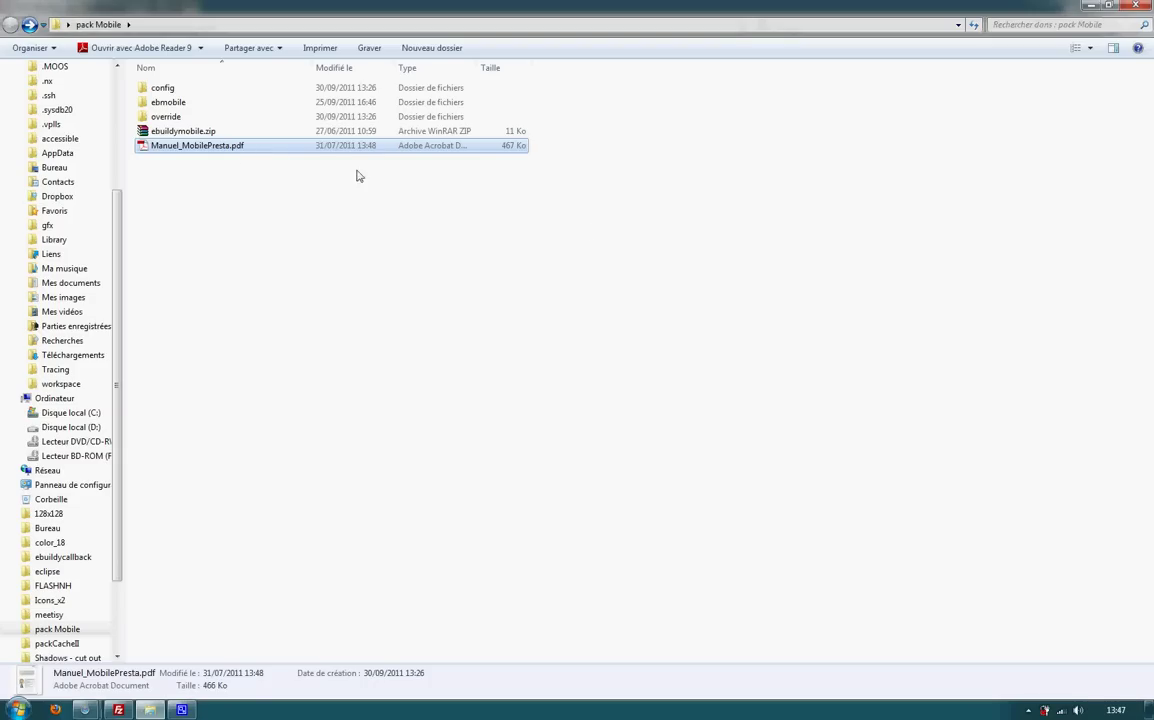
{"action": "key", "text": "Return"}
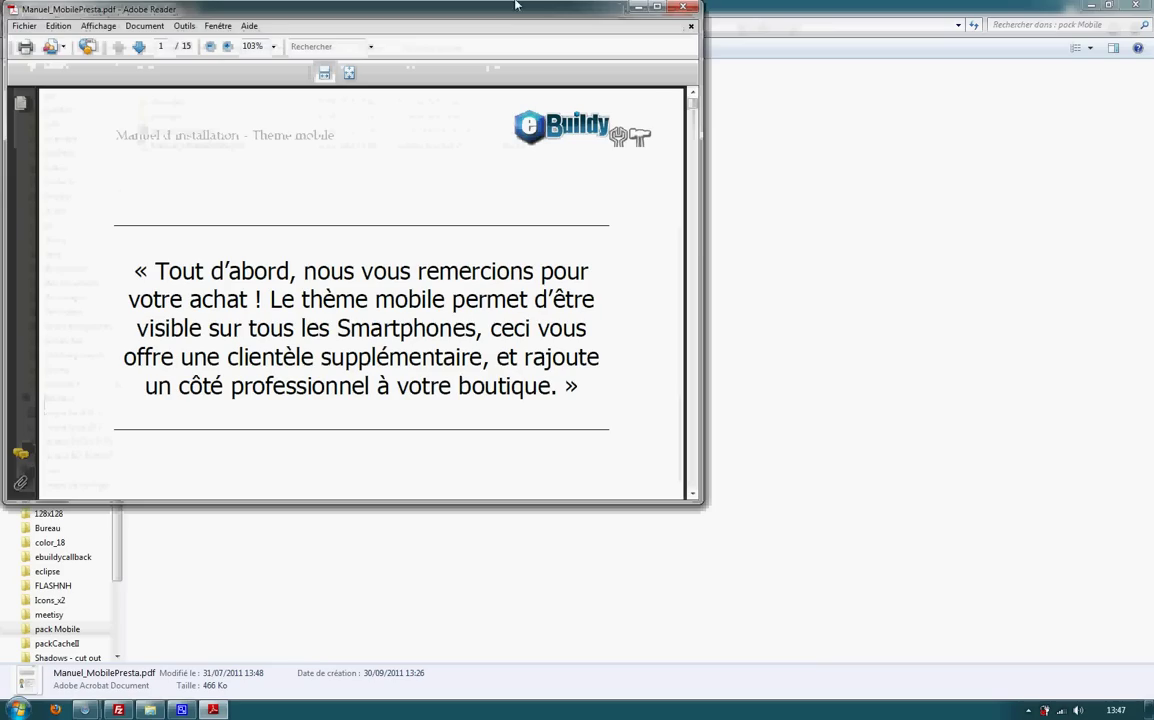
{"action": "double_click", "coordinate": [506, 10]}
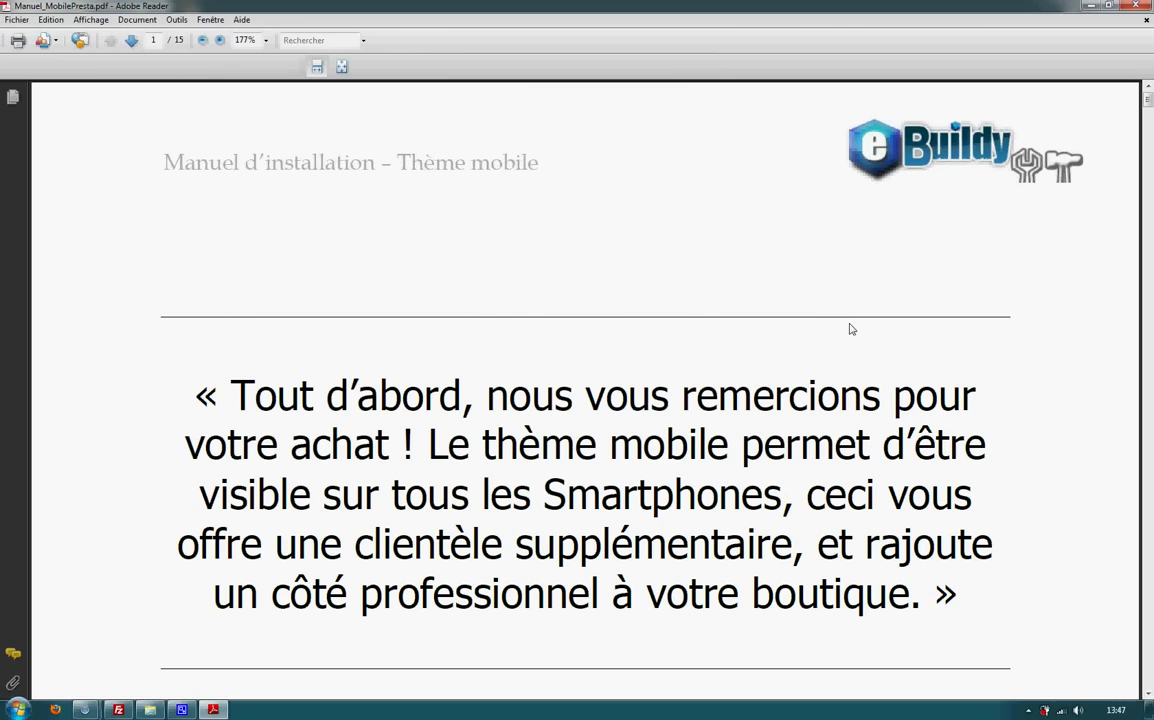
Read the manual's introduction on page 1, including the required software and knowledge
{"action": "scroll", "coordinate": [818, 291], "scroll_direction": "down", "scroll_amount": 2}
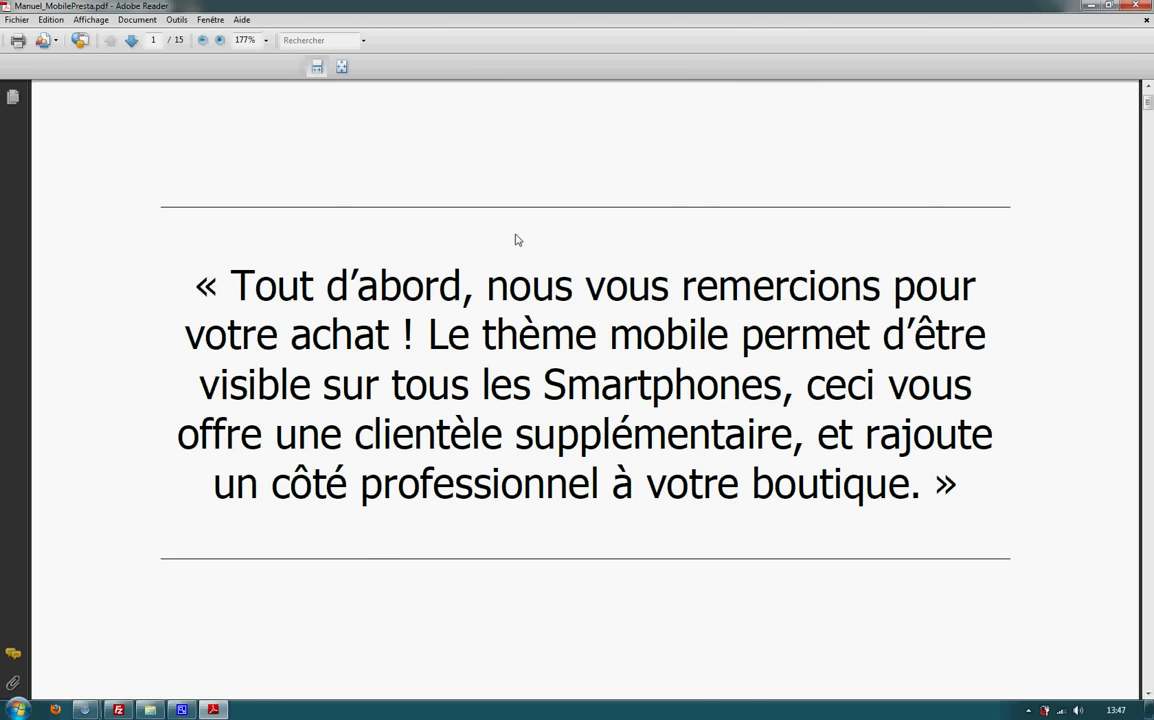
{"action": "scroll", "coordinate": [672, 267], "scroll_direction": "down", "scroll_amount": 10}
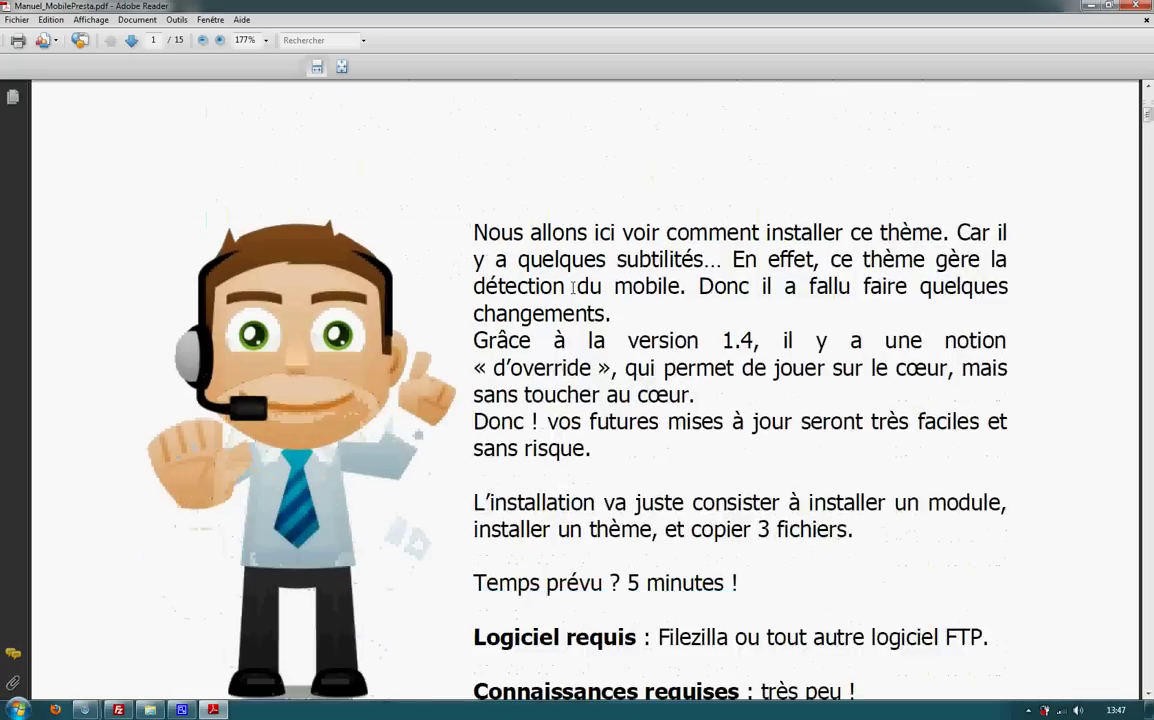
{"action": "scroll", "coordinate": [676, 327], "scroll_direction": "down", "scroll_amount": 4}
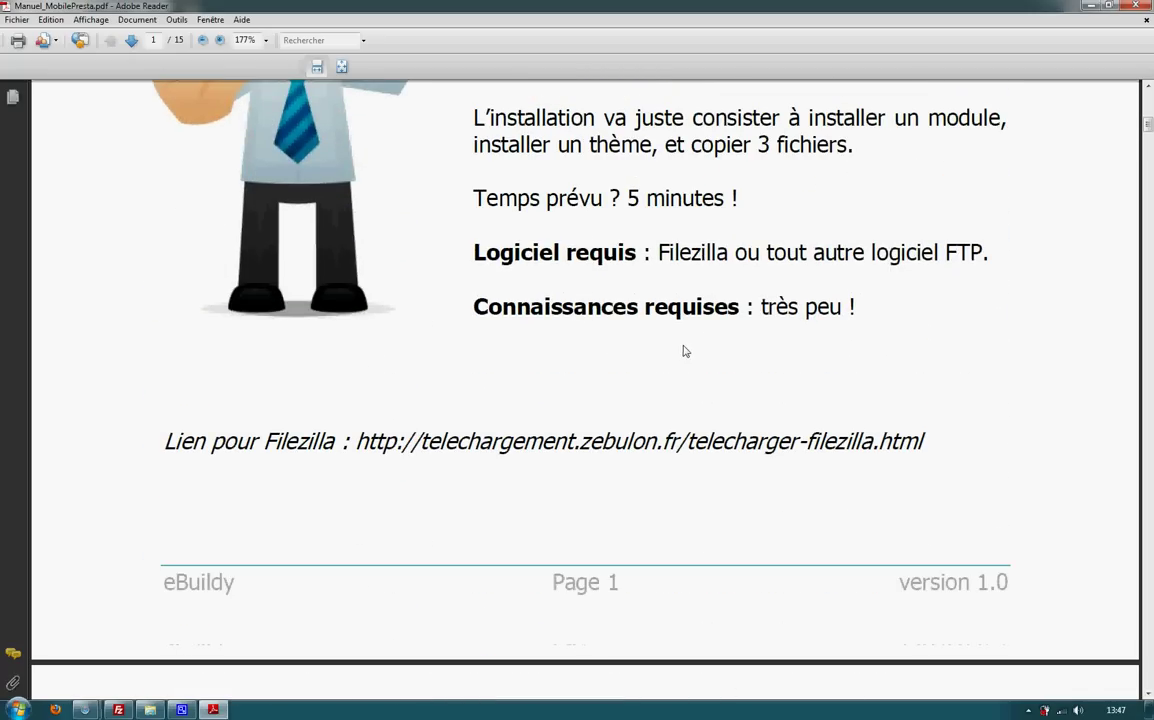
{"action": "scroll", "coordinate": [577, 288], "scroll_direction": "up", "scroll_amount": 3}
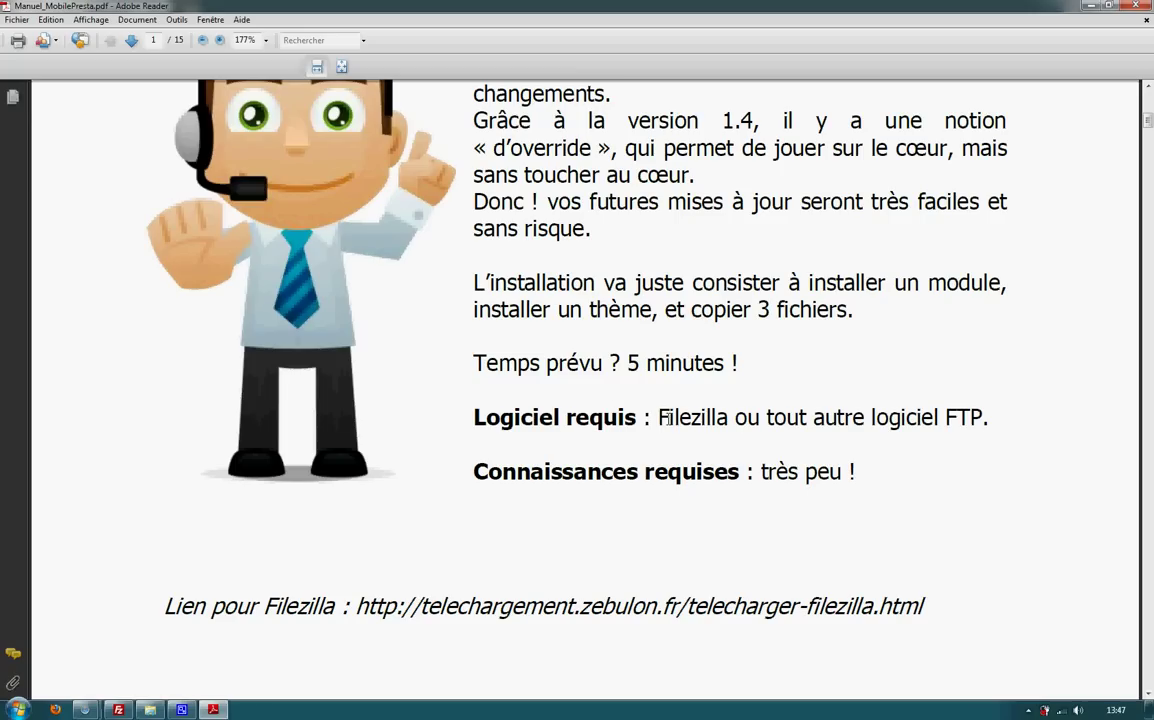
{"action": "left_click_drag", "start_coordinate": [718, 417], "coordinate": [910, 404]}
{"action": "left_click", "coordinate": [921, 417]}
Read the pack contents and FTP connection instructions in the manual's section "Installer le thème mobile"
{"action": "scroll", "coordinate": [889, 407], "scroll_direction": "down", "scroll_amount": 3}
{"action": "scroll", "coordinate": [890, 408], "scroll_direction": "down", "scroll_amount": 10}
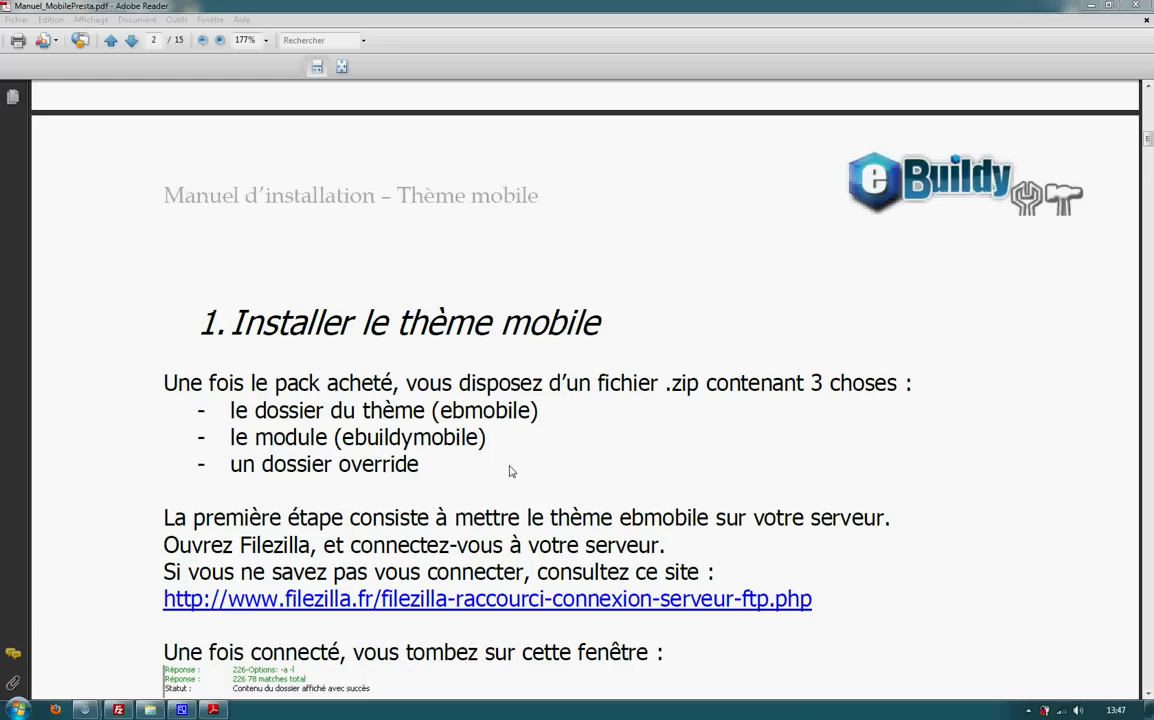
{"action": "left_click", "coordinate": [349, 410]}
{"action": "scroll", "coordinate": [349, 410], "scroll_direction": "down", "scroll_amount": 4}
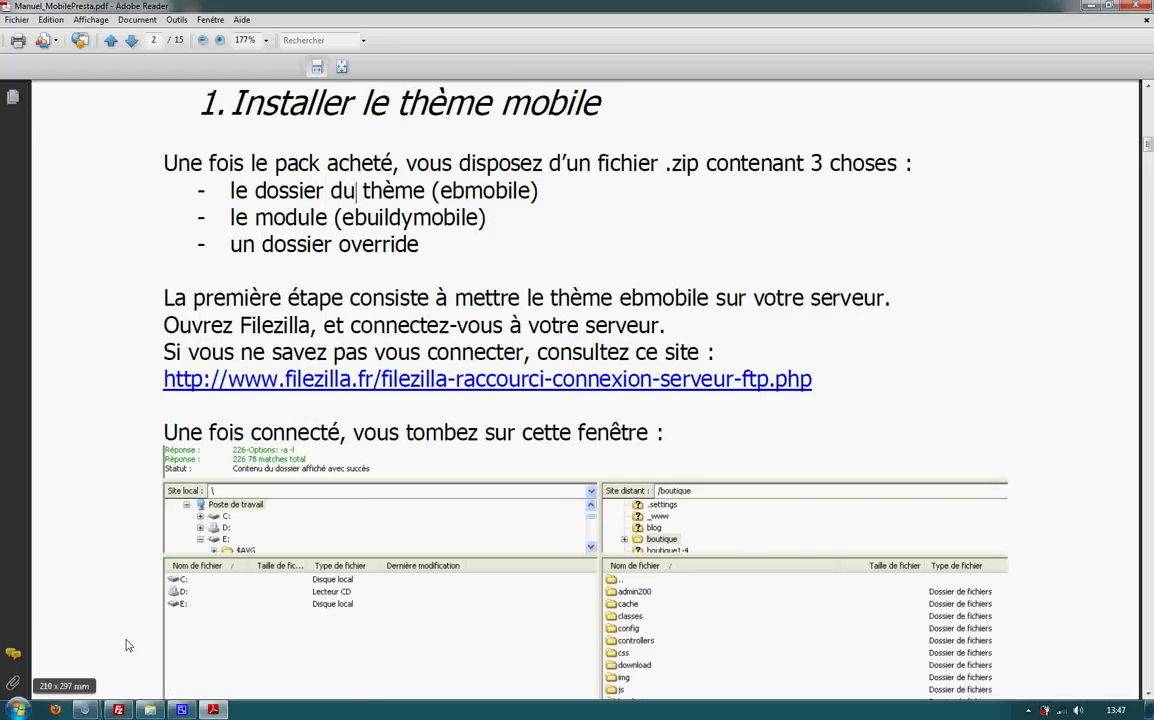
Review the prestashop server folder in FileZilla, the demo shop's home page in the browser and the local pack Mobile folder
{"action": "mouse_move", "coordinate": [124, 708]}
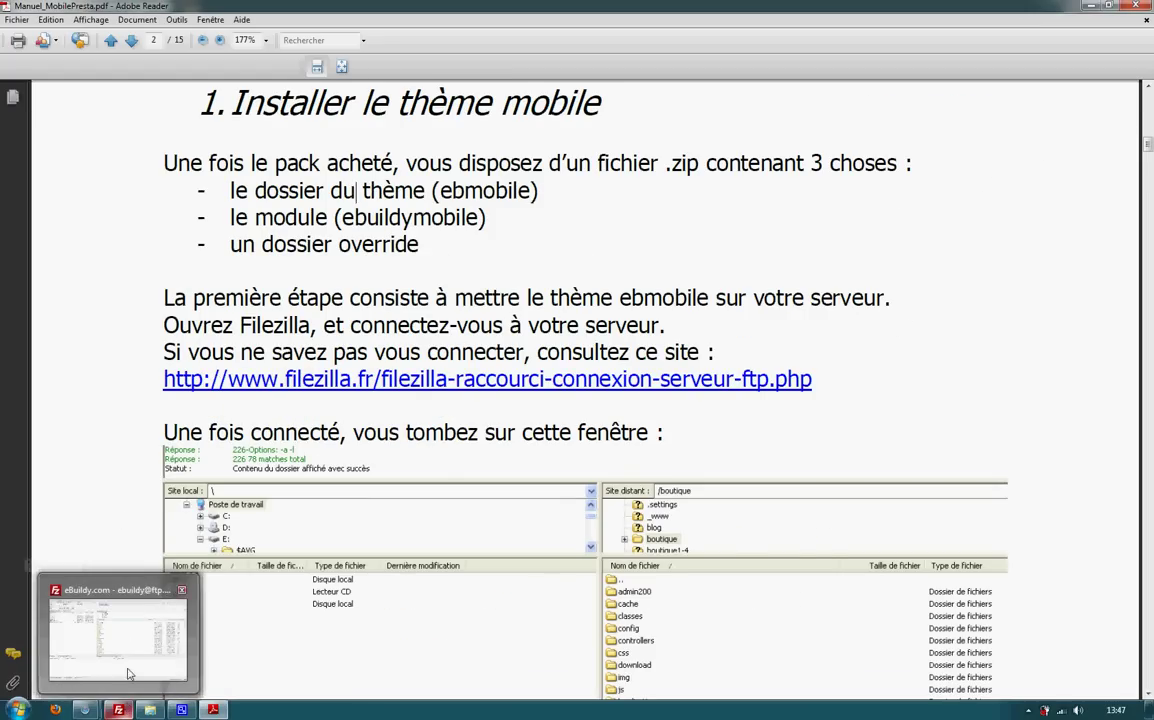
{"action": "left_click", "coordinate": [160, 566]}
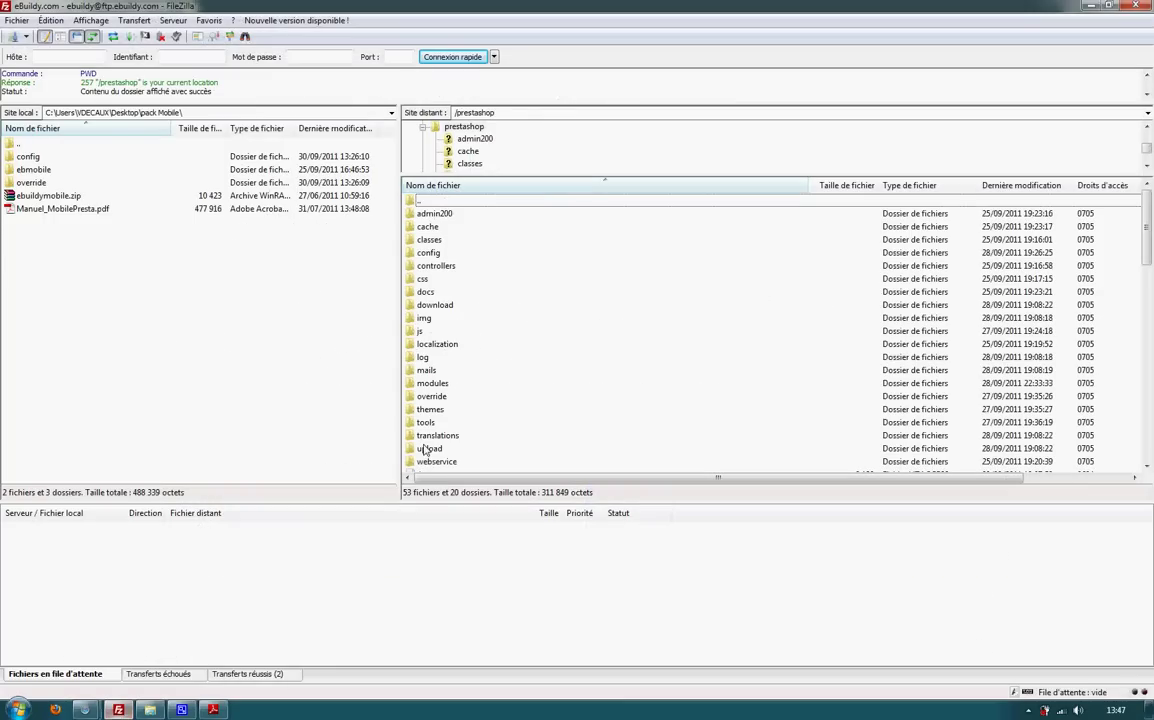
{"action": "left_click", "coordinate": [149, 709]}
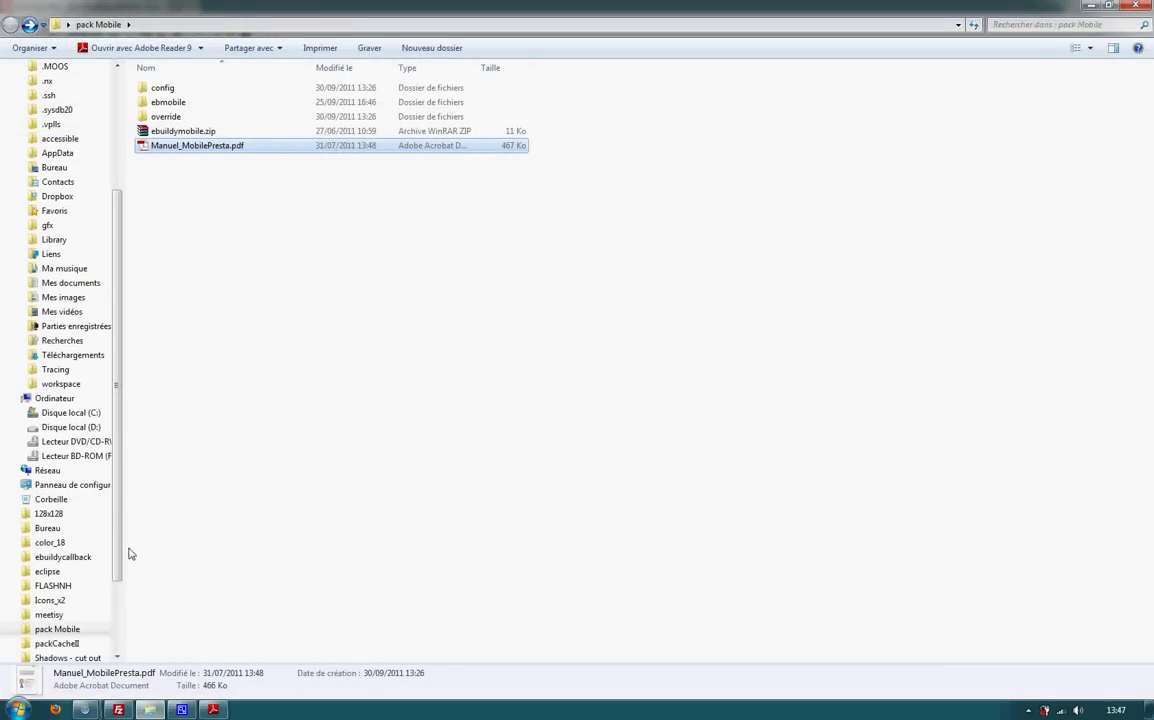
{"action": "key", "text": "alt+Tab"}
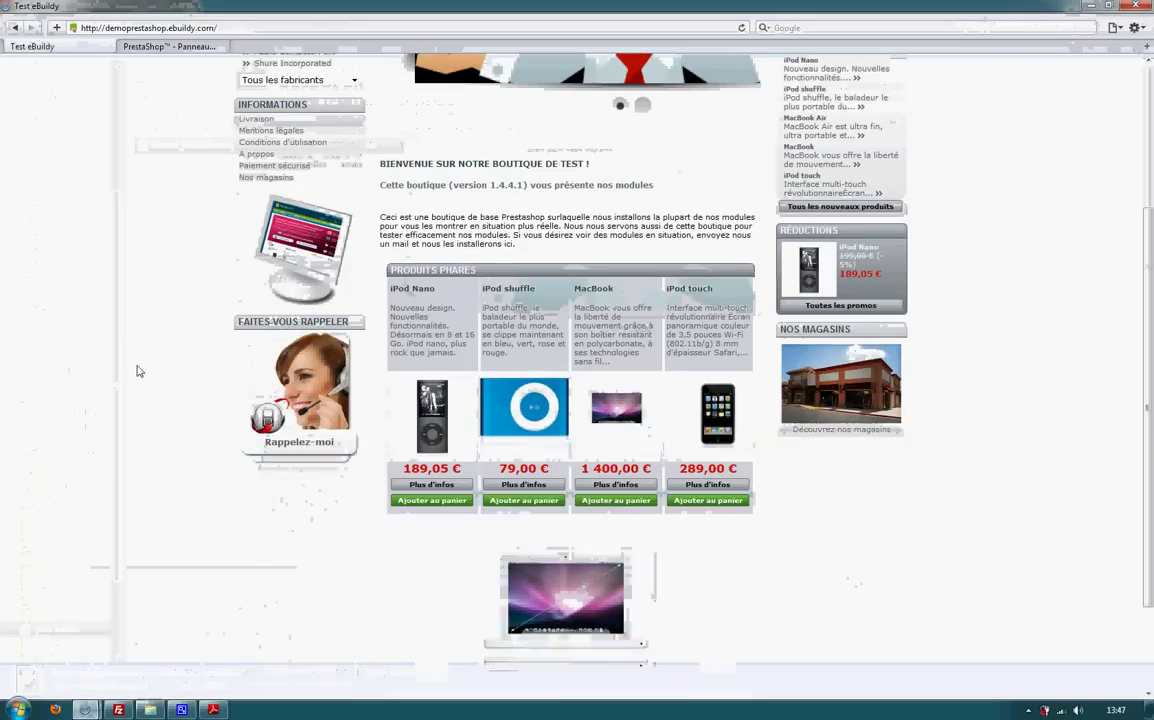
{"action": "scroll", "coordinate": [138, 375], "scroll_direction": "up", "scroll_amount": 3}
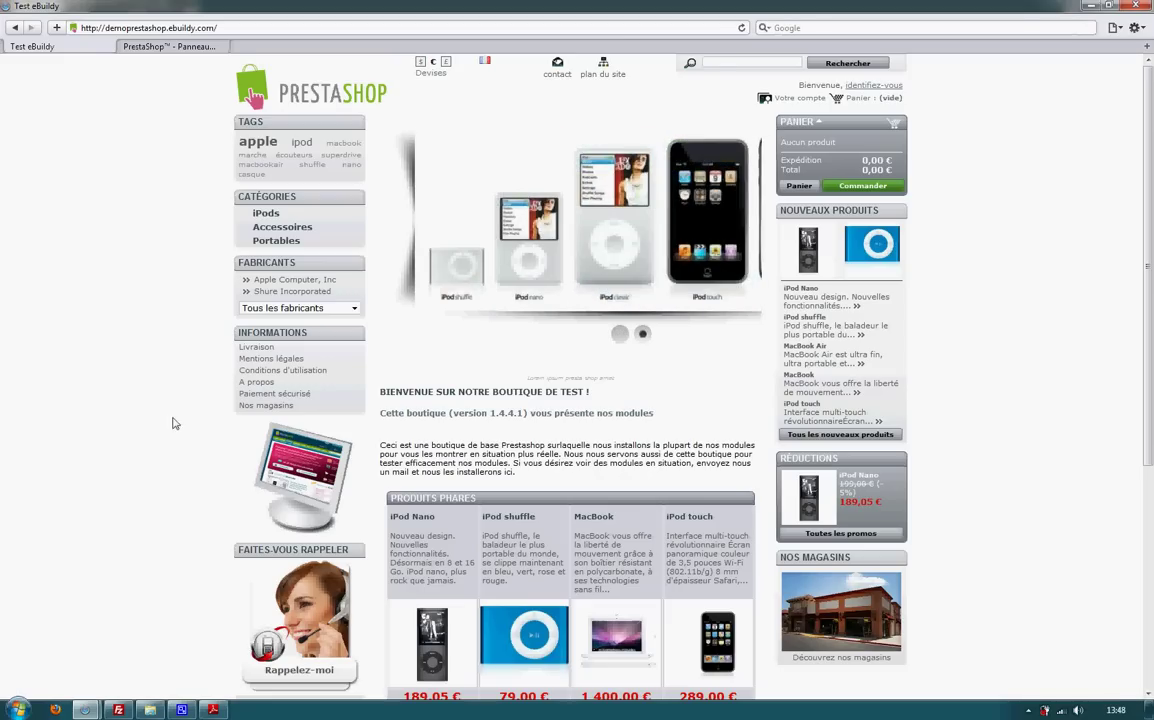
{"action": "left_click", "coordinate": [149, 709]}
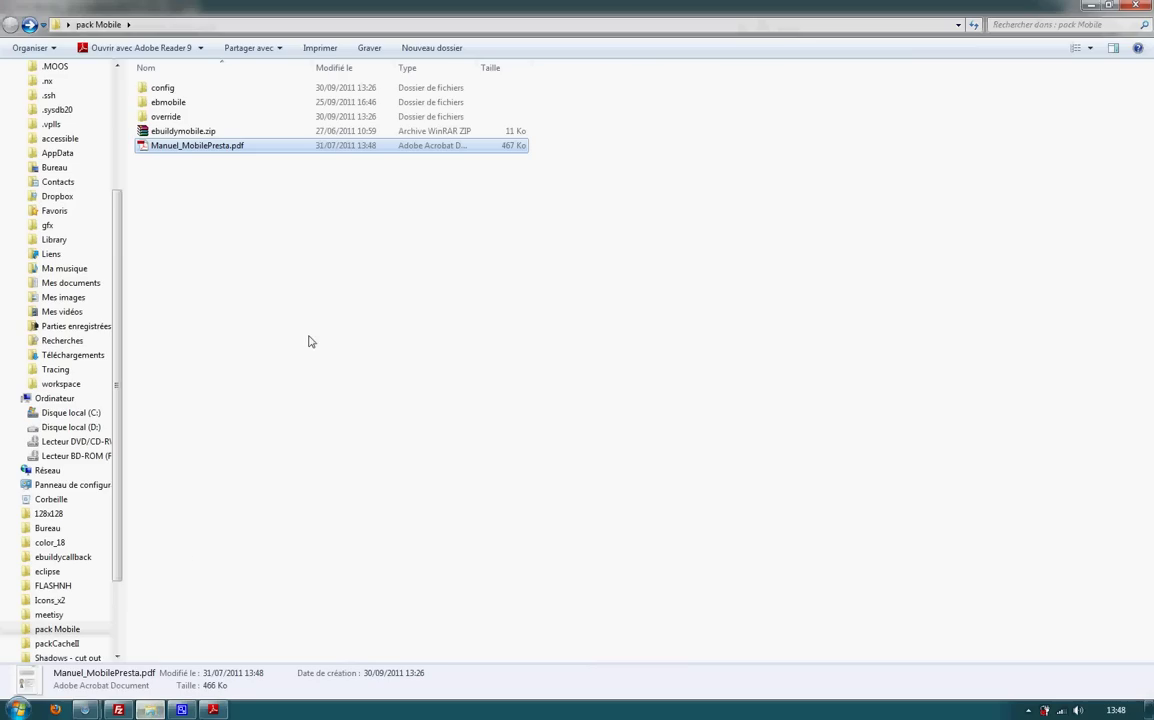
{"action": "left_click", "coordinate": [312, 327]}
Consult the manual's FTP window example, and in FileZilla select the admin200 folder in the remote /prestashop directory
{"action": "left_click", "coordinate": [212, 709]}
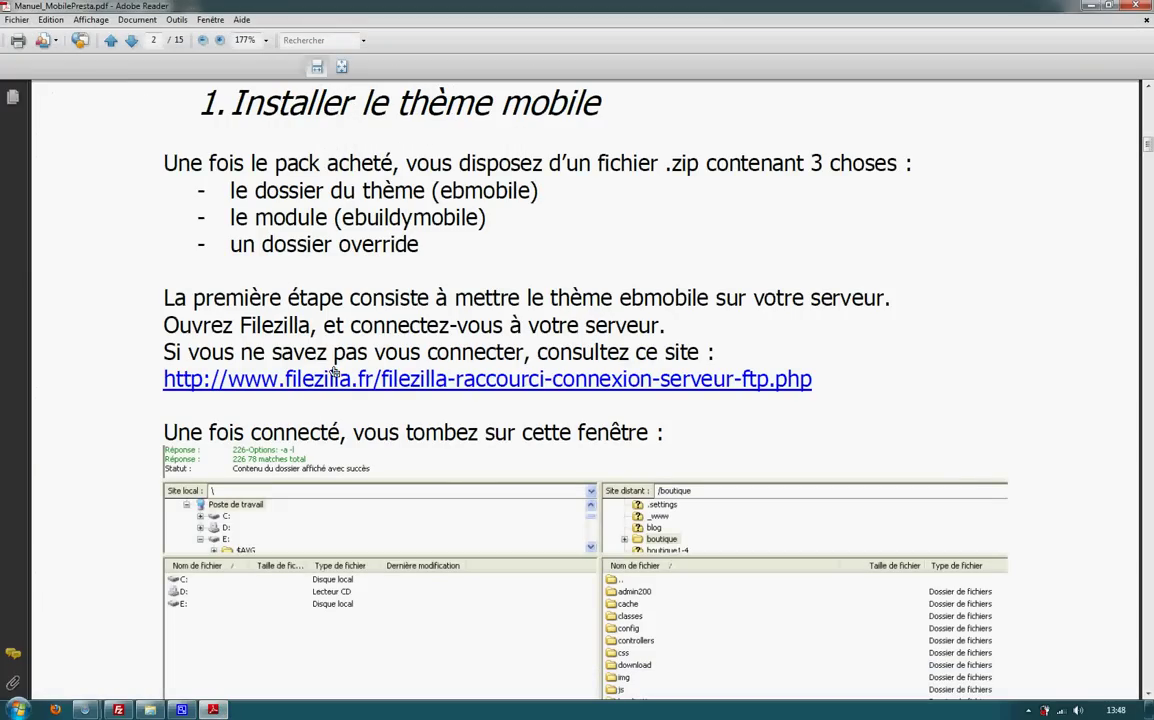
{"action": "scroll", "coordinate": [904, 360], "scroll_direction": "down", "scroll_amount": 1}
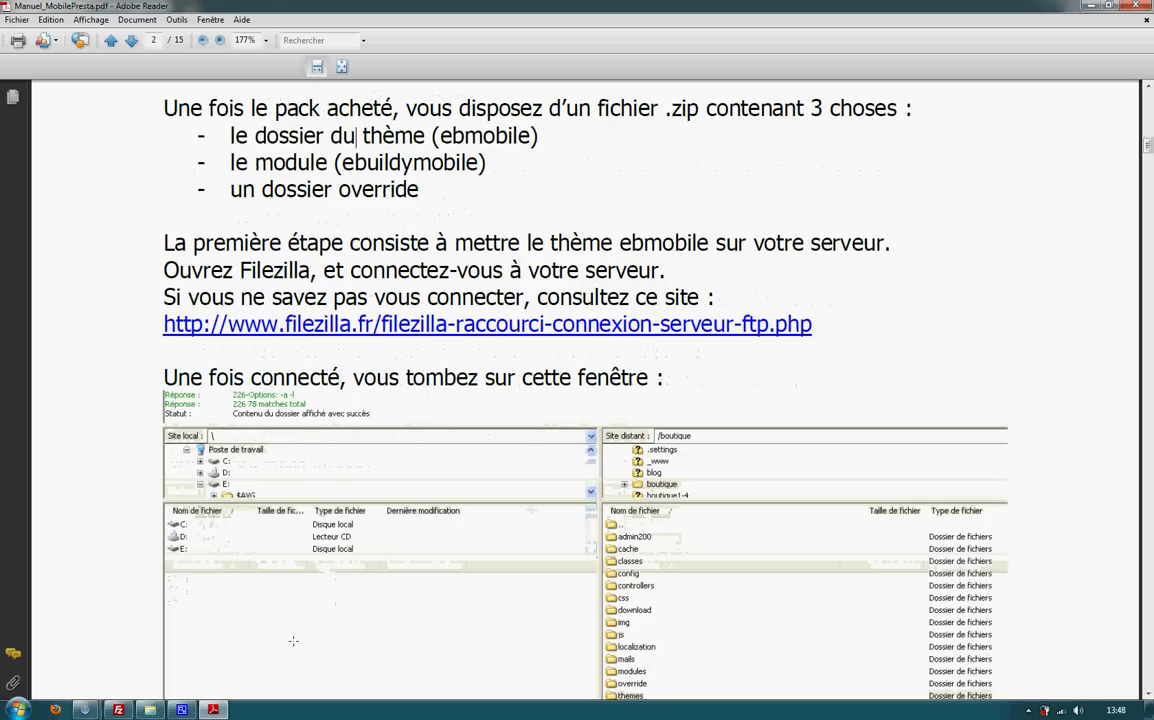
{"action": "left_click", "coordinate": [118, 709]}
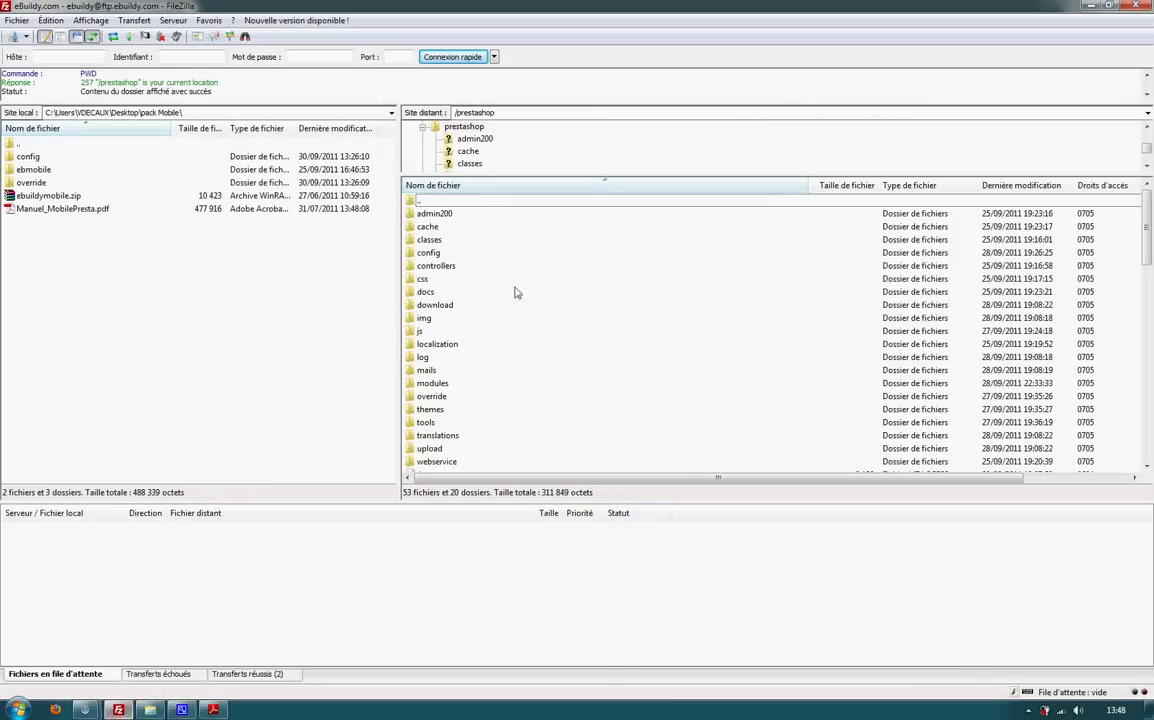
{"action": "left_click", "coordinate": [445, 214]}
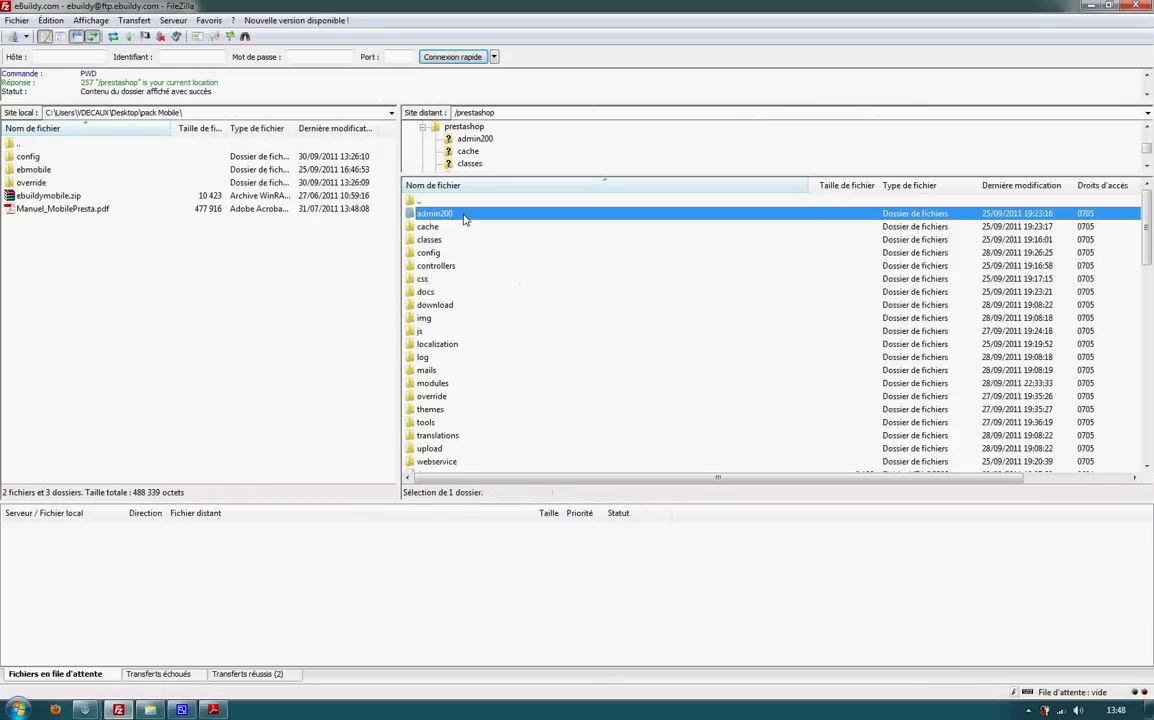
Examine the folders and files in the remote /prestashop directory
{"action": "left_click", "coordinate": [455, 128]}
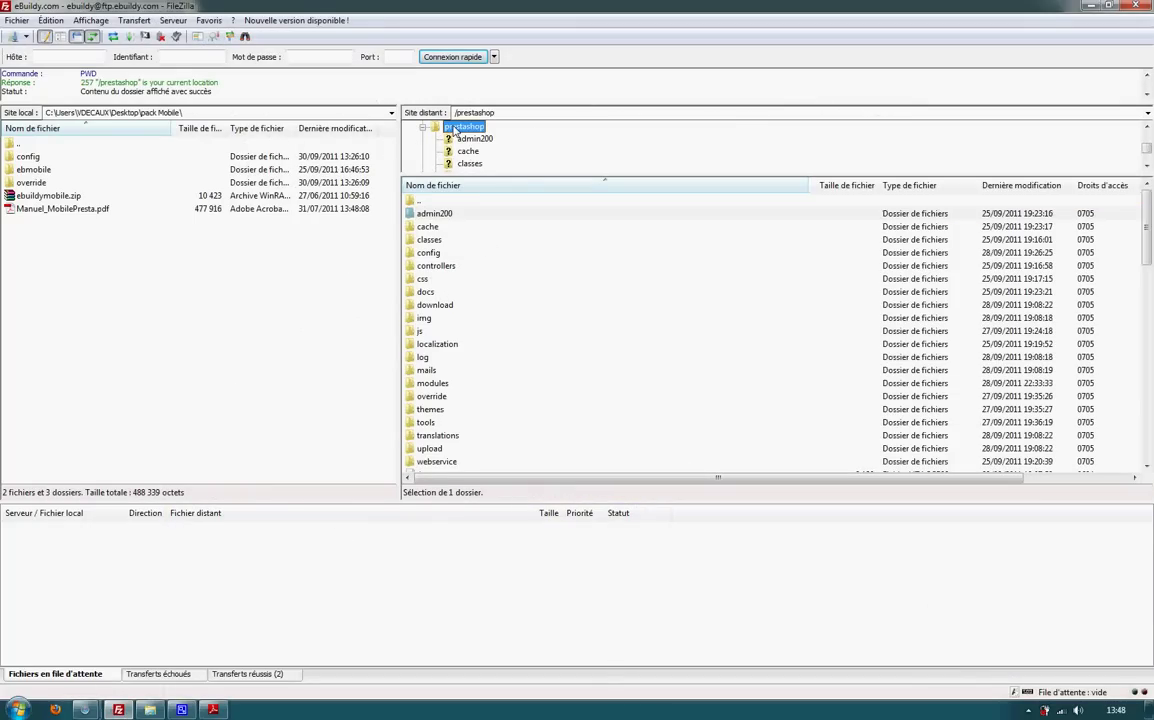
{"action": "left_click", "coordinate": [535, 241]}
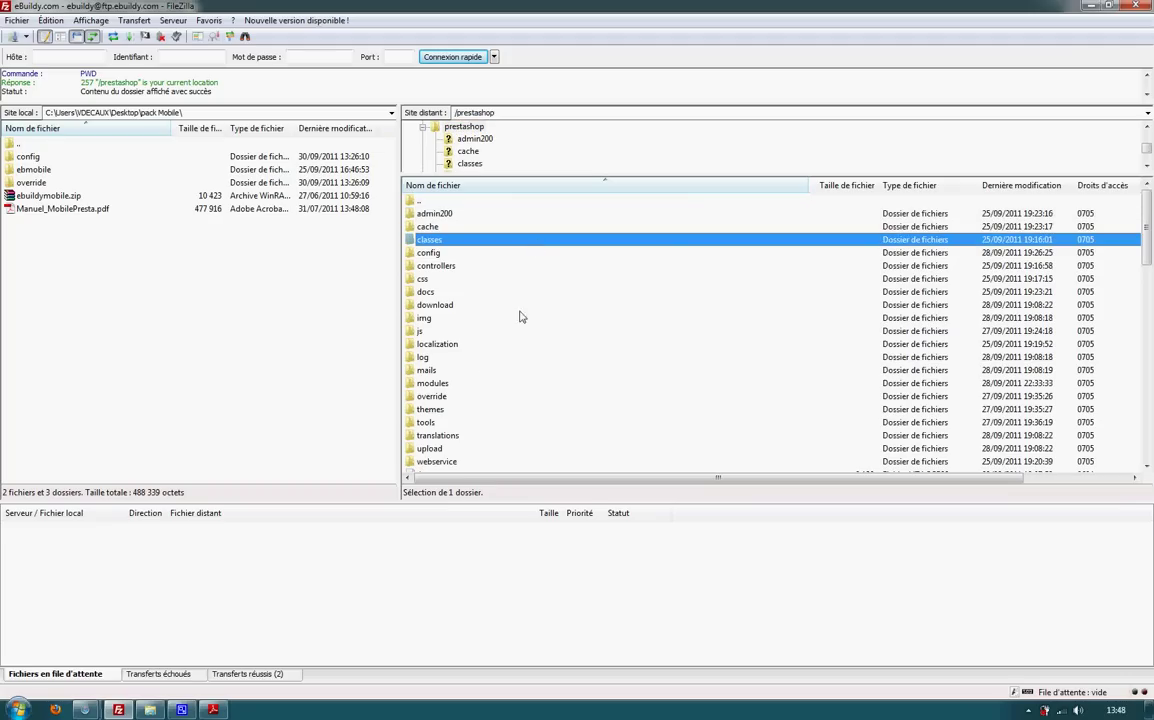
{"action": "scroll", "coordinate": [547, 345], "scroll_direction": "down", "scroll_amount": 2}
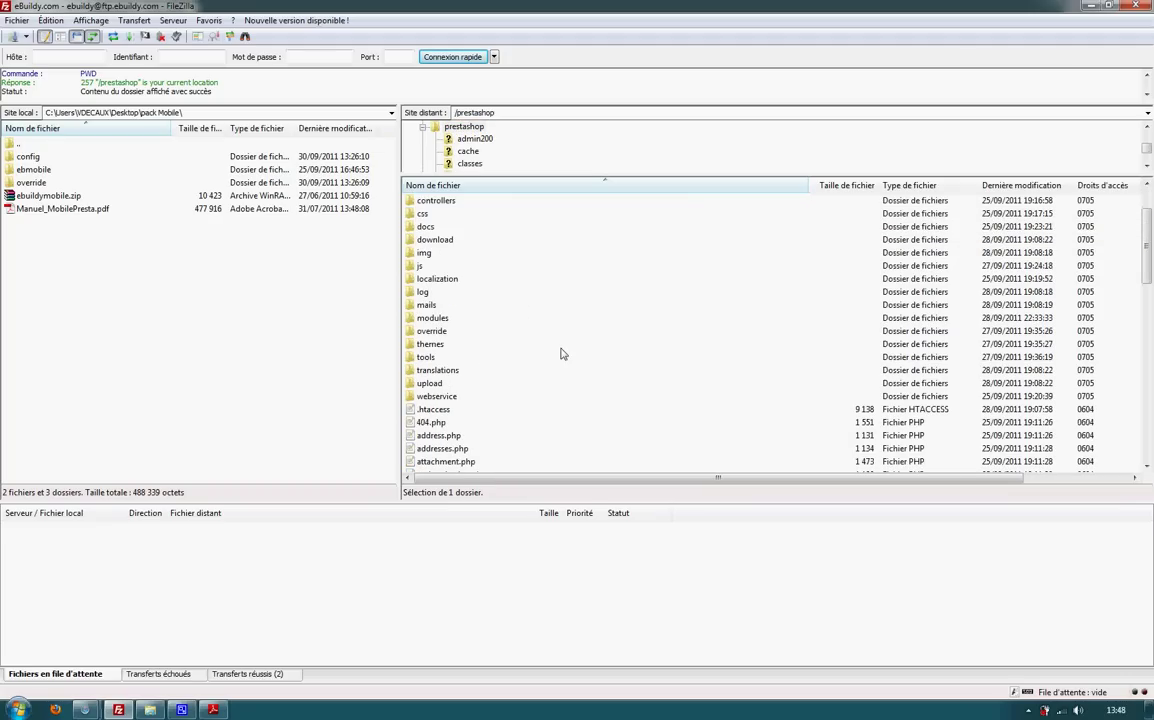
{"action": "scroll", "coordinate": [561, 353], "scroll_direction": "down", "scroll_amount": 4}
{"action": "scroll", "coordinate": [545, 352], "scroll_direction": "up", "scroll_amount": 5}
{"action": "scroll", "coordinate": [497, 365], "scroll_direction": "down", "scroll_amount": 10}
{"action": "scroll", "coordinate": [477, 333], "scroll_direction": "down", "scroll_amount": 8}
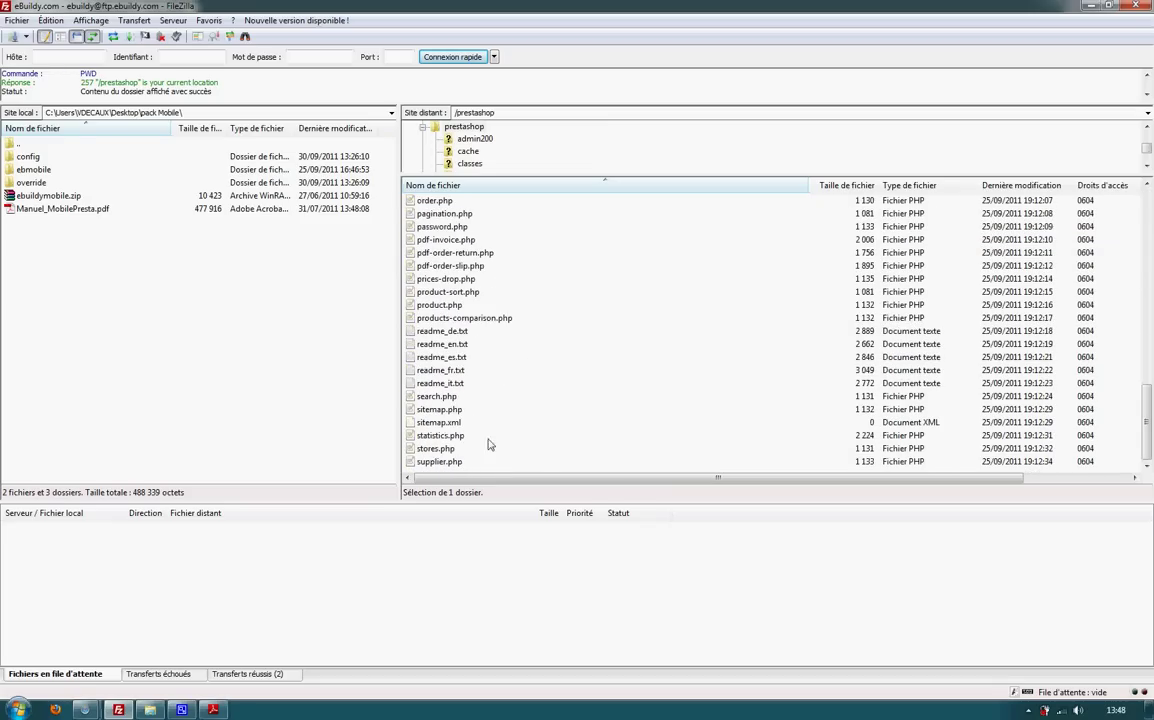
{"action": "scroll", "coordinate": [494, 341], "scroll_direction": "up", "scroll_amount": 7}
{"action": "scroll", "coordinate": [492, 340], "scroll_direction": "up", "scroll_amount": 12}
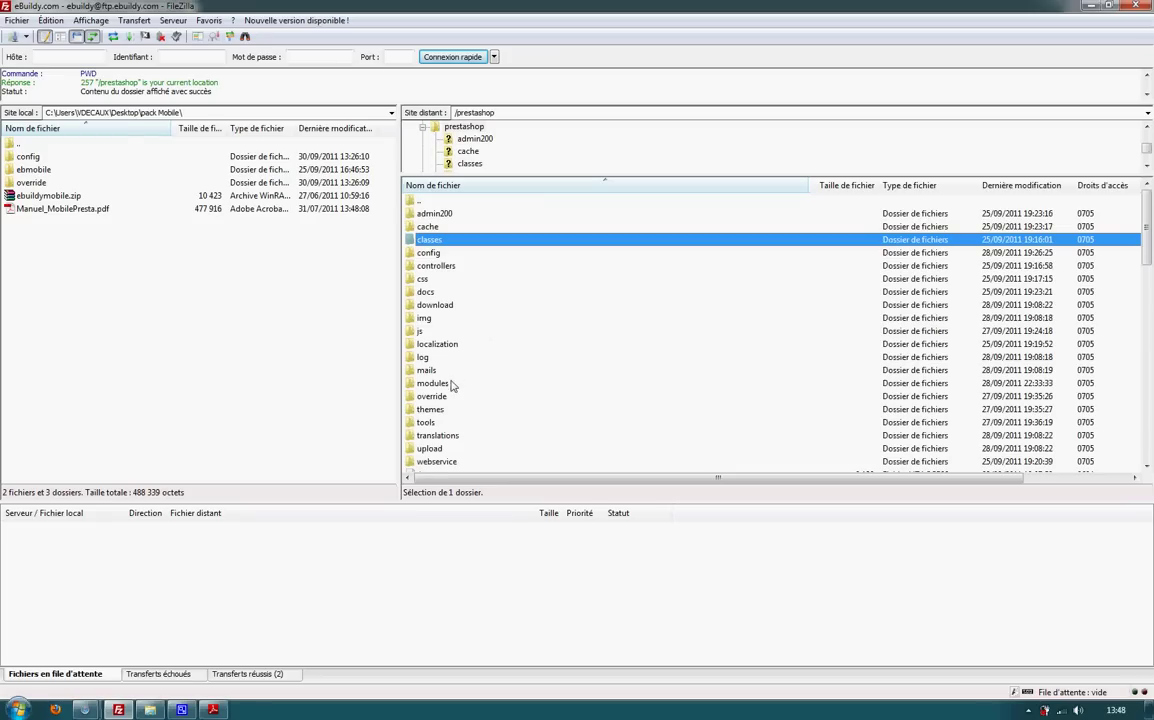
Upload the ebmobile folder from the local pack Mobile folder into the remote /prestashop/themes directory
{"action": "double_click", "coordinate": [441, 413]}
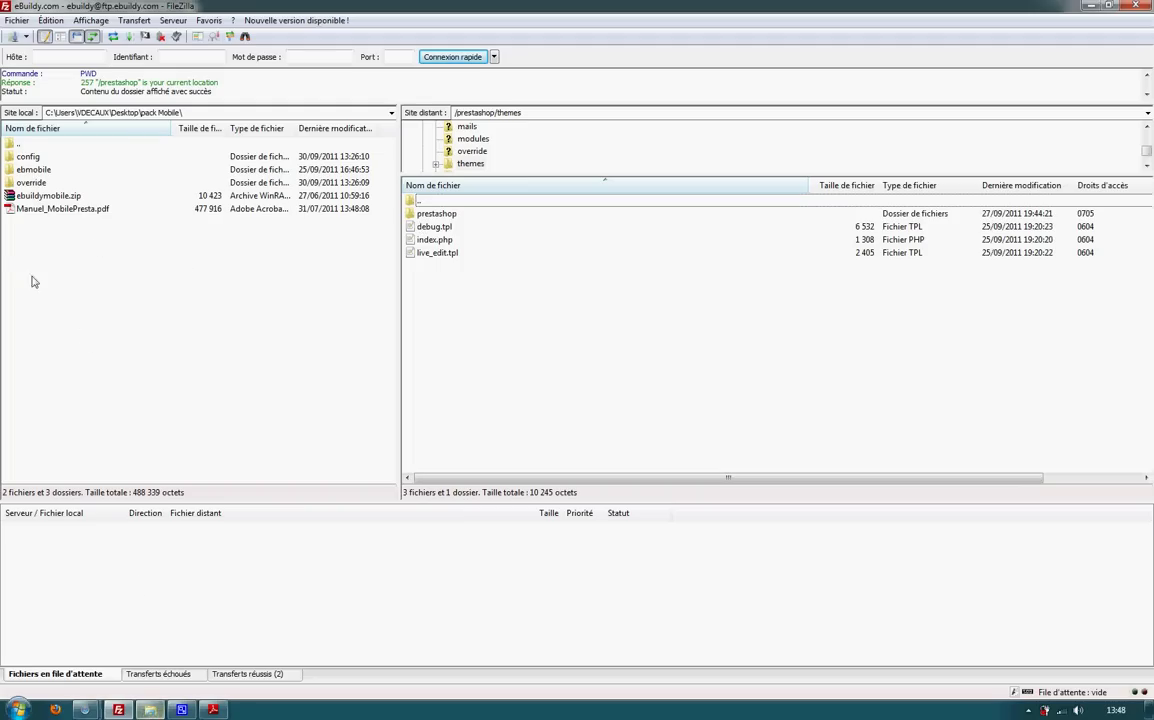
{"action": "left_click", "coordinate": [135, 287]}
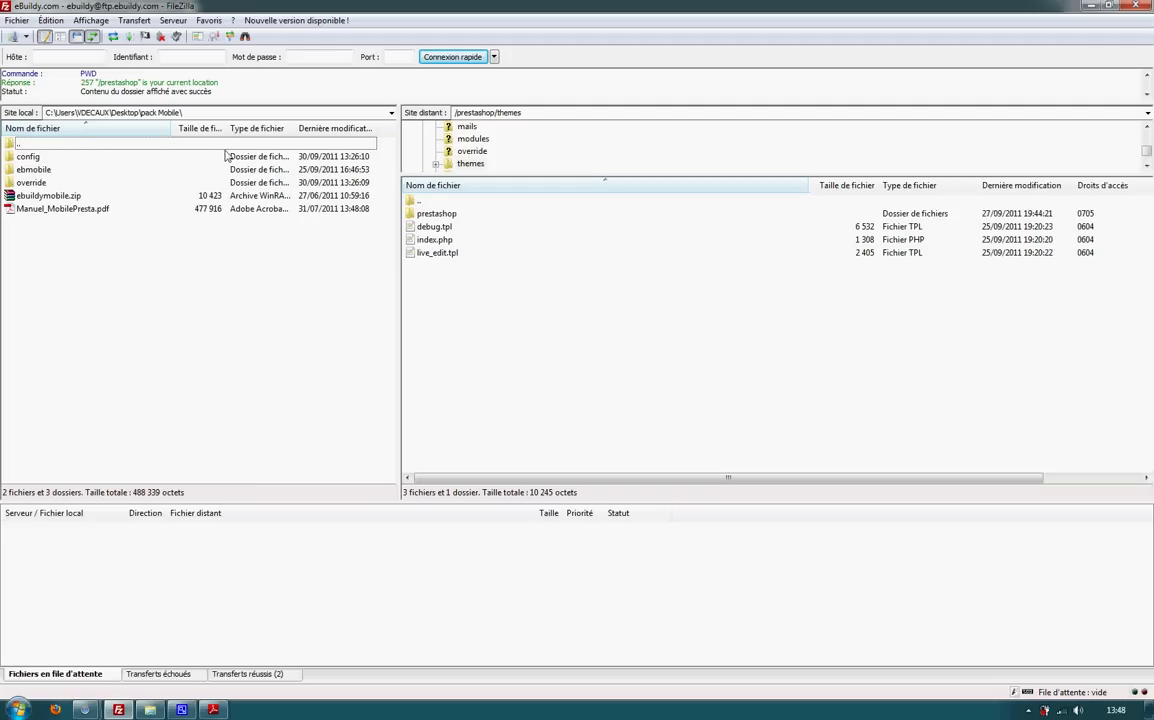
{"action": "left_click", "coordinate": [31, 172]}
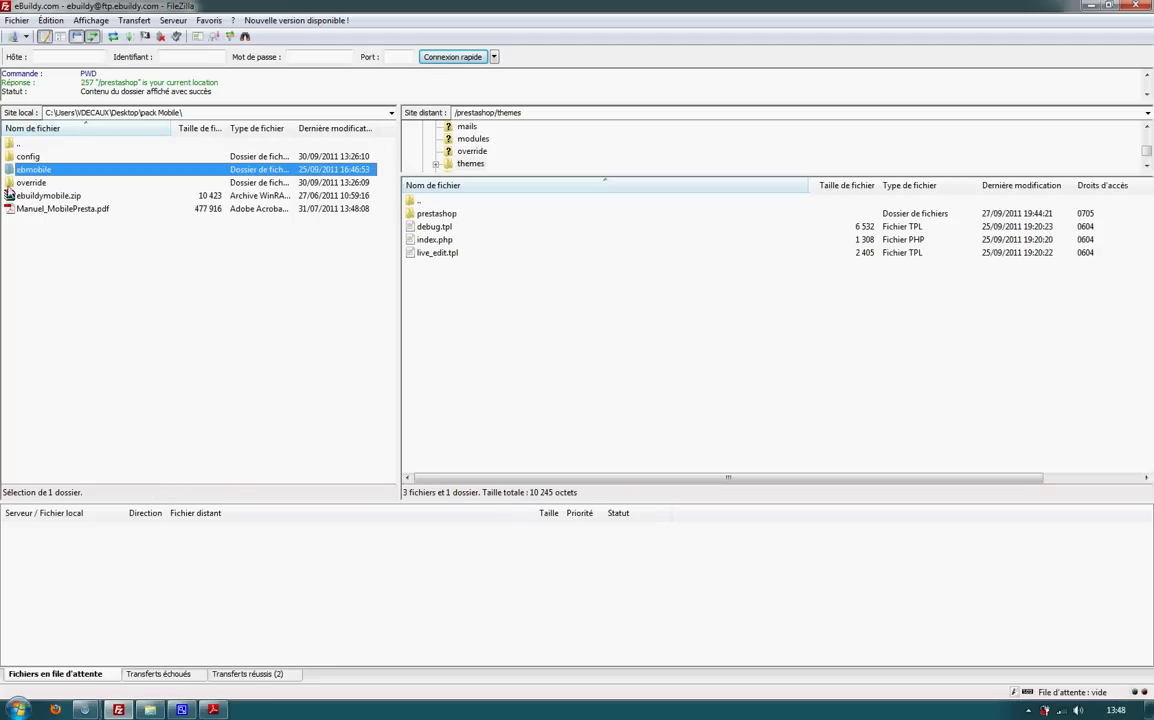
{"action": "left_click", "coordinate": [80, 228]}
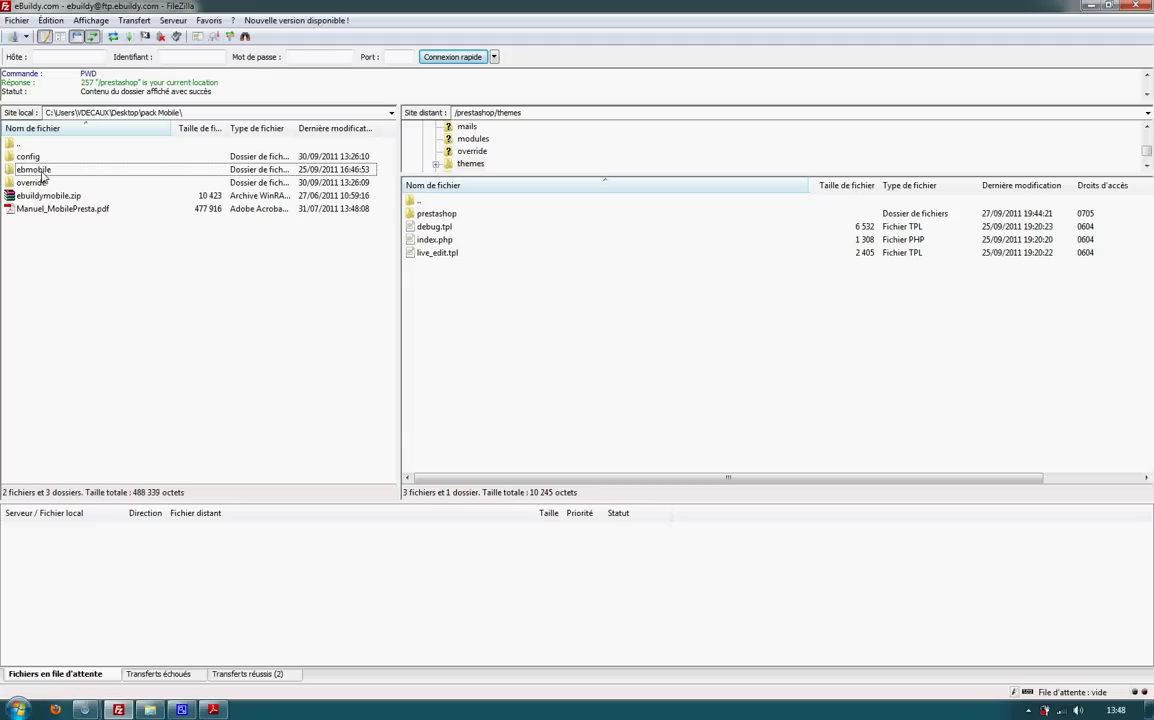
{"action": "left_click_drag", "start_coordinate": [42, 175], "coordinate": [512, 303]}
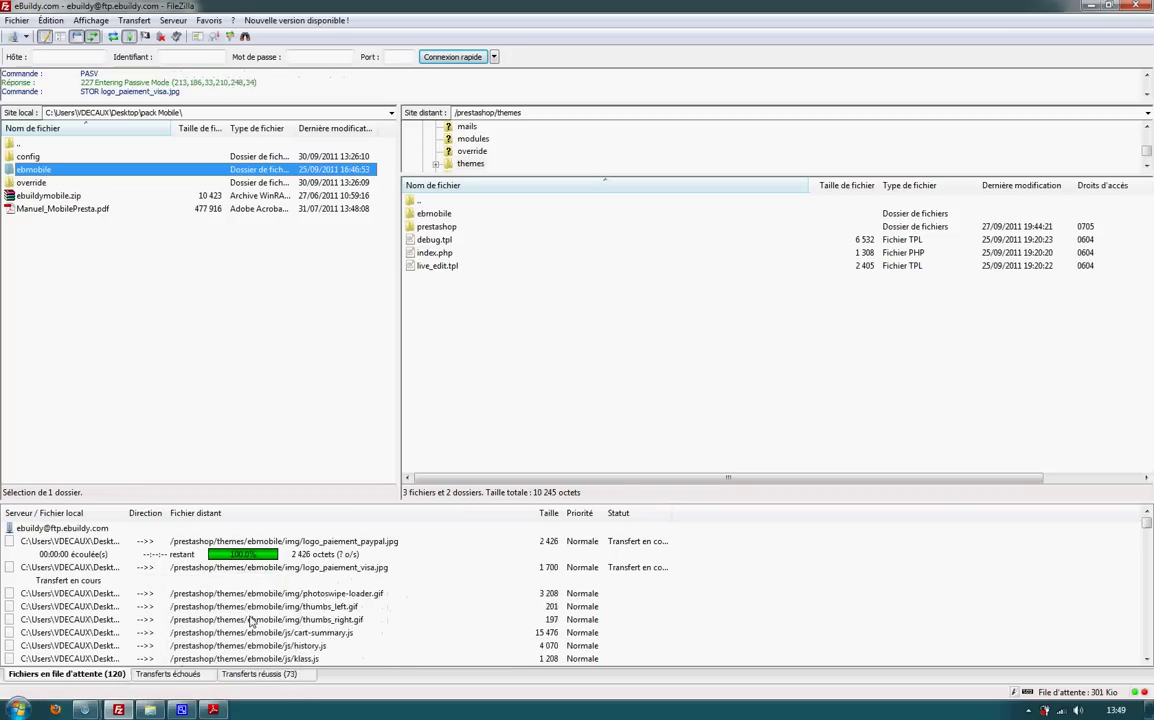
Switch to the manual in Adobe Reader and read the theme upload and folder check instructions on pages 2 and 3
{"action": "left_click", "coordinate": [218, 708]}
{"action": "scroll", "coordinate": [570, 443], "scroll_direction": "down", "scroll_amount": 5}
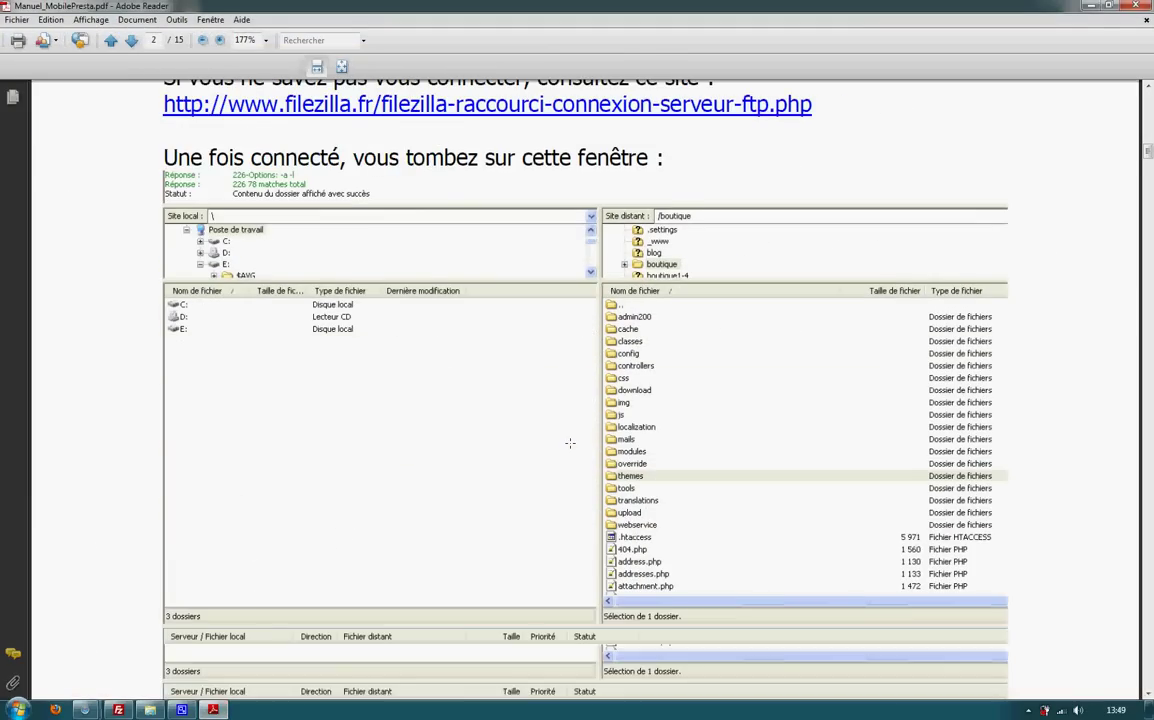
{"action": "scroll", "coordinate": [551, 422], "scroll_direction": "down", "scroll_amount": 10}
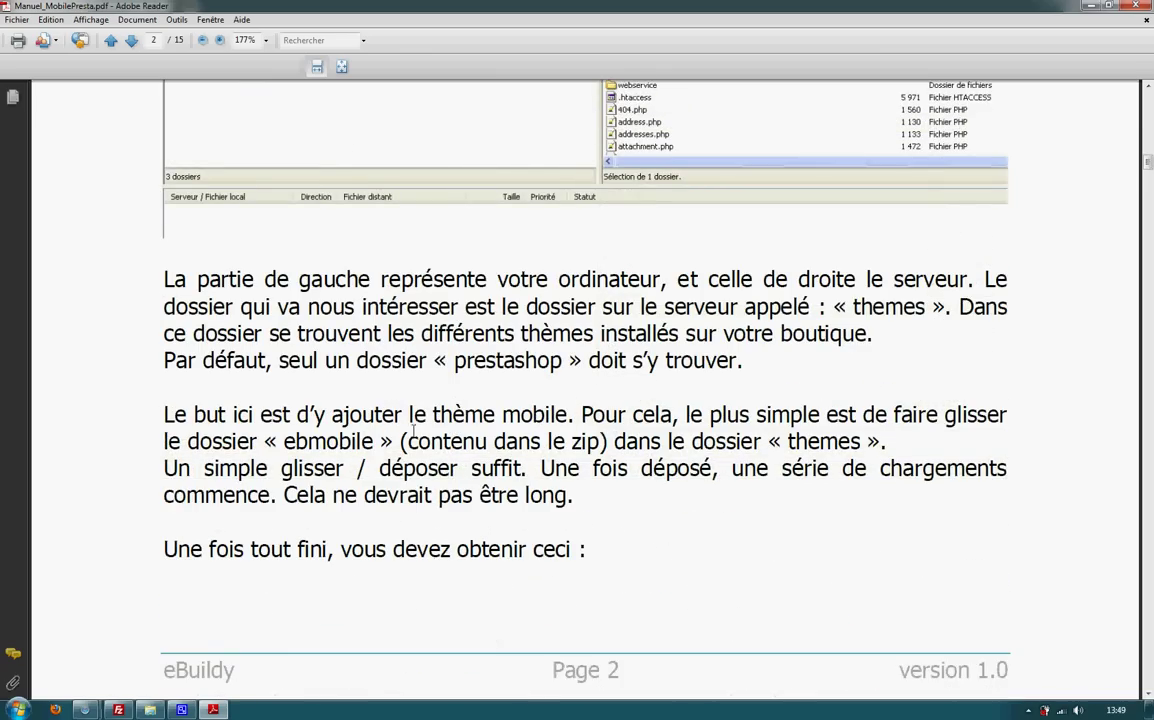
{"action": "scroll", "coordinate": [426, 426], "scroll_direction": "down", "scroll_amount": 8}
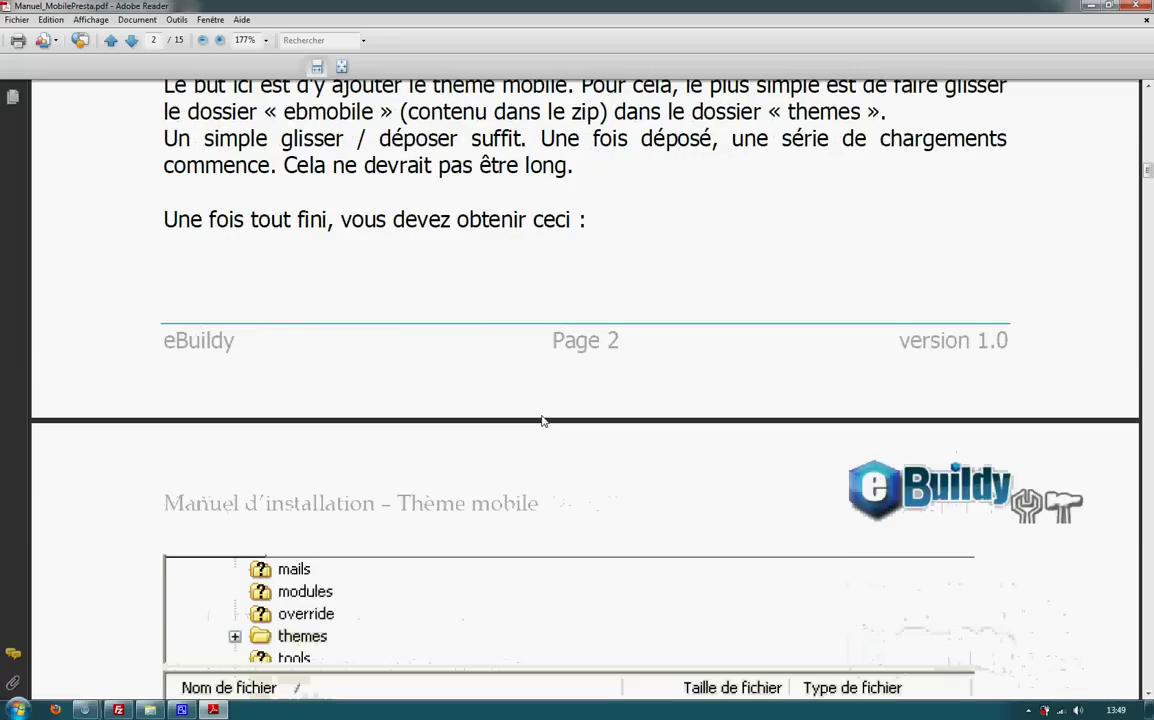
{"action": "scroll", "coordinate": [543, 420], "scroll_direction": "down", "scroll_amount": 11}
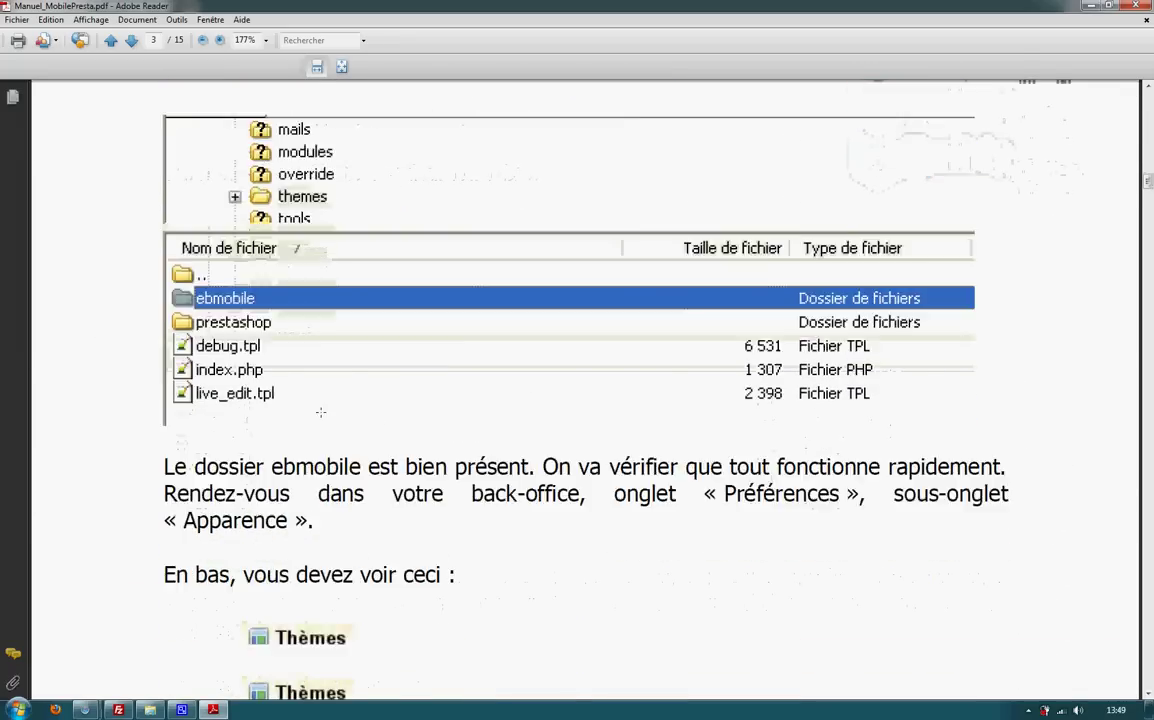
{"action": "scroll", "coordinate": [293, 421], "scroll_direction": "down", "scroll_amount": 2}
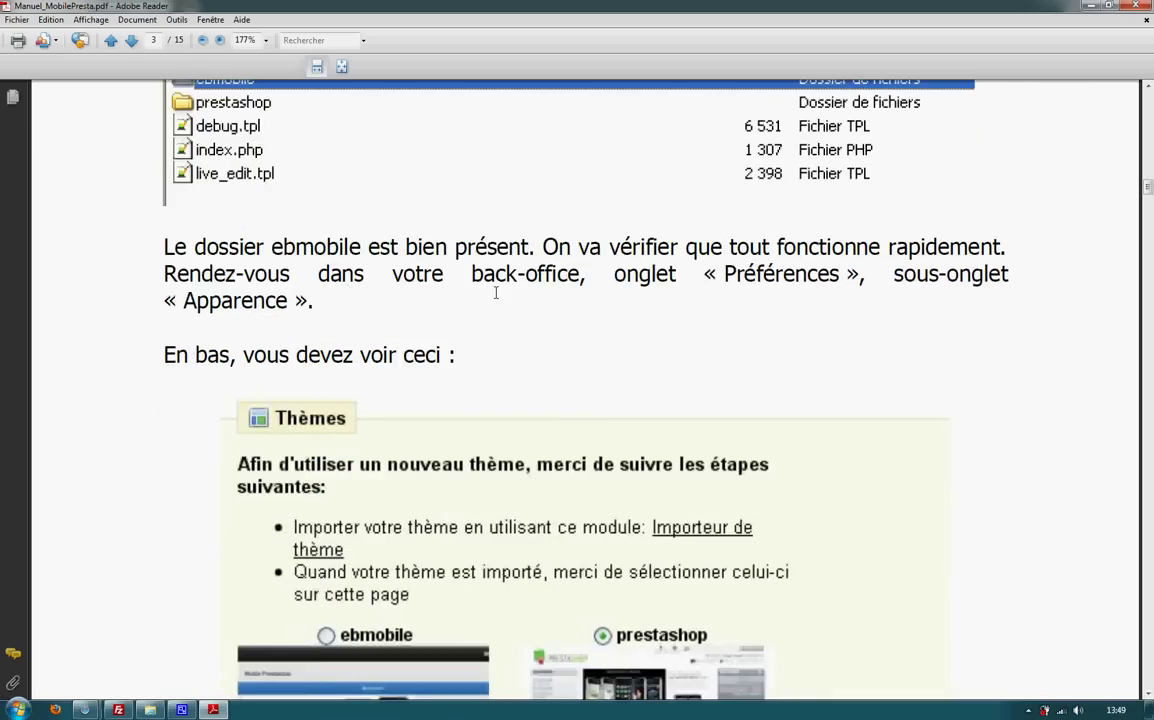
{"action": "scroll", "coordinate": [437, 315], "scroll_direction": "down", "scroll_amount": 2}
{"action": "scroll", "coordinate": [226, 447], "scroll_direction": "up", "scroll_amount": 5}
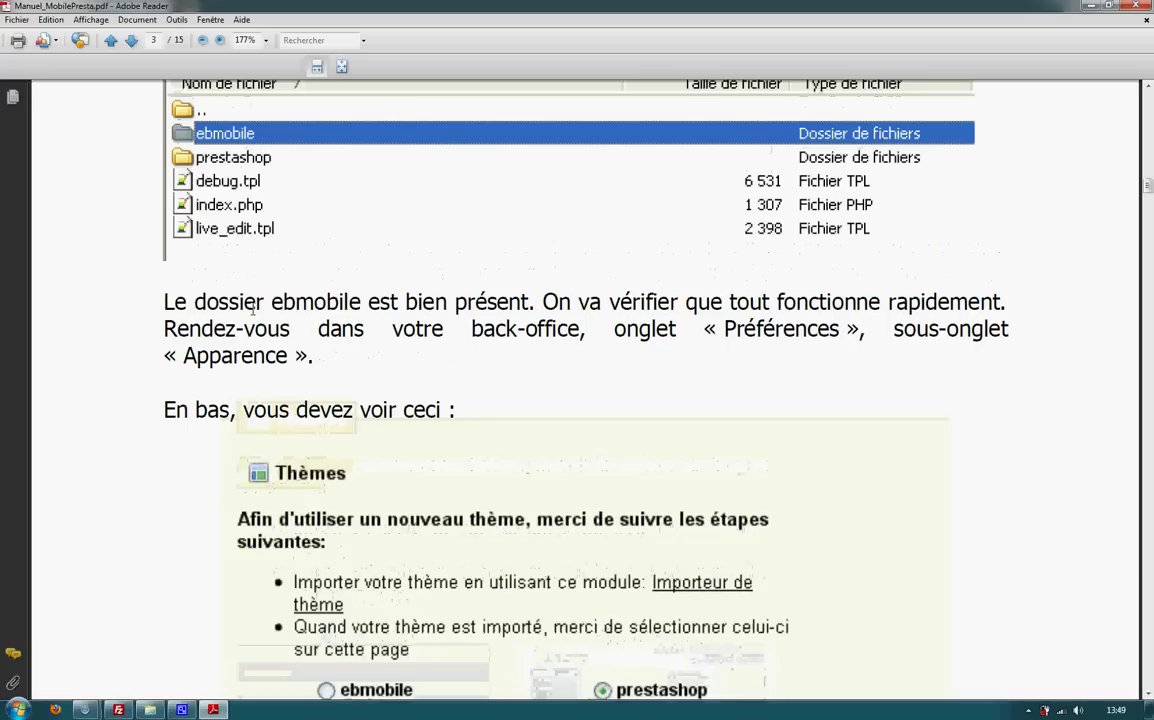
{"action": "scroll", "coordinate": [568, 320], "scroll_direction": "up", "scroll_amount": 1}
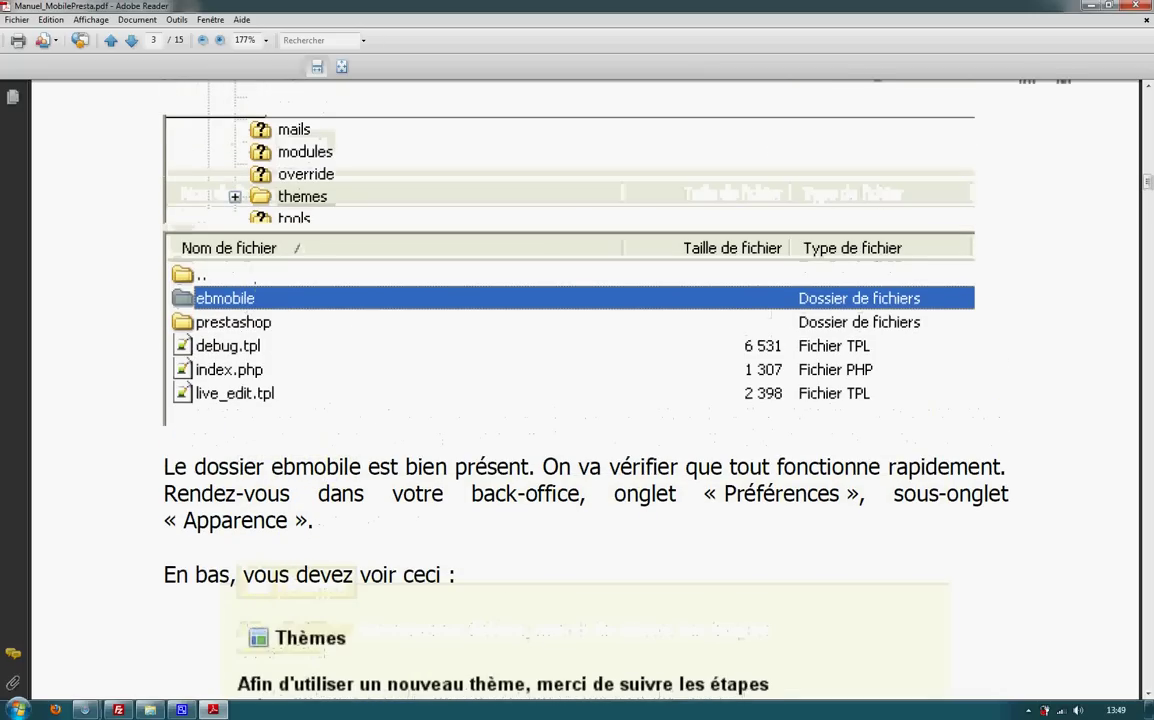
Check the remote themes folder and transfer queue in FileZilla, and read the manual's back-office theme check on page 3
{"action": "left_click", "coordinate": [118, 709]}
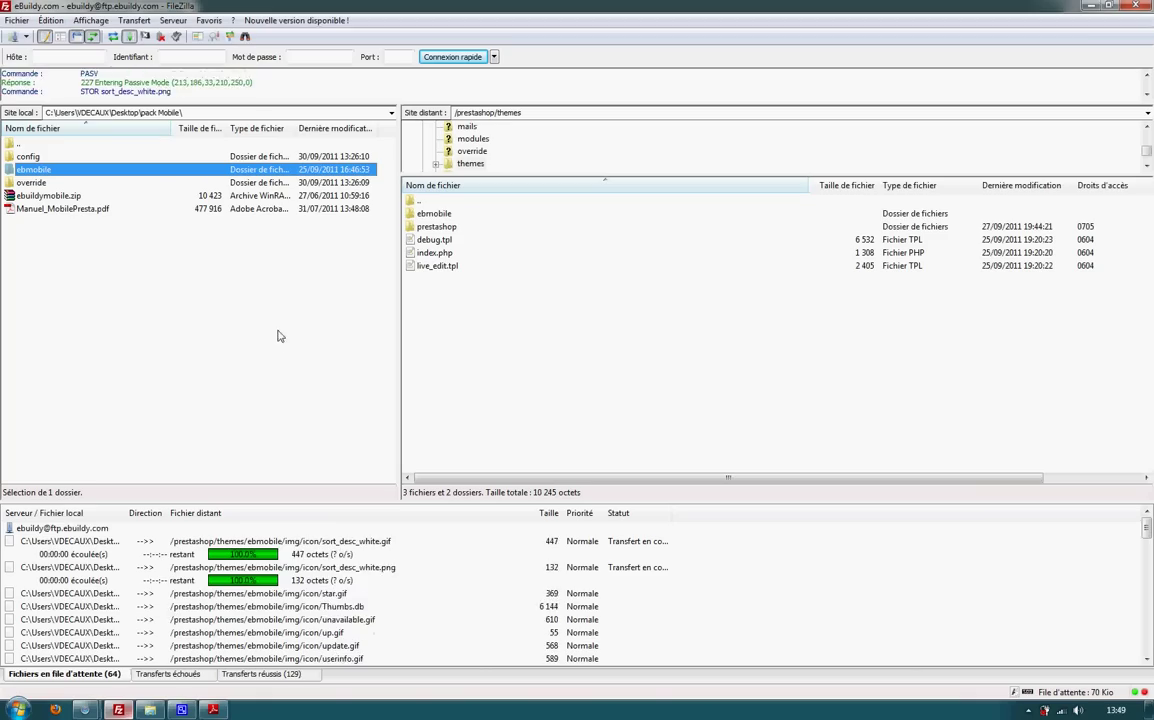
{"action": "key", "text": "alt+Tab"}
{"action": "scroll", "coordinate": [327, 409], "scroll_direction": "down", "scroll_amount": 2}
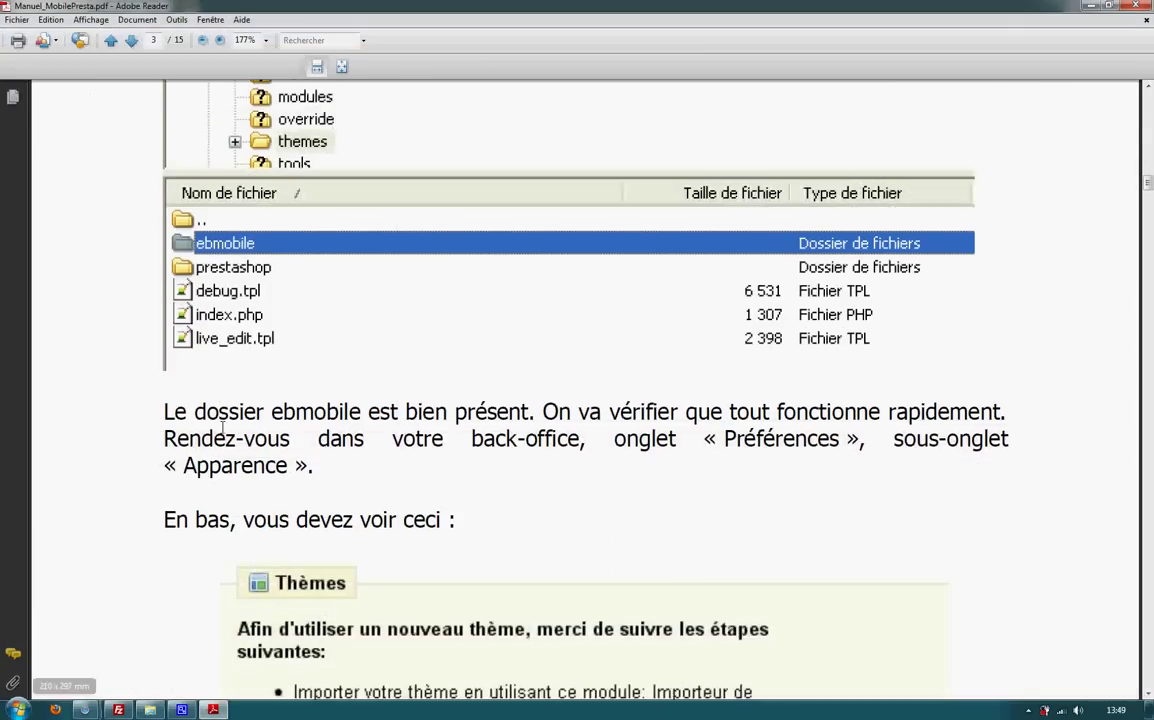
{"action": "scroll", "coordinate": [327, 409], "scroll_direction": "down", "scroll_amount": 2}
{"action": "scroll", "coordinate": [347, 393], "scroll_direction": "down", "scroll_amount": 3}
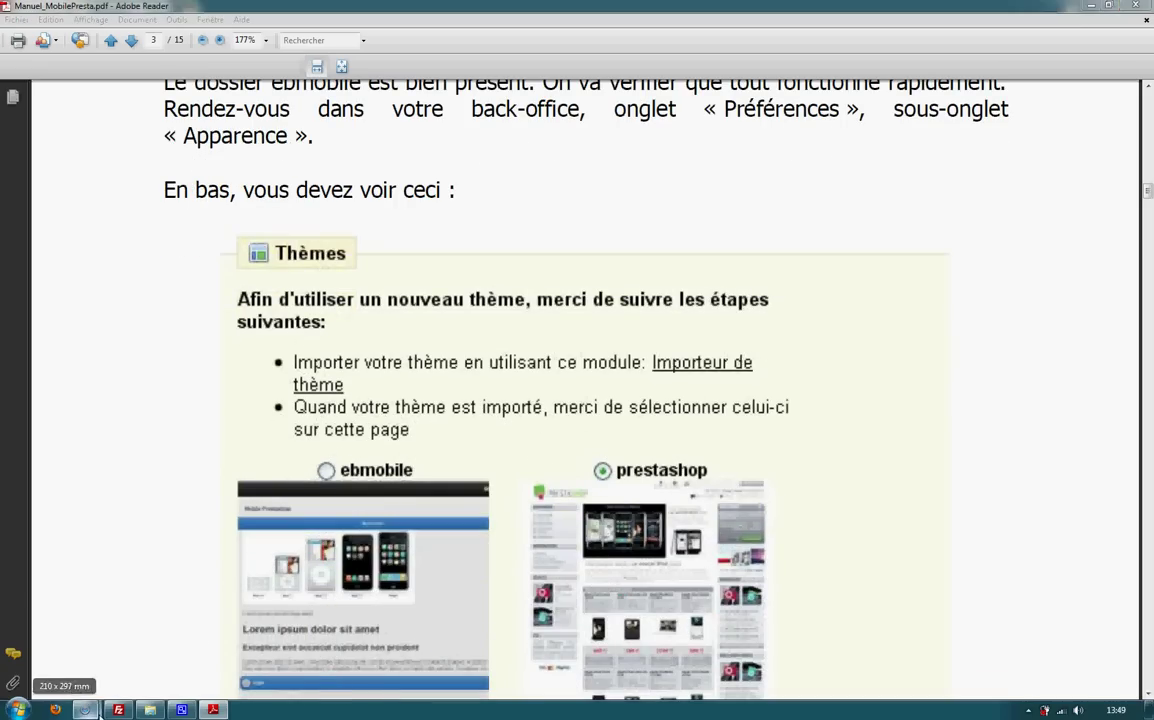
Switch to the PrestaShop back office in the browser and open the Apparence page of the Préférences section
{"action": "mouse_move", "coordinate": [86, 709]}
{"action": "left_click", "coordinate": [232, 630]}
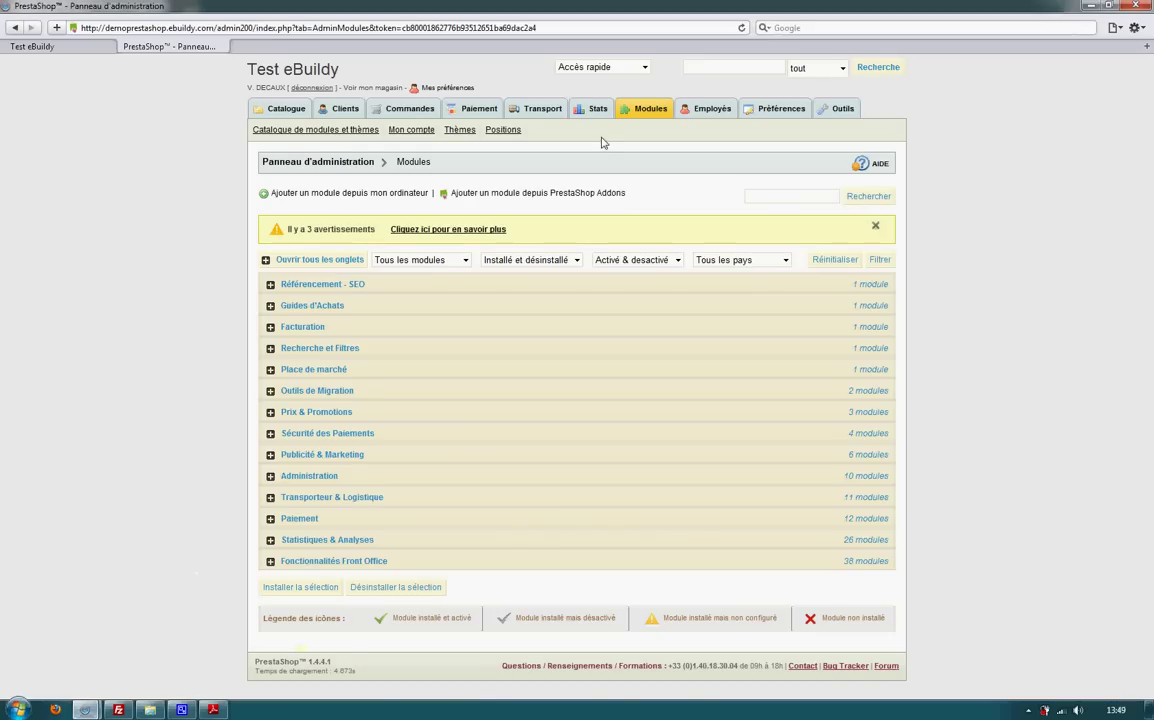
{"action": "left_click", "coordinate": [781, 109]}
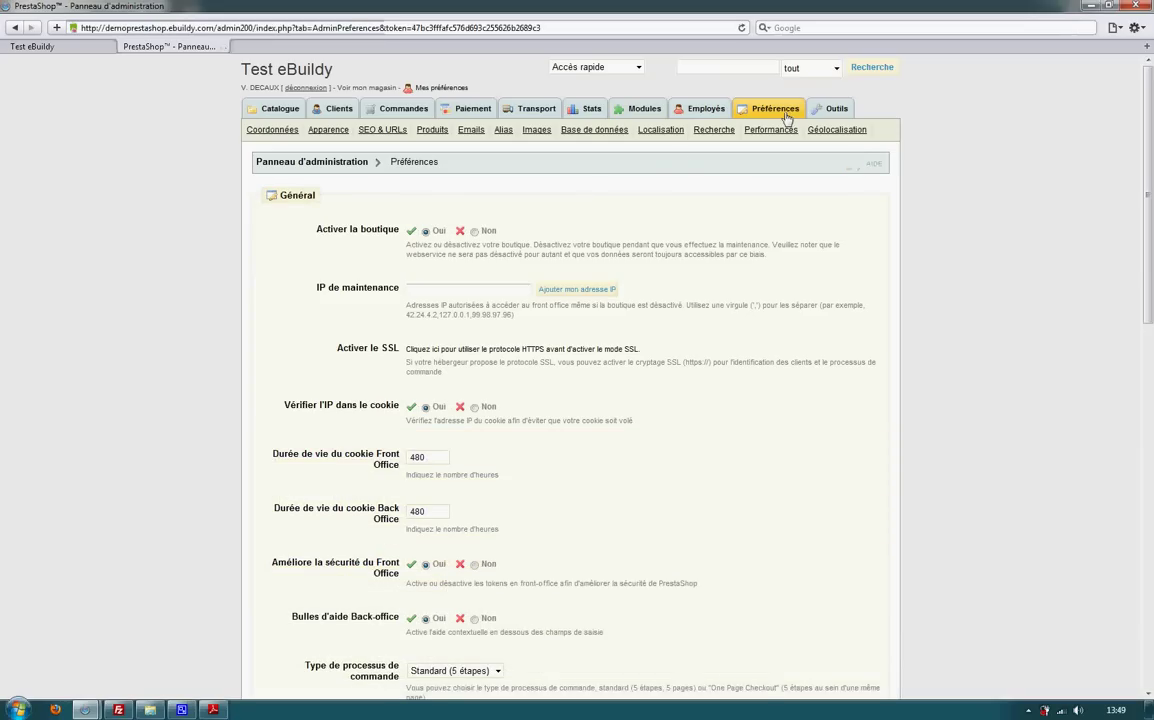
{"action": "left_click", "coordinate": [334, 133]}
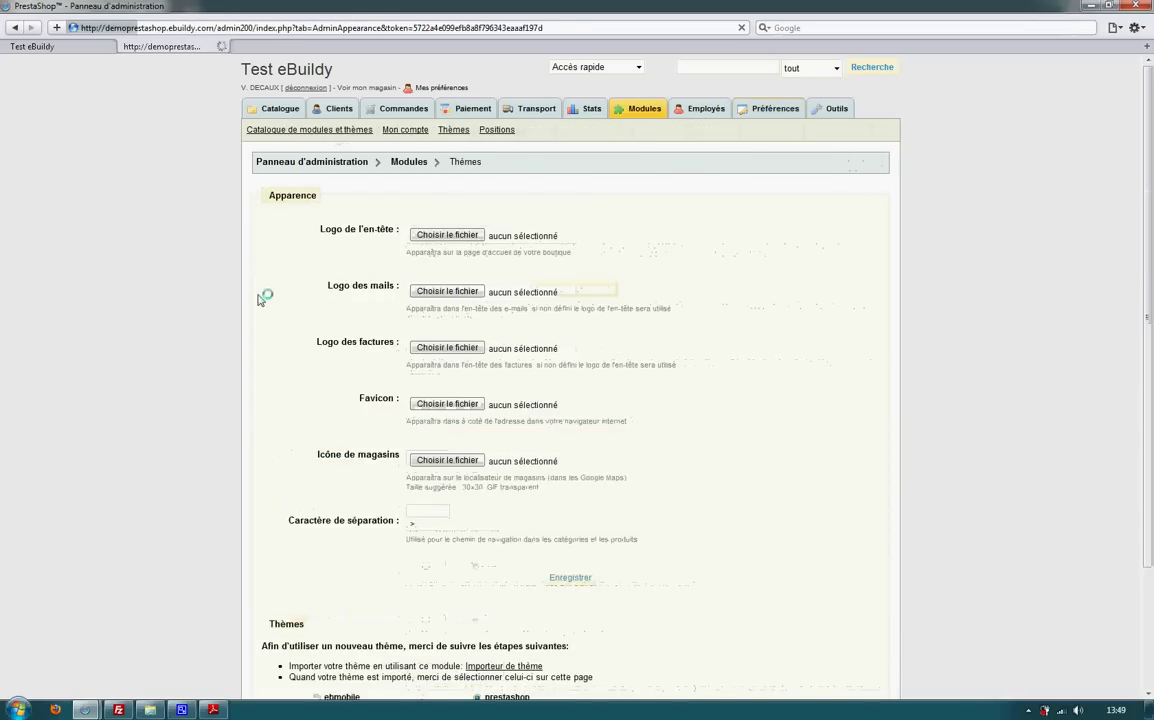
Examine the Thèmes section of the appearance page for the ebmobile and prestashop themes
{"action": "scroll", "coordinate": [222, 291], "scroll_direction": "down", "scroll_amount": 3}
{"action": "scroll", "coordinate": [222, 291], "scroll_direction": "down", "scroll_amount": 1}
{"action": "scroll", "coordinate": [250, 265], "scroll_direction": "up", "scroll_amount": 2}
{"action": "scroll", "coordinate": [250, 265], "scroll_direction": "down", "scroll_amount": 2}
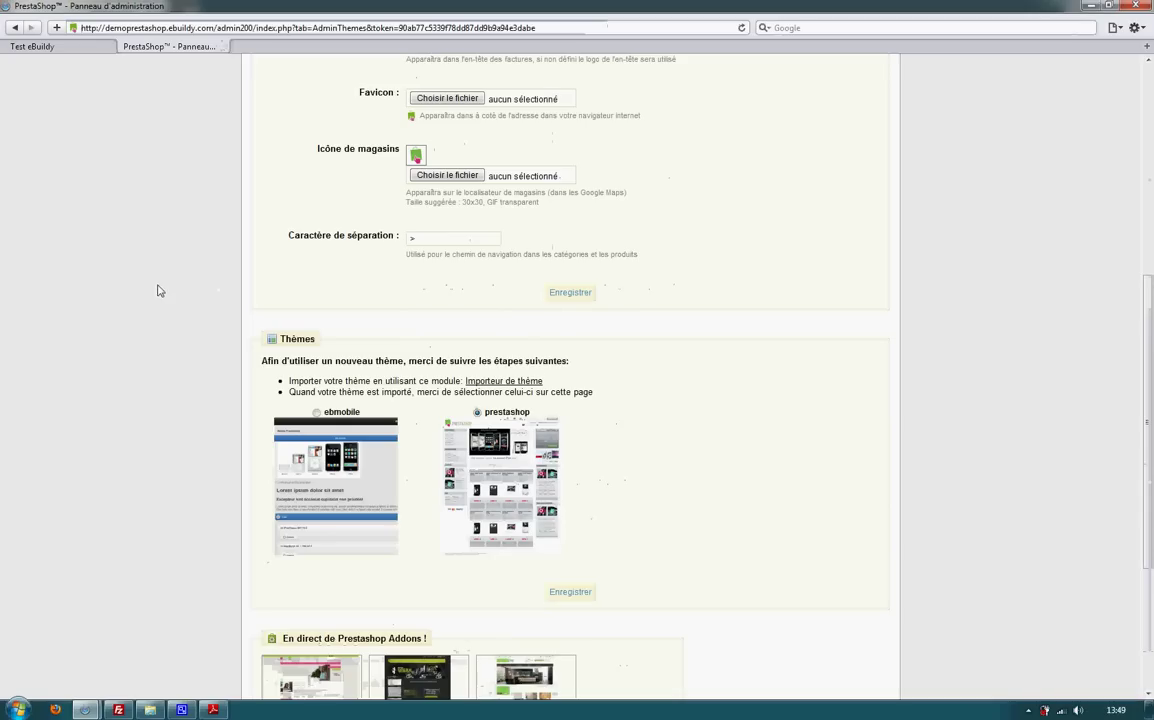
{"action": "scroll", "coordinate": [222, 300], "scroll_direction": "up", "scroll_amount": 3}
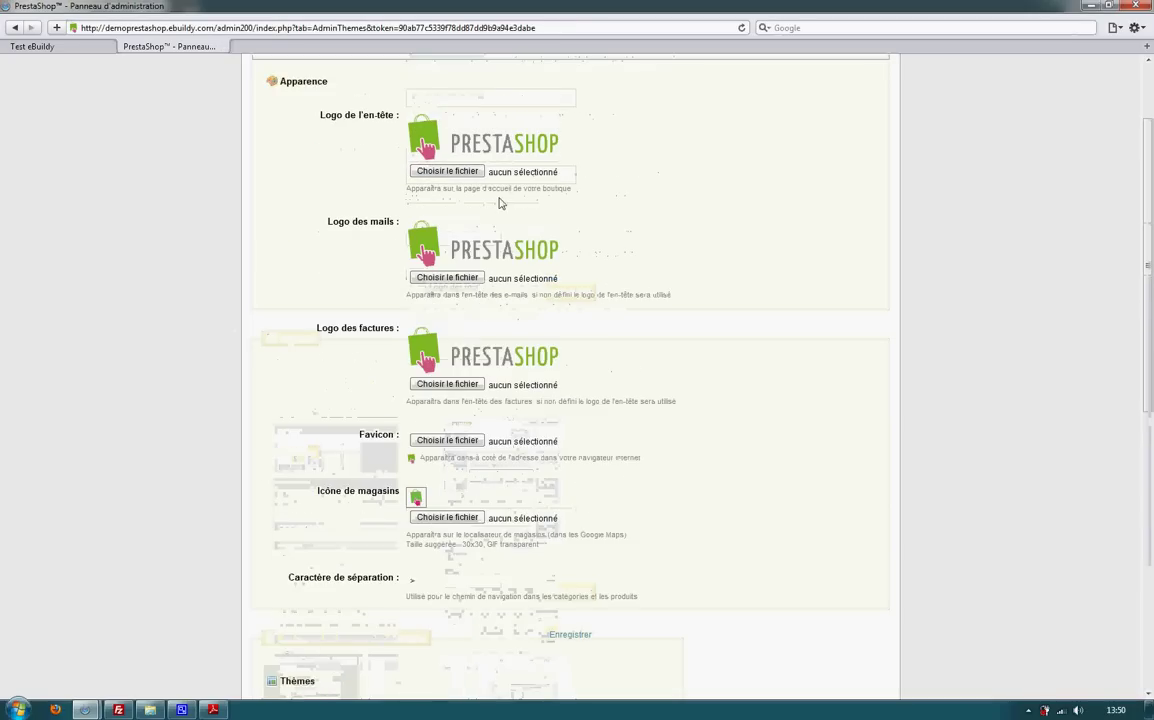
{"action": "scroll", "coordinate": [230, 400], "scroll_direction": "down", "scroll_amount": 2}
{"action": "scroll", "coordinate": [237, 422], "scroll_direction": "down", "scroll_amount": 2}
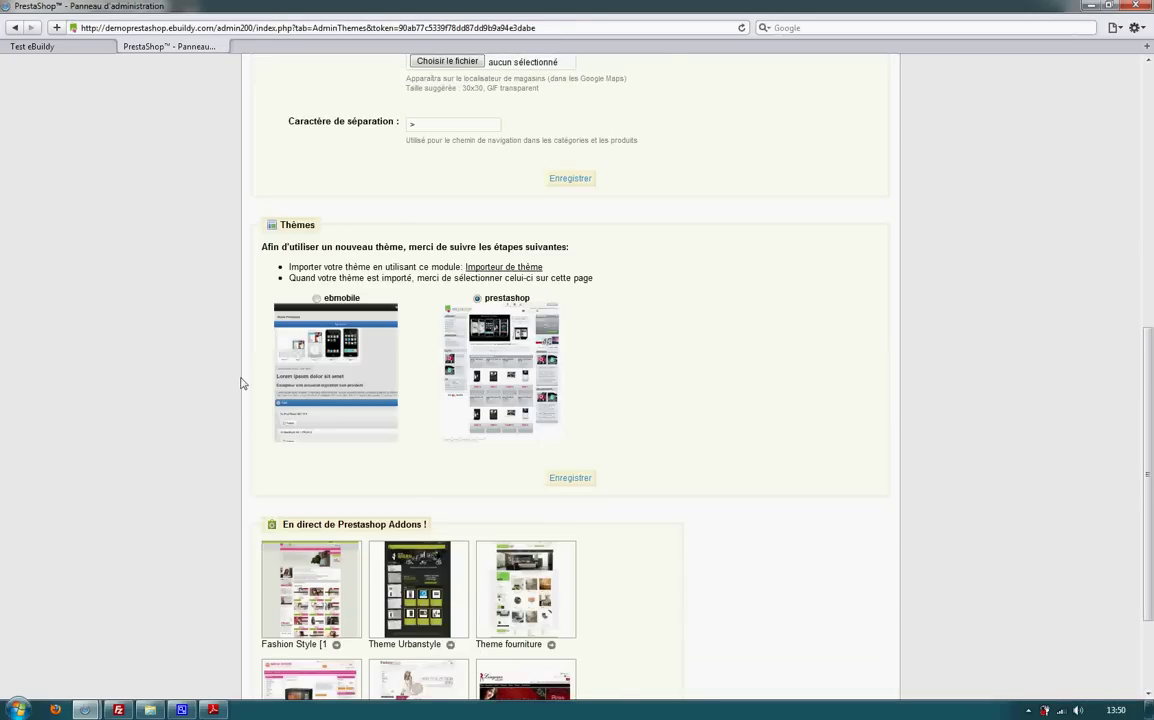
{"action": "scroll", "coordinate": [245, 385], "scroll_direction": "up", "scroll_amount": 2}
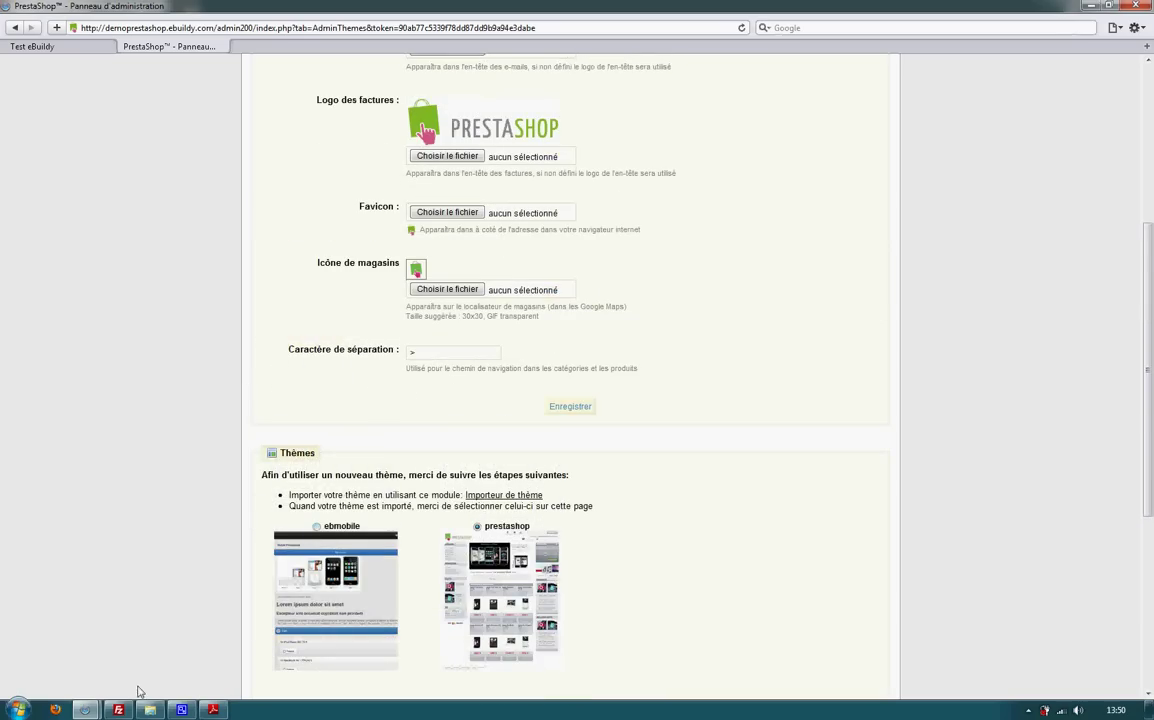
Check the remaining ebmobile transfers in FileZilla and return to the back-office themes page in the browser
{"action": "left_click", "coordinate": [118, 710]}
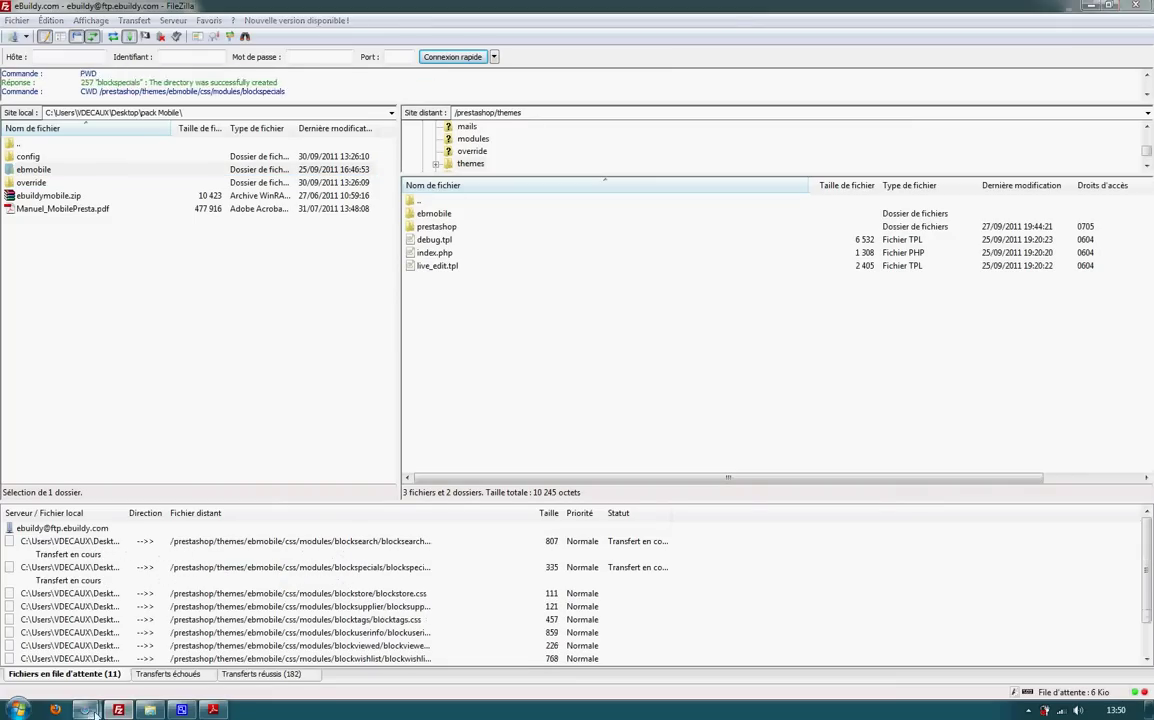
{"action": "left_click", "coordinate": [232, 655]}
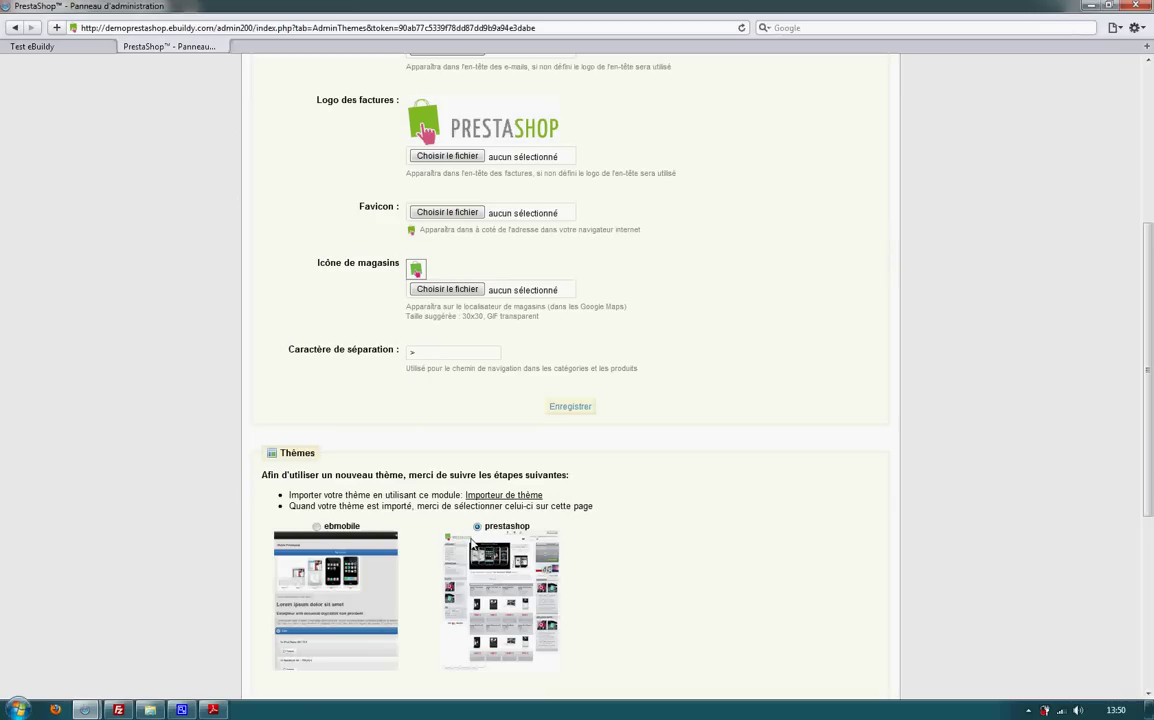
{"action": "scroll", "coordinate": [378, 546], "scroll_direction": "up", "scroll_amount": 3}
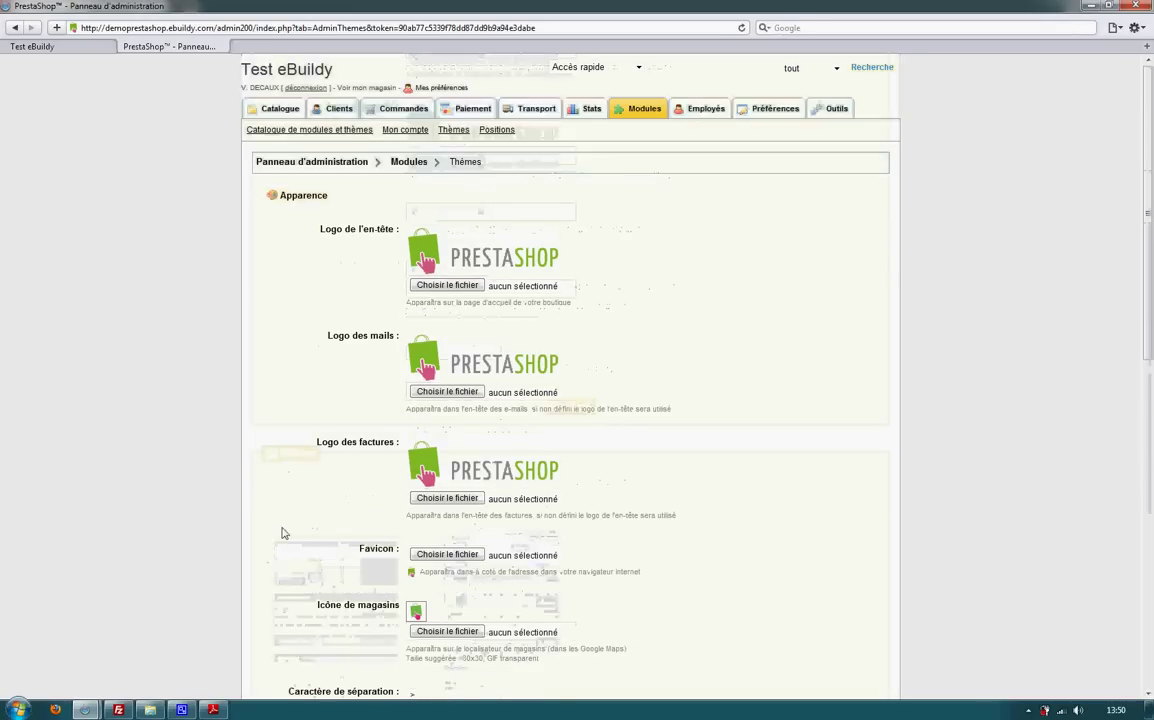
Read the manual's note on theme selection at the end of page 3 and the start of section "Installer le module Mobile"
{"action": "left_click", "coordinate": [213, 710]}
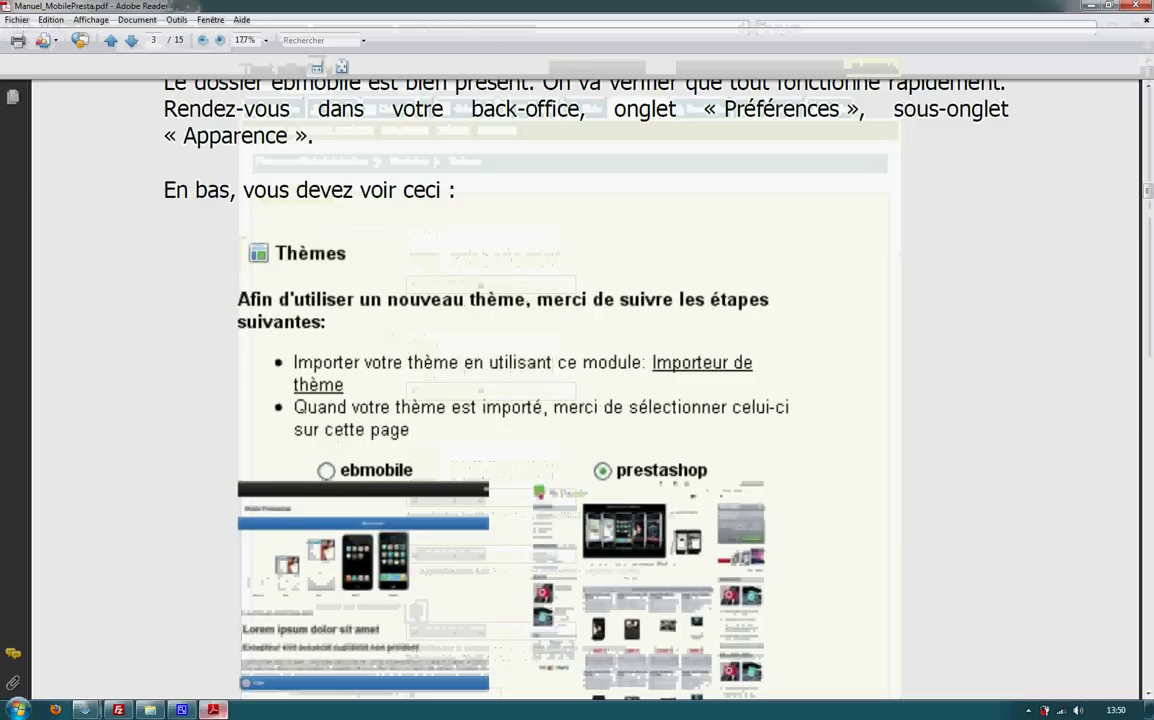
{"action": "scroll", "coordinate": [396, 386], "scroll_direction": "down", "scroll_amount": 10}
{"action": "scroll", "coordinate": [396, 386], "scroll_direction": "down", "scroll_amount": 2}
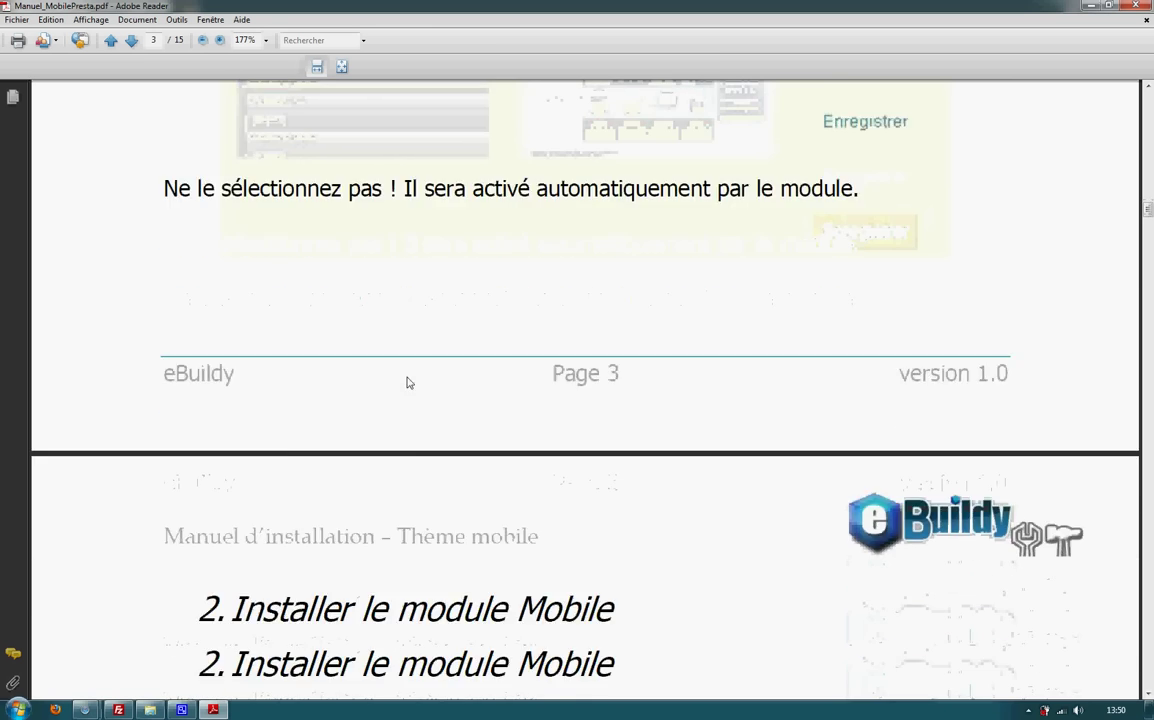
{"action": "scroll", "coordinate": [376, 386], "scroll_direction": "up", "scroll_amount": 4}
{"action": "left_click_drag", "start_coordinate": [163, 408], "coordinate": [529, 408]}
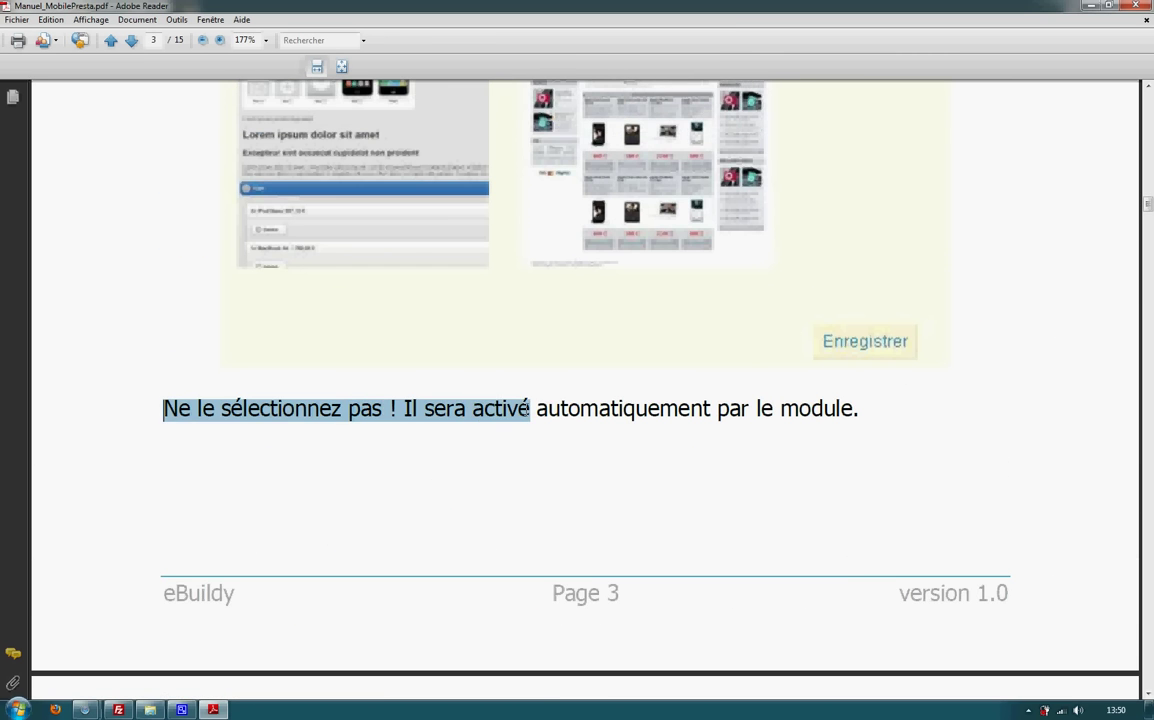
{"action": "left_click", "coordinate": [425, 414]}
{"action": "scroll", "coordinate": [355, 420], "scroll_direction": "up", "scroll_amount": 3}
{"action": "scroll", "coordinate": [352, 350], "scroll_direction": "down", "scroll_amount": 9}
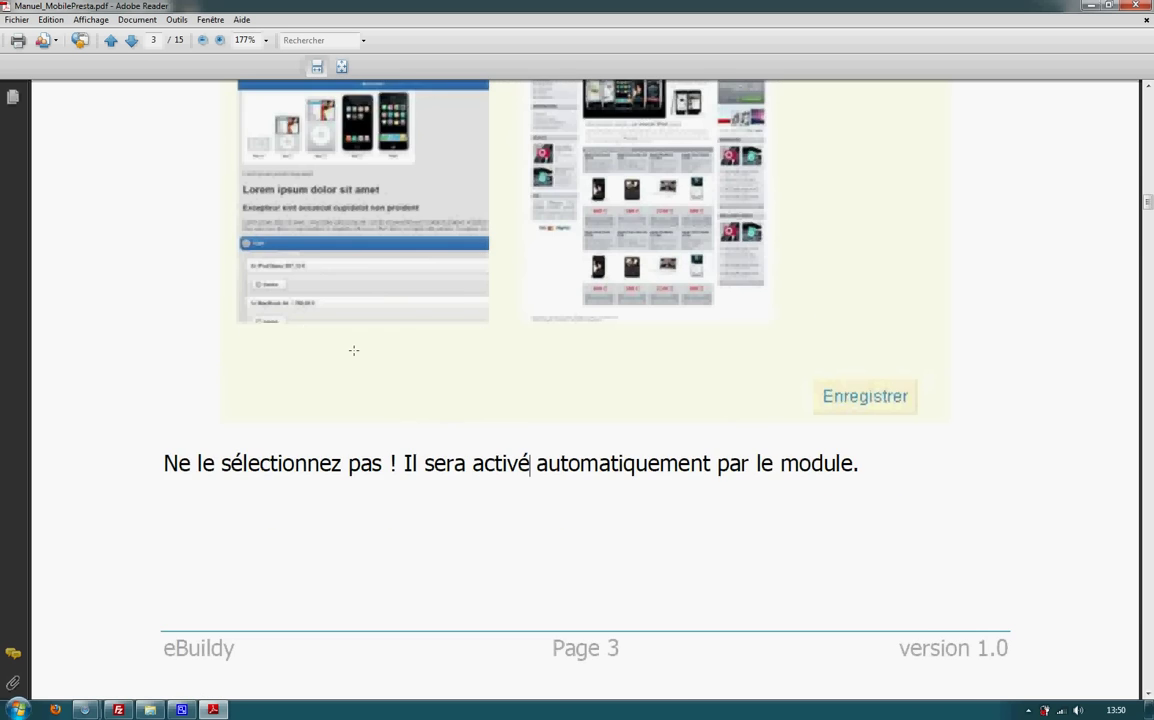
{"action": "scroll", "coordinate": [445, 497], "scroll_direction": "down", "scroll_amount": 1}
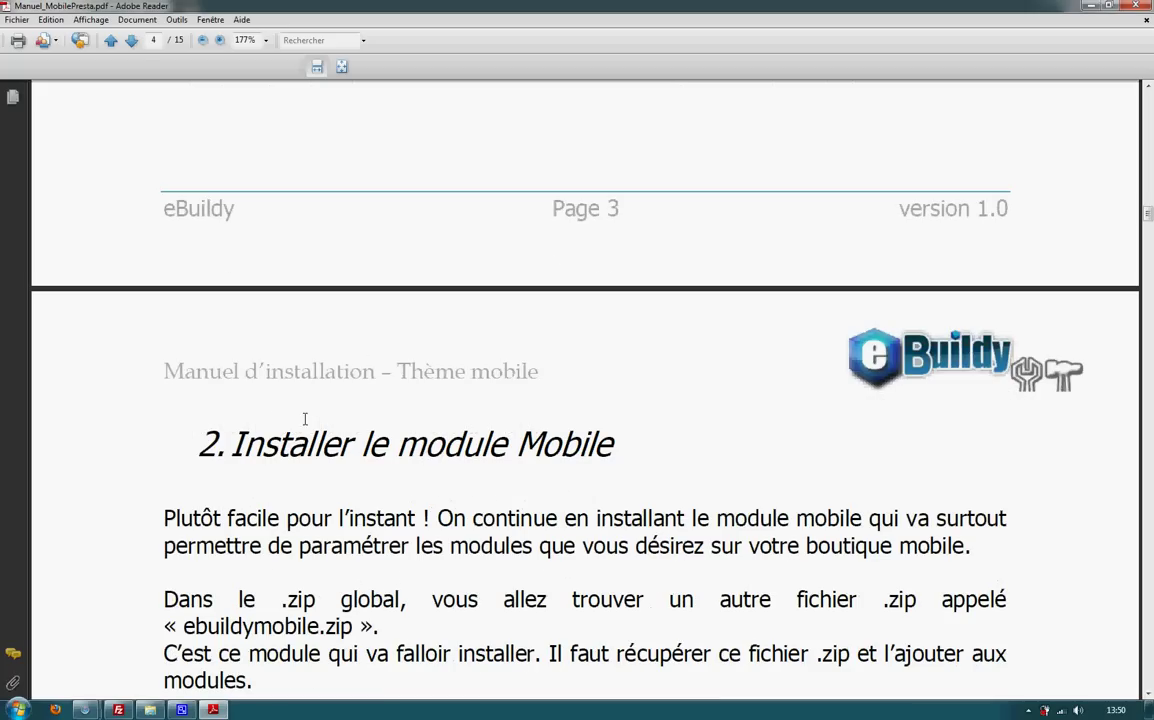
Read the manual's instructions for adding ebuildymobile.zip and open the Modules page of the PrestaShop back office in the browser
{"action": "scroll", "coordinate": [420, 380], "scroll_direction": "down", "scroll_amount": 3}
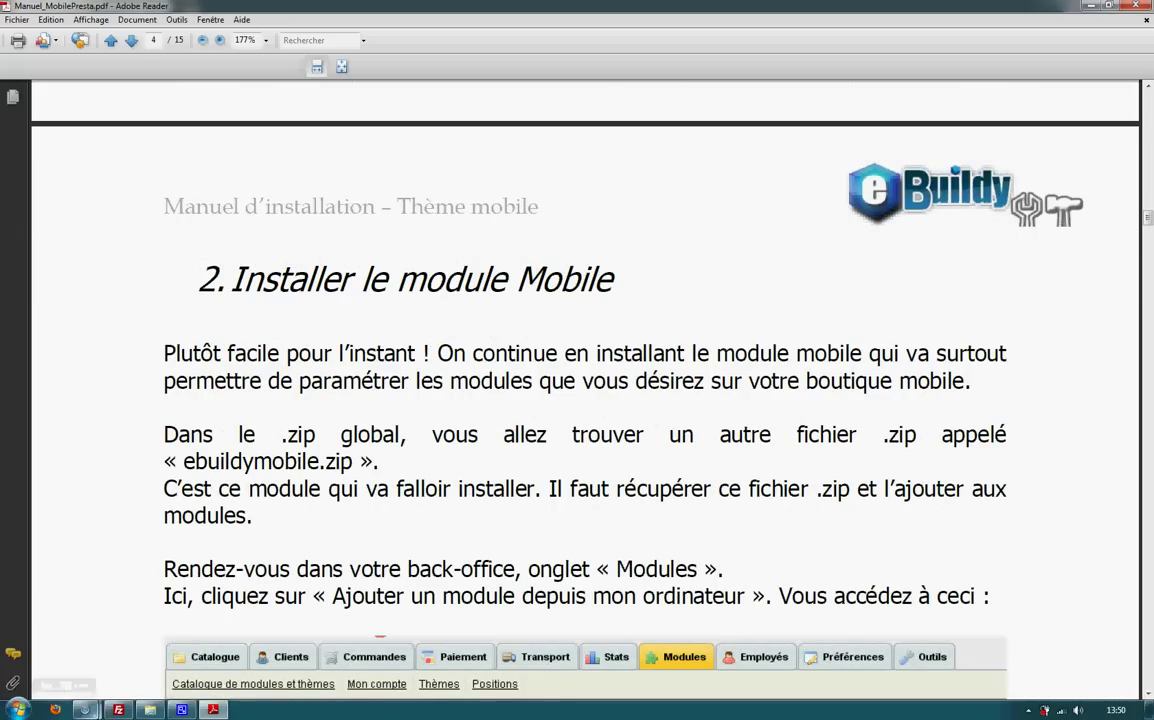
{"action": "mouse_move", "coordinate": [85, 709]}
{"action": "left_click", "coordinate": [237, 665]}
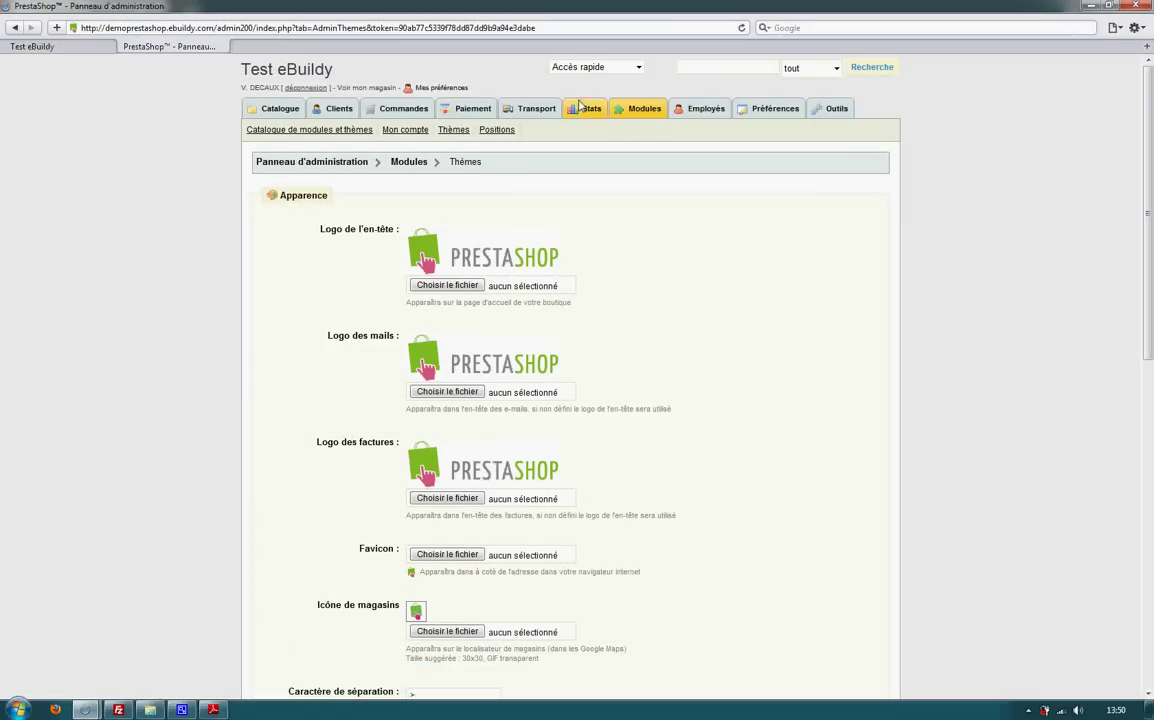
{"action": "left_click", "coordinate": [641, 111]}
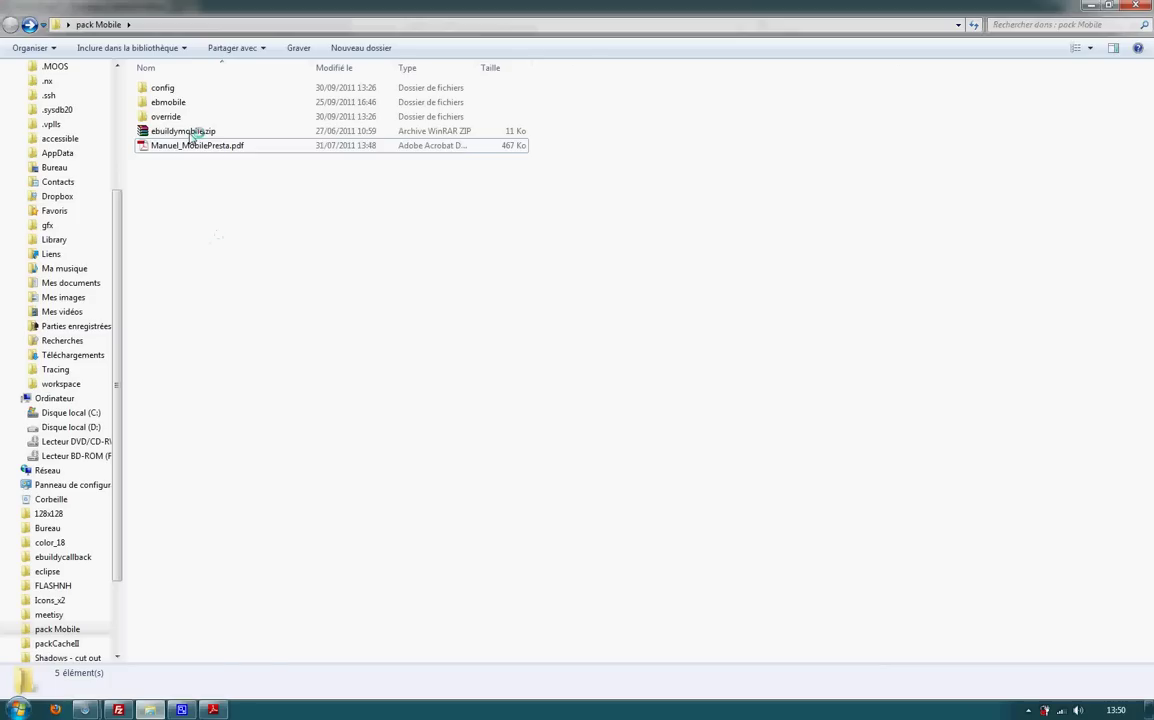
Check for the ebuildymobile.zip archive in the pack Mobile folder and return to the back-office modules page in the browser
{"action": "left_click", "coordinate": [190, 134]}
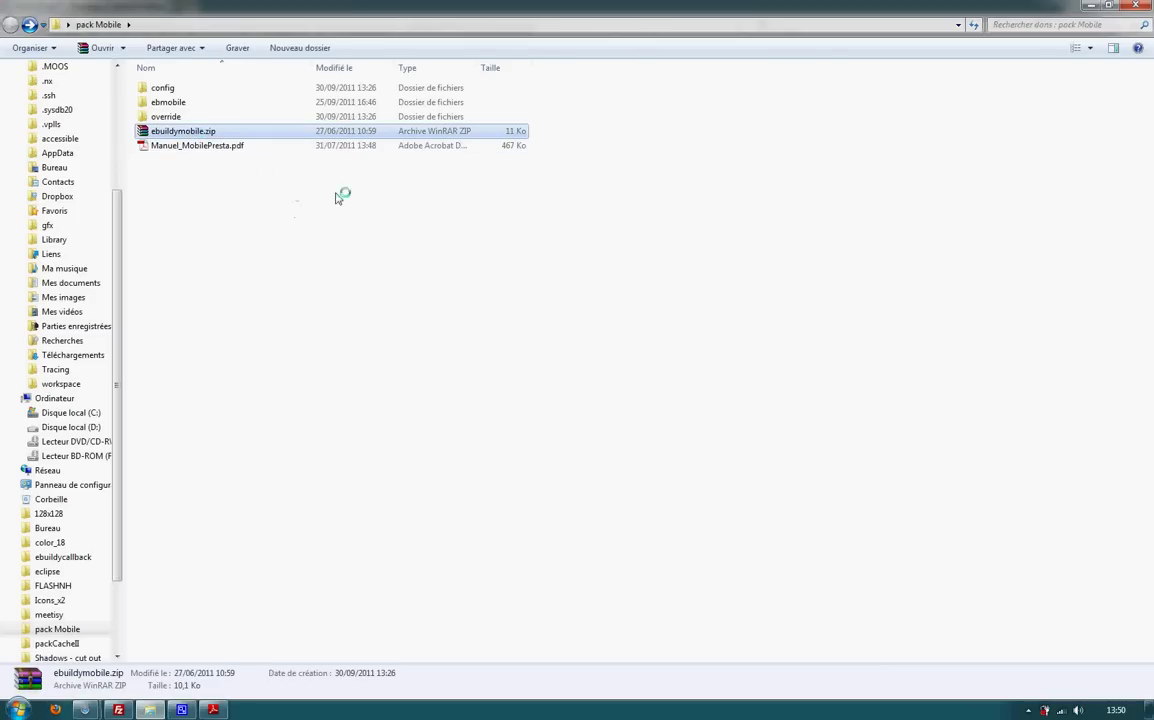
{"action": "left_click", "coordinate": [298, 419]}
{"action": "mouse_move", "coordinate": [85, 709]}
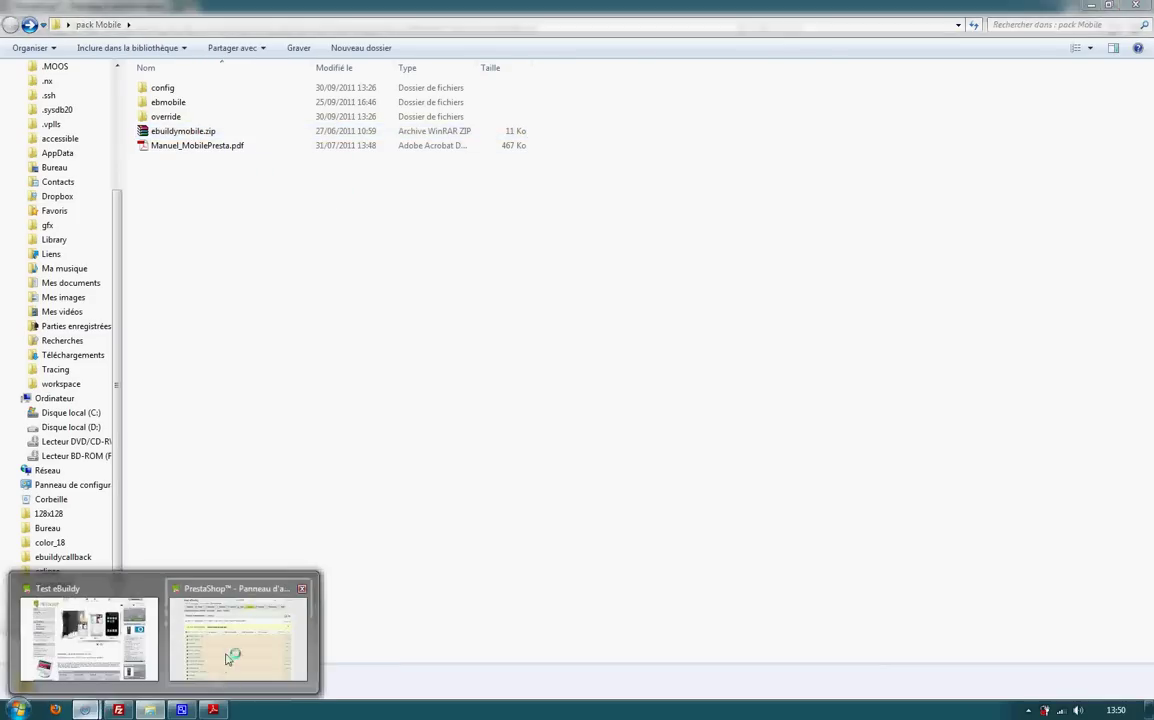
{"action": "left_click", "coordinate": [233, 650]}
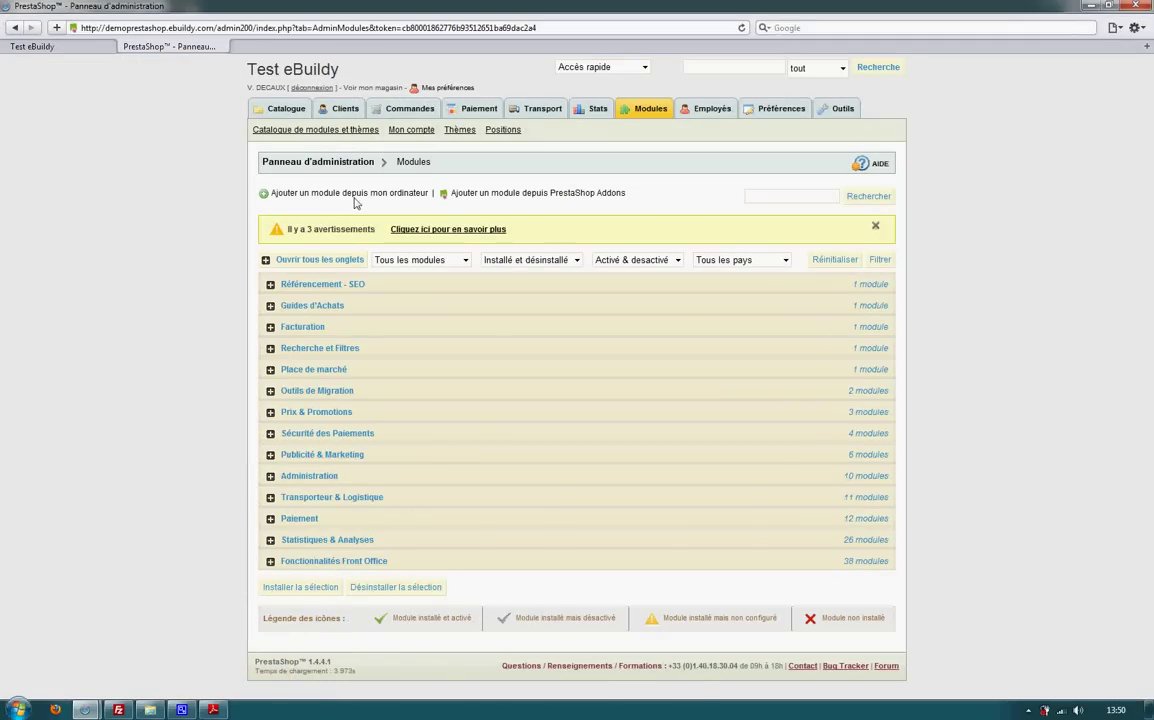
Add a new module from the computer by uploading ebuildymobile.zip from the pack Mobile folder on the desktop
{"action": "left_click", "coordinate": [340, 193]}
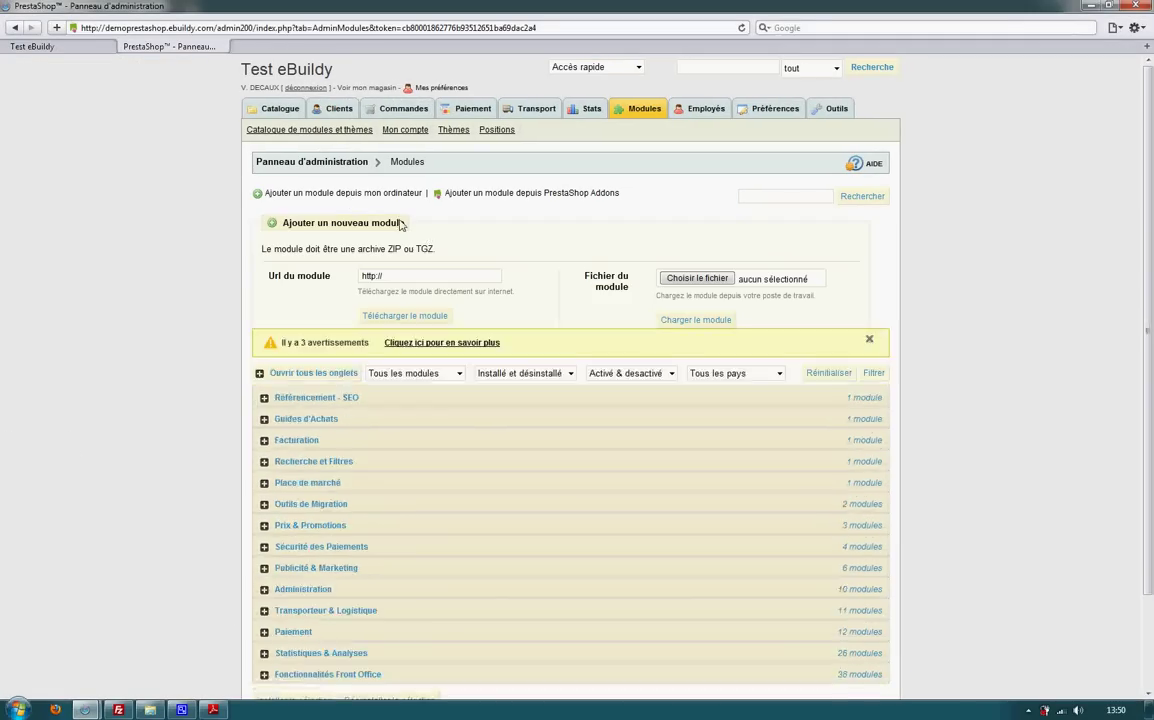
{"action": "left_click", "coordinate": [694, 280]}
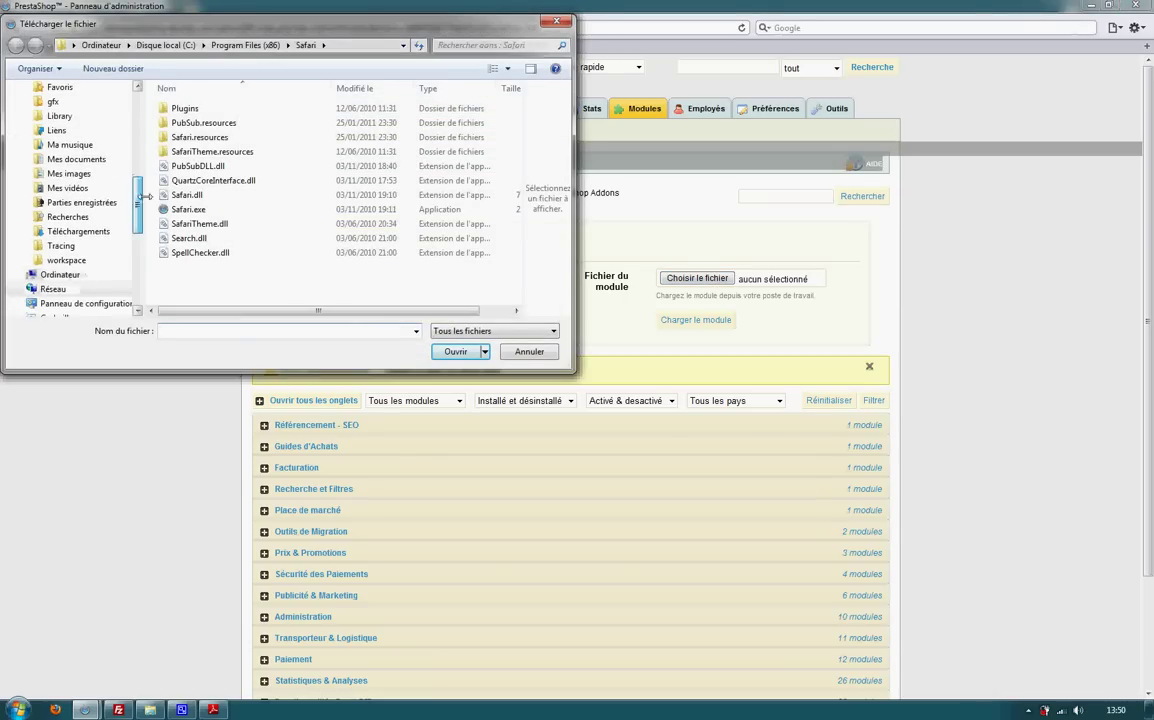
{"action": "left_click_drag", "start_coordinate": [131, 201], "coordinate": [129, 111]}
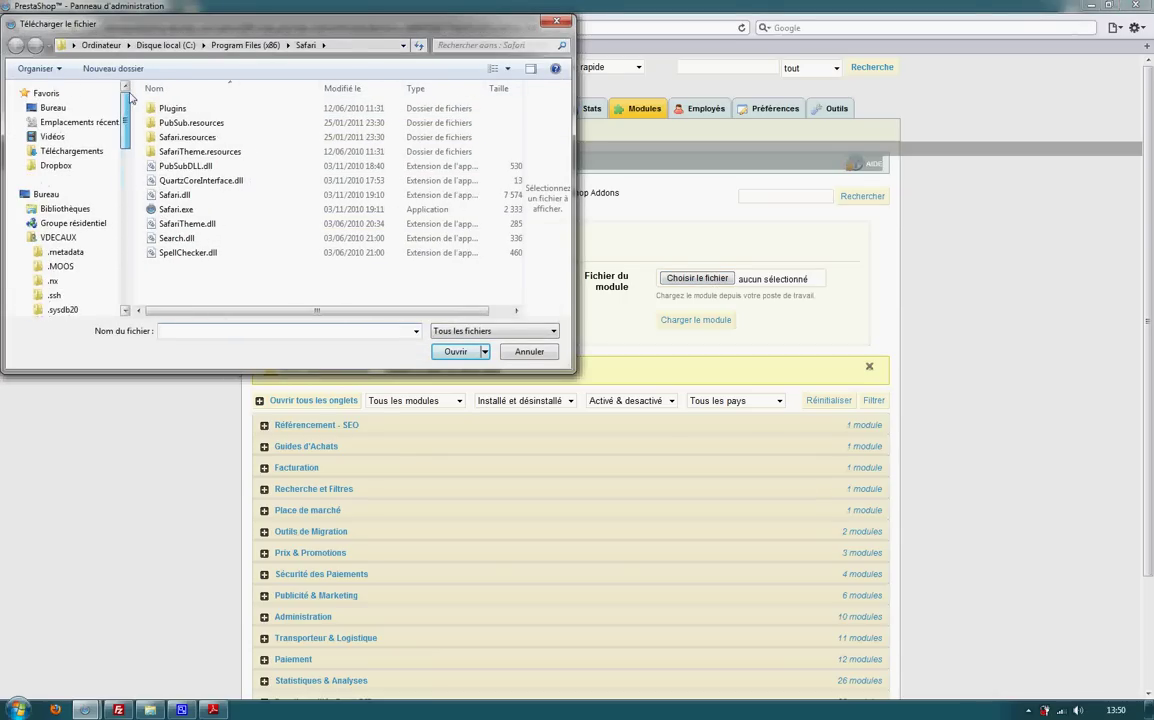
{"action": "left_click", "coordinate": [53, 108]}
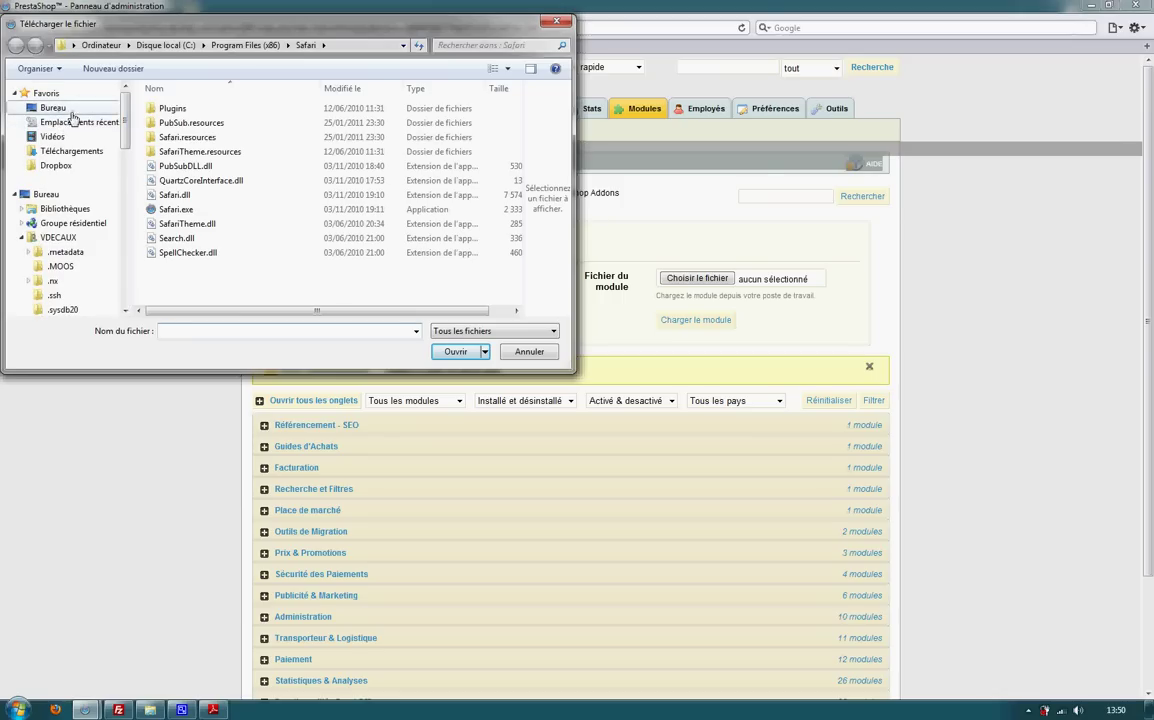
{"action": "scroll", "coordinate": [491, 199], "scroll_direction": "down", "scroll_amount": 10}
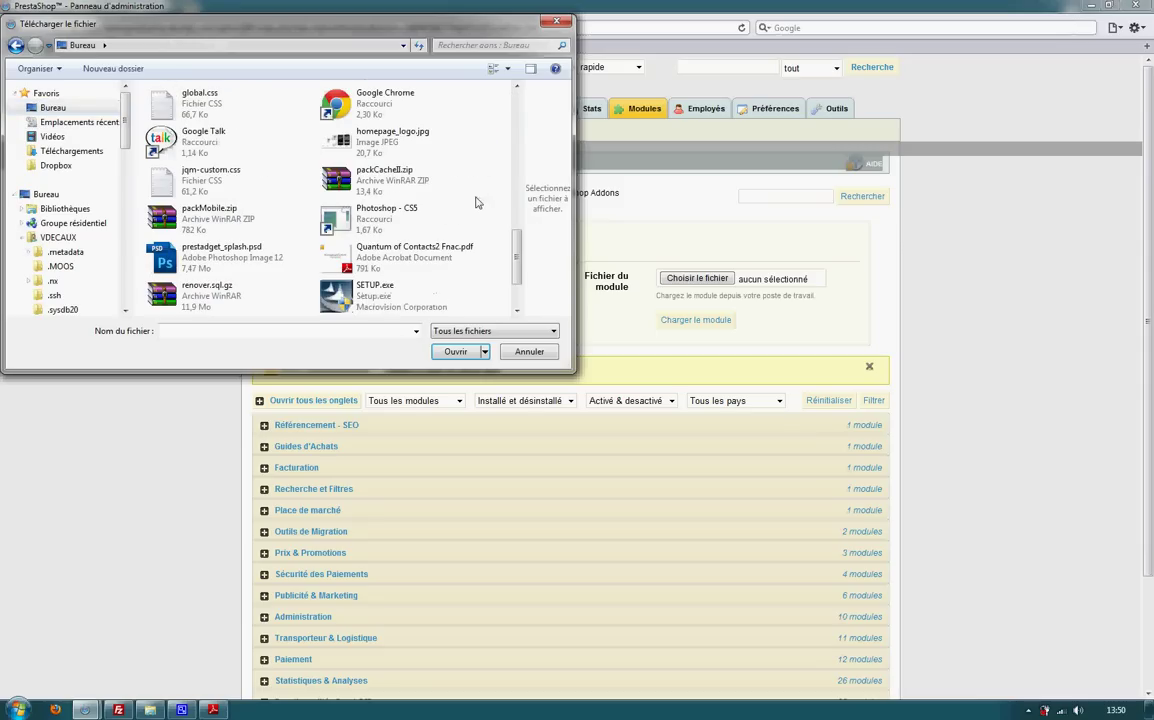
{"action": "scroll", "coordinate": [328, 194], "scroll_direction": "up", "scroll_amount": 6}
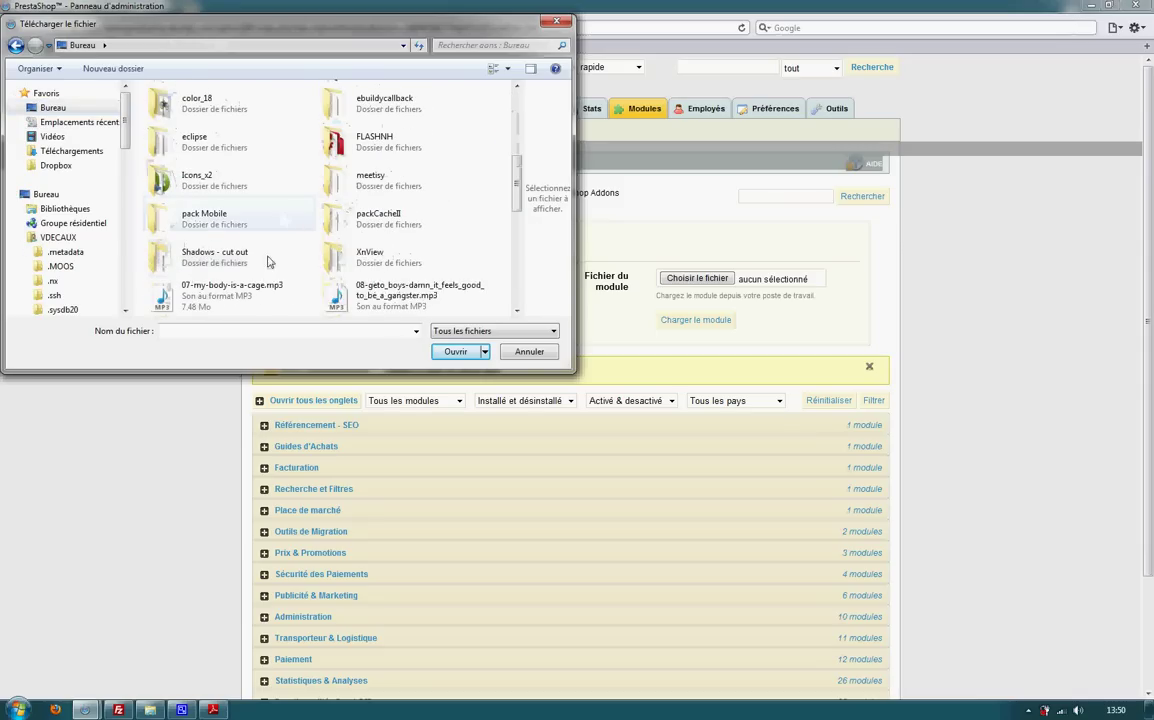
{"action": "double_click", "coordinate": [240, 228]}
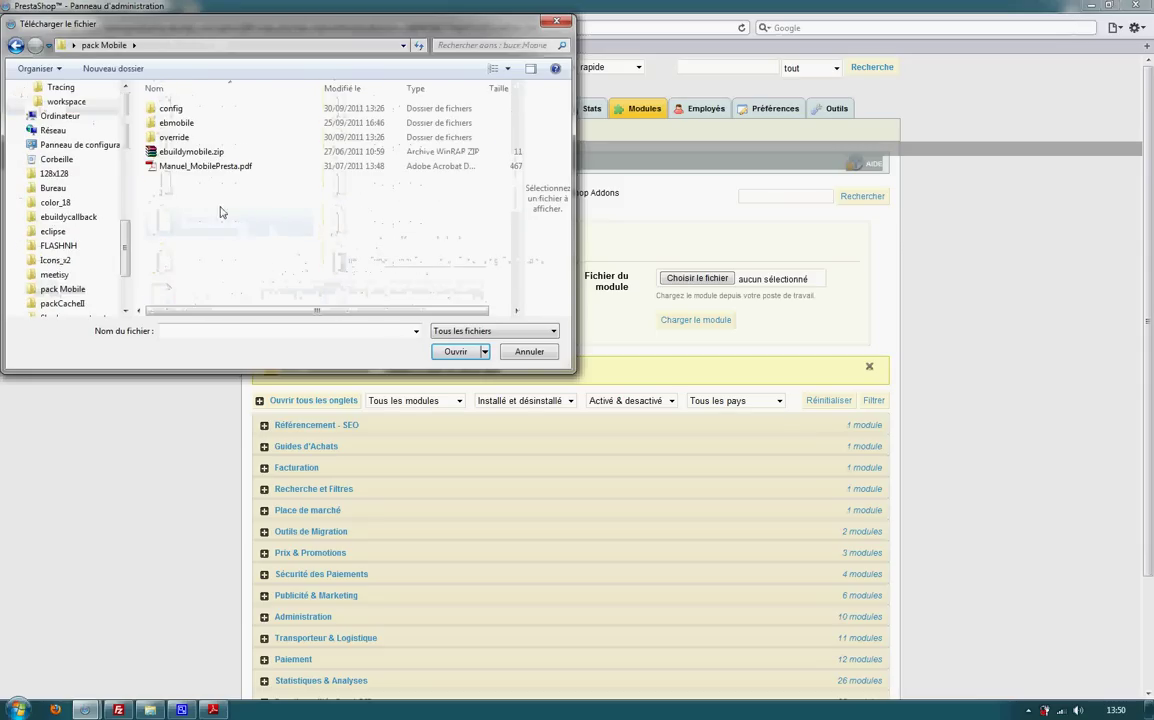
{"action": "double_click", "coordinate": [170, 138]}
{"action": "left_click", "coordinate": [686, 325]}
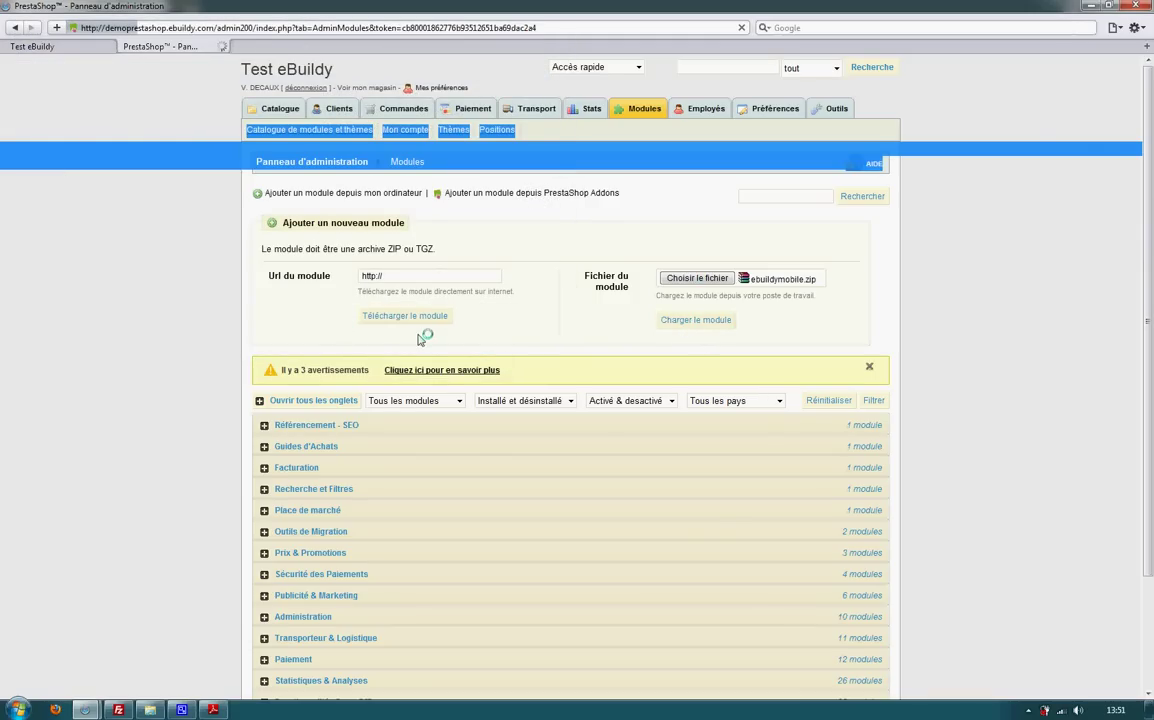
Expand the Fonctionnalités Front Office module category and locate the Thème mobile module by eBuildy
{"action": "scroll", "coordinate": [39, 411], "scroll_direction": "down", "scroll_amount": 3}
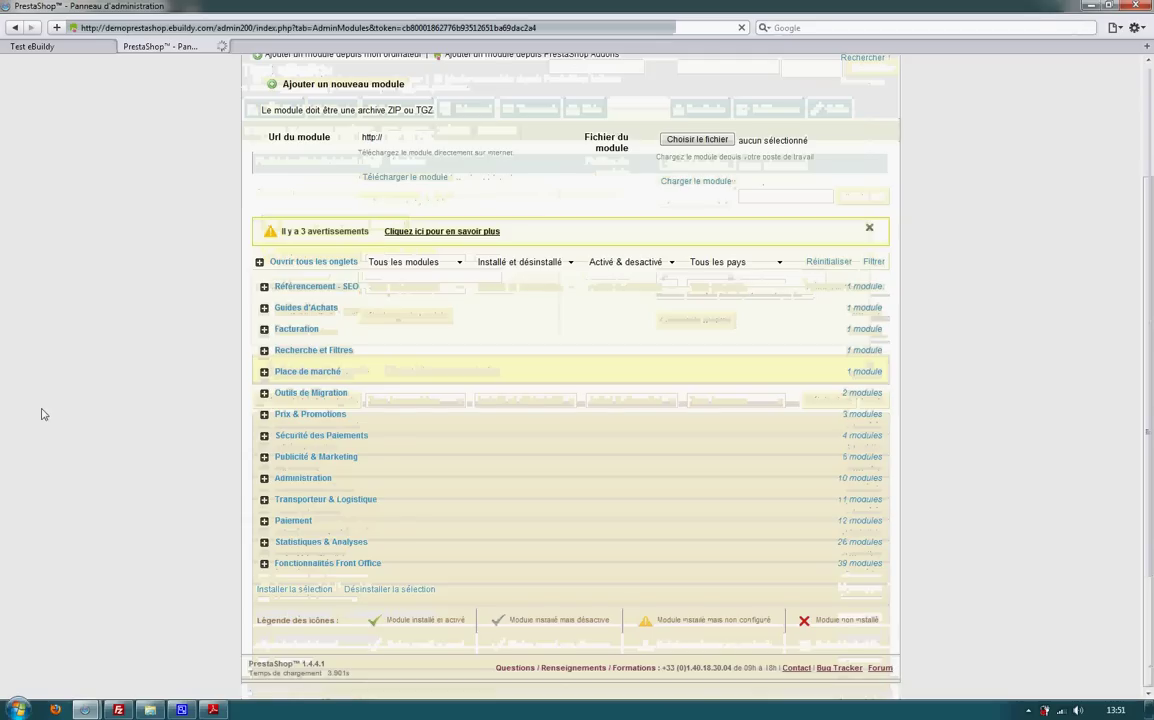
{"action": "left_click", "coordinate": [310, 565]}
{"action": "scroll", "coordinate": [232, 515], "scroll_direction": "down", "scroll_amount": 4}
{"action": "scroll", "coordinate": [219, 458], "scroll_direction": "up", "scroll_amount": 5}
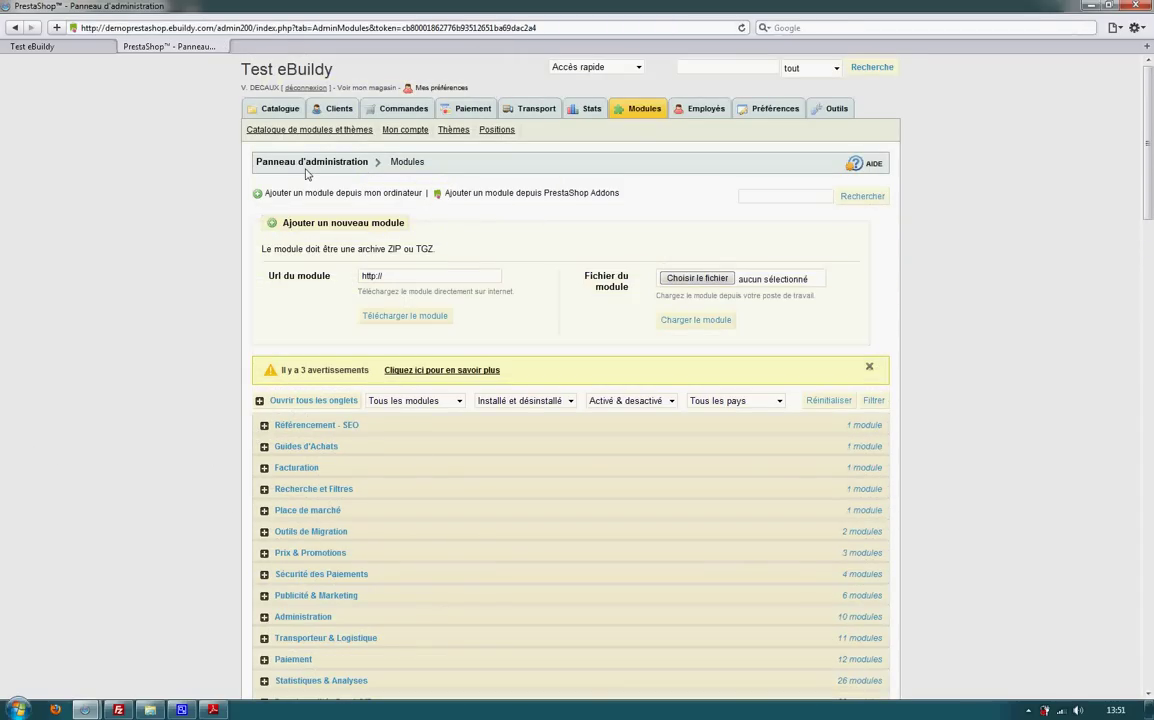
{"action": "scroll", "coordinate": [300, 281], "scroll_direction": "down", "scroll_amount": 3}
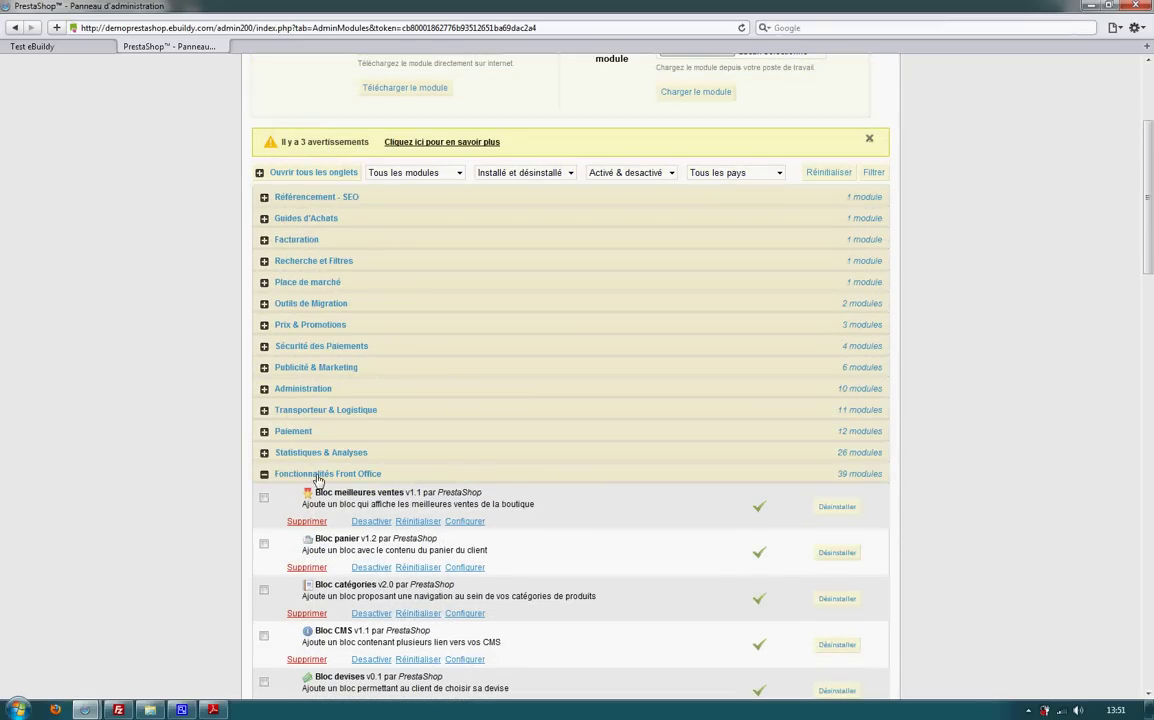
{"action": "scroll", "coordinate": [175, 411], "scroll_direction": "down", "scroll_amount": 5}
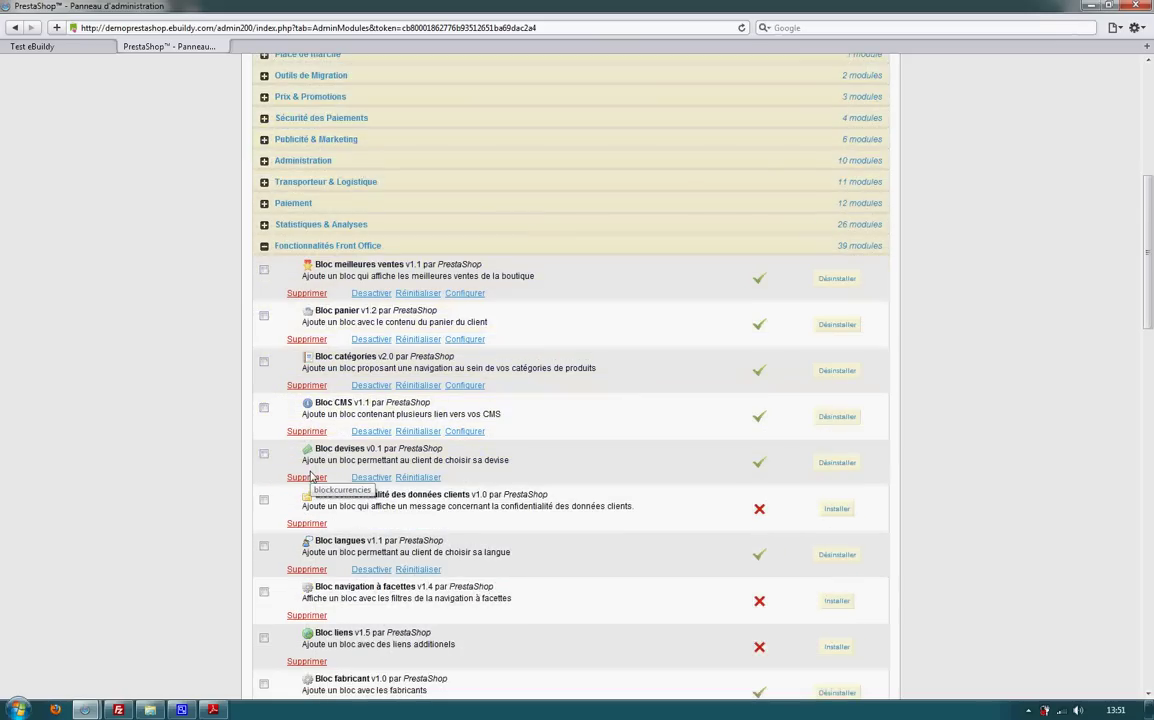
{"action": "scroll", "coordinate": [110, 253], "scroll_direction": "down", "scroll_amount": 3}
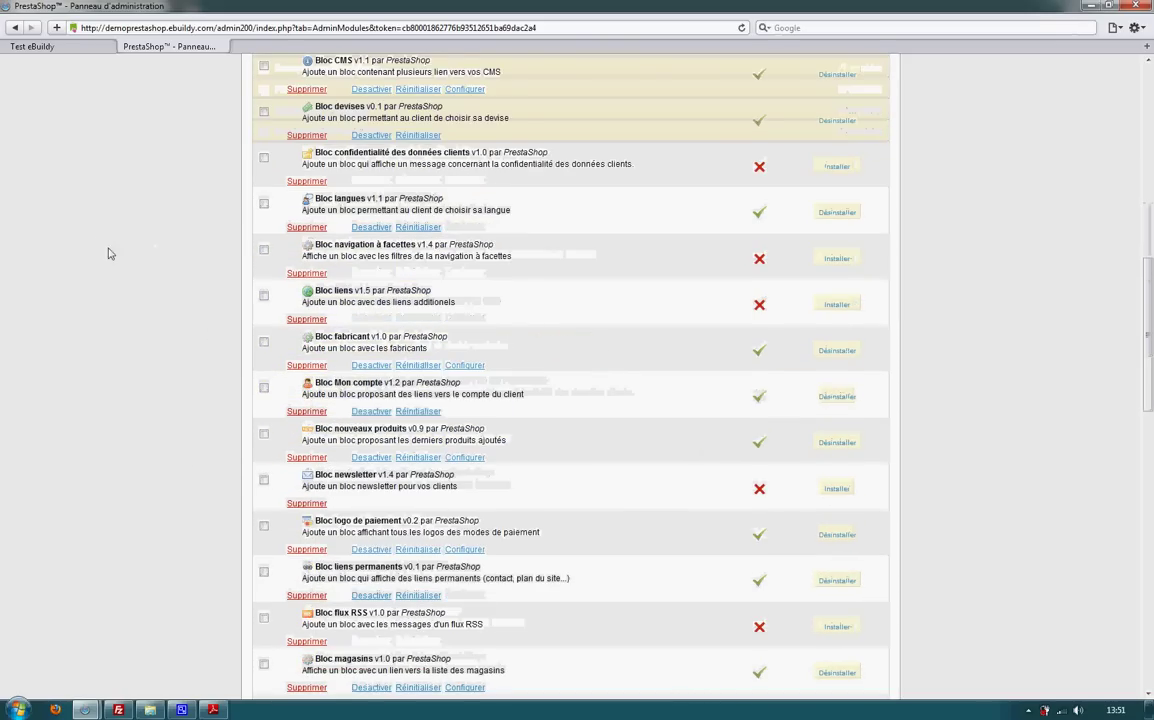
{"action": "scroll", "coordinate": [153, 261], "scroll_direction": "up", "scroll_amount": 2}
{"action": "scroll", "coordinate": [170, 300], "scroll_direction": "up", "scroll_amount": 3}
{"action": "scroll", "coordinate": [188, 364], "scroll_direction": "down", "scroll_amount": 3}
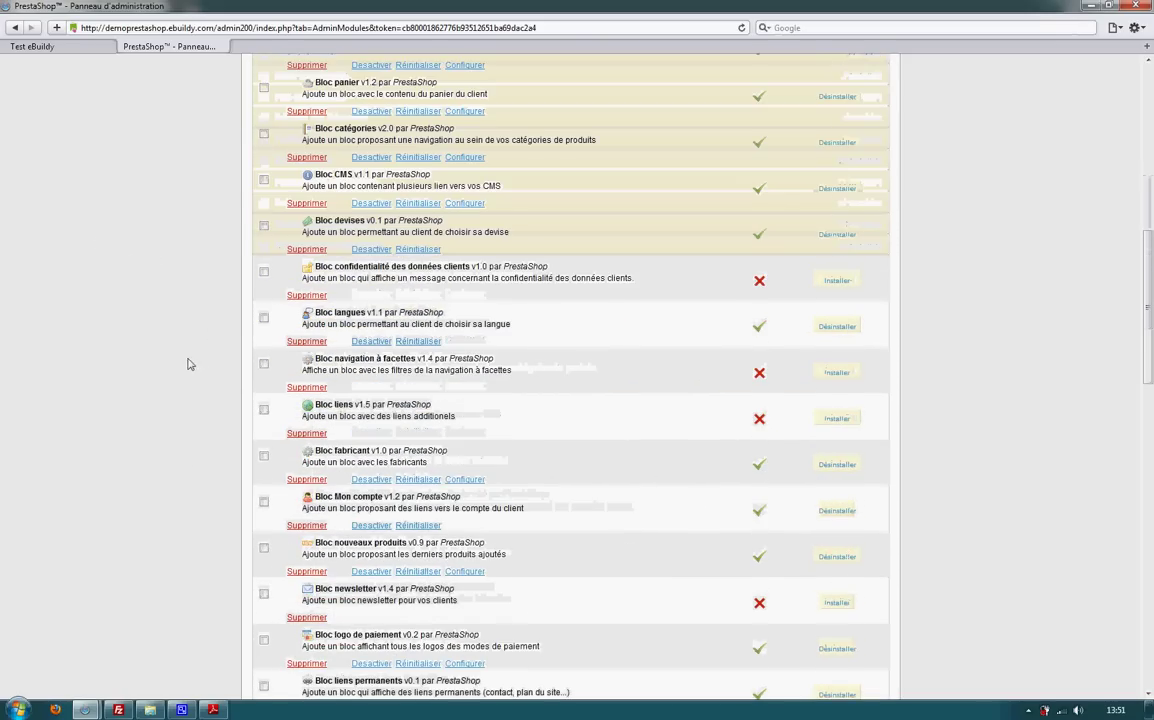
{"action": "scroll", "coordinate": [206, 338], "scroll_direction": "down", "scroll_amount": 10}
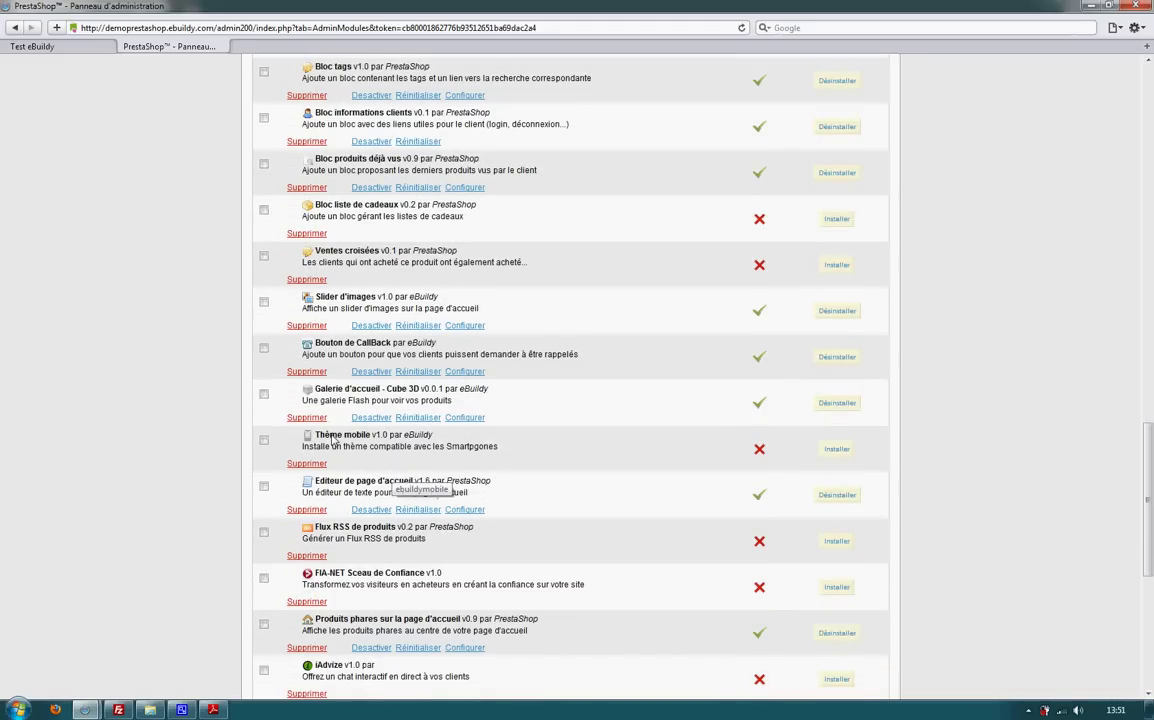
{"action": "left_click_drag", "start_coordinate": [328, 443], "coordinate": [438, 438]}
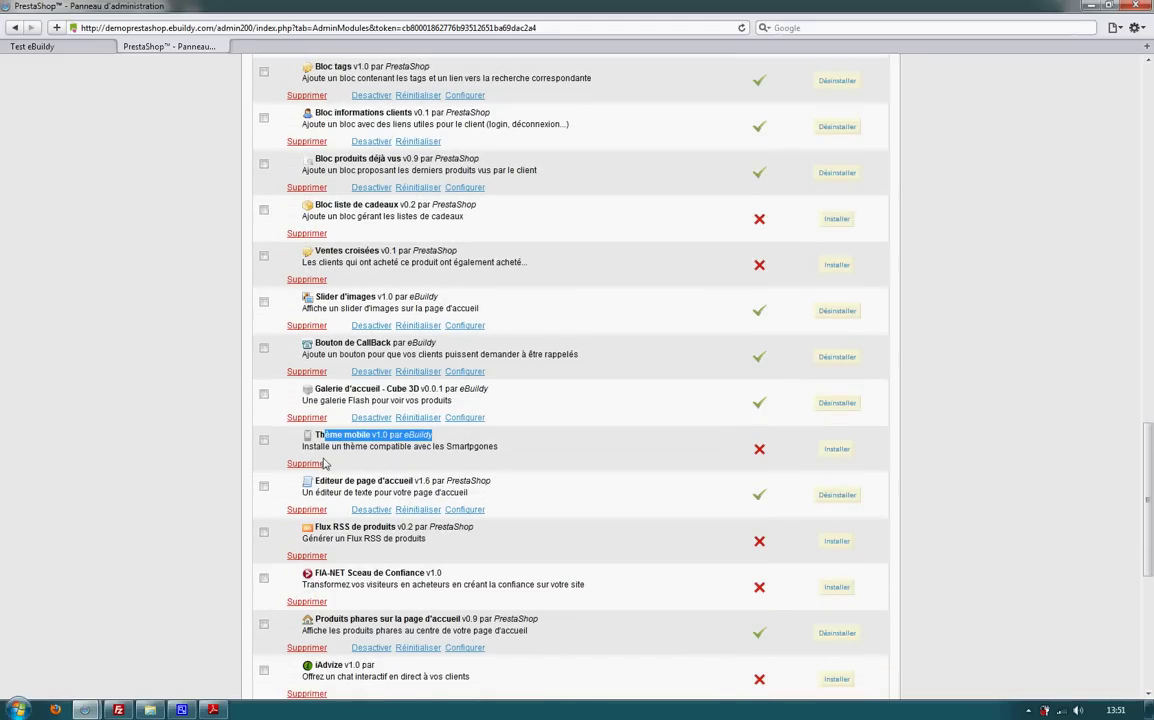
Install the Thème mobile module by eBuildy and open its configuration page
{"action": "left_click", "coordinate": [822, 452]}
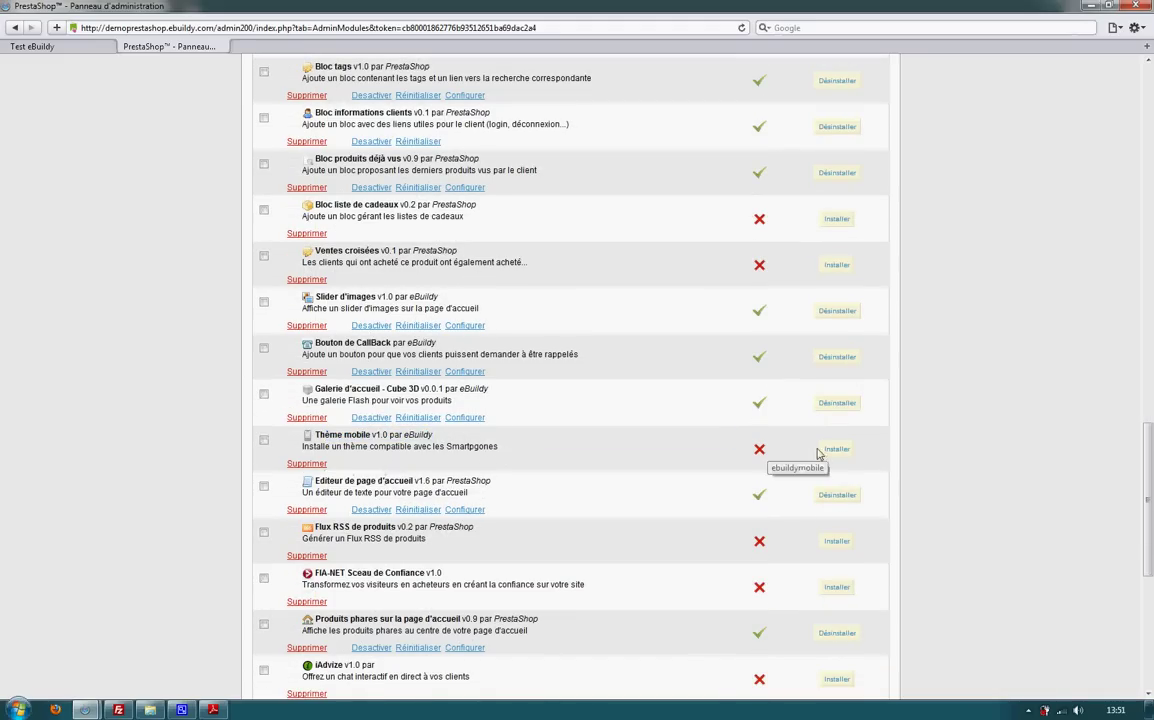
{"action": "left_click", "coordinate": [830, 453]}
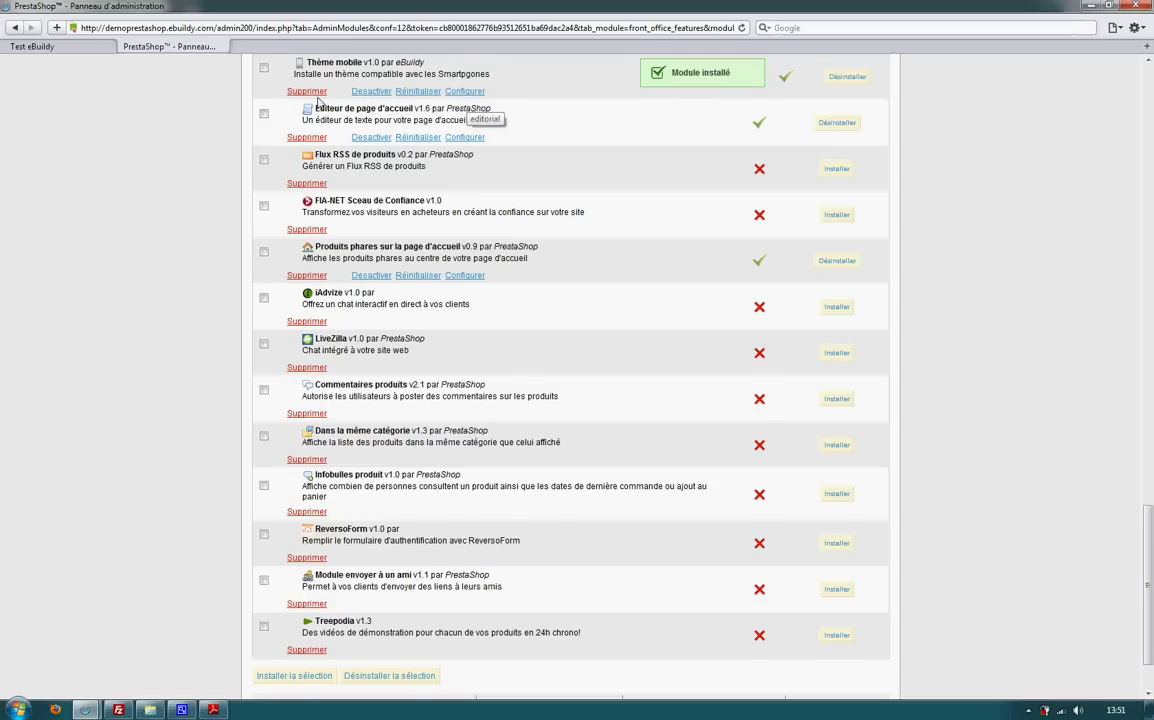
{"action": "scroll", "coordinate": [690, 188], "scroll_direction": "up", "scroll_amount": 2}
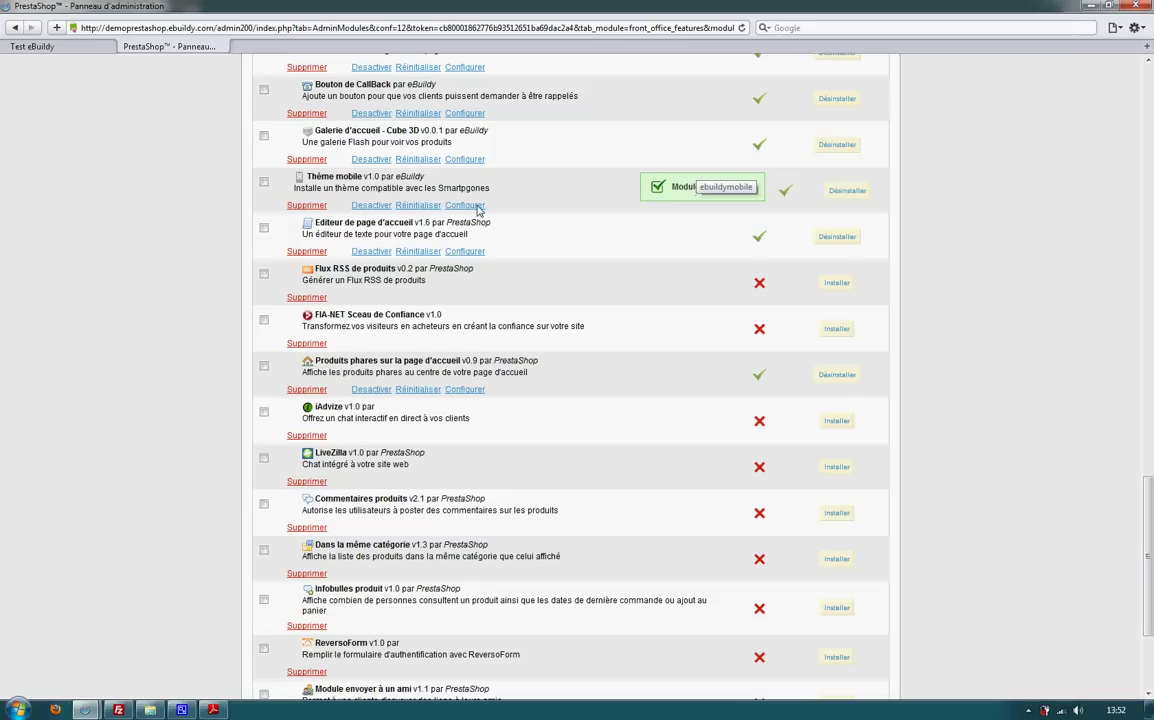
{"action": "left_click", "coordinate": [465, 205]}
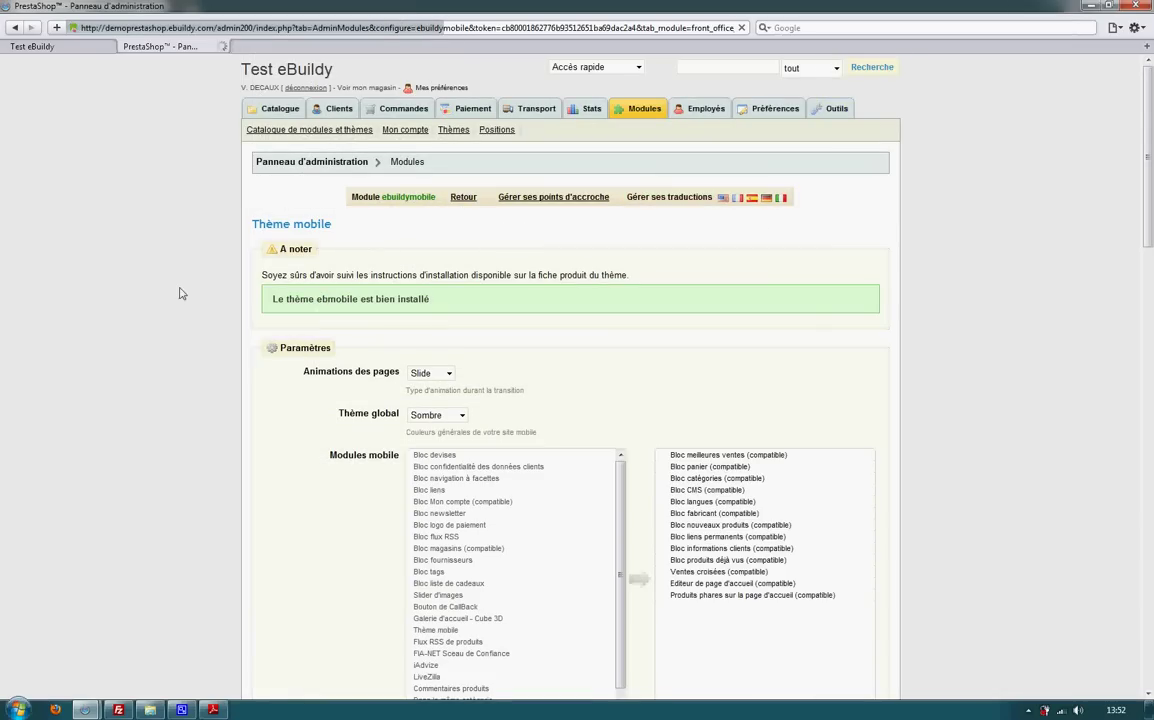
Examine the Thème mobile configuration page, including the choices for Animations des pages and Thème global, without changing them
{"action": "scroll", "coordinate": [186, 192], "scroll_direction": "down", "scroll_amount": 10}
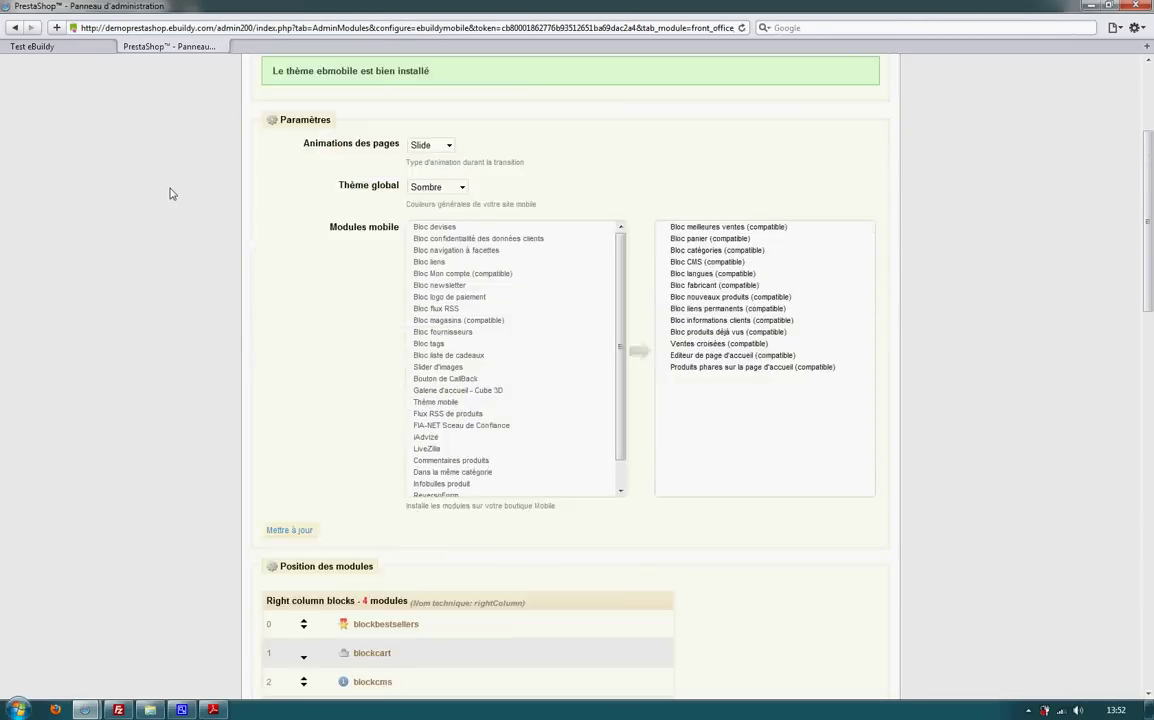
{"action": "scroll", "coordinate": [228, 252], "scroll_direction": "up", "scroll_amount": 7}
{"action": "scroll", "coordinate": [240, 265], "scroll_direction": "up", "scroll_amount": 4}
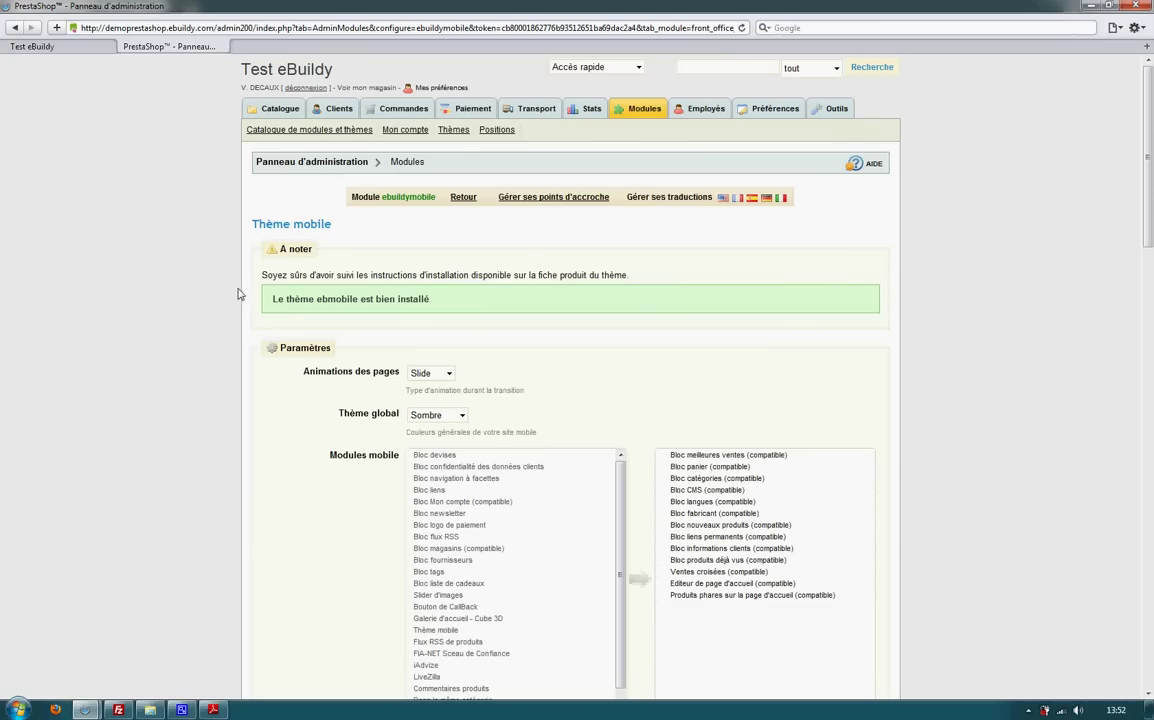
{"action": "left_click", "coordinate": [440, 374]}
{"action": "left_click", "coordinate": [440, 374]}
{"action": "left_click", "coordinate": [463, 417]}
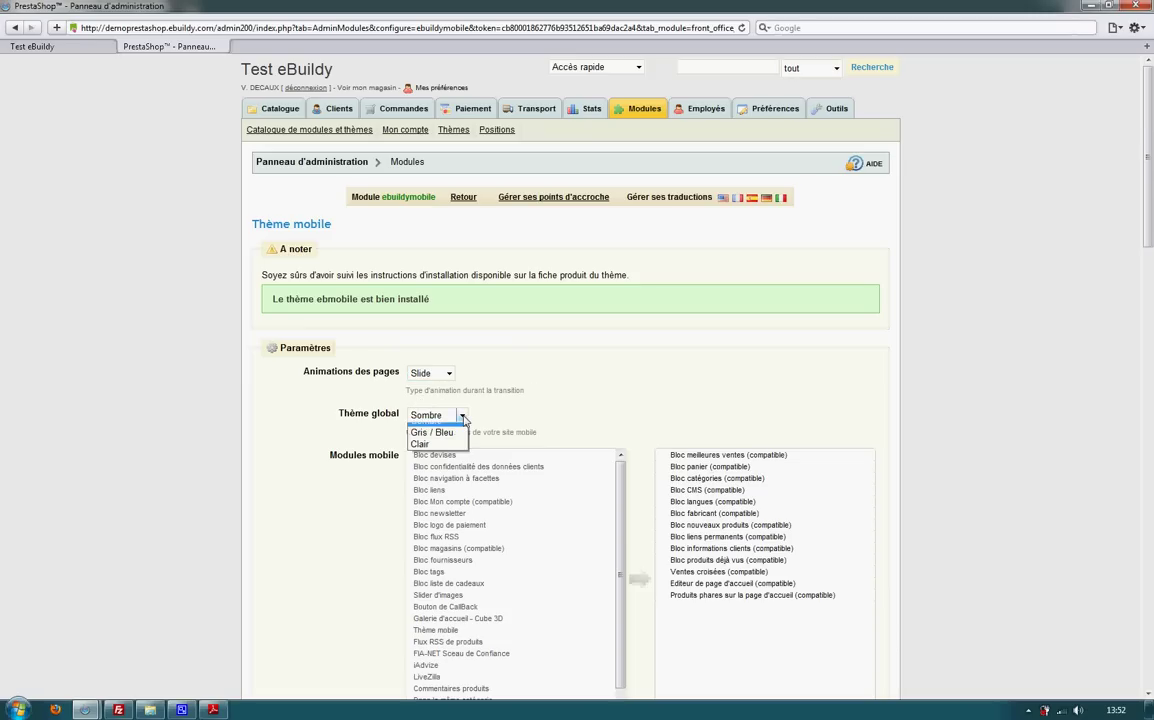
{"action": "left_click", "coordinate": [463, 417]}
{"action": "left_click", "coordinate": [463, 417]}
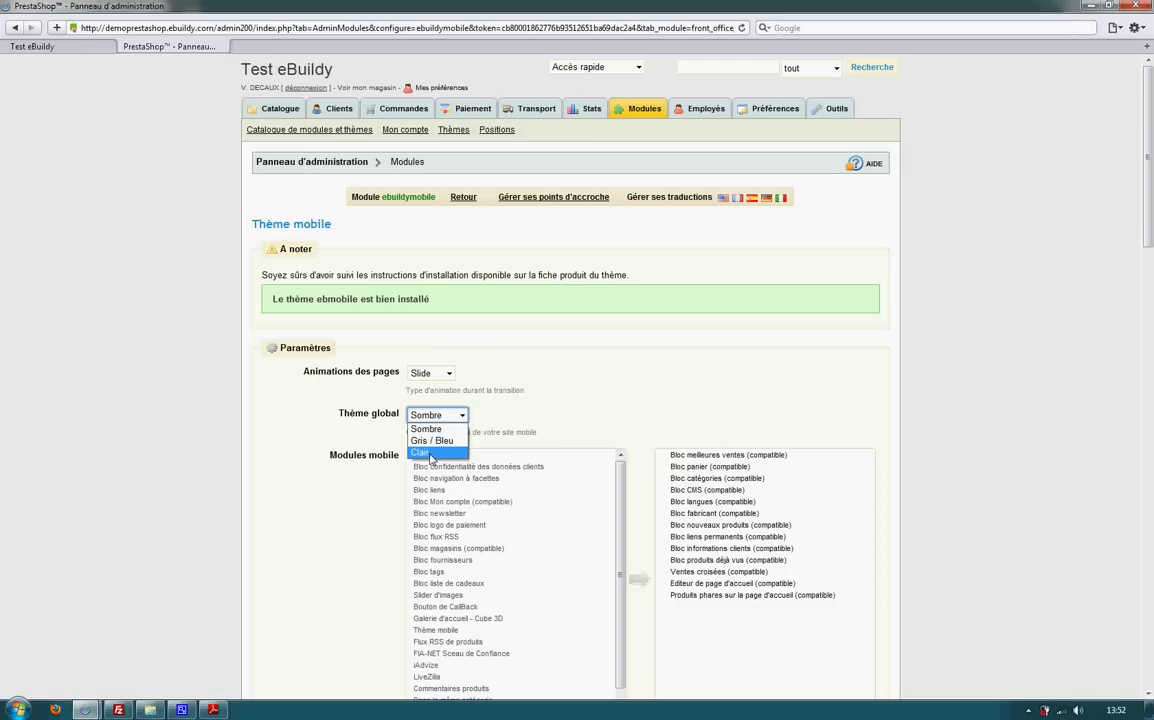
{"action": "left_click", "coordinate": [138, 447]}
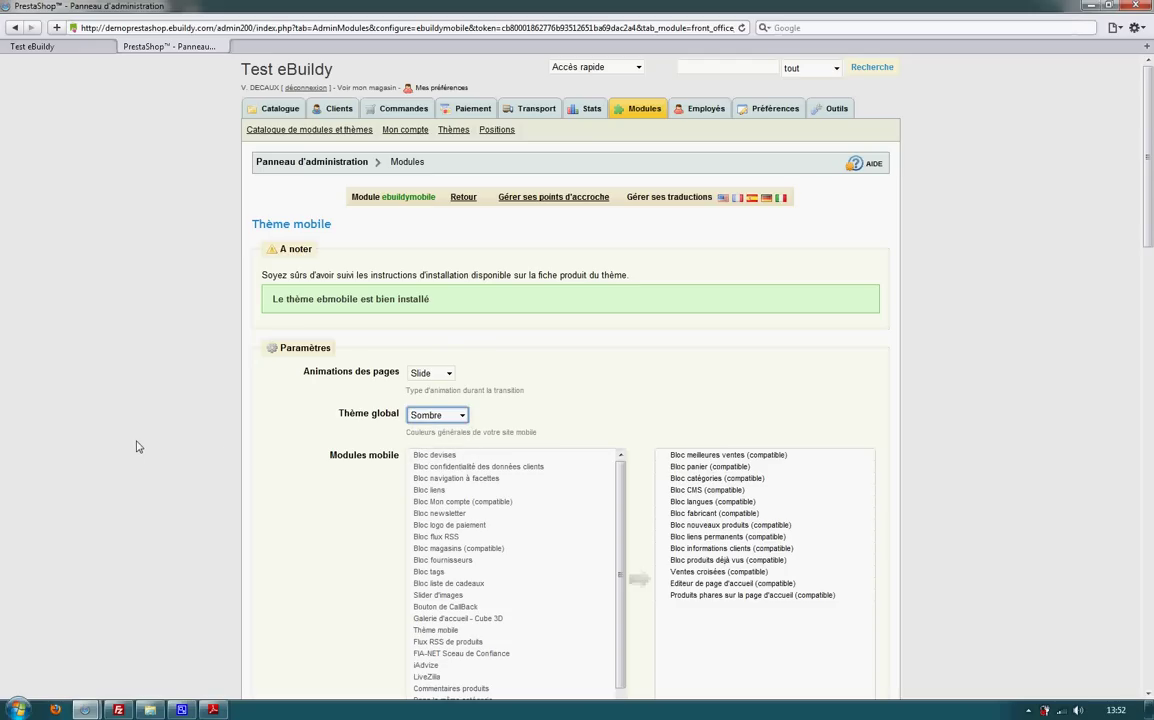
{"action": "left_click", "coordinate": [460, 418]}
{"action": "left_click", "coordinate": [610, 398]}
Look through the available modules in the Modules mobile setting and highlight the Thème mobile entry
{"action": "scroll", "coordinate": [810, 345], "scroll_direction": "down", "scroll_amount": 2}
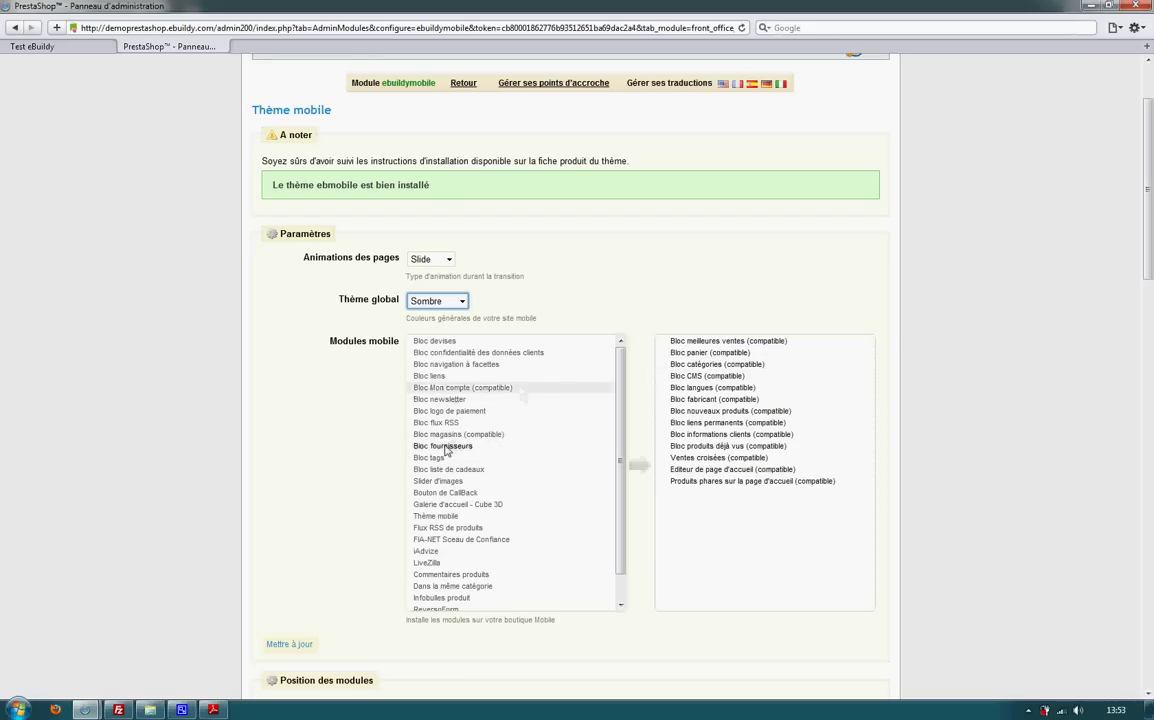
{"action": "scroll", "coordinate": [627, 505], "scroll_direction": "down", "scroll_amount": 1}
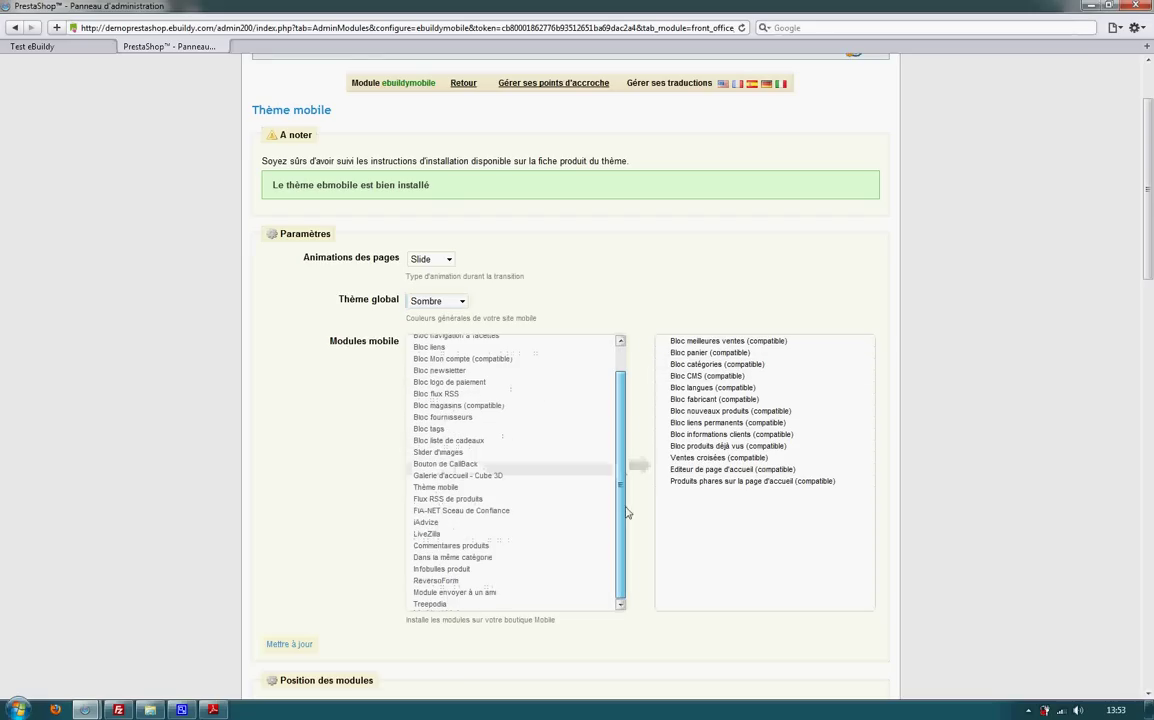
{"action": "scroll", "coordinate": [629, 450], "scroll_direction": "up", "scroll_amount": 1}
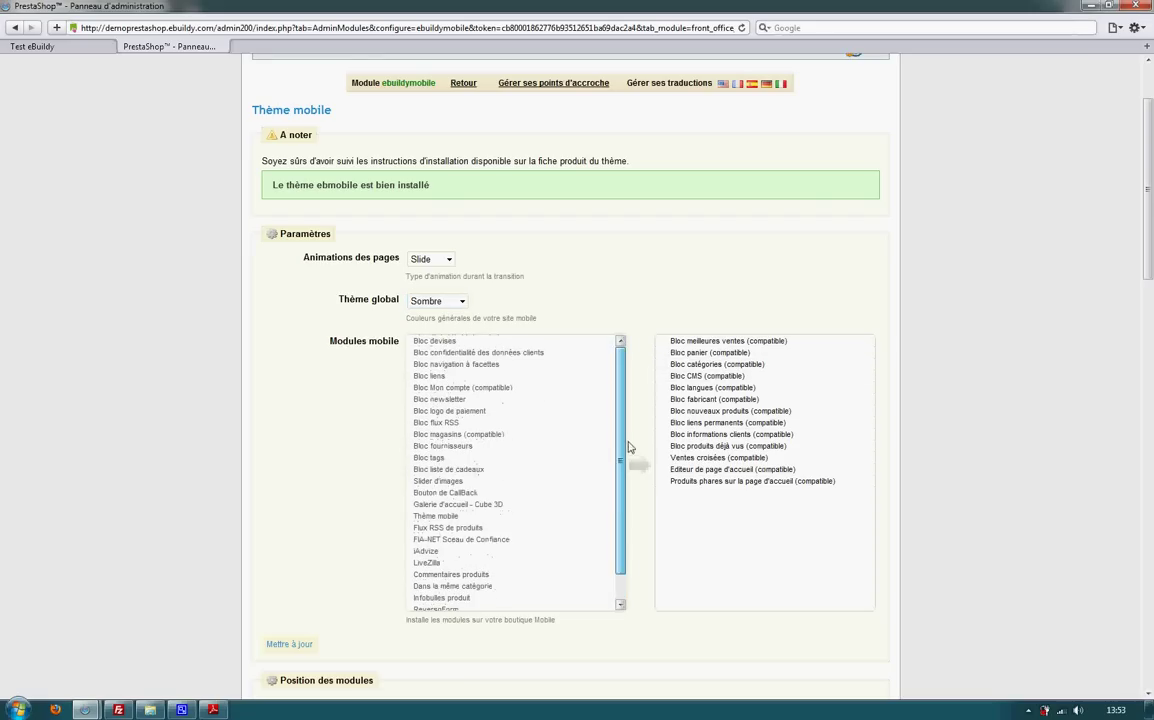
{"action": "left_click", "coordinate": [440, 516]}
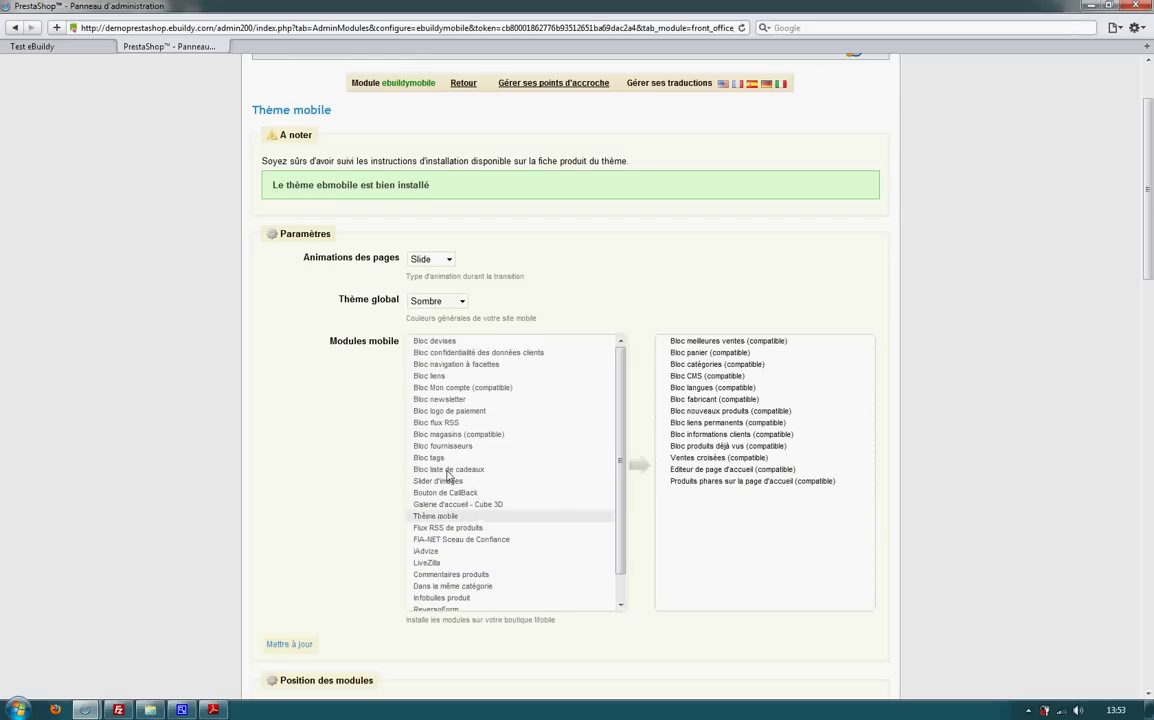
Add Bloc magasins to the selected modules in the Modules mobile setting and remove it again
{"action": "scroll", "coordinate": [554, 507], "scroll_direction": "up", "scroll_amount": 2}
{"action": "scroll", "coordinate": [525, 531], "scroll_direction": "down", "scroll_amount": 1}
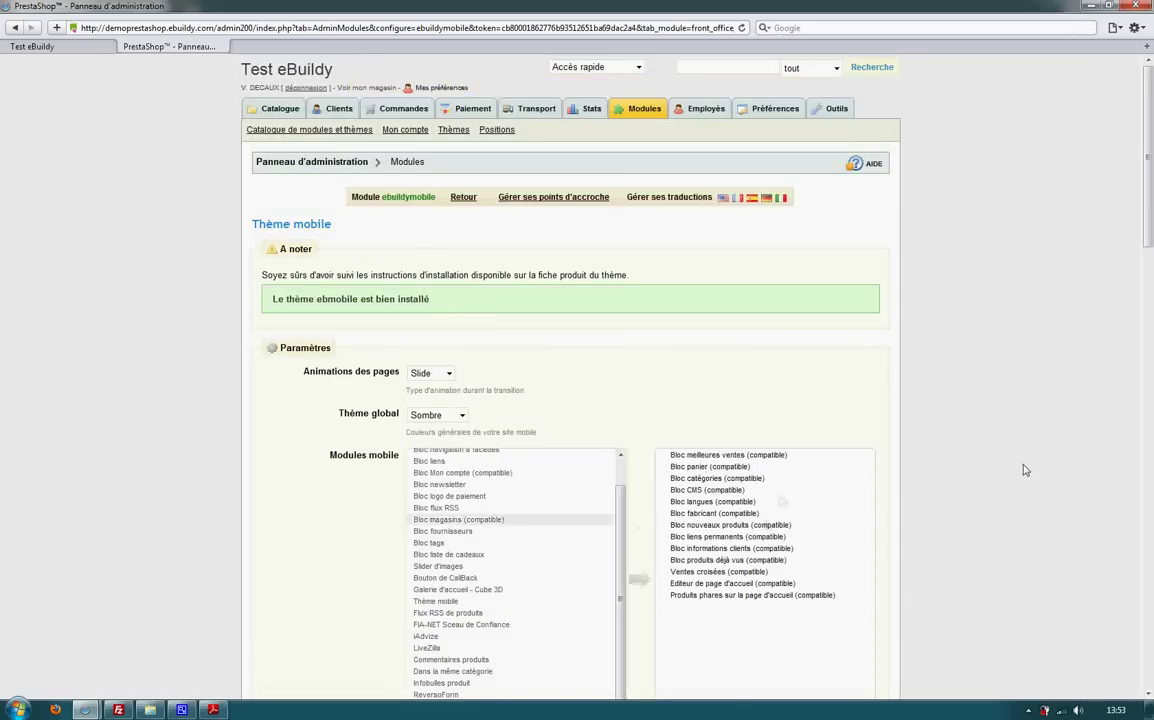
{"action": "scroll", "coordinate": [1023, 470], "scroll_direction": "down", "scroll_amount": 2}
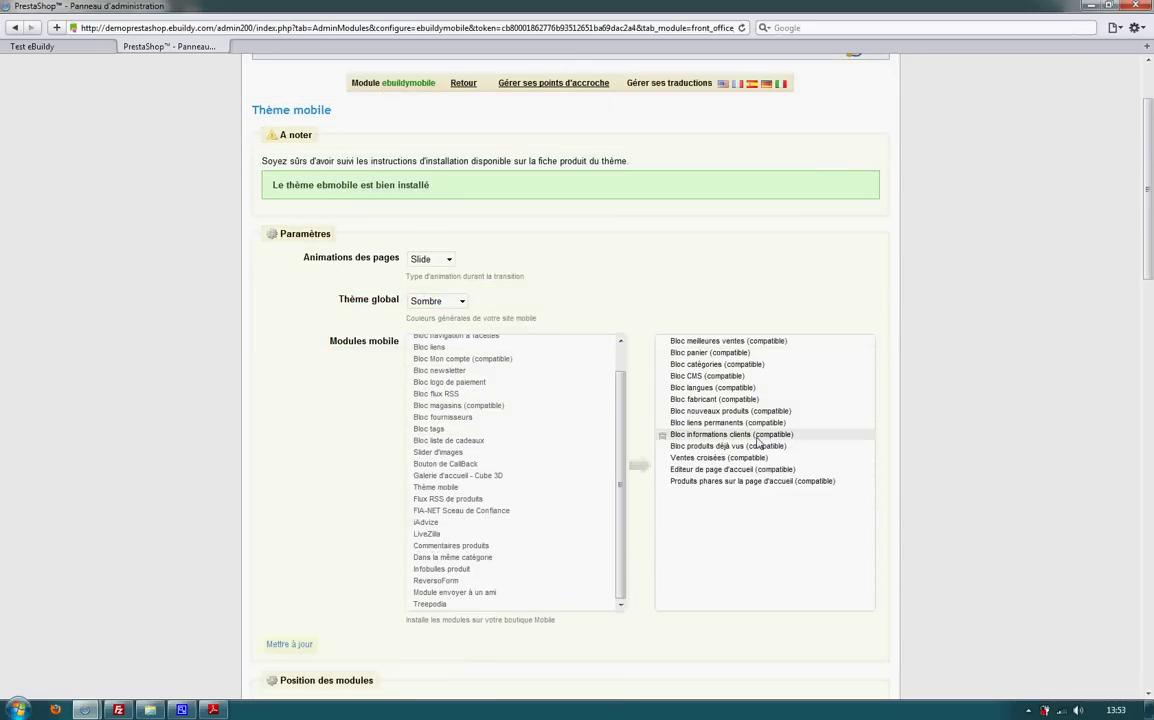
{"action": "left_click", "coordinate": [822, 450]}
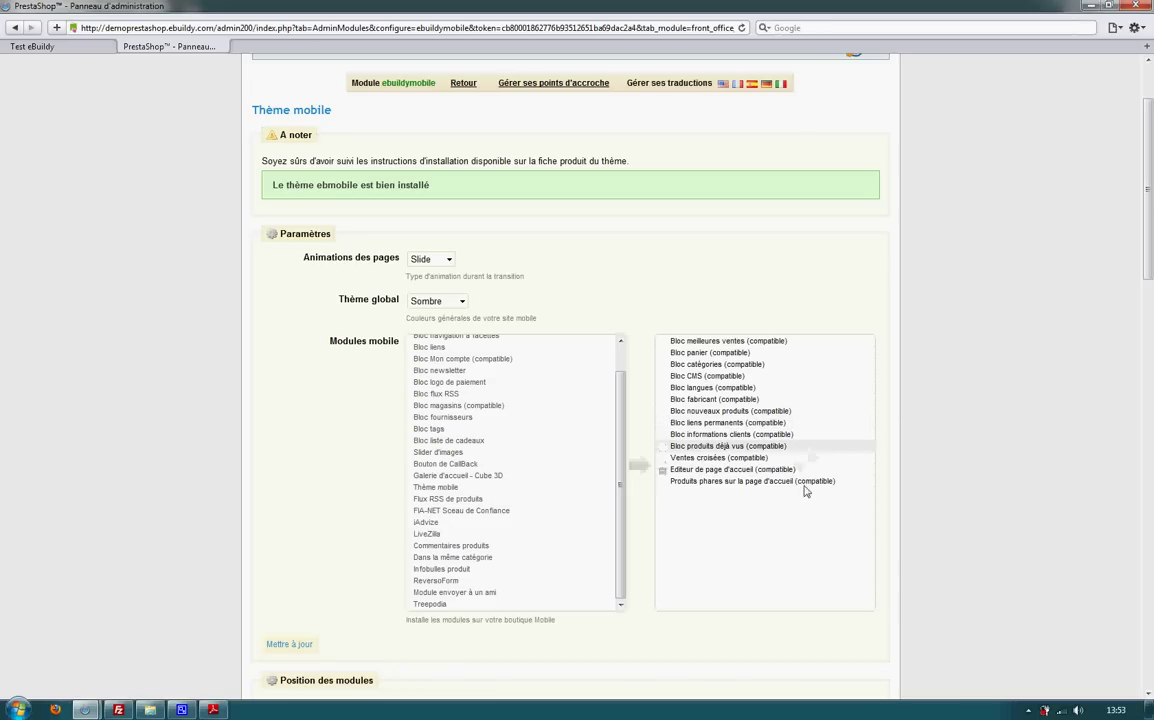
{"action": "left_click", "coordinate": [572, 406]}
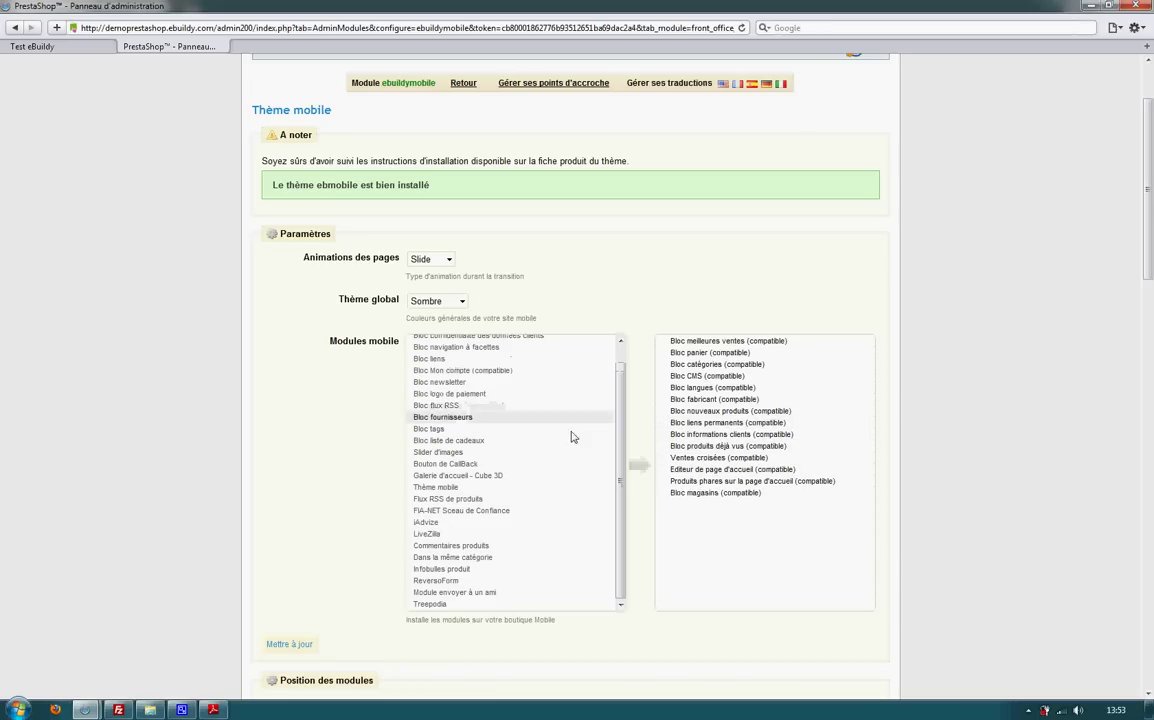
{"action": "left_click", "coordinate": [676, 493]}
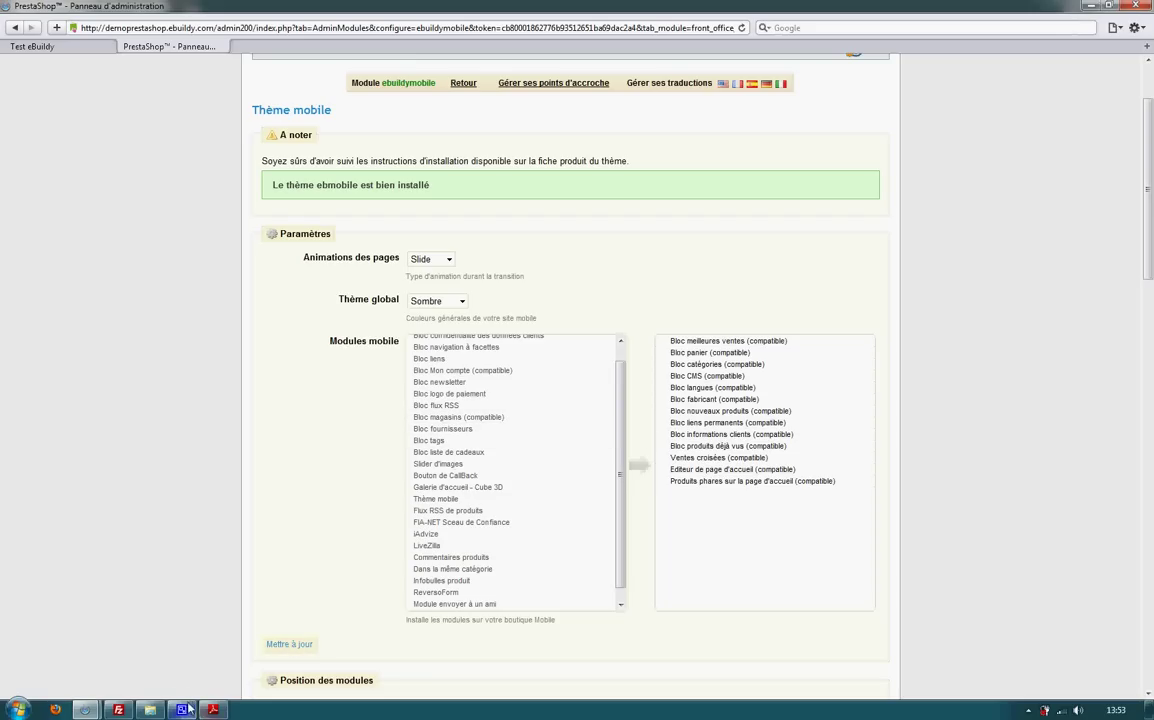
Switch to Manuel_MobilePresta.pdf in Adobe Reader and skim the pages on module configuration, mobile compatibility and hook positions
{"action": "mouse_move", "coordinate": [212, 712]}
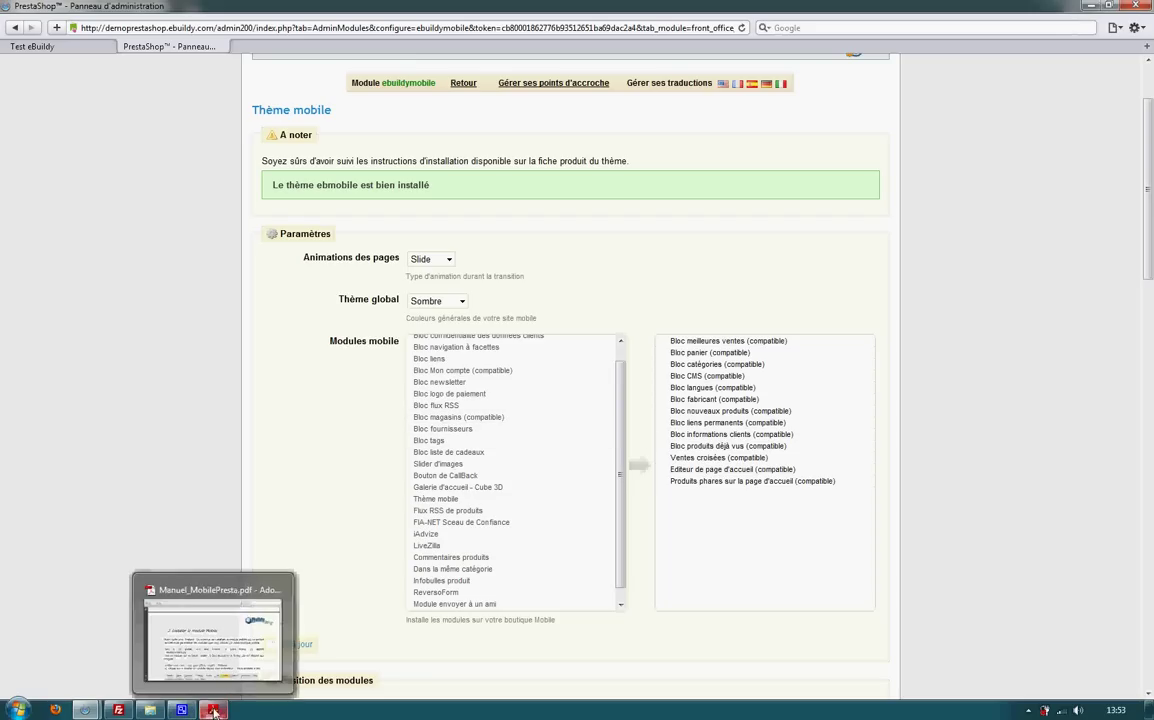
{"action": "left_click", "coordinate": [200, 660]}
{"action": "scroll", "coordinate": [466, 430], "scroll_direction": "down", "scroll_amount": 10}
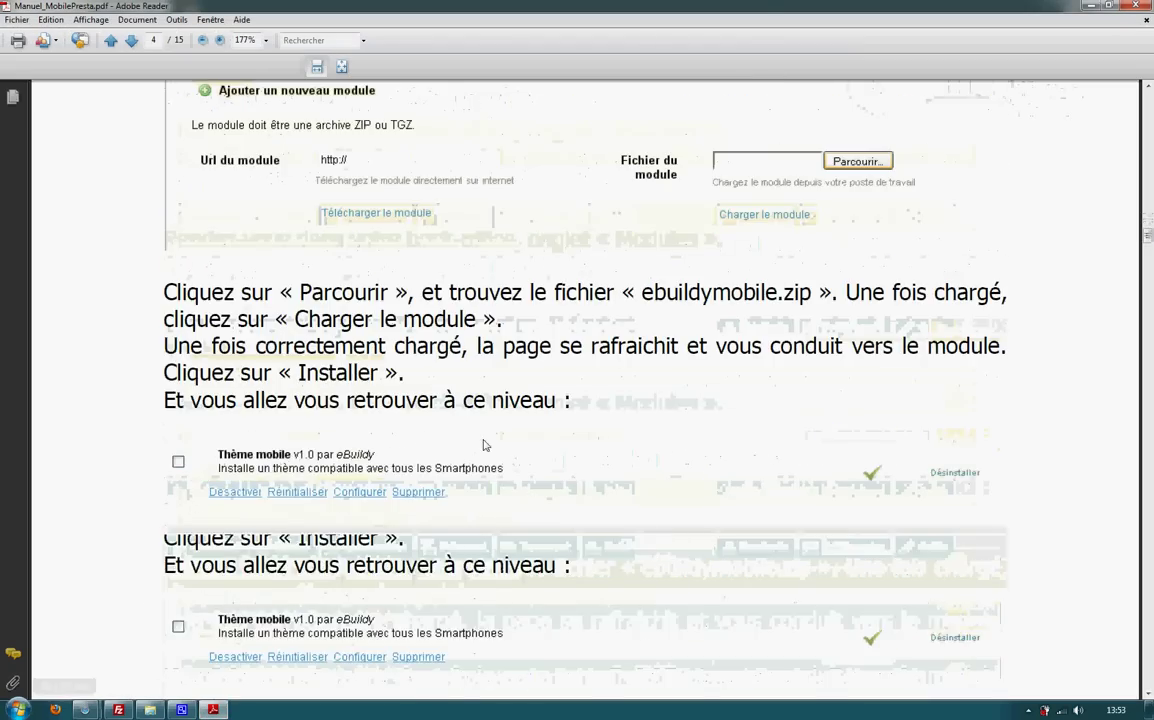
{"action": "scroll", "coordinate": [279, 309], "scroll_direction": "down", "scroll_amount": 15}
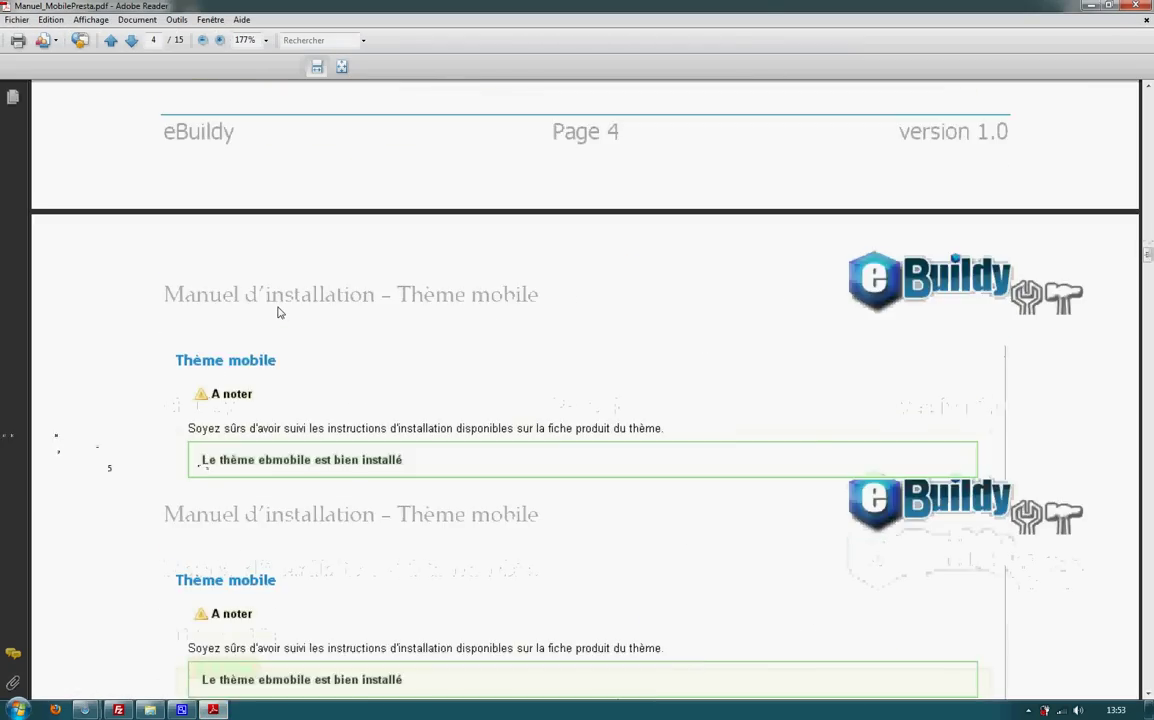
{"action": "scroll", "coordinate": [258, 348], "scroll_direction": "down", "scroll_amount": 15}
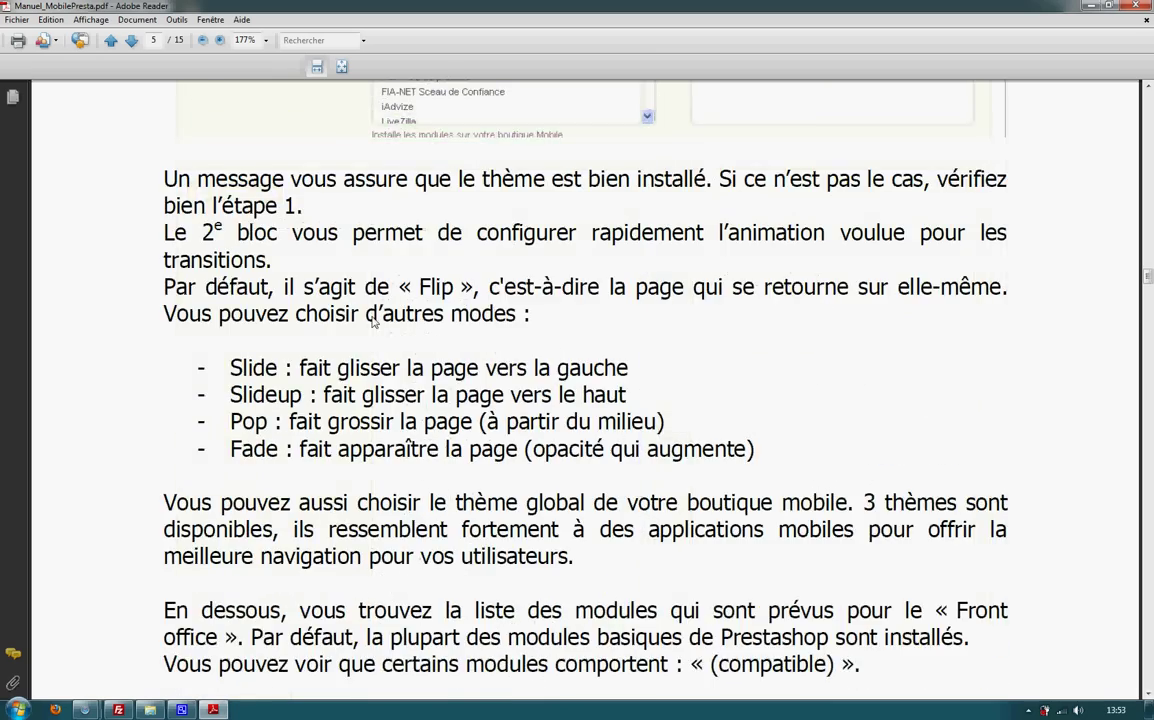
{"action": "scroll", "coordinate": [330, 290], "scroll_direction": "down", "scroll_amount": 12}
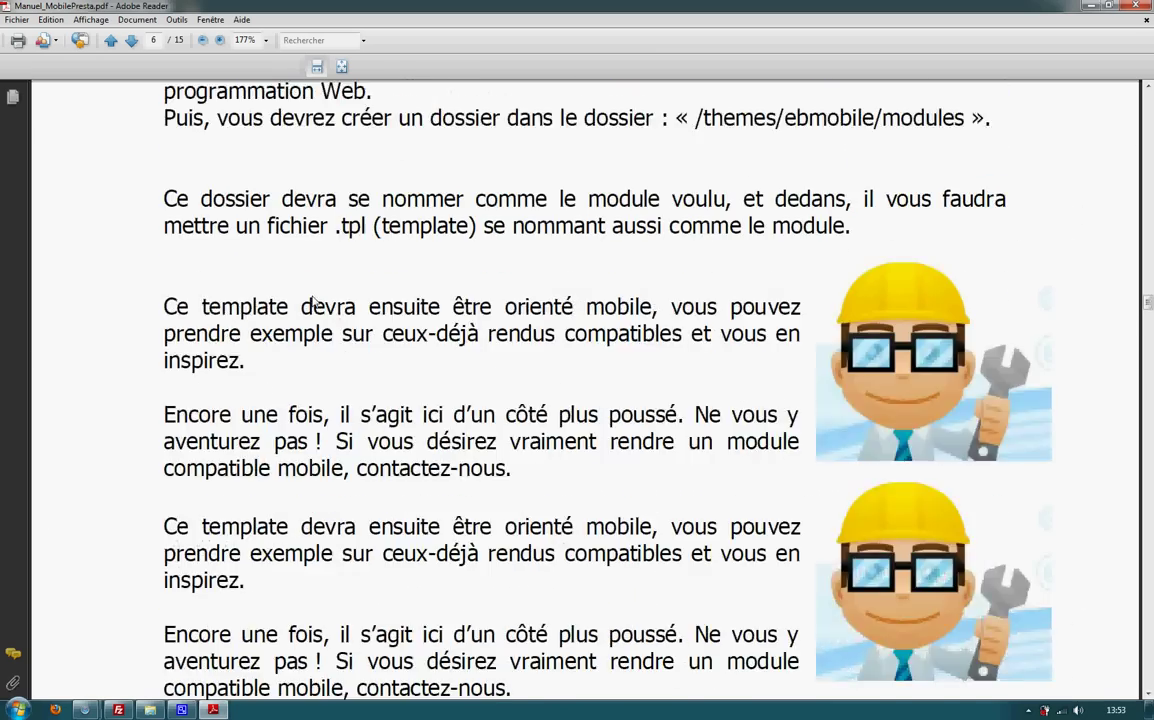
{"action": "scroll", "coordinate": [313, 301], "scroll_direction": "down", "scroll_amount": 15}
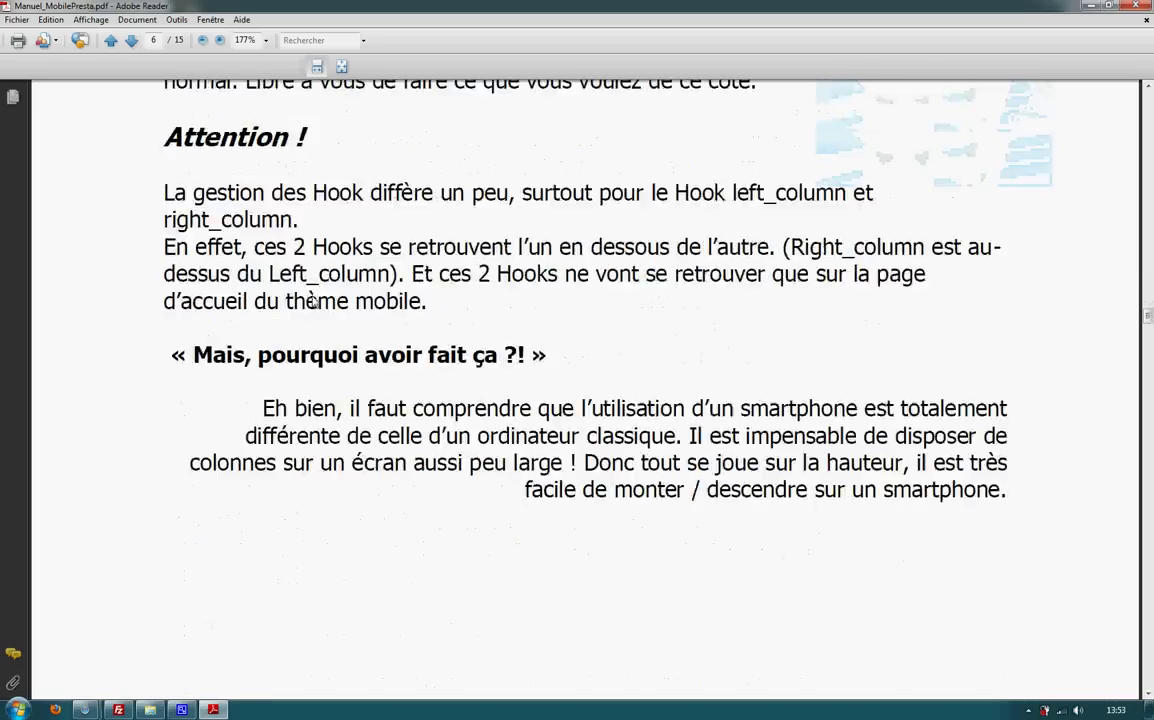
{"action": "scroll", "coordinate": [315, 303], "scroll_direction": "down", "scroll_amount": 5}
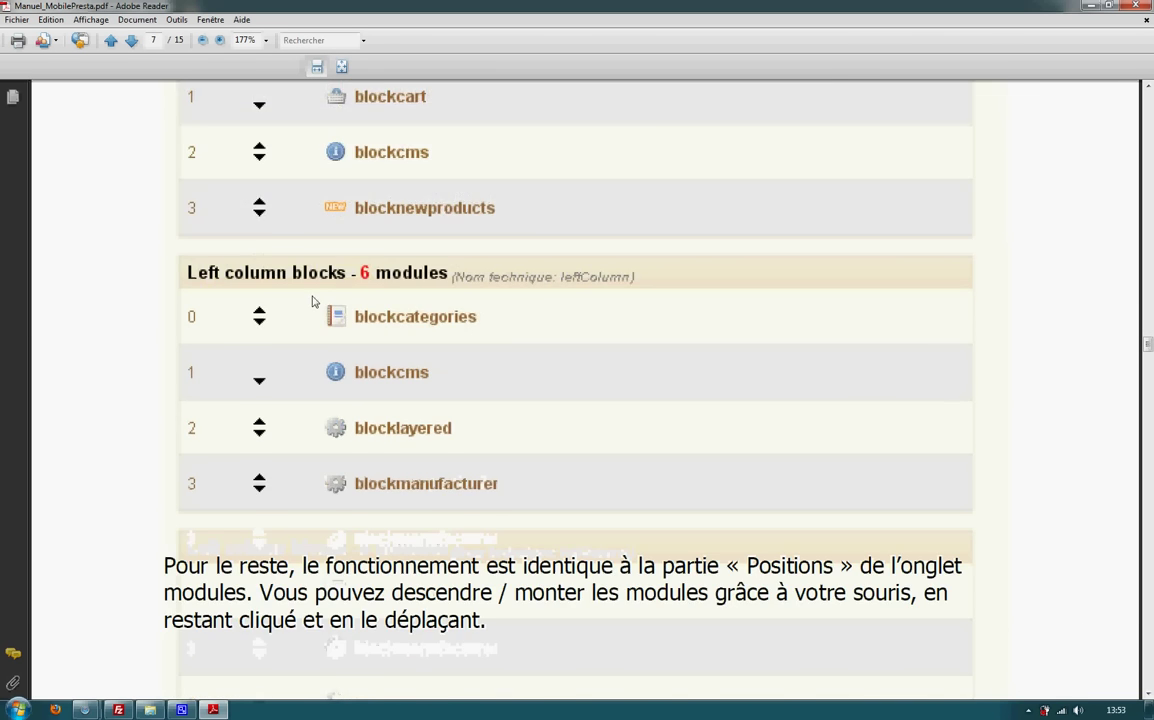
{"action": "scroll", "coordinate": [125, 265], "scroll_direction": "up", "scroll_amount": 4}
{"action": "scroll", "coordinate": [330, 317], "scroll_direction": "down", "scroll_amount": 3}
{"action": "scroll", "coordinate": [330, 317], "scroll_direction": "down", "scroll_amount": 4}
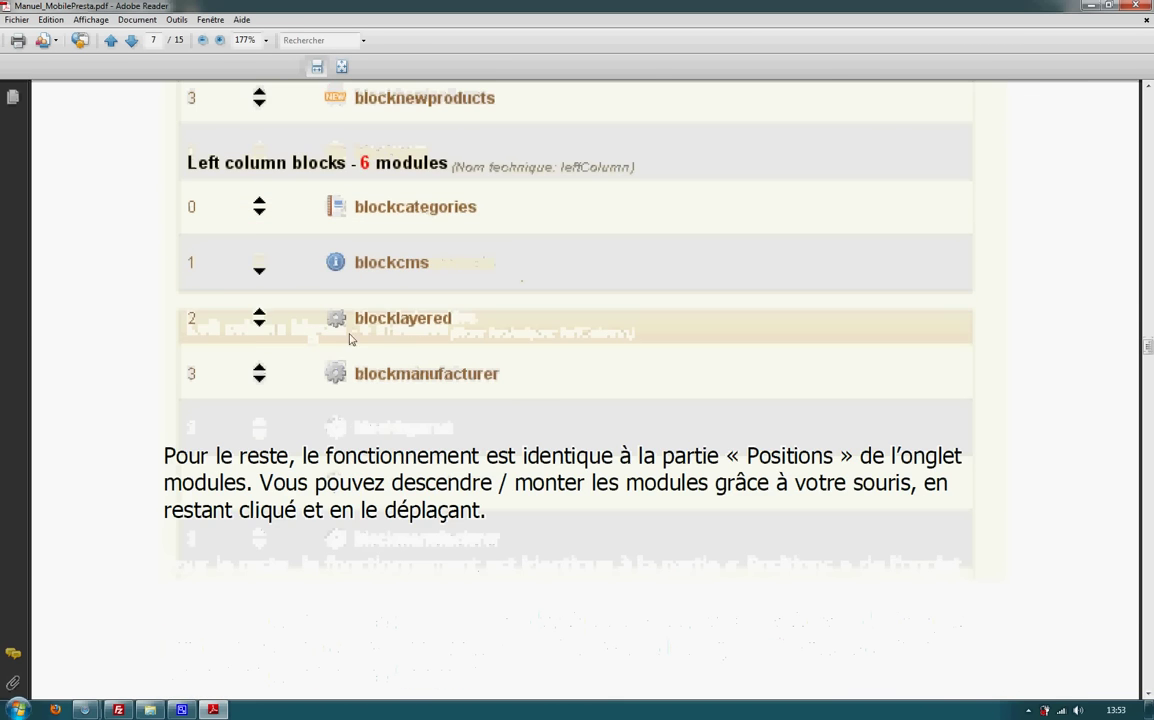
{"action": "scroll", "coordinate": [378, 365], "scroll_direction": "down", "scroll_amount": 5}
Read section 3 of the manual, Installer les fichiers d'override, including which files belong in the classes and controllers folders
{"action": "scroll", "coordinate": [435, 348], "scroll_direction": "down", "scroll_amount": 12}
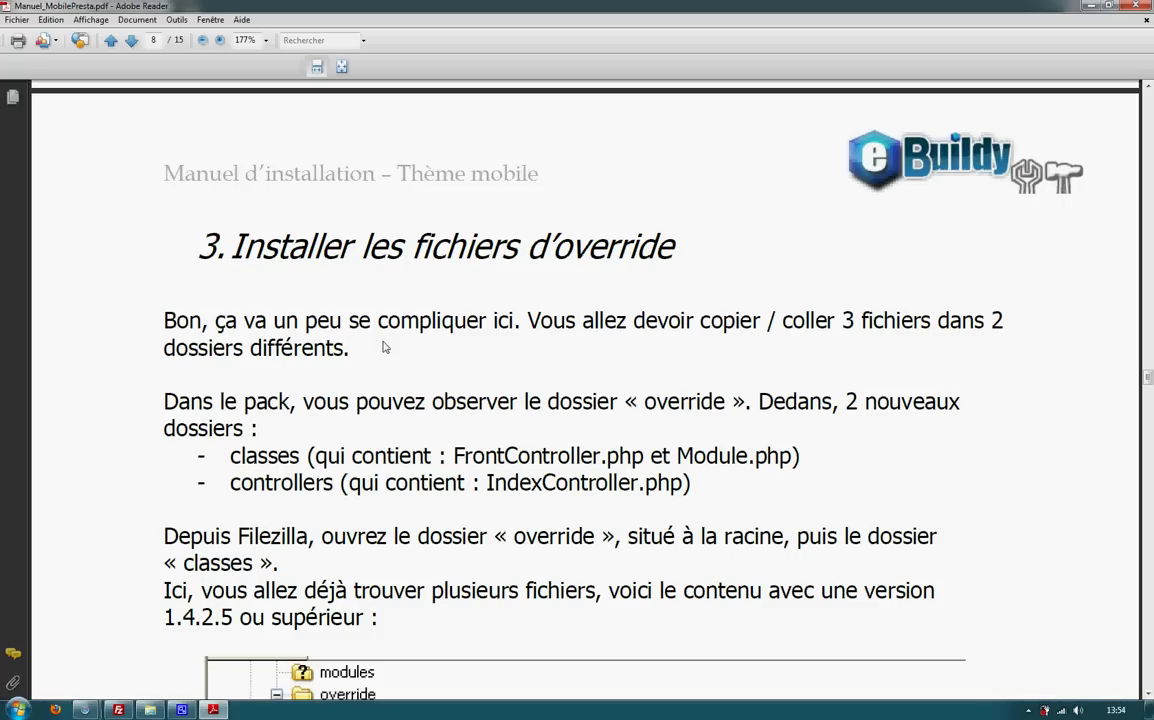
{"action": "scroll", "coordinate": [383, 347], "scroll_direction": "down", "scroll_amount": 3}
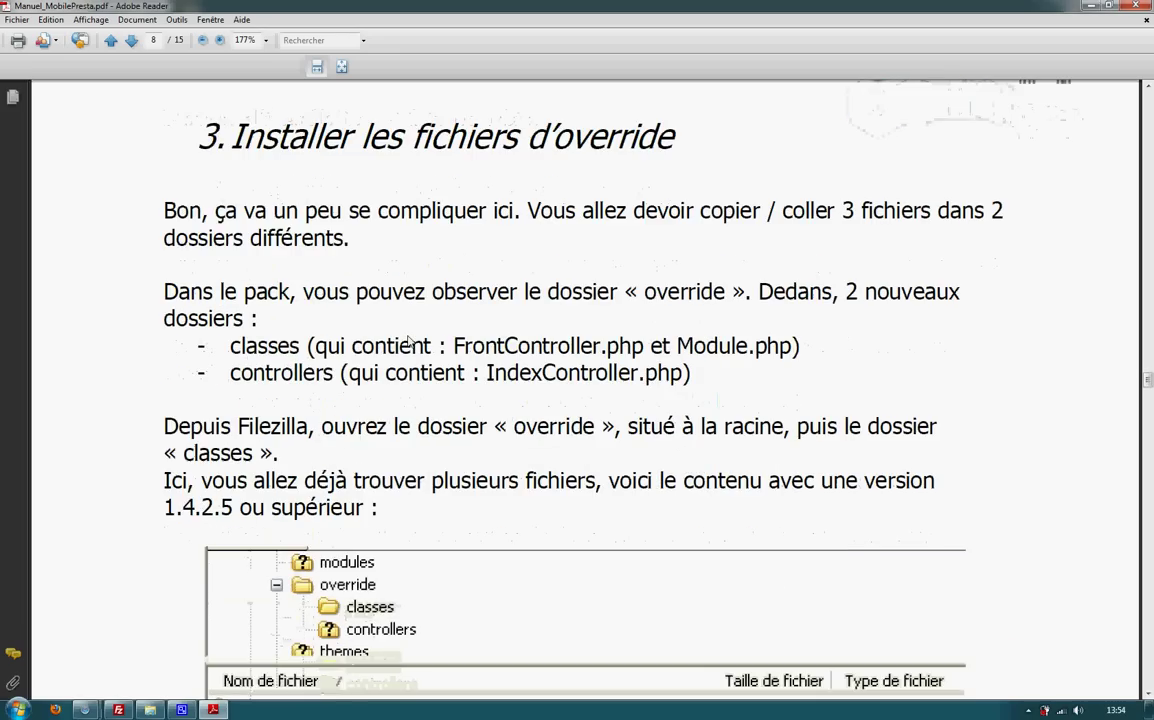
{"action": "scroll", "coordinate": [400, 338], "scroll_direction": "up", "scroll_amount": 1}
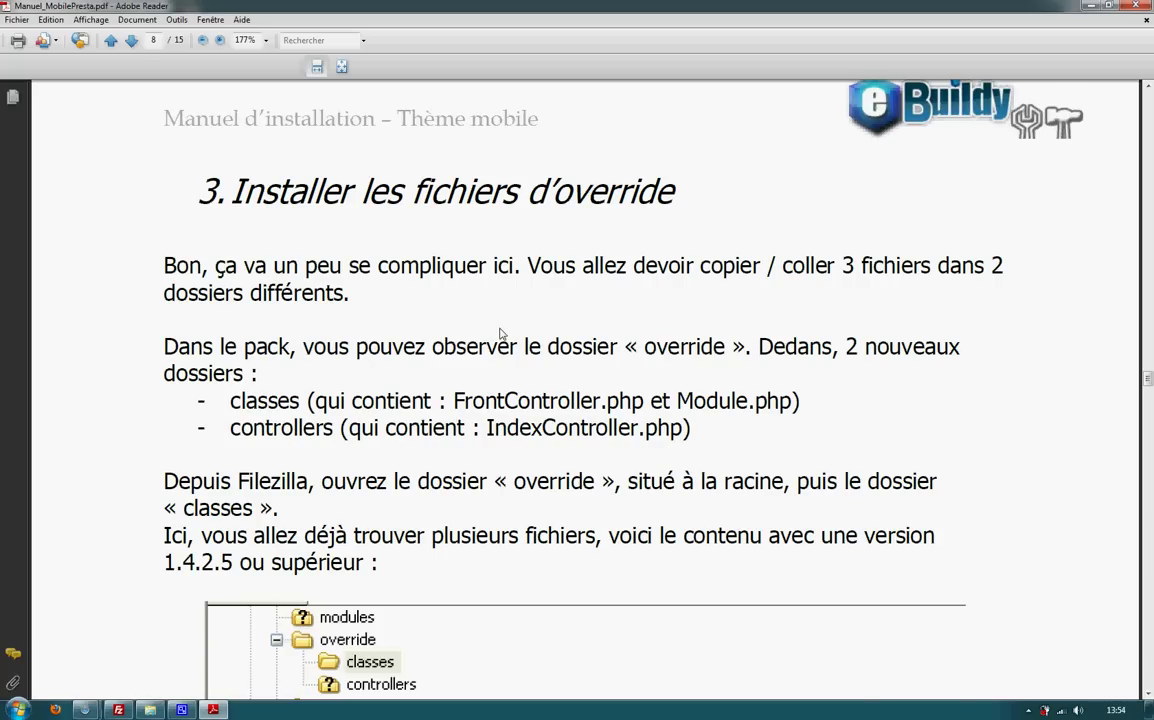
{"action": "scroll", "coordinate": [453, 300], "scroll_direction": "down", "scroll_amount": 1}
{"action": "scroll", "coordinate": [425, 283], "scroll_direction": "down", "scroll_amount": 7}
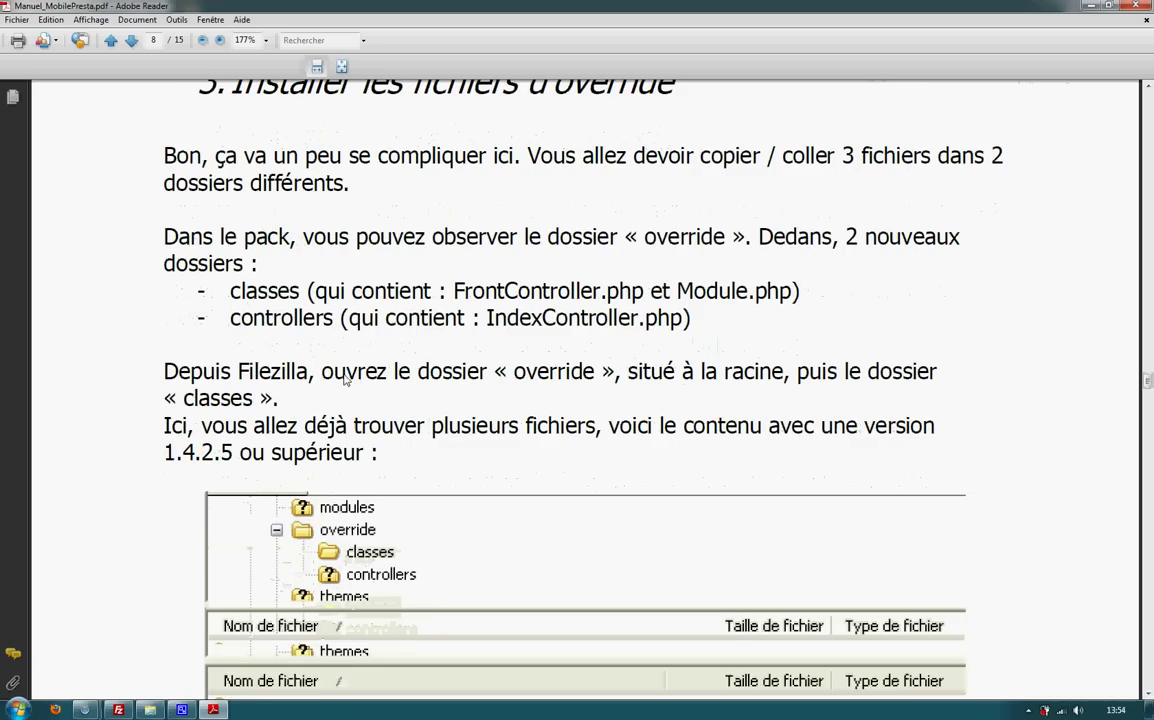
{"action": "scroll", "coordinate": [202, 398], "scroll_direction": "down", "scroll_amount": 13}
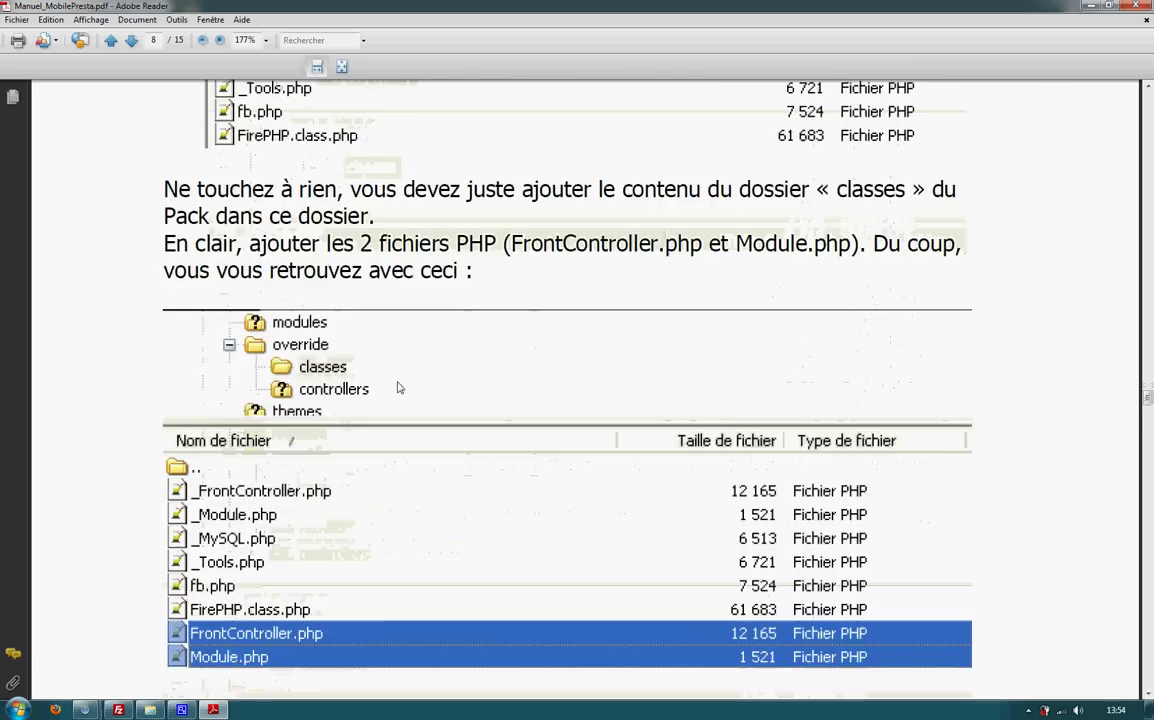
{"action": "scroll", "coordinate": [197, 635], "scroll_direction": "up", "scroll_amount": 1}
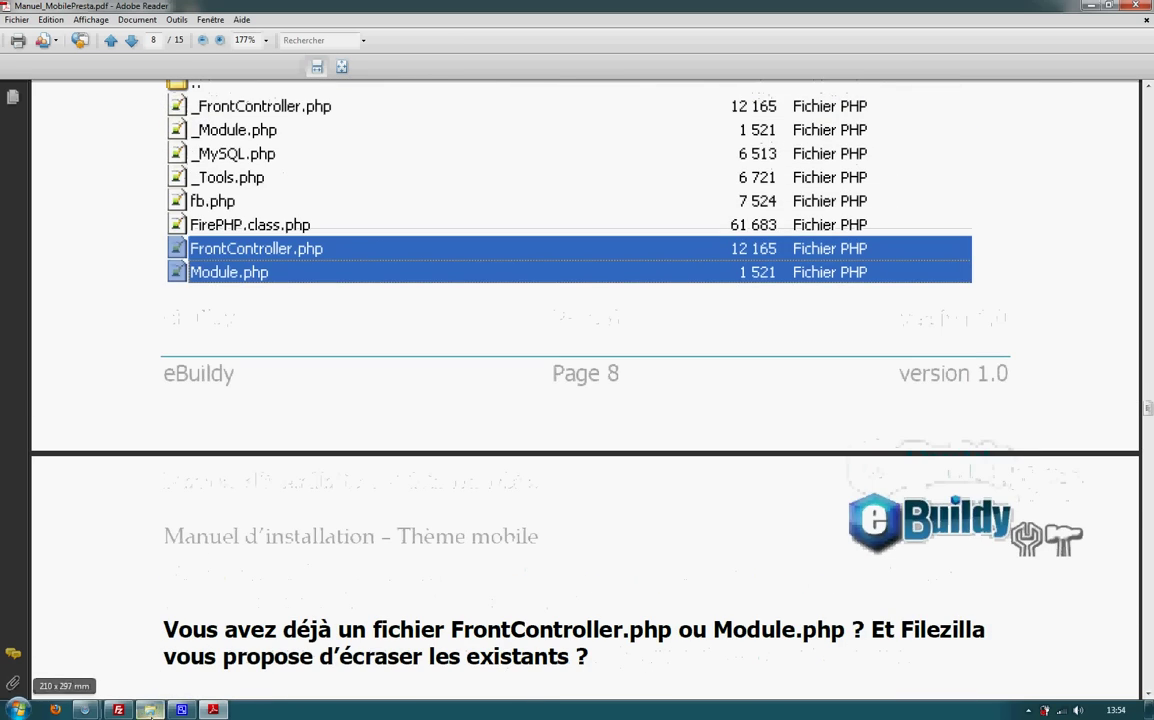
Switch to FileZilla and open the override folder both in the remote prestashop directory and in the local pack Mobile directory
{"action": "mouse_move", "coordinate": [132, 710]}
{"action": "left_click", "coordinate": [116, 640]}
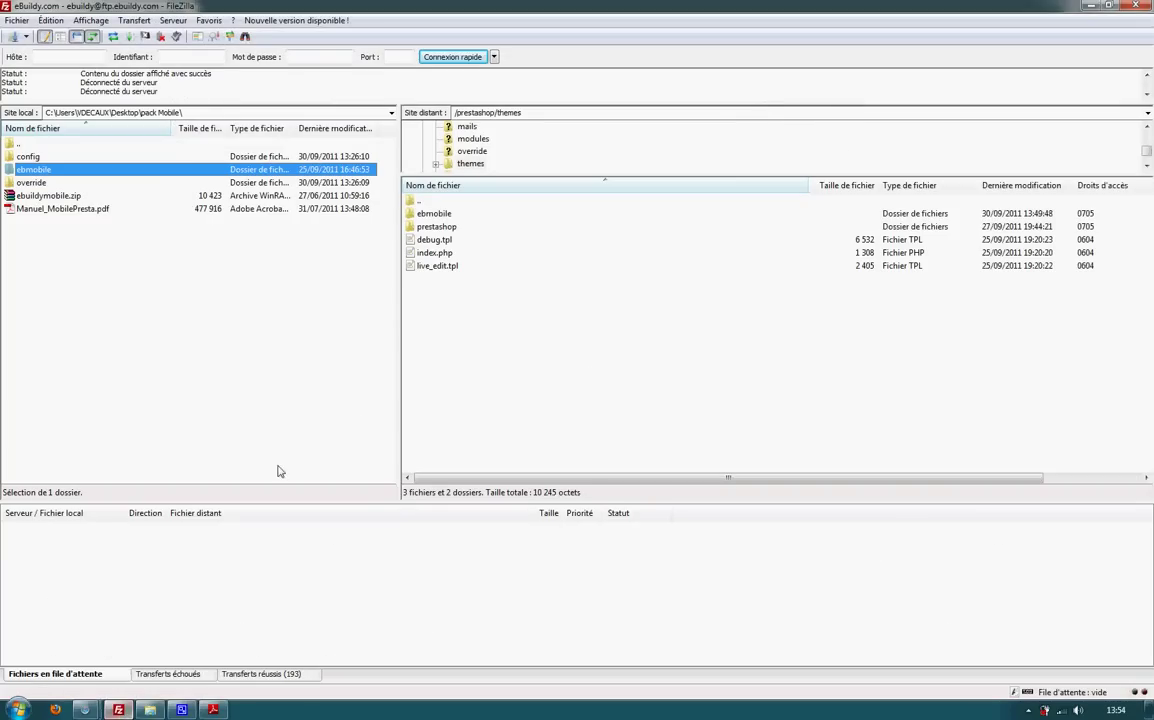
{"action": "key", "text": "BackSpace"}
{"action": "scroll", "coordinate": [507, 358], "scroll_direction": "down", "scroll_amount": 2}
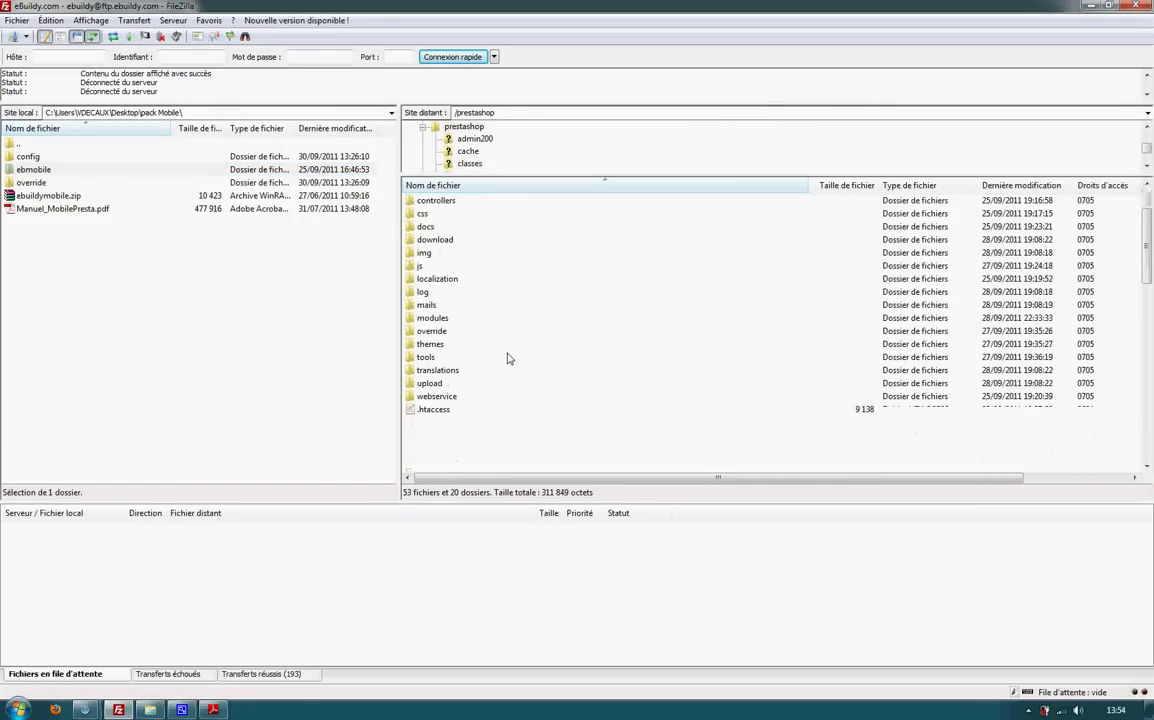
{"action": "double_click", "coordinate": [436, 331]}
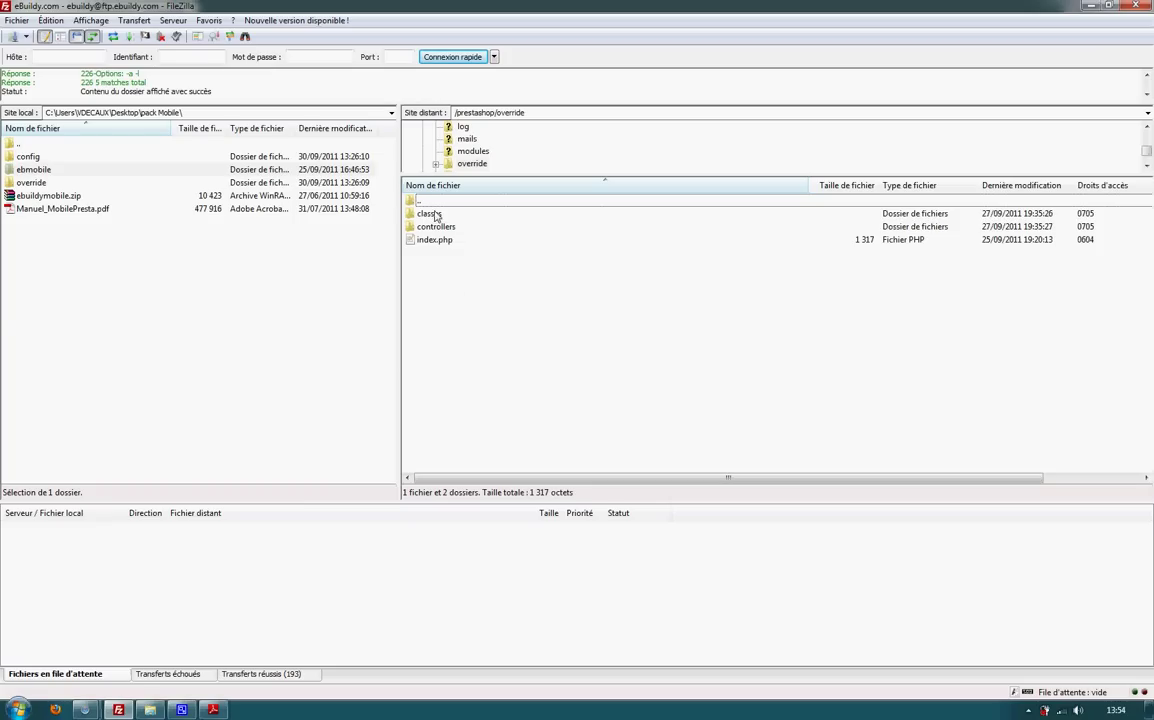
{"action": "left_click", "coordinate": [240, 293]}
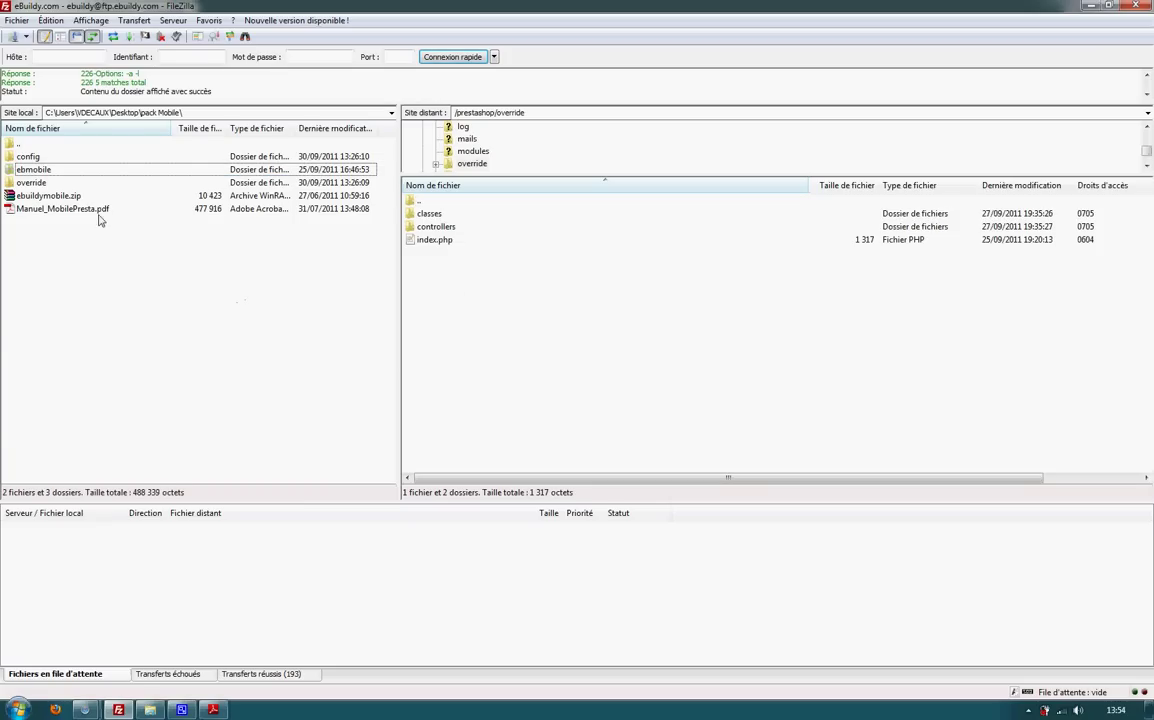
{"action": "double_click", "coordinate": [46, 184]}
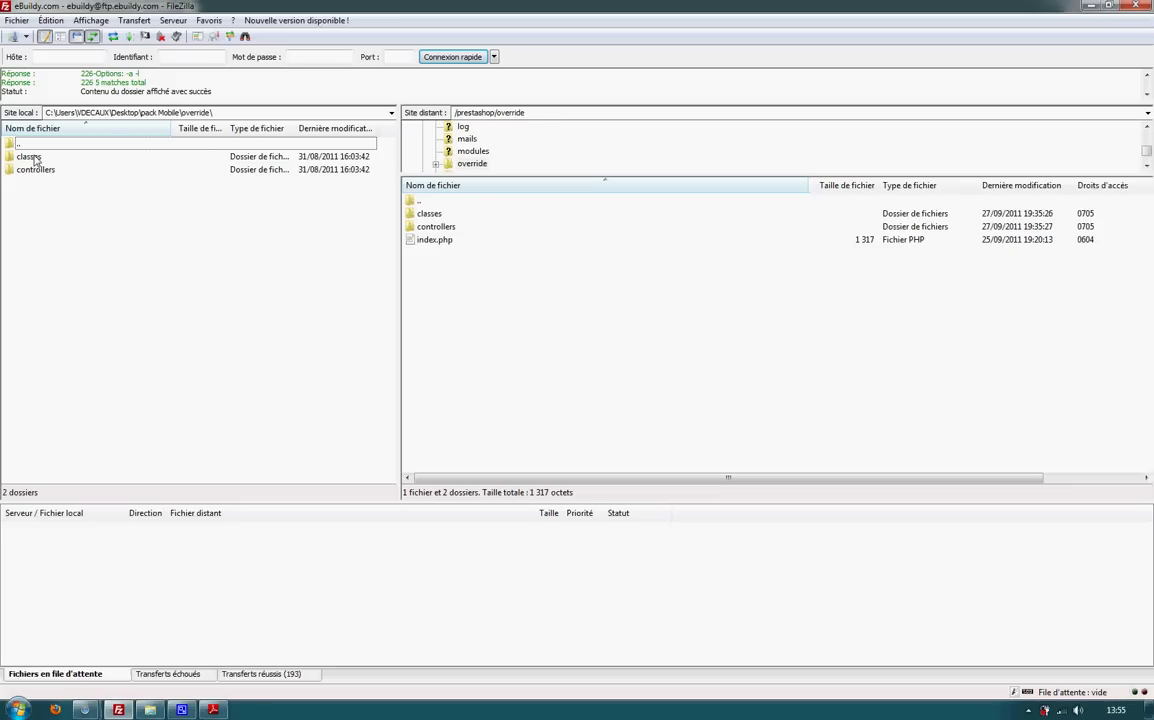
Upload FrontController.php and Module.php from the pack's override/classes folder to the server's /prestashop/override/classes folder
{"action": "double_click", "coordinate": [432, 214]}
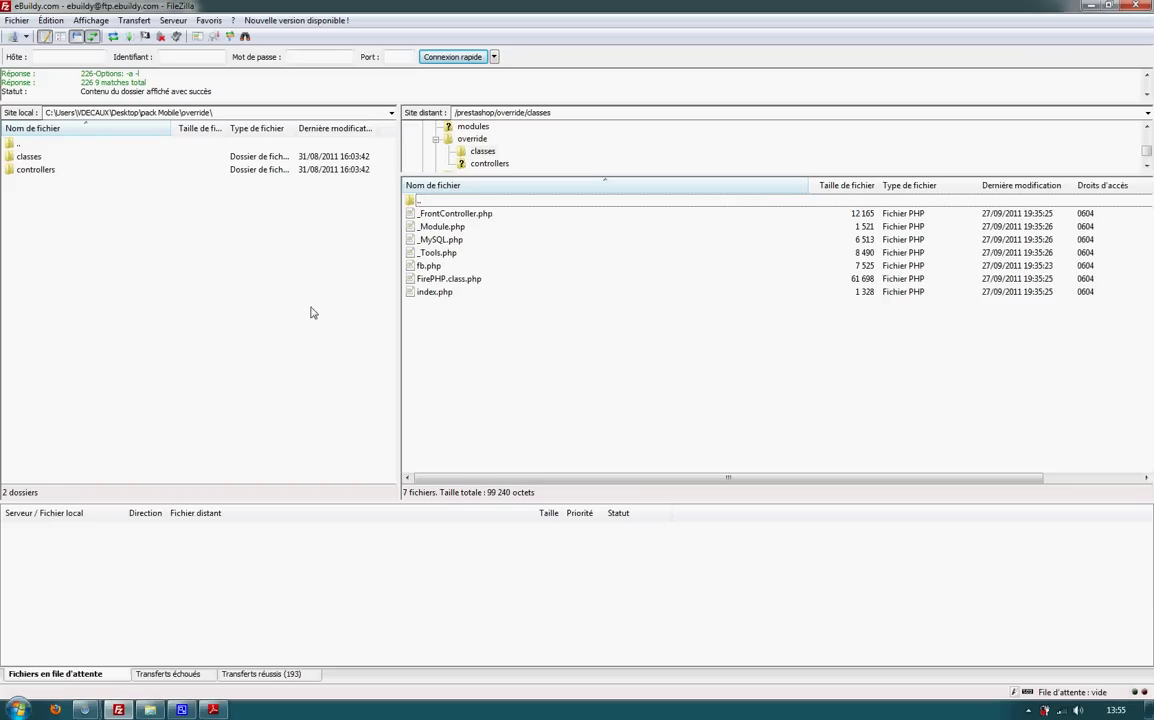
{"action": "double_click", "coordinate": [38, 157]}
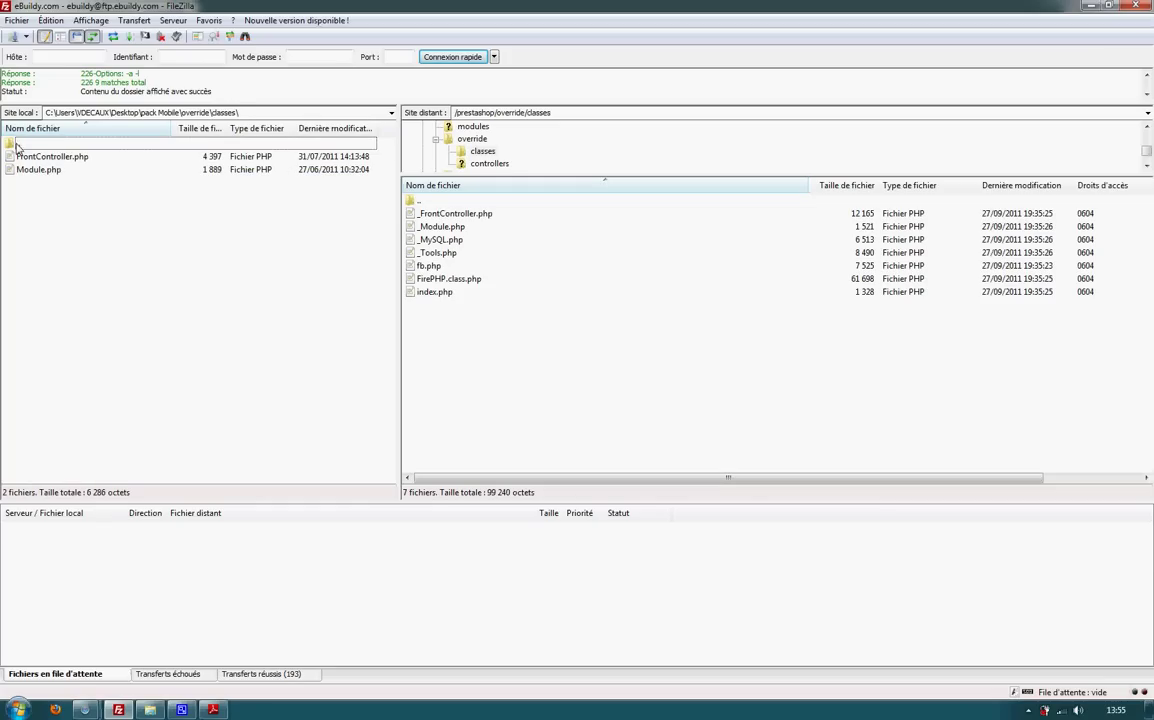
{"action": "double_click", "coordinate": [18, 143]}
{"action": "double_click", "coordinate": [25, 160]}
{"action": "left_click_drag", "start_coordinate": [69, 210], "coordinate": [41, 146]}
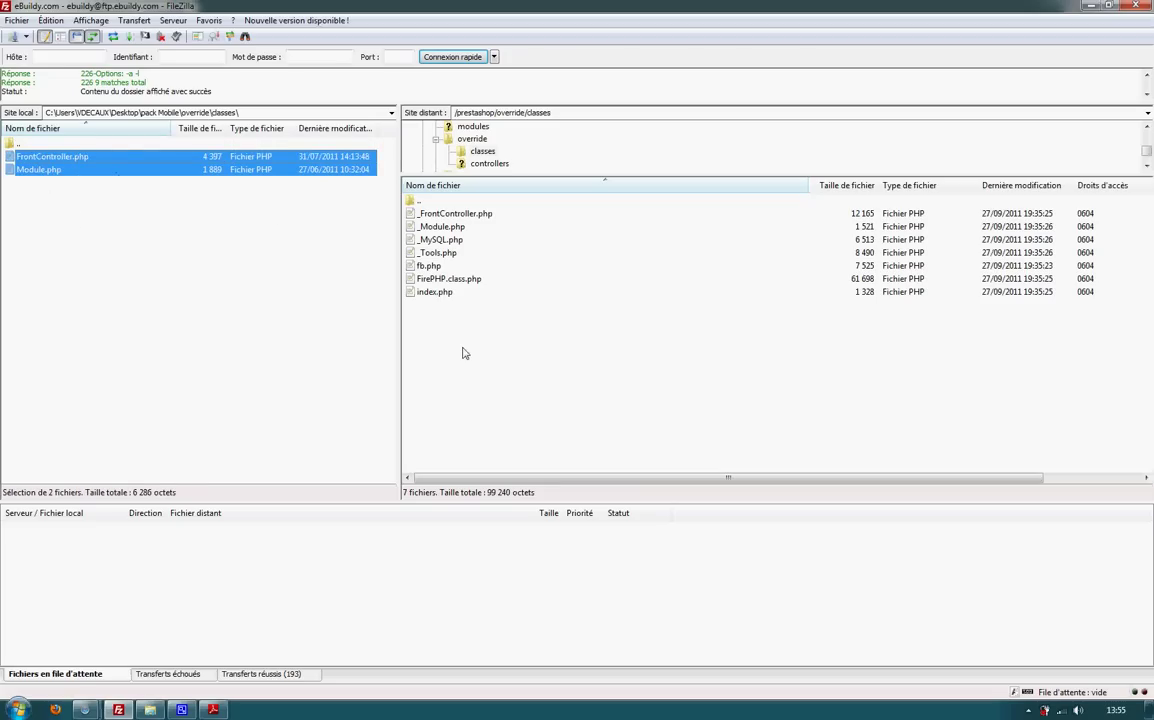
{"action": "left_click_drag", "start_coordinate": [463, 353], "coordinate": [464, 352]}
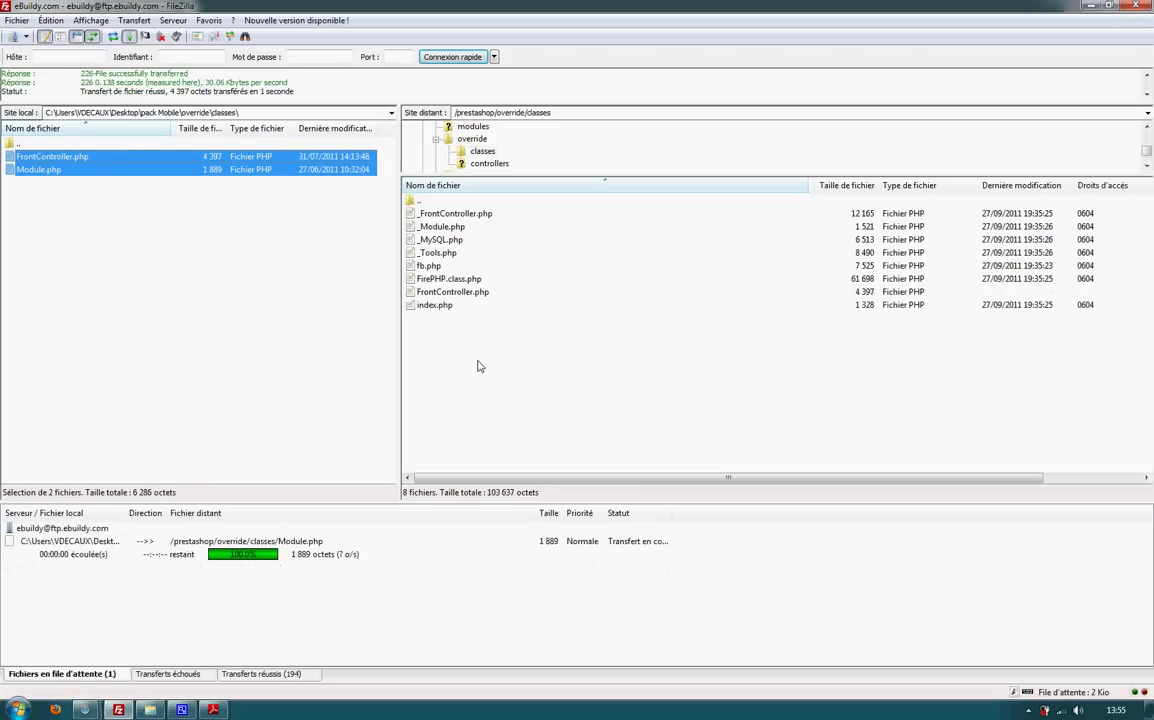
{"action": "left_click", "coordinate": [205, 300]}
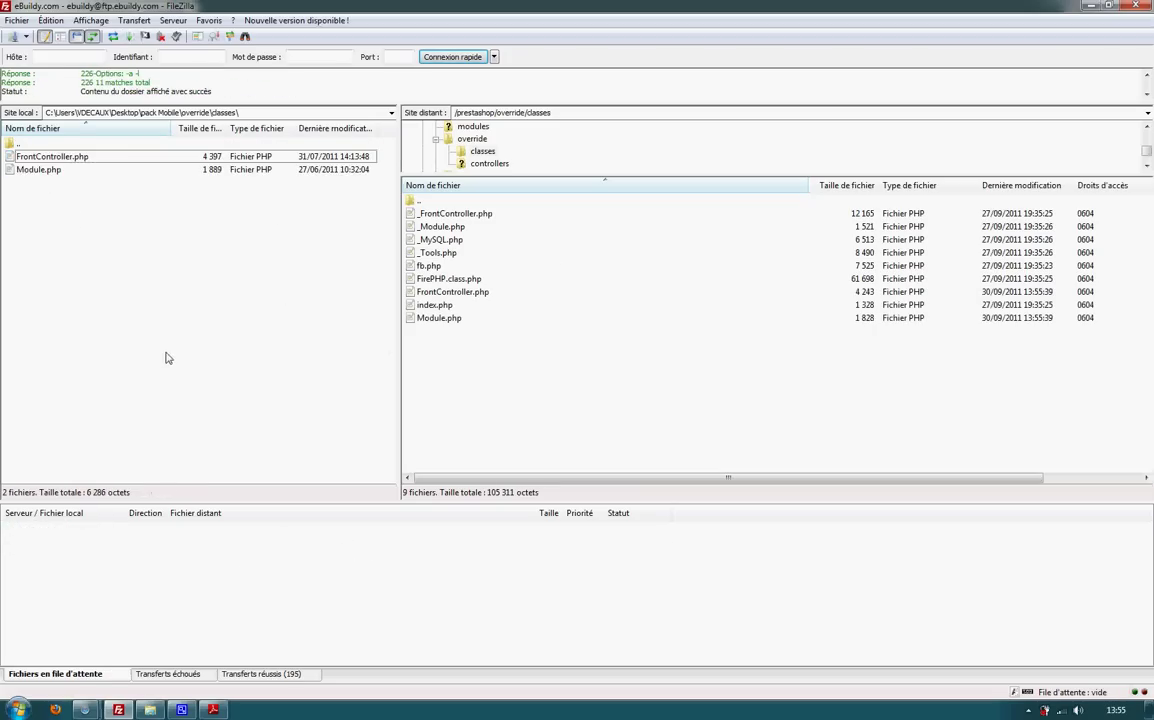
Open the override/controllers folder both in the local pack Mobile directory and in the remote /prestashop directory
{"action": "key", "text": "BackSpace"}
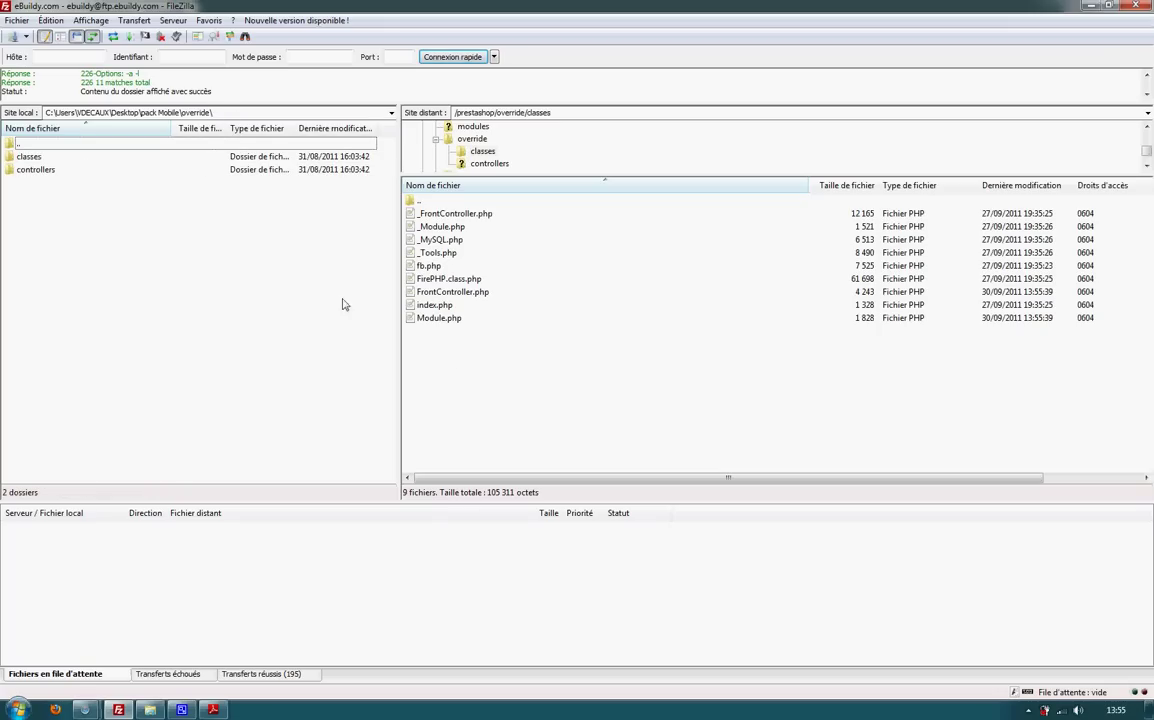
{"action": "left_click", "coordinate": [491, 361]}
{"action": "key", "text": "BackSpace"}
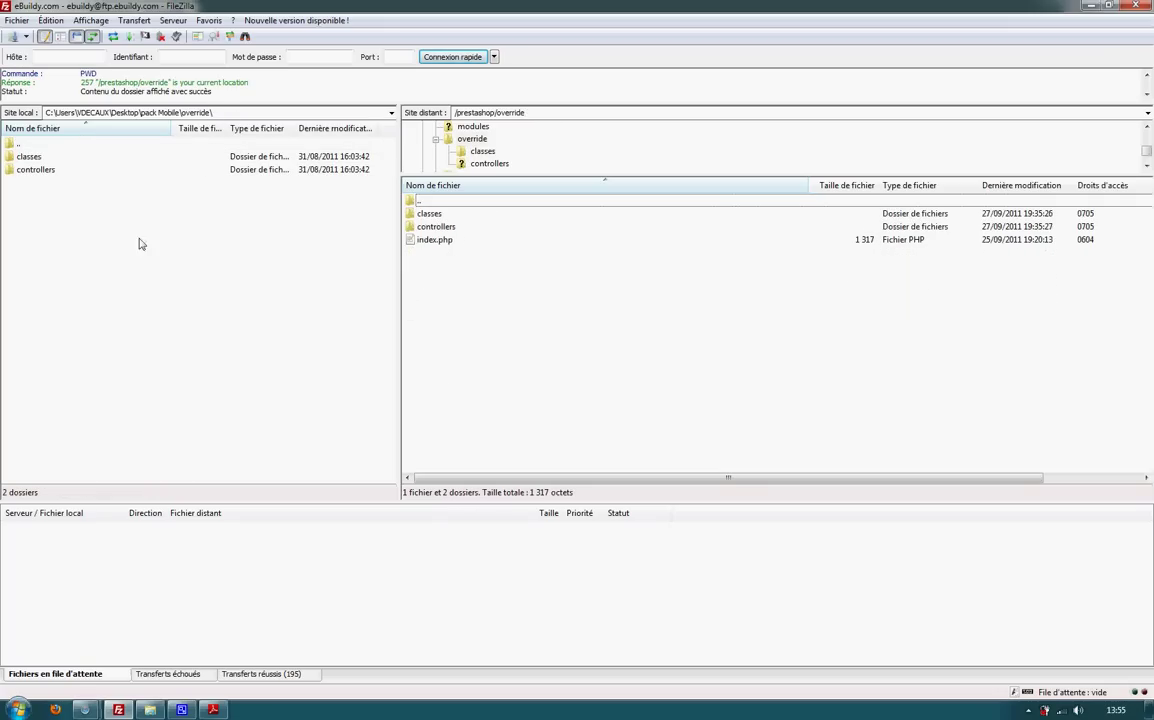
{"action": "double_click", "coordinate": [432, 227]}
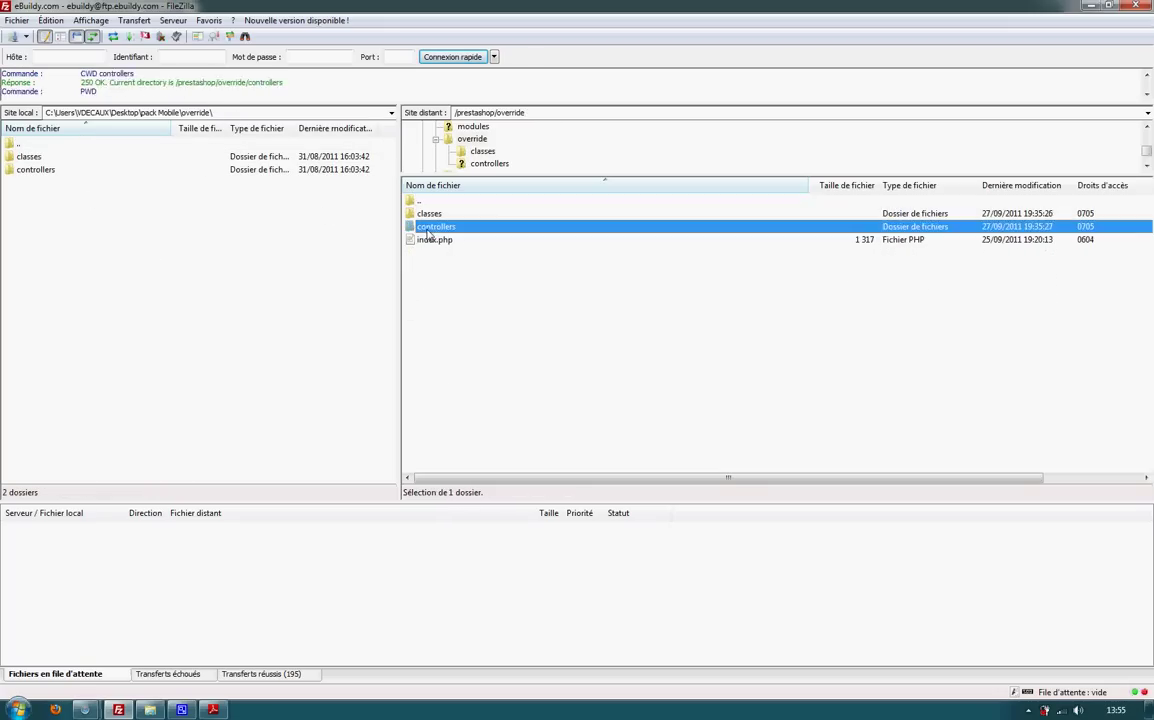
{"action": "left_click", "coordinate": [54, 169]}
{"action": "double_click", "coordinate": [56, 171]}
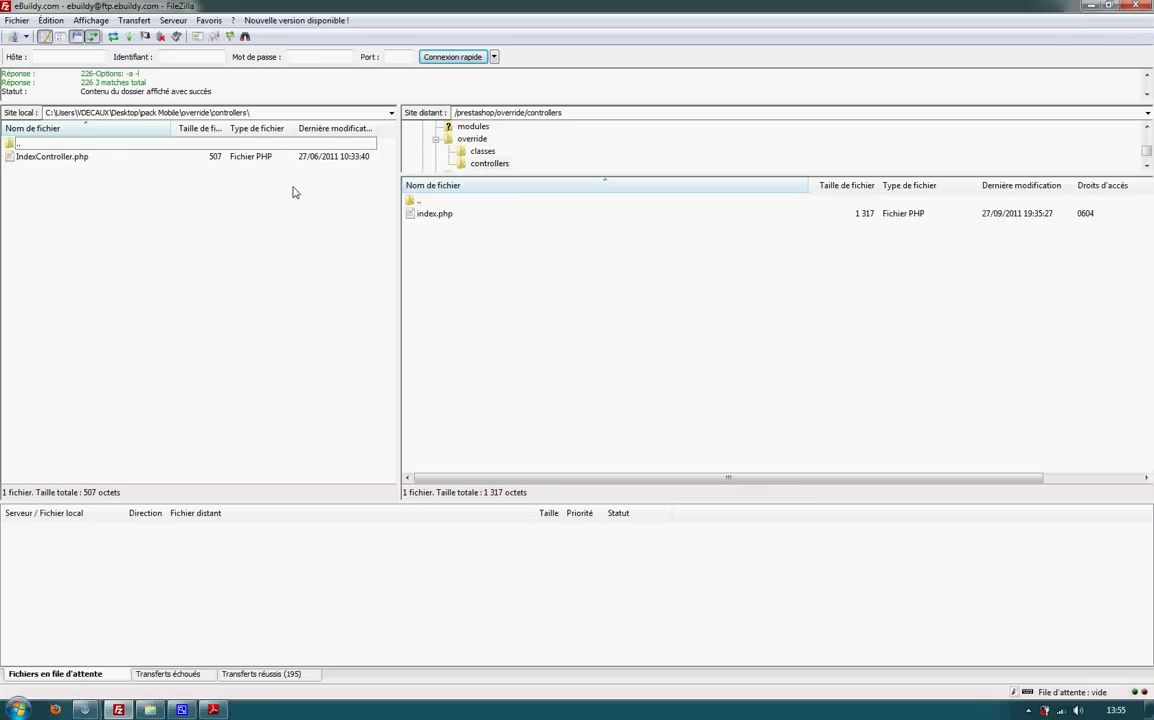
Upload IndexController.php from the pack's override/controllers folder to the server's /prestashop/override/controllers folder
{"action": "left_click", "coordinate": [433, 255]}
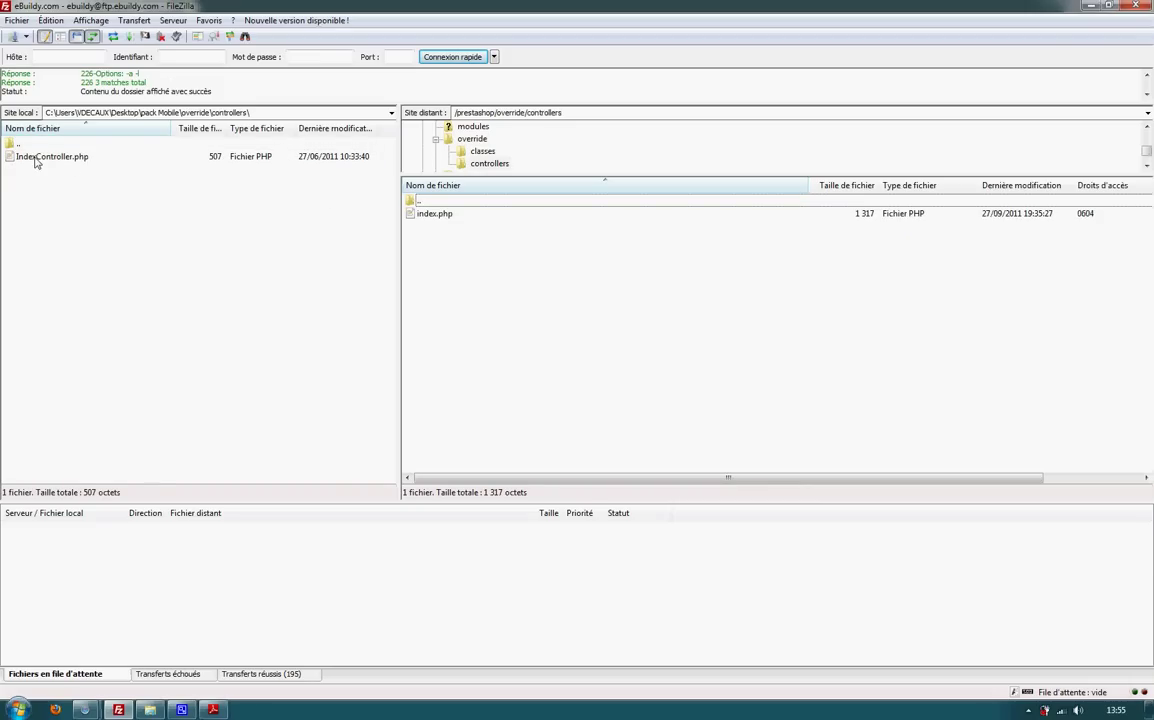
{"action": "left_click", "coordinate": [40, 157]}
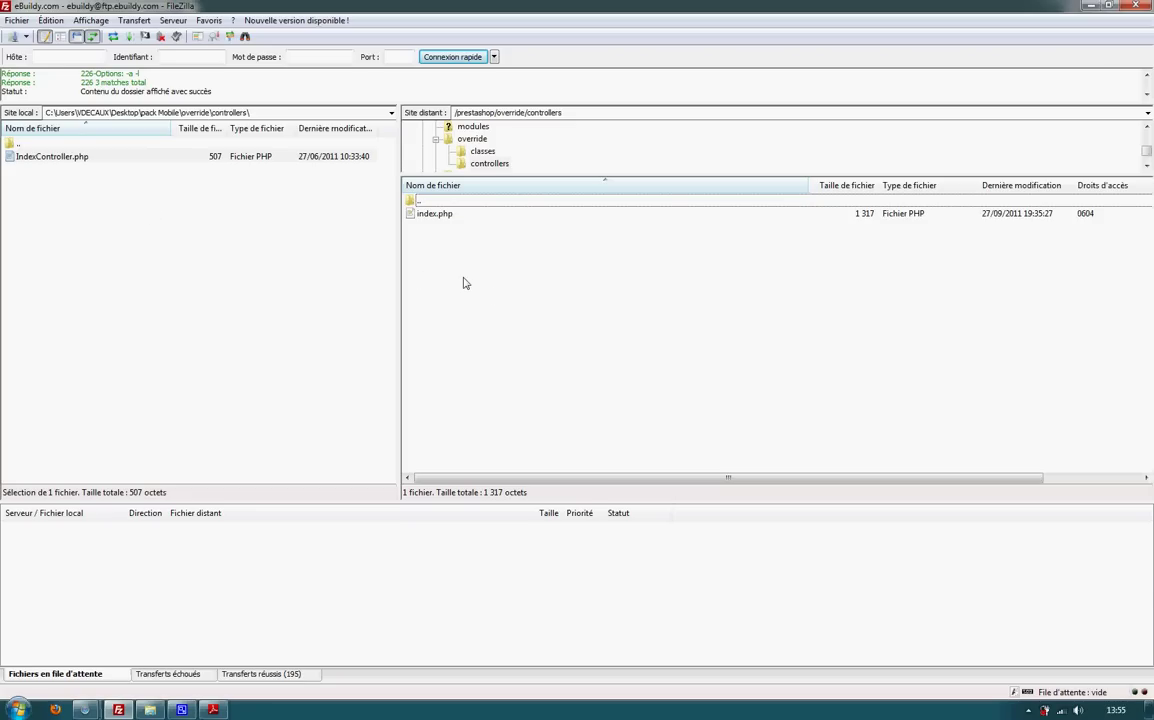
{"action": "left_click_drag", "start_coordinate": [463, 283], "coordinate": [463, 283]}
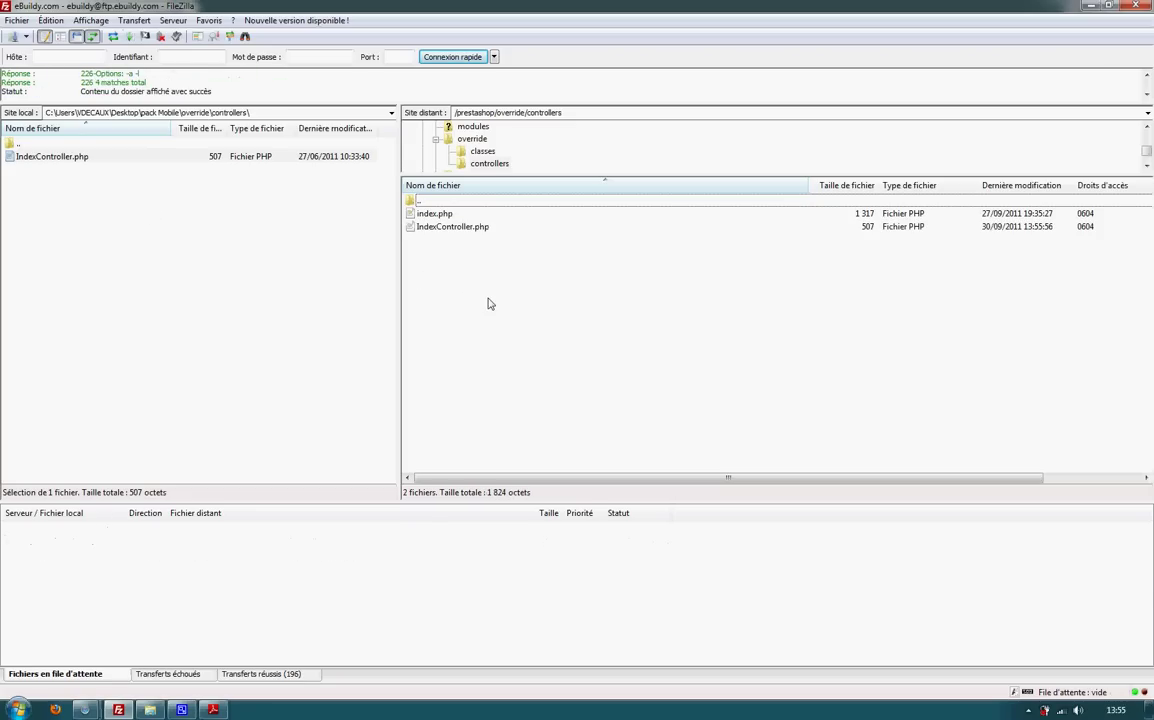
Switch to the manual in Adobe Reader and read the IndexController.php instructions and the start of section 4, Compléter le fichier 'defines.inc.php'
{"action": "left_click", "coordinate": [213, 709]}
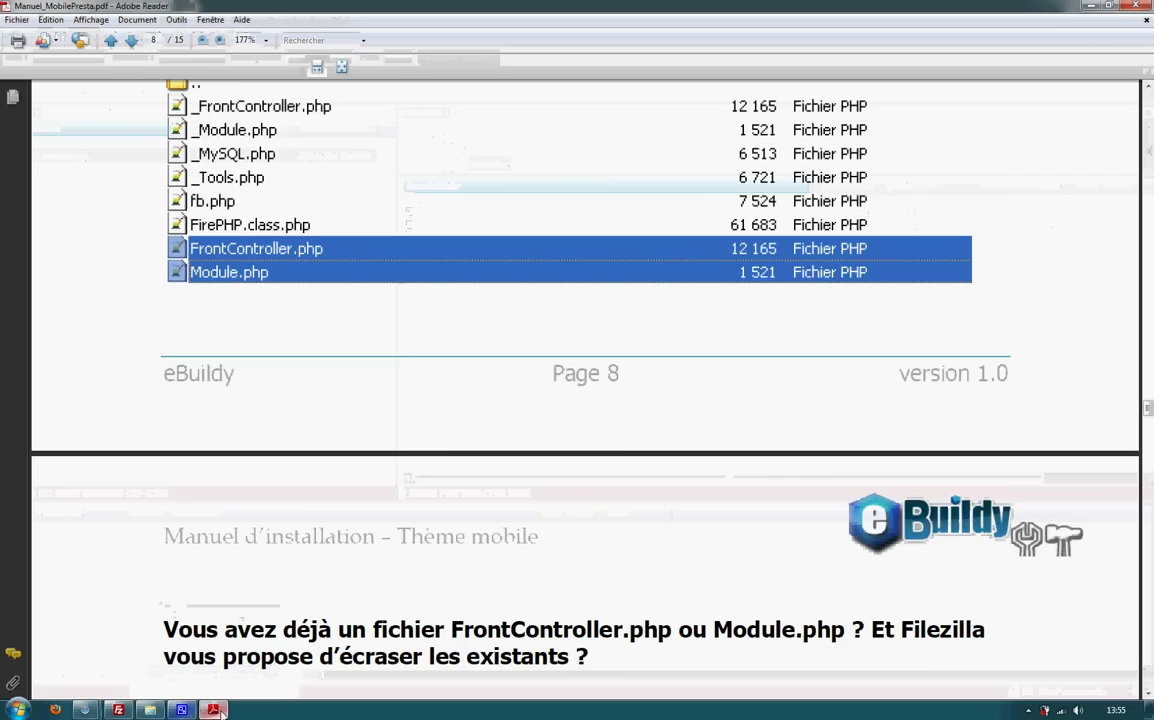
{"action": "scroll", "coordinate": [395, 476], "scroll_direction": "down", "scroll_amount": 3}
{"action": "scroll", "coordinate": [395, 476], "scroll_direction": "down", "scroll_amount": 15}
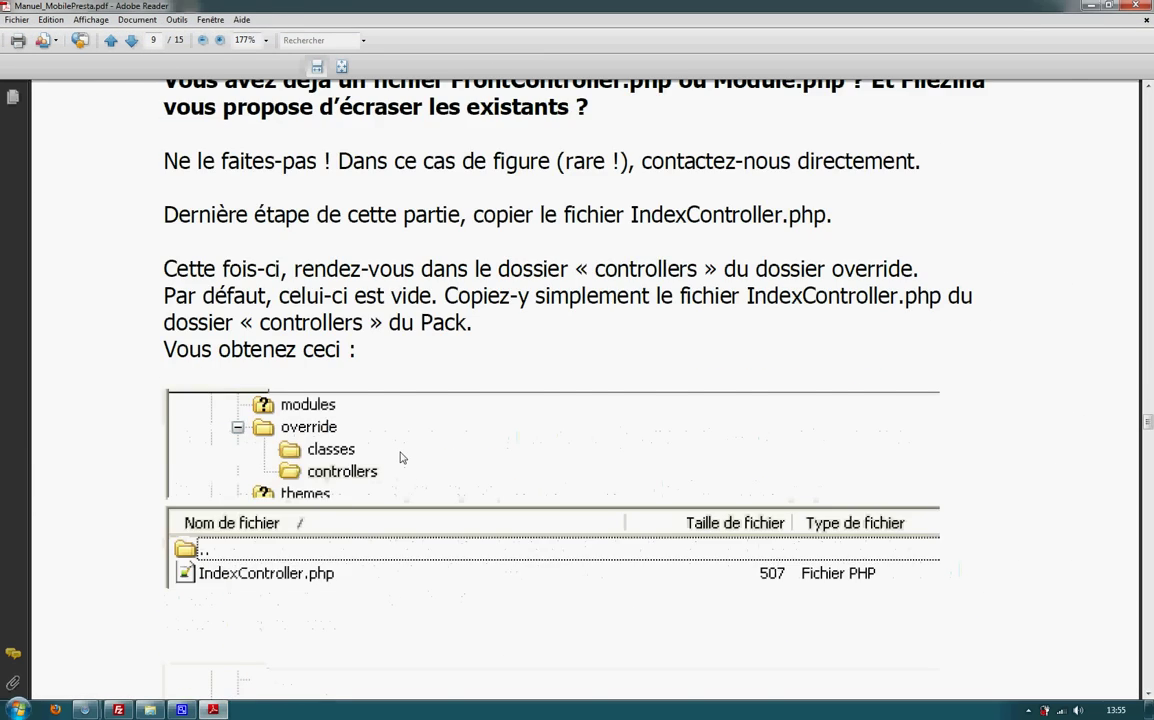
{"action": "scroll", "coordinate": [401, 438], "scroll_direction": "down", "scroll_amount": 8}
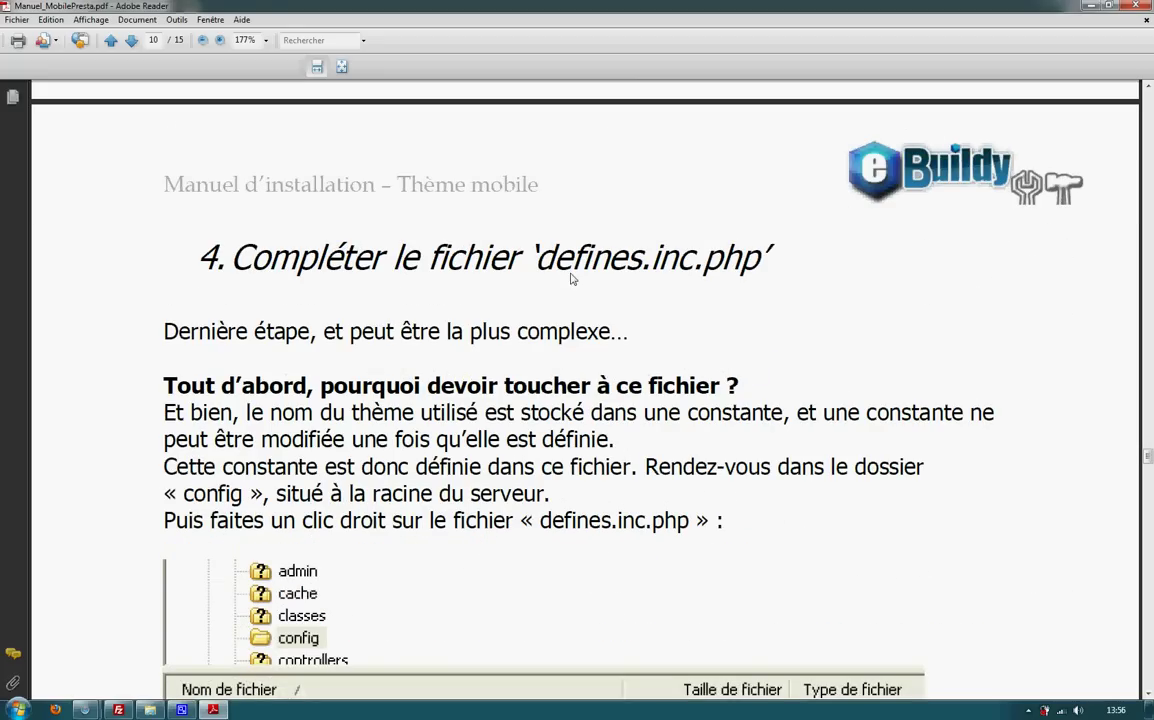
{"action": "left_click_drag", "start_coordinate": [536, 261], "coordinate": [755, 264]}
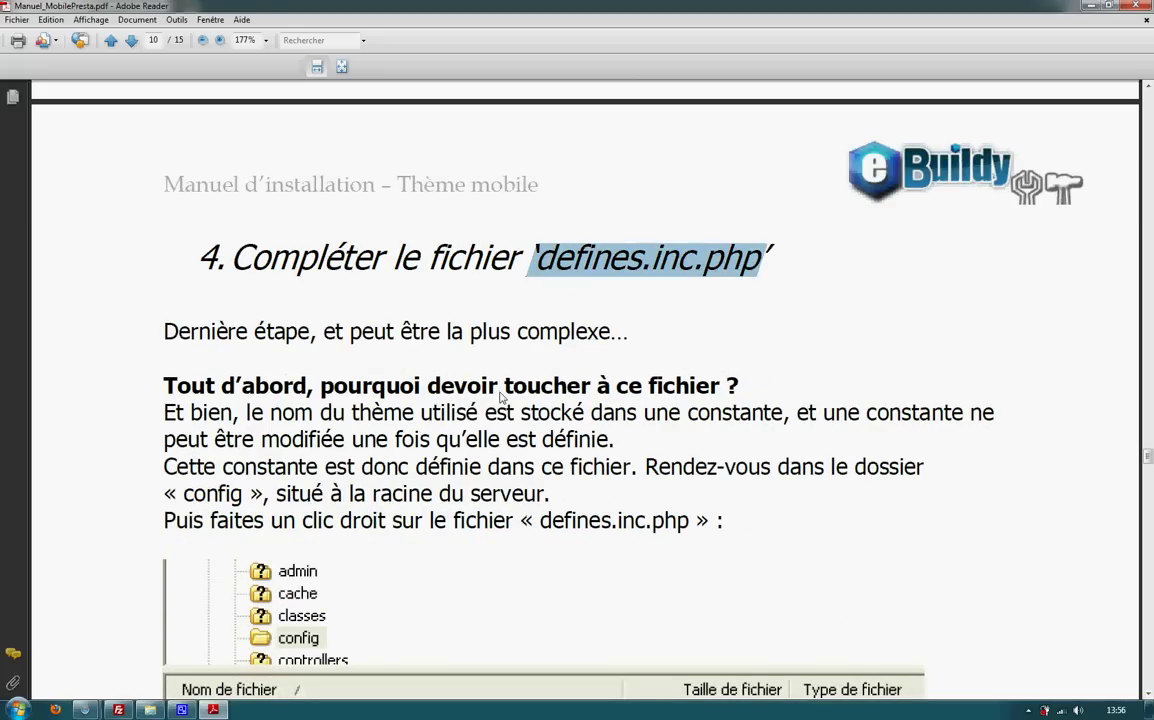
{"action": "left_click", "coordinate": [450, 347]}
Switch to FileZilla and open the remote /prestashop/config folder
{"action": "key", "text": "alt+Tab"}
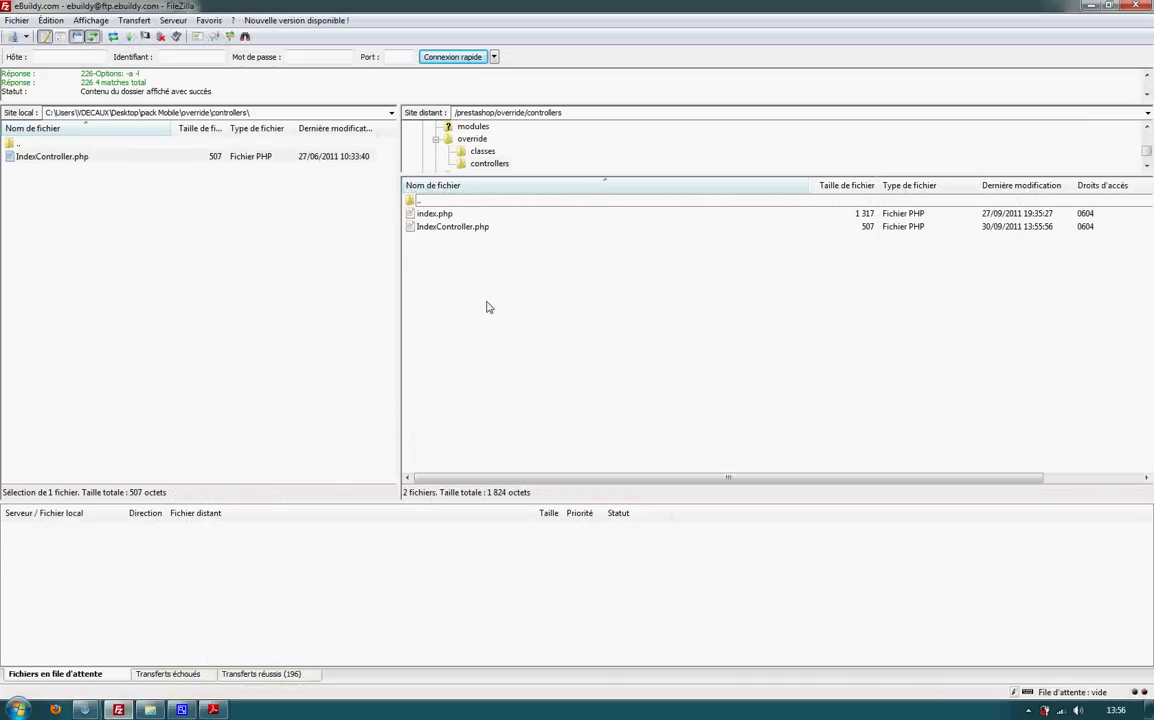
{"action": "key", "text": "BackSpace"}
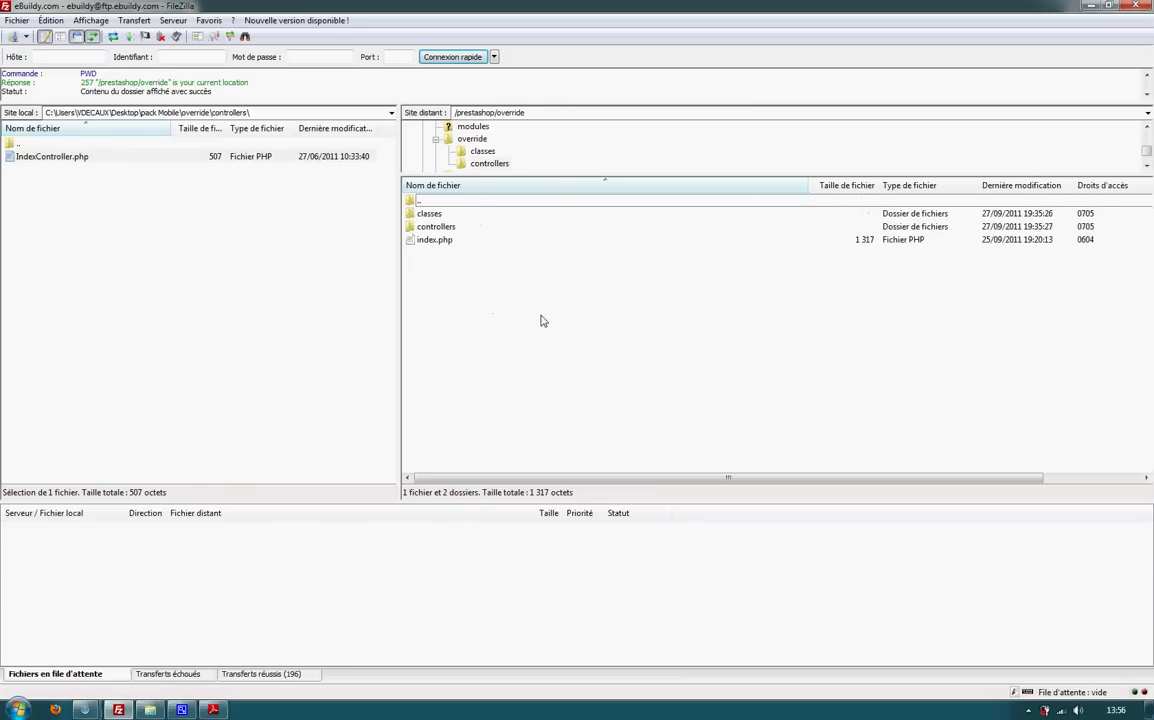
{"action": "key", "text": "BackSpace"}
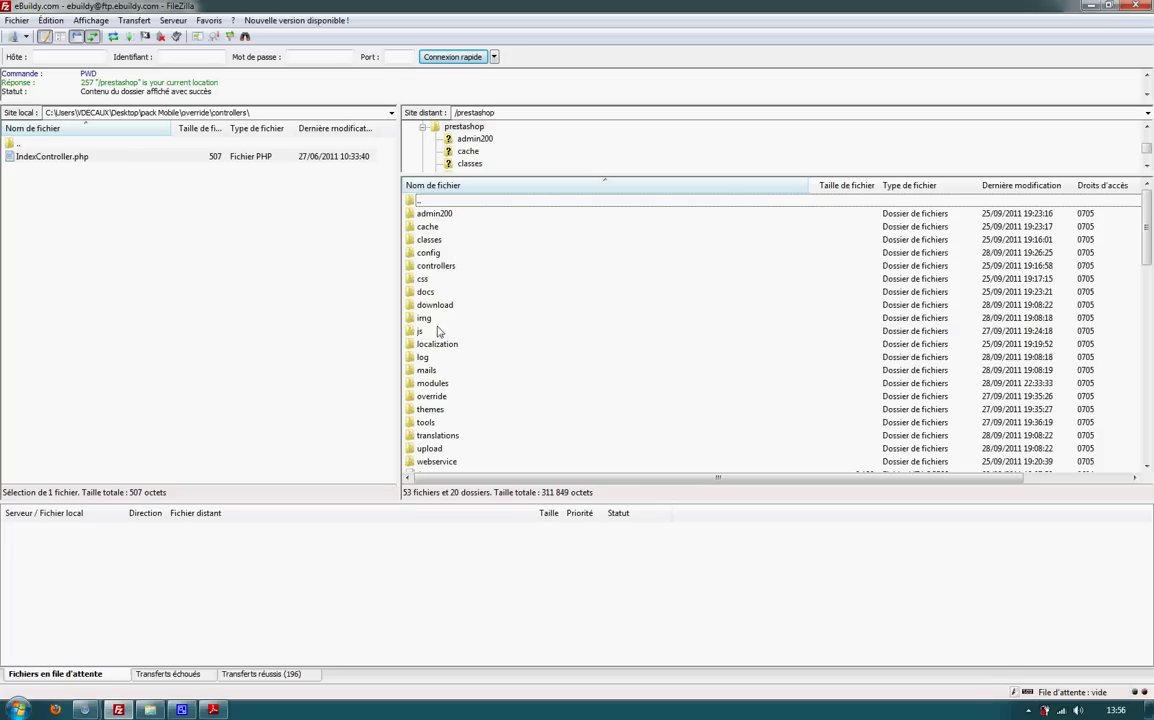
{"action": "double_click", "coordinate": [436, 253]}
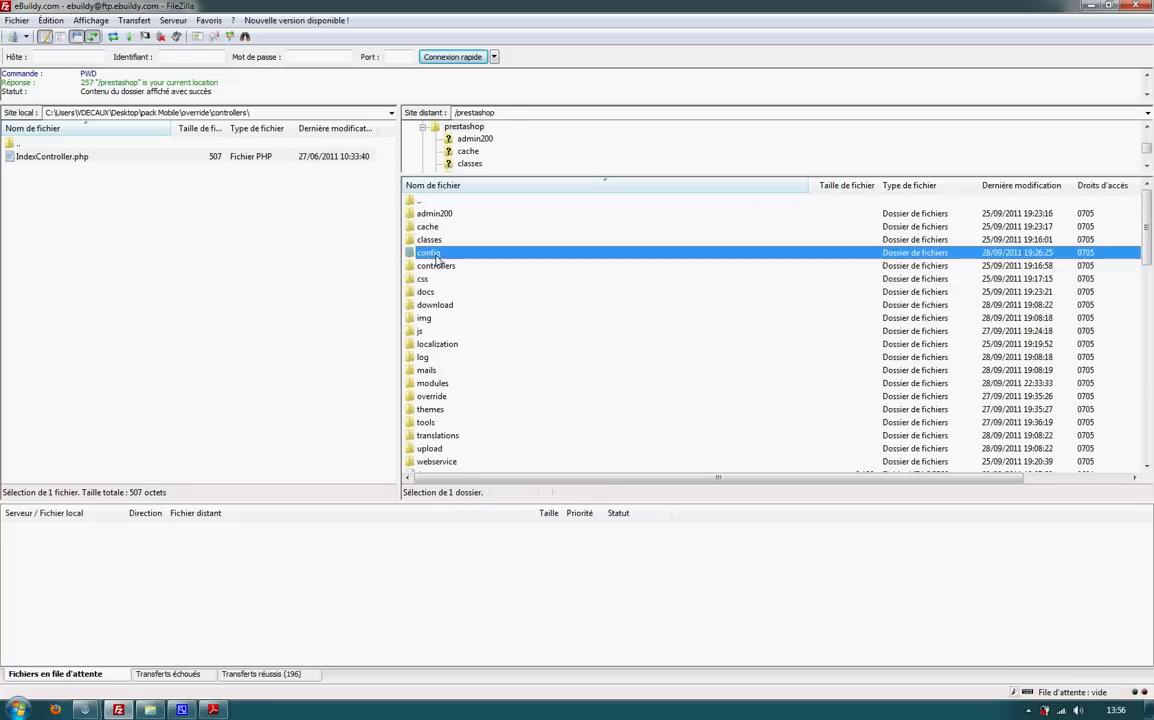
Open the remote defines.inc.php for editing in Notepad++, accept the pending plugin actions and close the FTP Messages window
{"action": "left_click", "coordinate": [446, 228]}
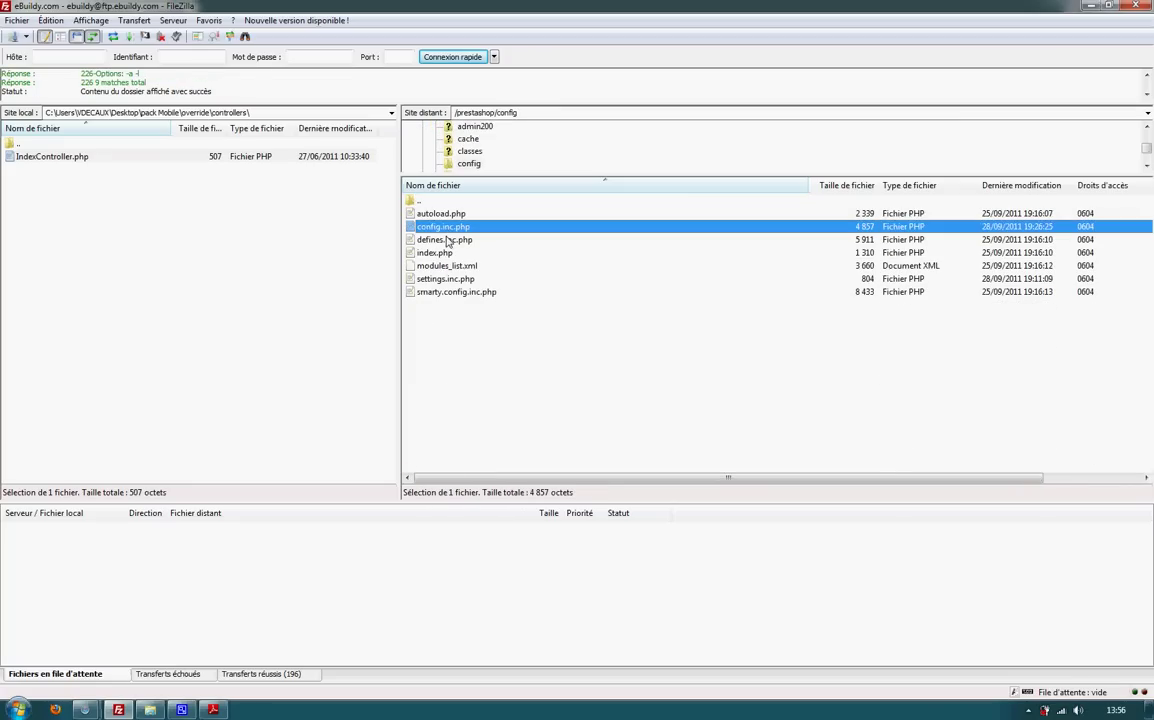
{"action": "left_click", "coordinate": [447, 241]}
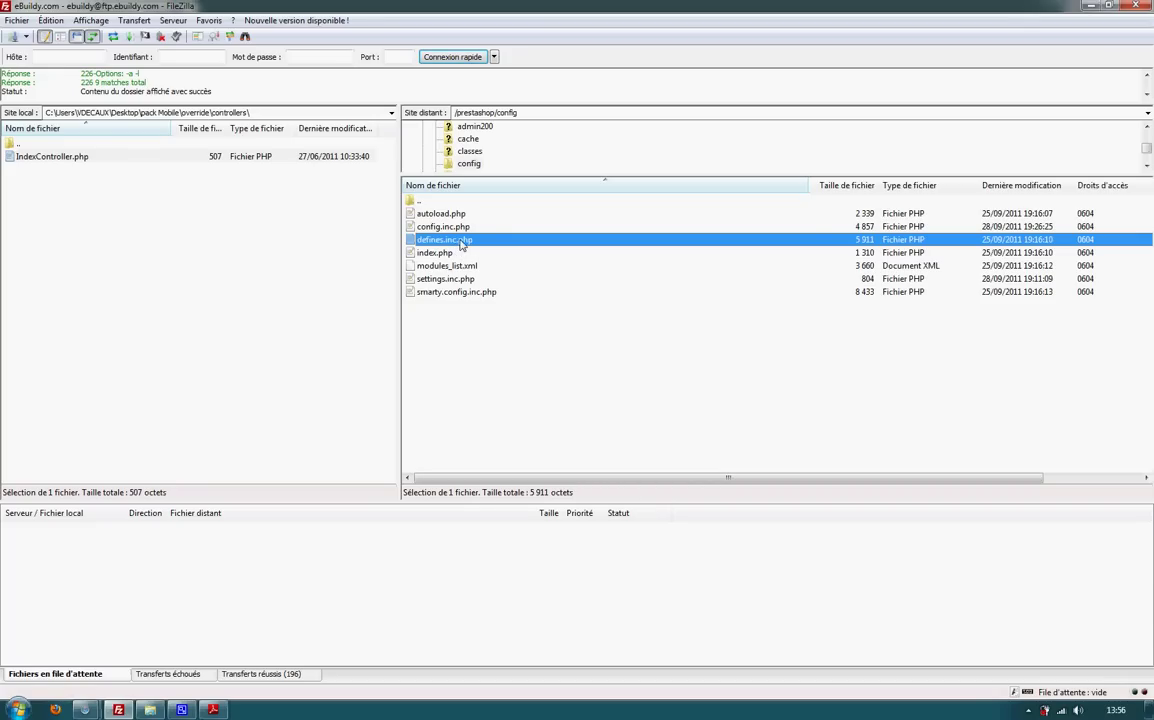
{"action": "right_click", "coordinate": [462, 245]}
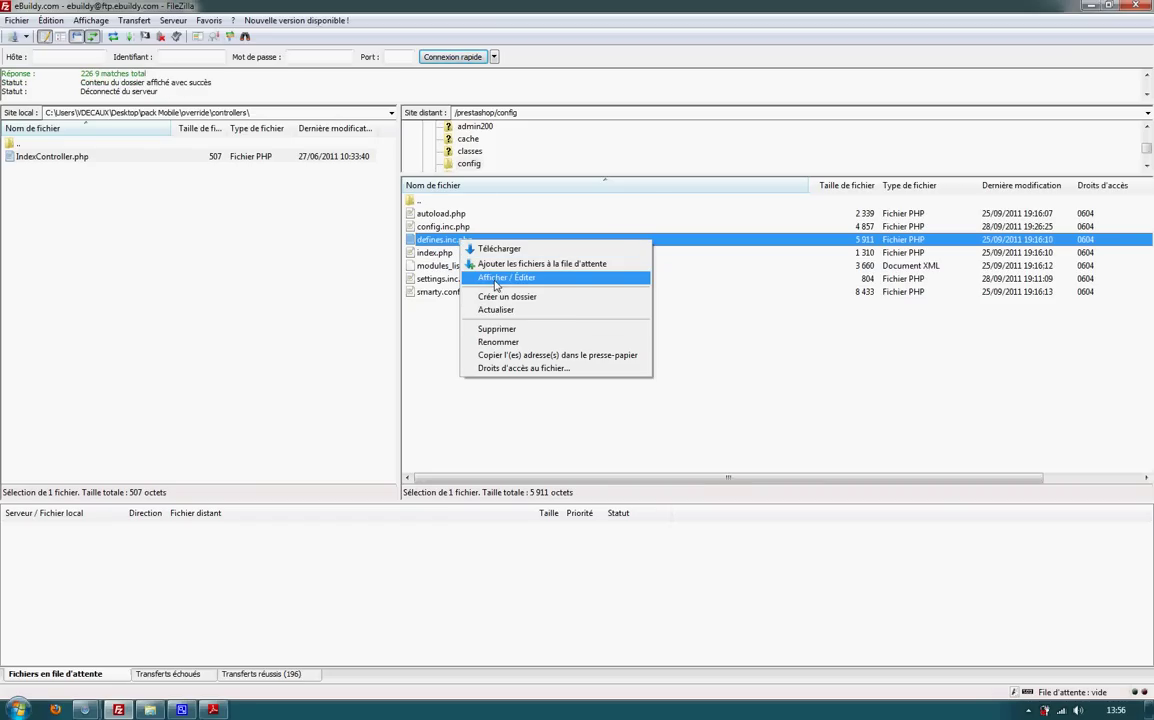
{"action": "left_click", "coordinate": [494, 279]}
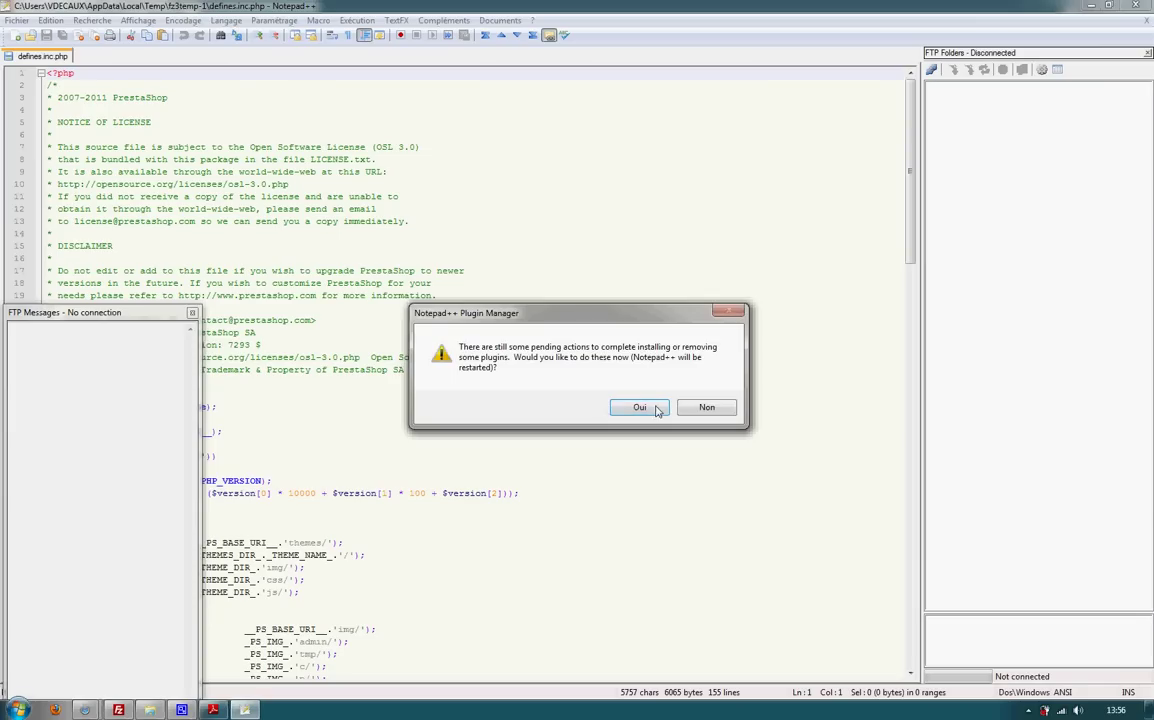
{"action": "left_click", "coordinate": [655, 409]}
{"action": "left_click", "coordinate": [192, 314]}
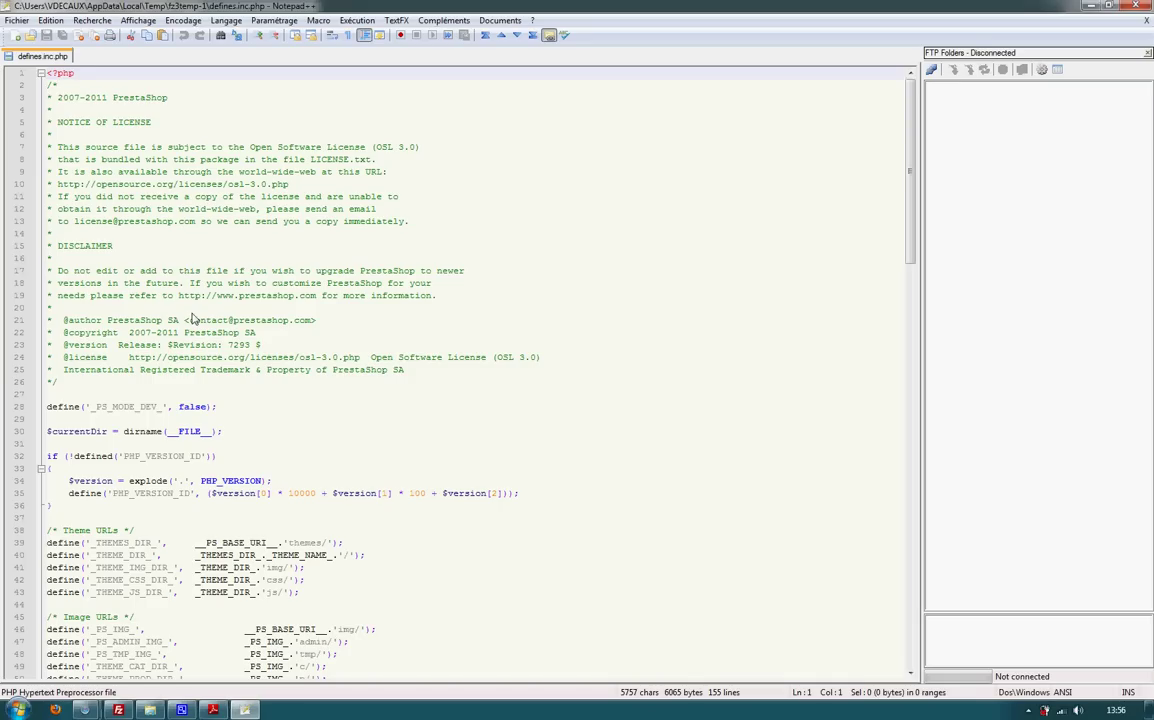
Look through the define statements in defines.inc.php, including the Theme URLs and Directories sections
{"action": "scroll", "coordinate": [285, 295], "scroll_direction": "down", "scroll_amount": 5}
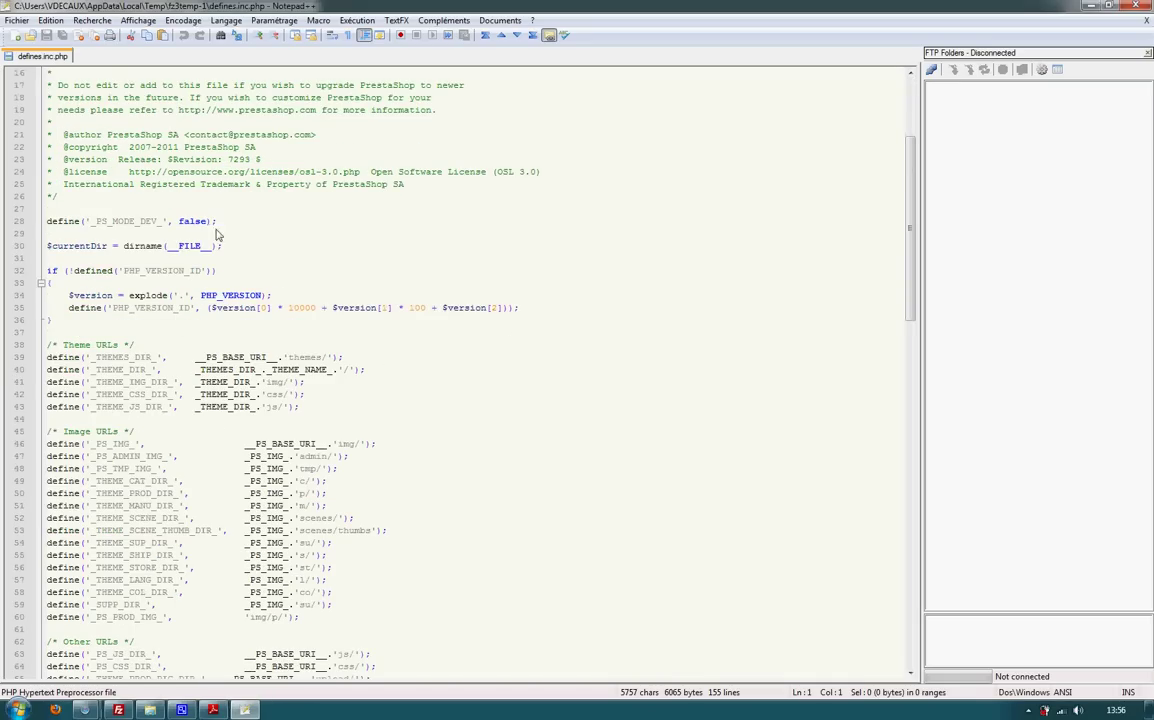
{"action": "scroll", "coordinate": [260, 270], "scroll_direction": "up", "scroll_amount": 3}
{"action": "scroll", "coordinate": [310, 350], "scroll_direction": "down", "scroll_amount": 5}
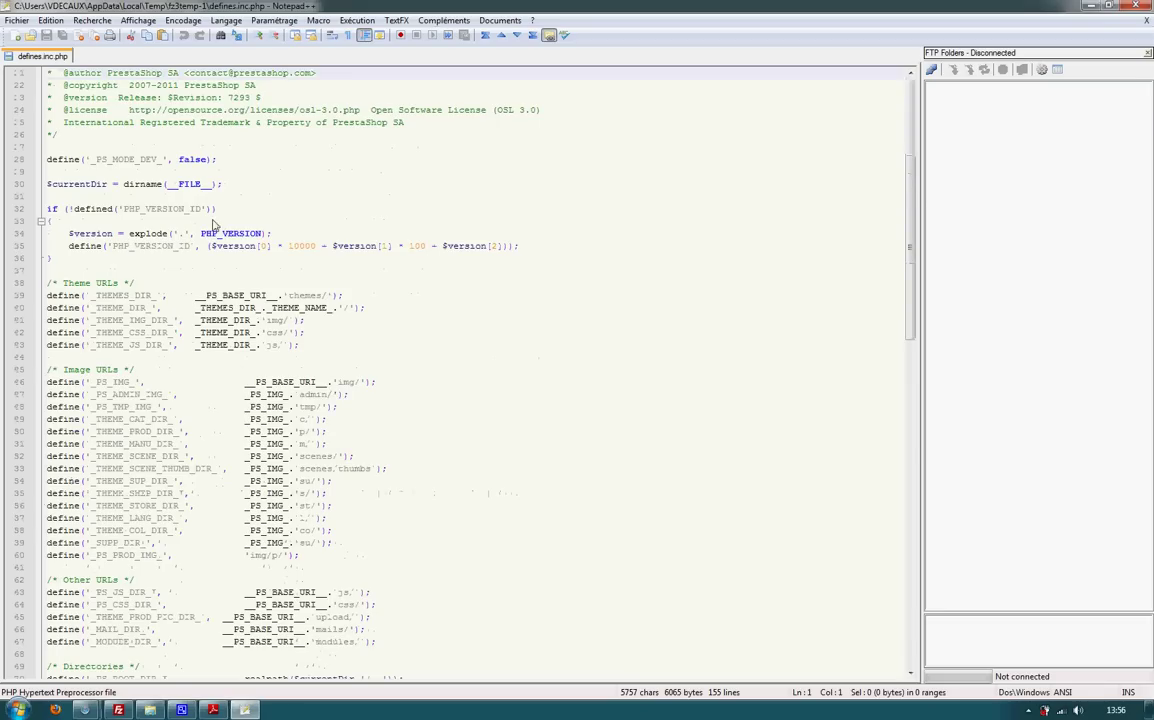
{"action": "scroll", "coordinate": [227, 283], "scroll_direction": "down", "scroll_amount": 20}
{"action": "scroll", "coordinate": [283, 459], "scroll_direction": "up", "scroll_amount": 17}
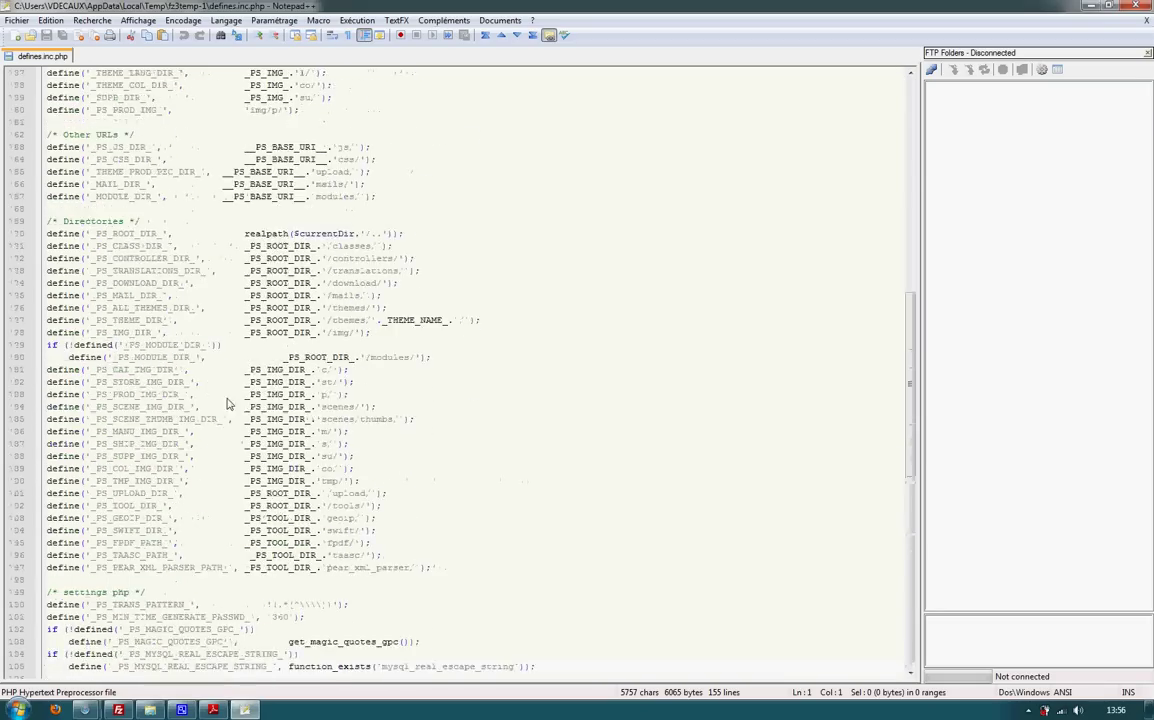
{"action": "scroll", "coordinate": [228, 403], "scroll_direction": "up", "scroll_amount": 19}
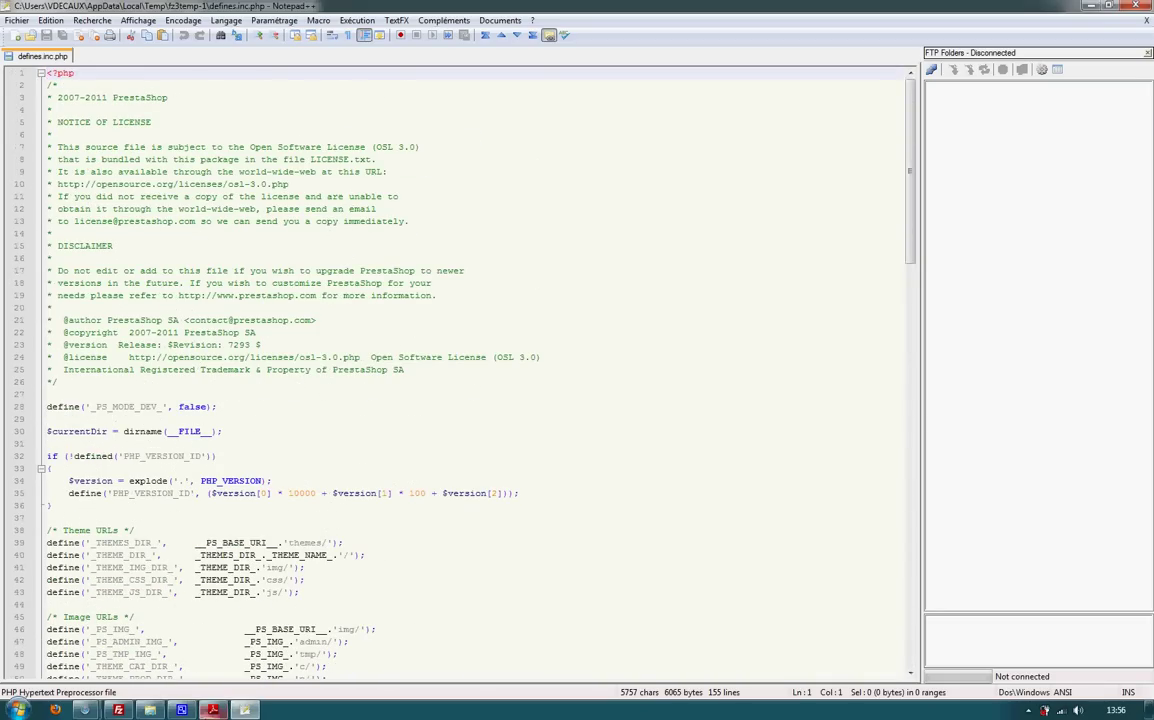
Switch to the manual in Adobe Reader and copy the Mobile Theme code block on page 12, from the /* Mobile Theme */ comment to _THEME_NAME_;, with formatting
{"action": "left_click", "coordinate": [213, 710]}
{"action": "scroll", "coordinate": [323, 500], "scroll_direction": "down", "scroll_amount": 8}
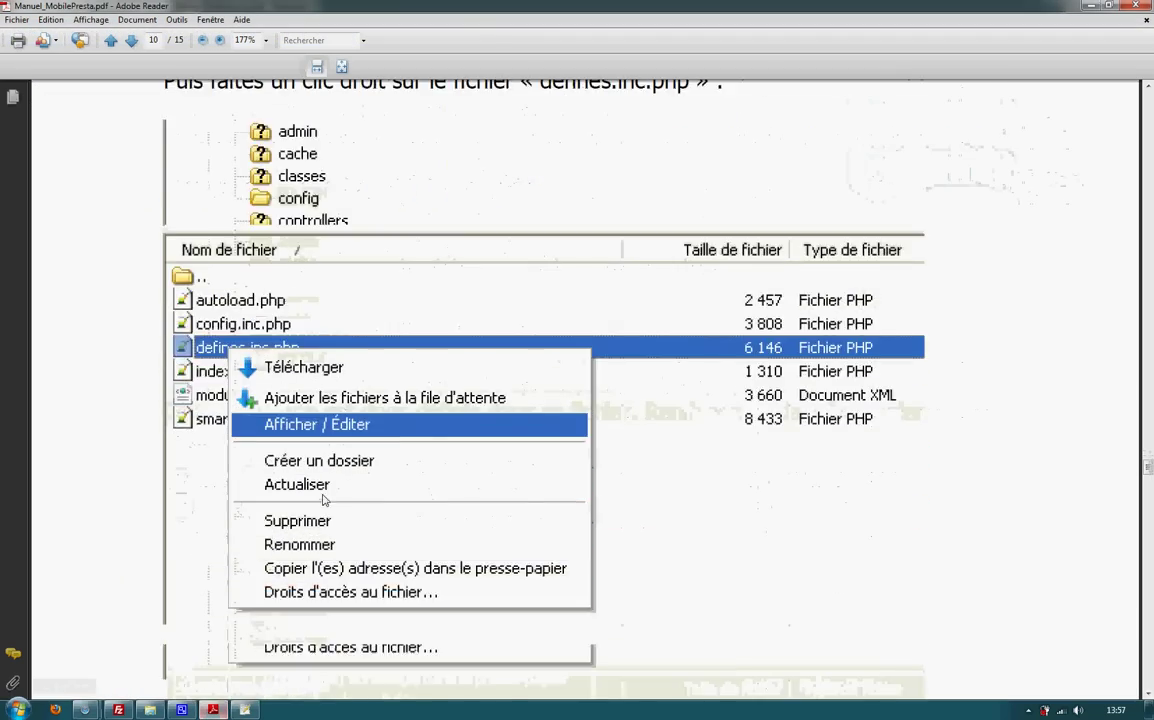
{"action": "scroll", "coordinate": [323, 500], "scroll_direction": "down", "scroll_amount": 10}
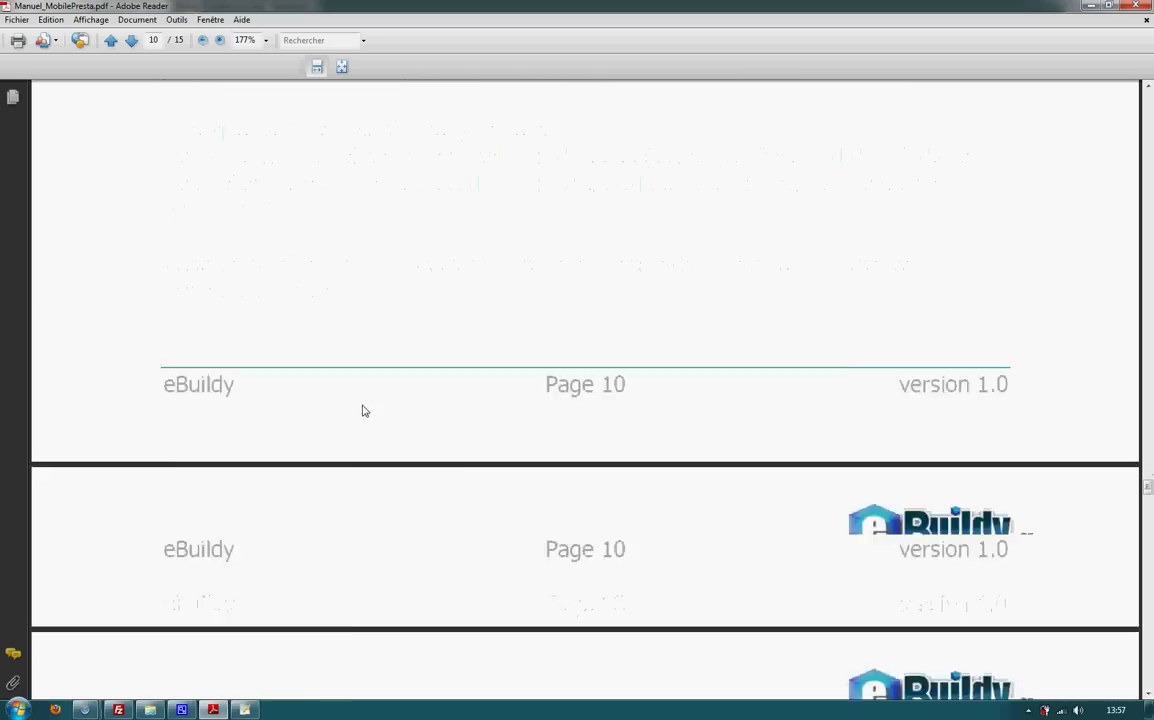
{"action": "scroll", "coordinate": [363, 410], "scroll_direction": "down", "scroll_amount": 12}
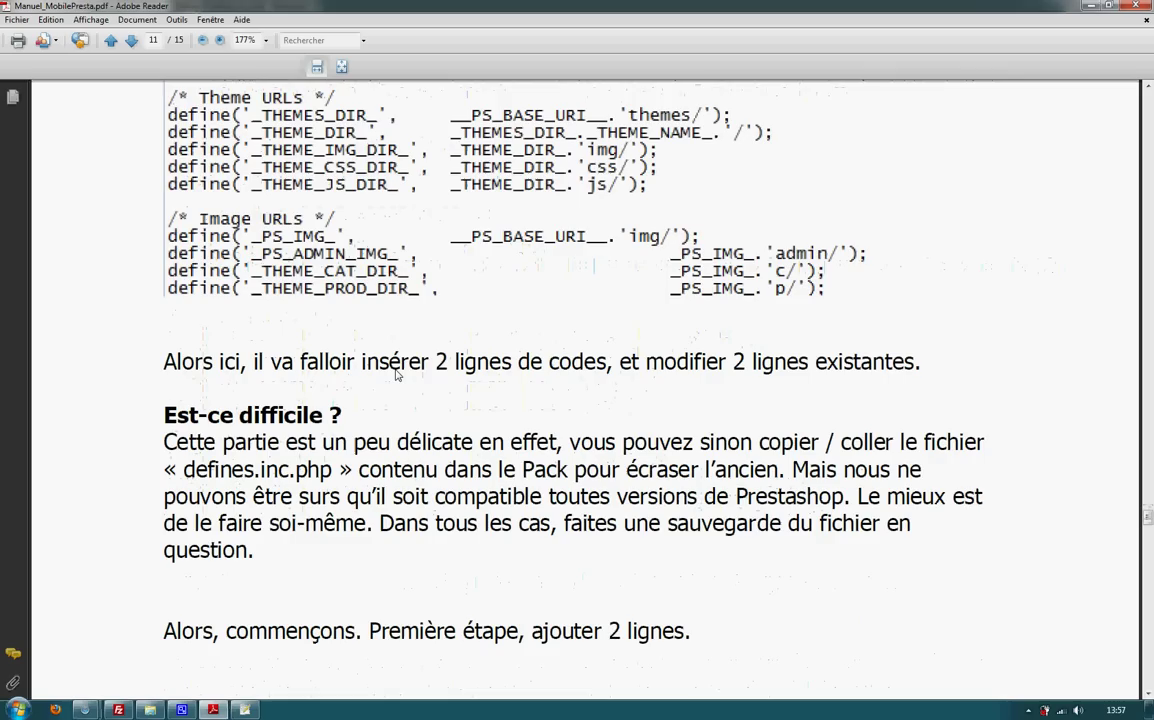
{"action": "scroll", "coordinate": [470, 360], "scroll_direction": "down", "scroll_amount": 3}
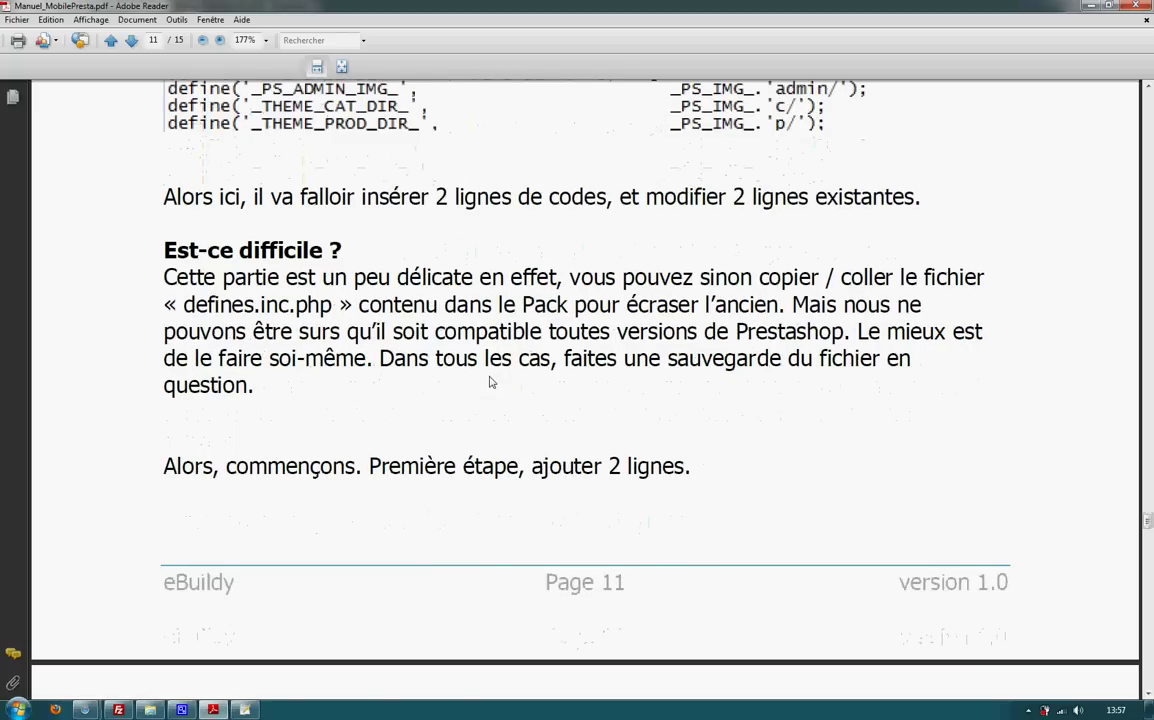
{"action": "scroll", "coordinate": [505, 377], "scroll_direction": "down", "scroll_amount": 9}
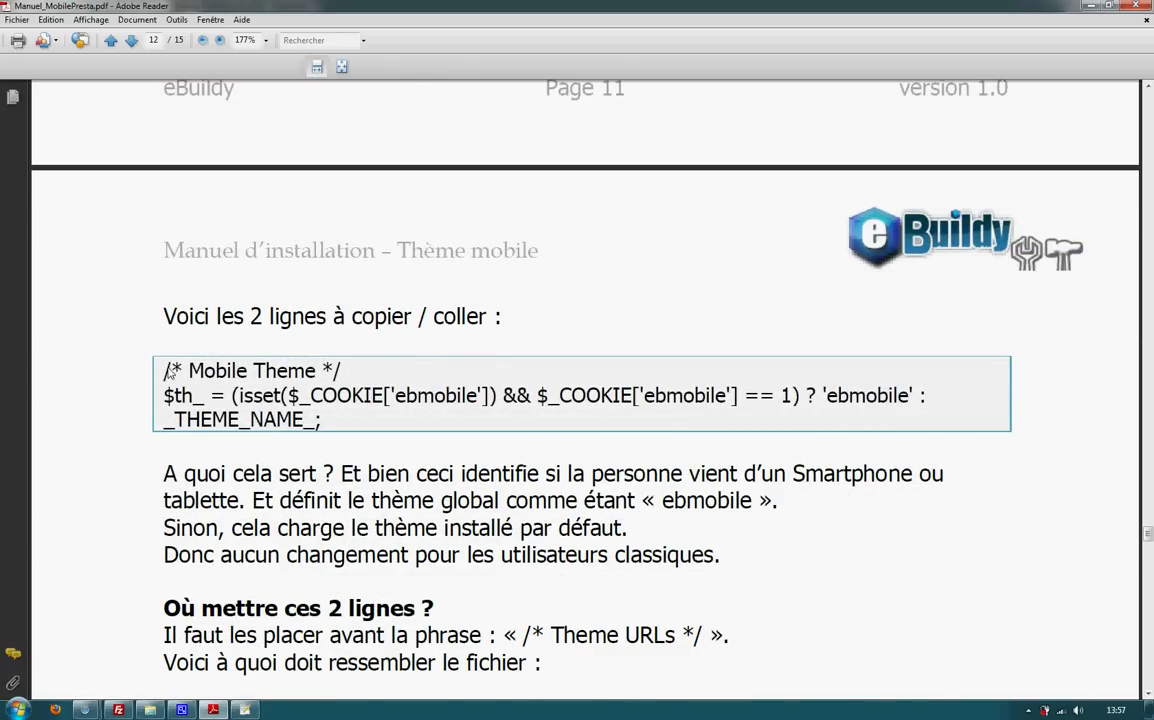
{"action": "left_click_drag", "start_coordinate": [166, 371], "coordinate": [325, 424]}
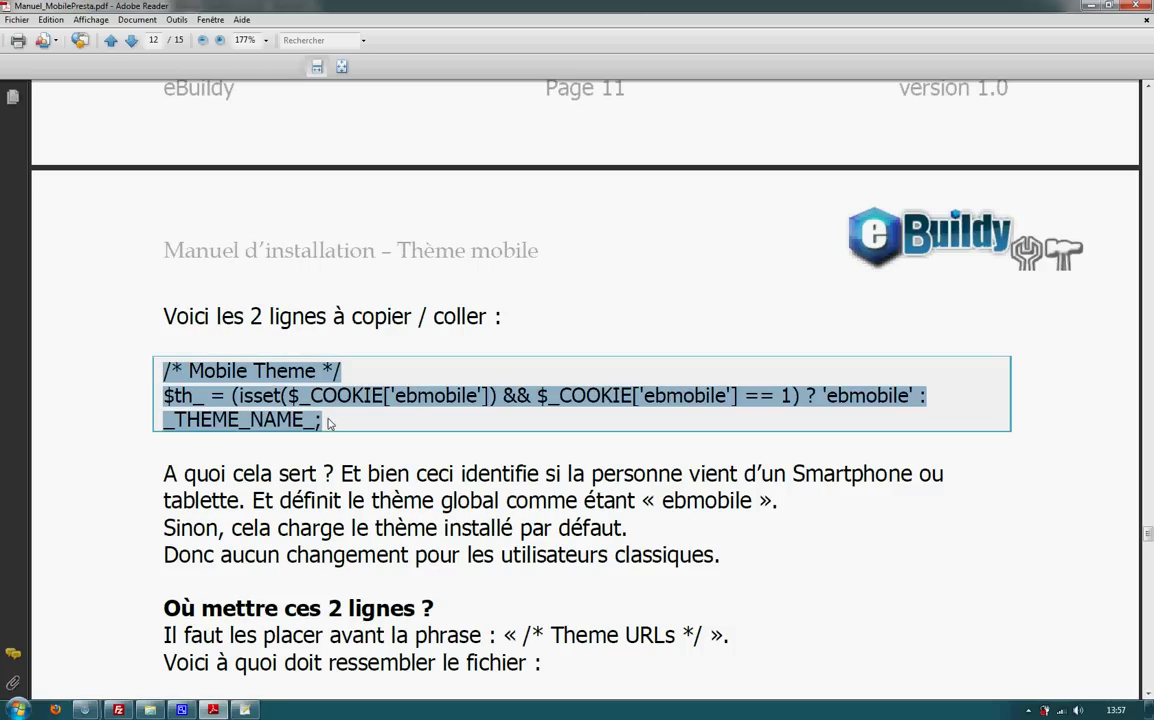
{"action": "right_click", "coordinate": [272, 402]}
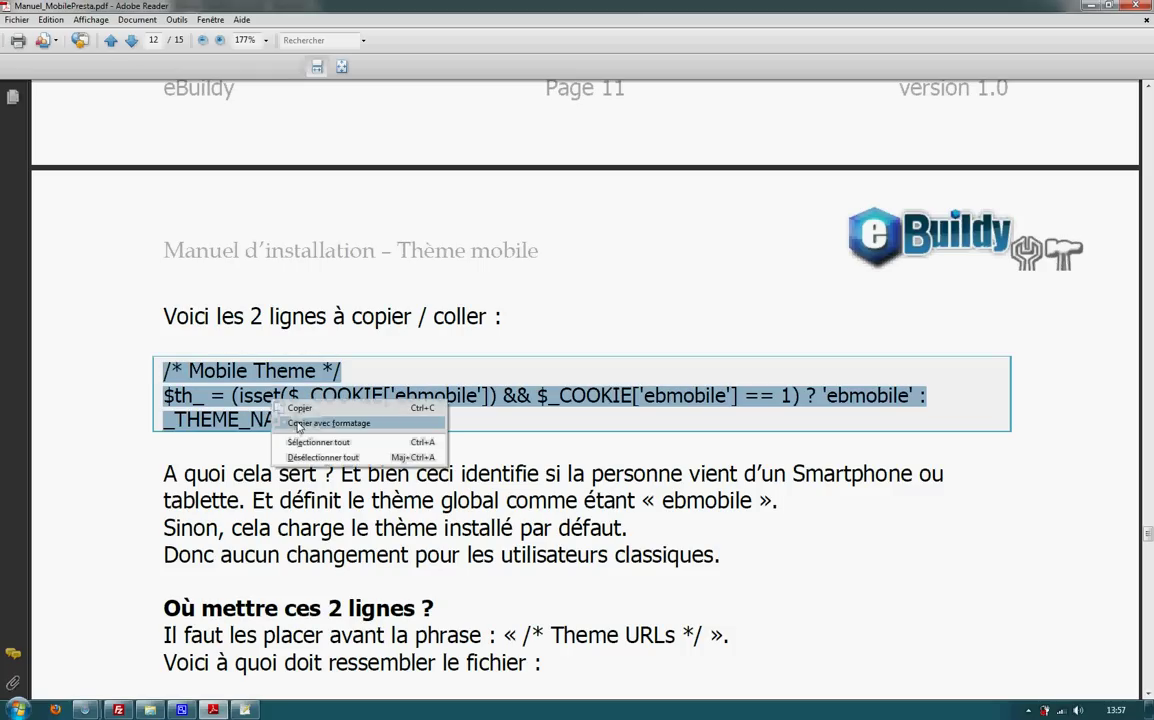
{"action": "left_click", "coordinate": [325, 421]}
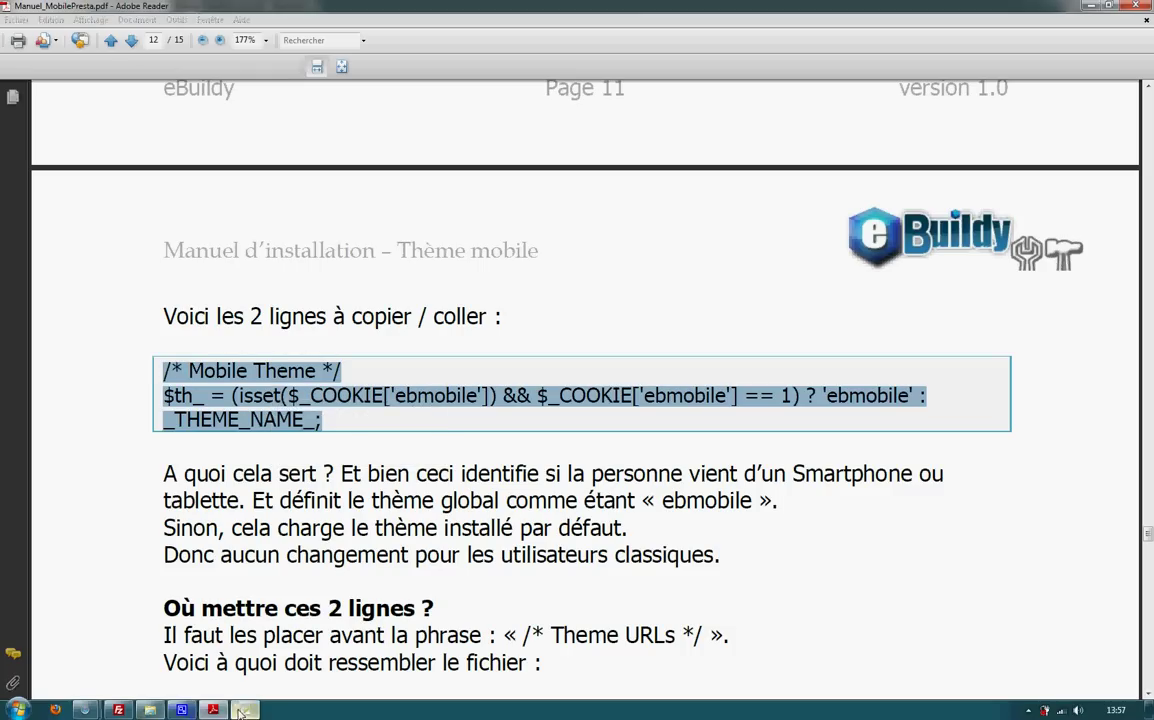
Recheck the manual's instructions on pages 11 and 12 about the two Mobile Theme lines and where they go in defines.inc.php
{"action": "key", "text": "alt+Tab"}
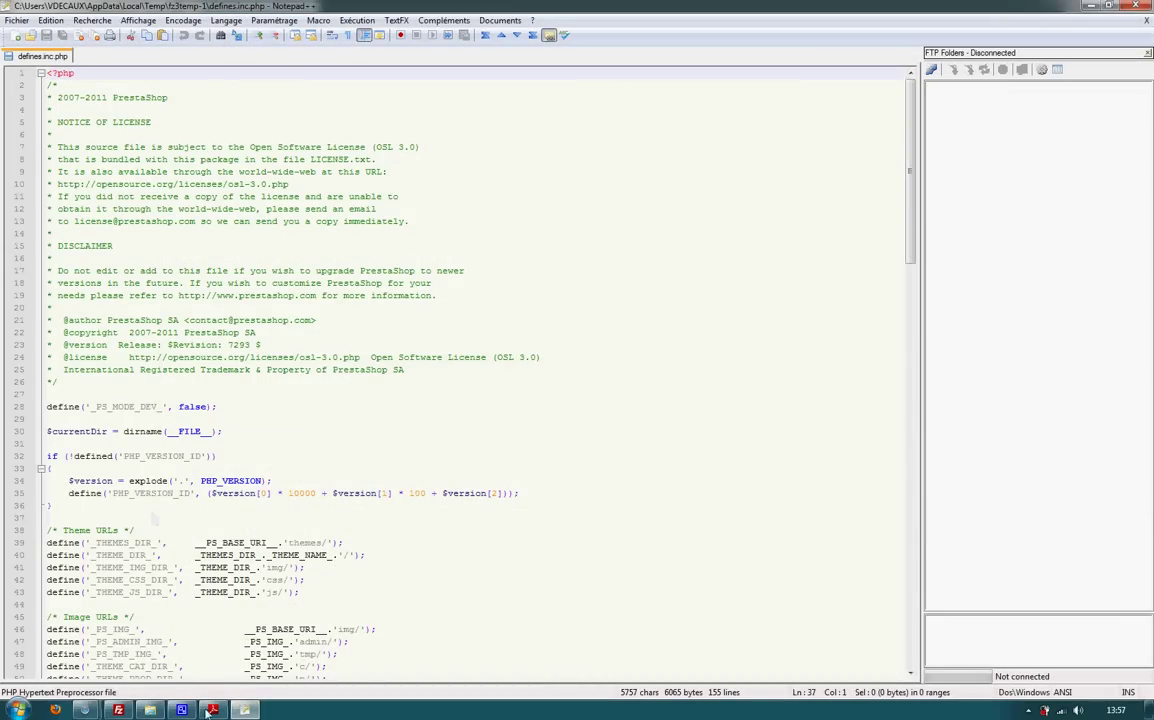
{"action": "left_click", "coordinate": [148, 518]}
{"action": "left_click", "coordinate": [213, 709]}
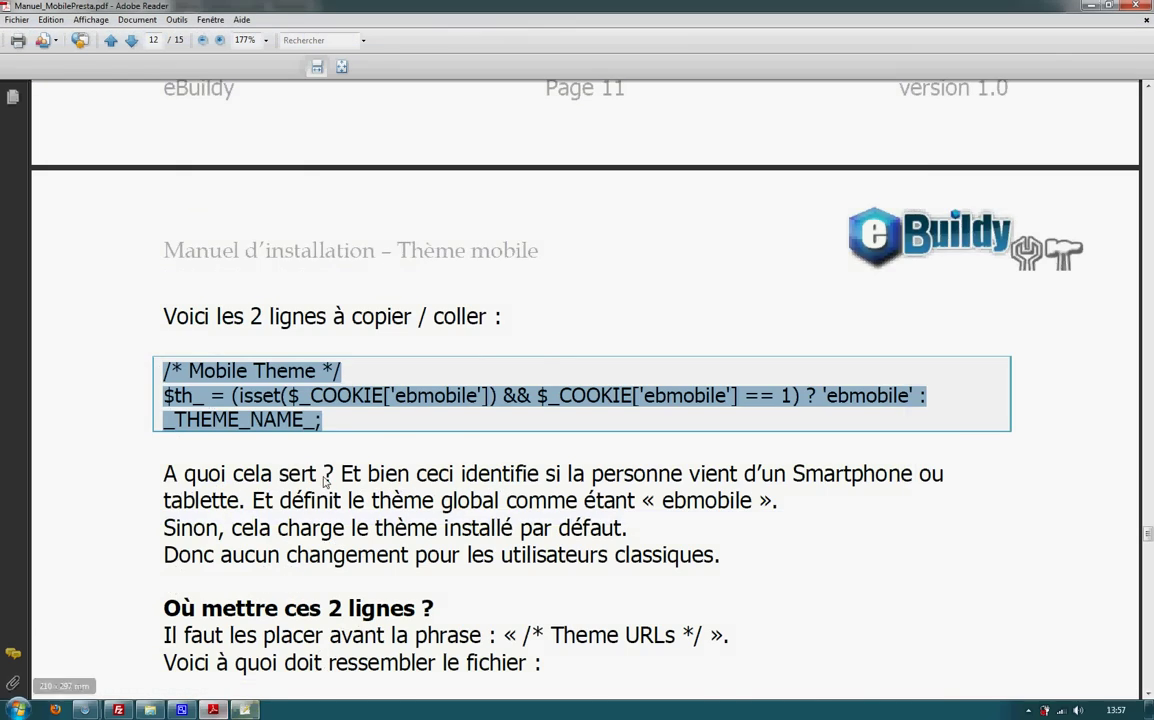
{"action": "scroll", "coordinate": [330, 463], "scroll_direction": "up", "scroll_amount": 5}
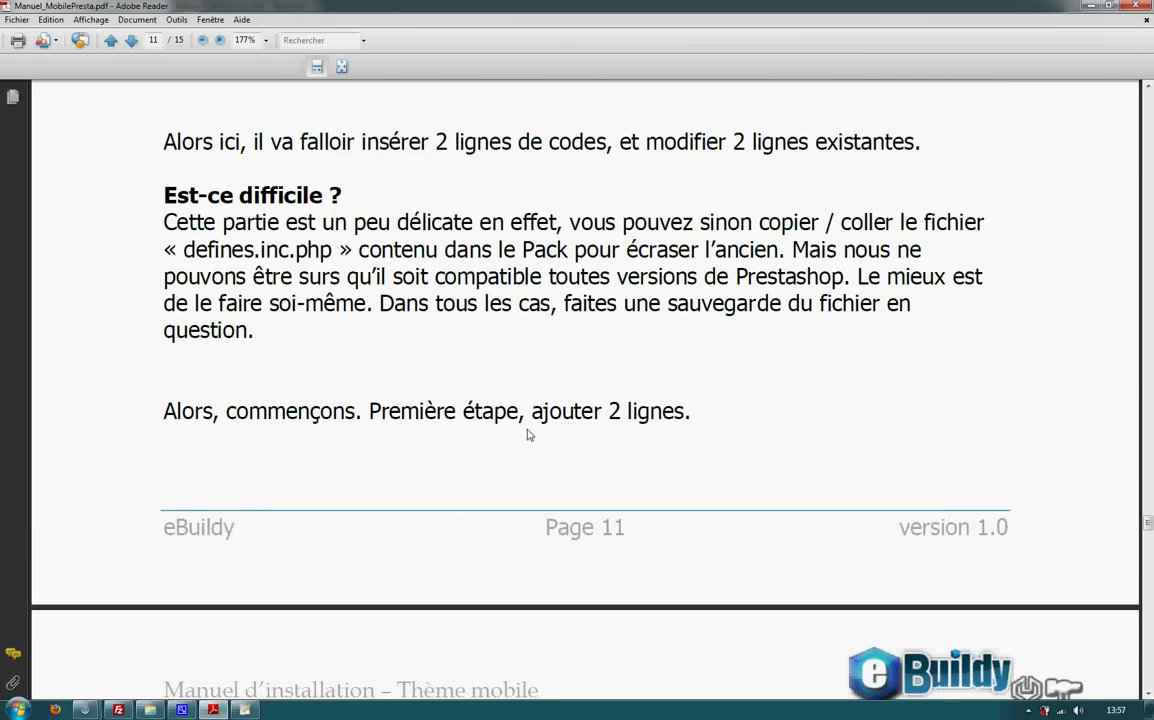
{"action": "scroll", "coordinate": [528, 429], "scroll_direction": "down", "scroll_amount": 5}
{"action": "left_click_drag", "start_coordinate": [164, 535], "coordinate": [296, 597]}
{"action": "key", "text": "cmd+c"}
{"action": "scroll", "coordinate": [296, 597], "scroll_direction": "down", "scroll_amount": 3}
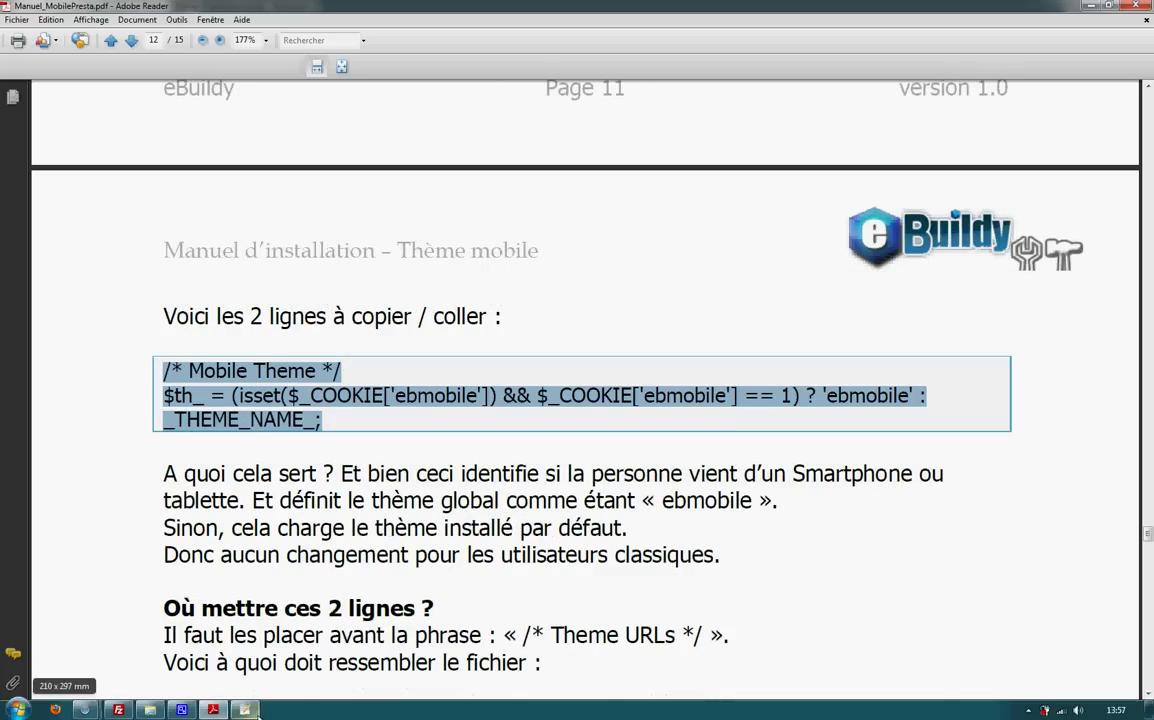
Switch to Notepad++ and paste the Mobile Theme code on the empty line just above the /* Theme URLs */ comment
{"action": "key", "text": "alt+Tab"}
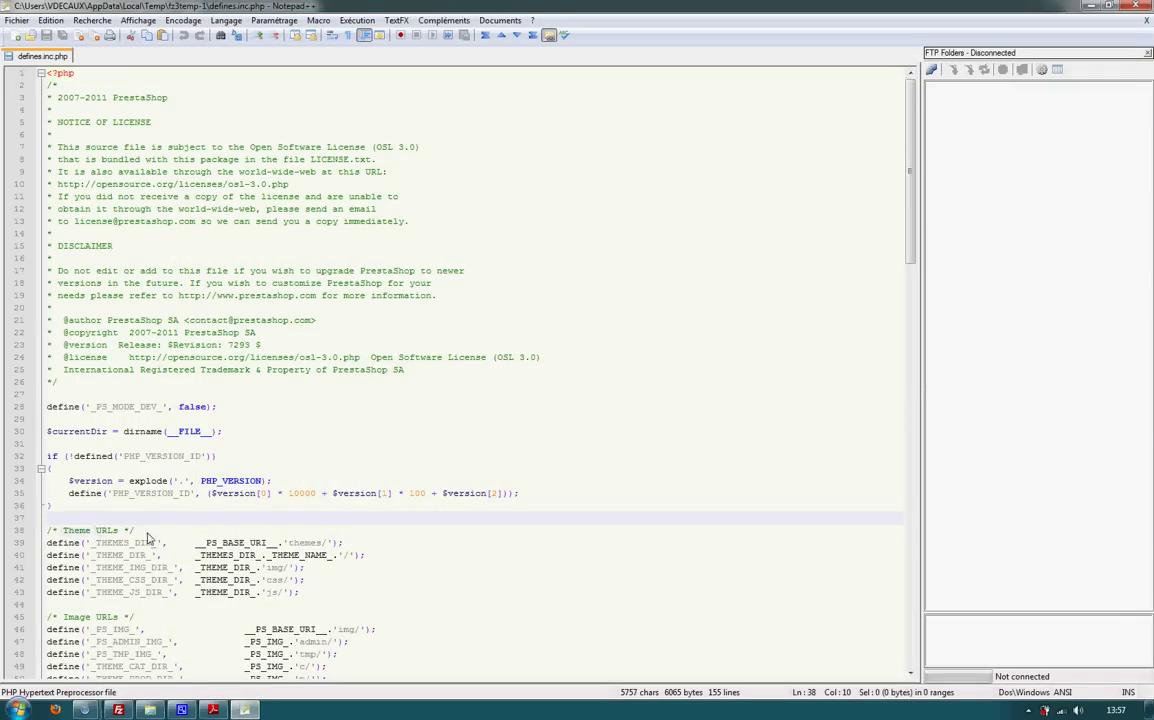
{"action": "mouse_move", "coordinate": [48, 517]}
{"action": "left_mouse_down"}
{"action": "mouse_move", "coordinate": [77, 542]}
{"action": "mouse_move", "coordinate": [65, 524]}
{"action": "left_mouse_up"}
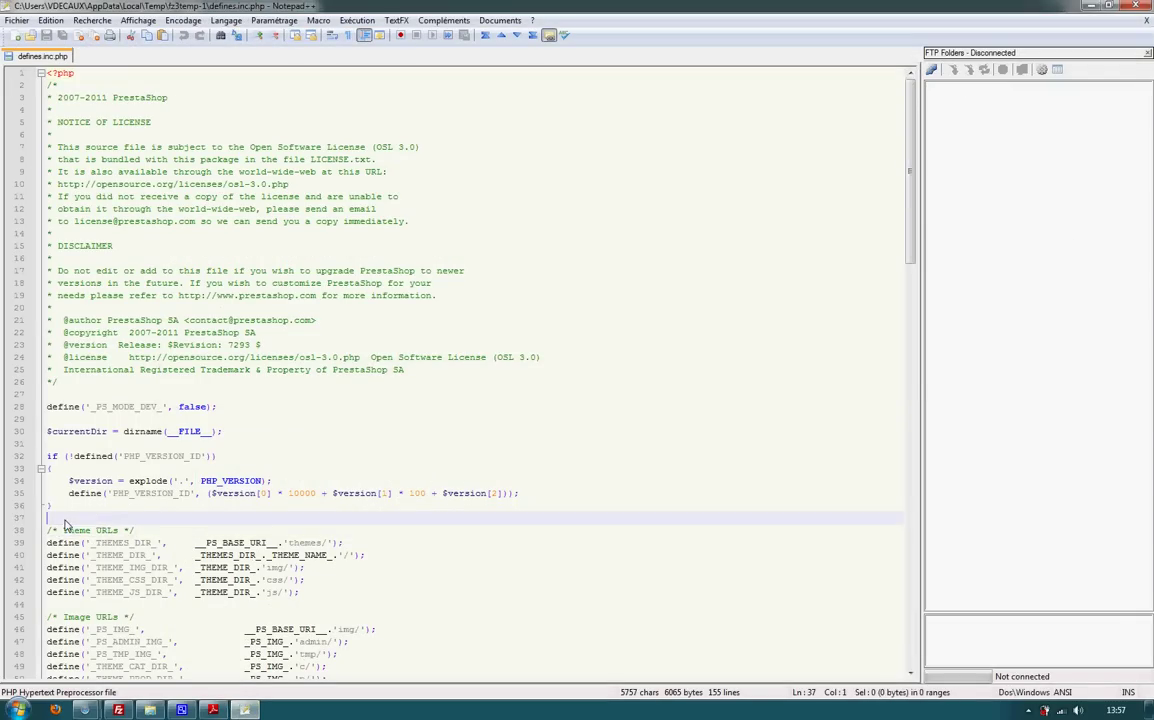
{"action": "right_click", "coordinate": [65, 522]}
{"action": "left_click", "coordinate": [100, 210]}
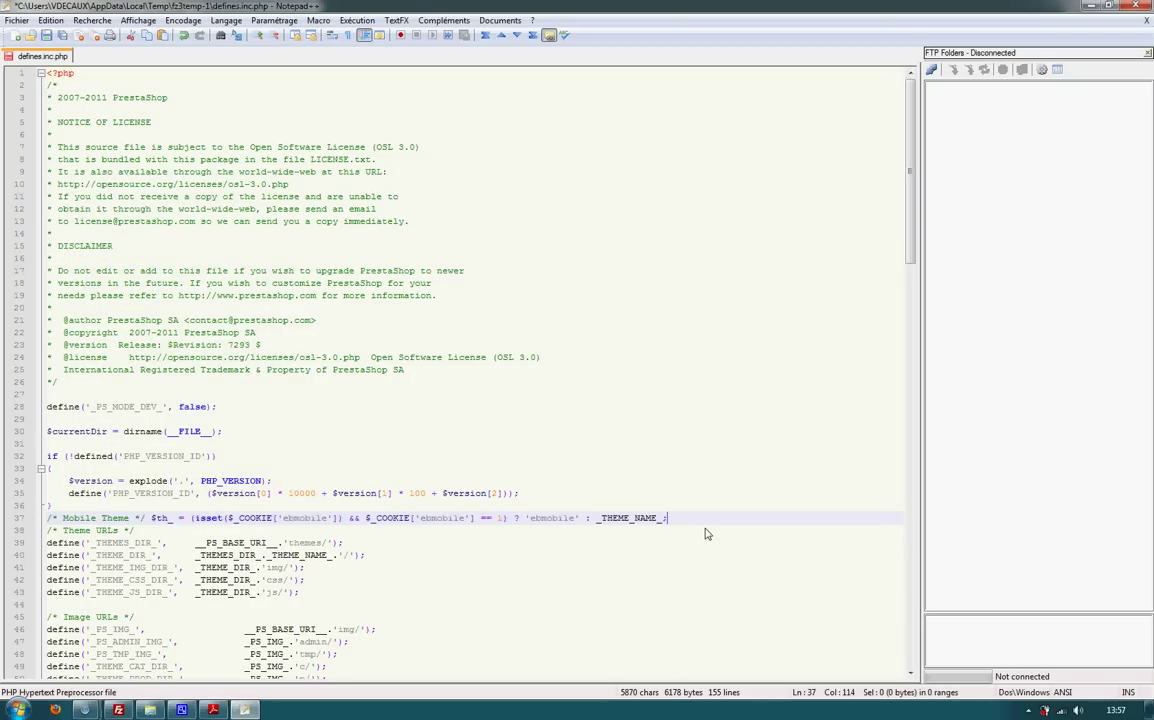
Surround the pasted code with blank lines and move the $th_ assignment onto its own line below the /* Mobile Theme */ comment
{"action": "key", "text": "Return"}
{"action": "key", "text": "Up"}
{"action": "key", "text": "Up"}
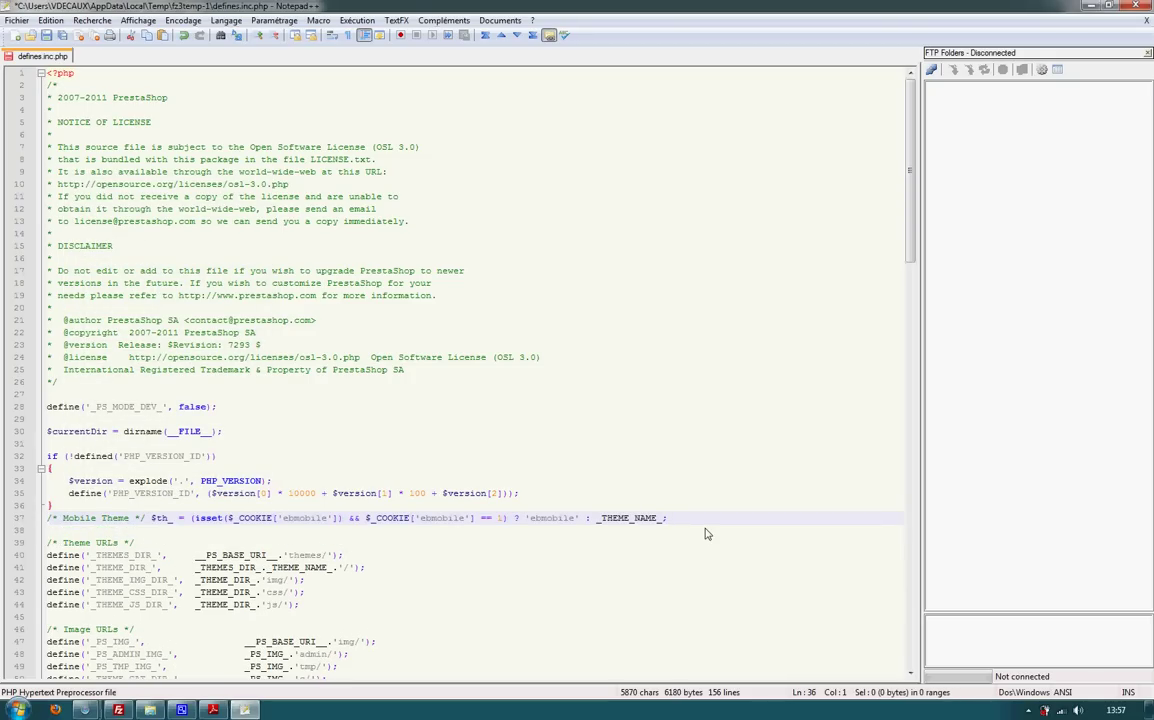
{"action": "key", "text": "Return"}
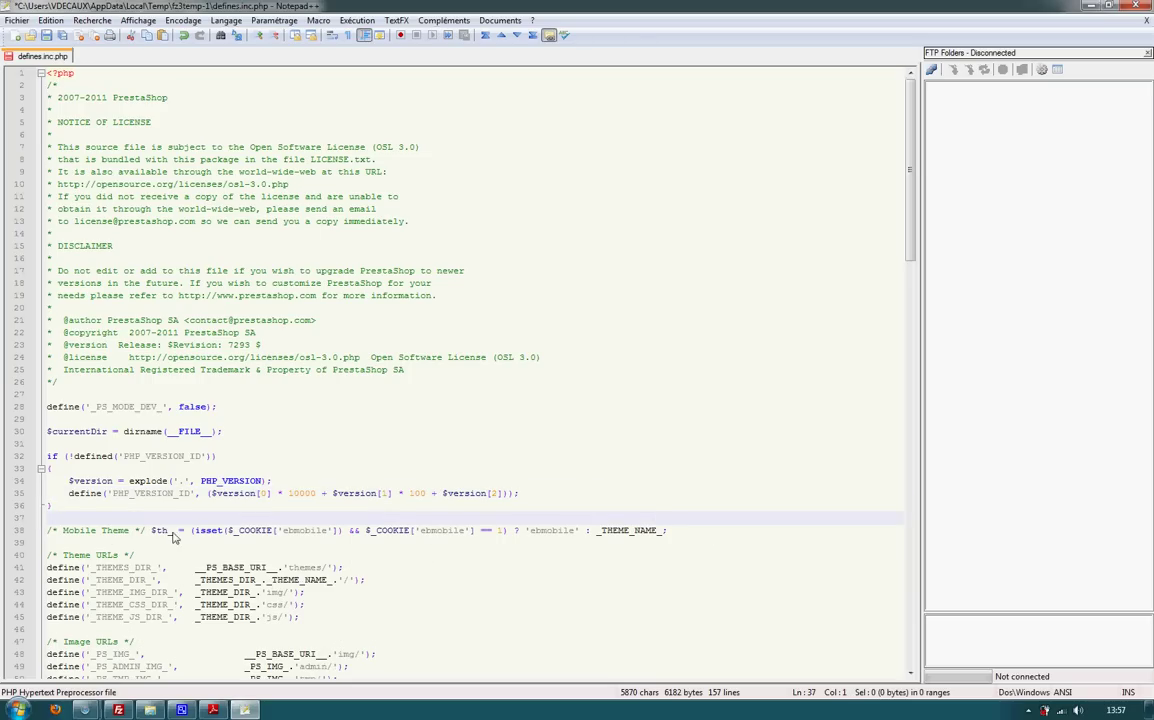
{"action": "left_click", "coordinate": [152, 534]}
{"action": "key", "text": "Return"}
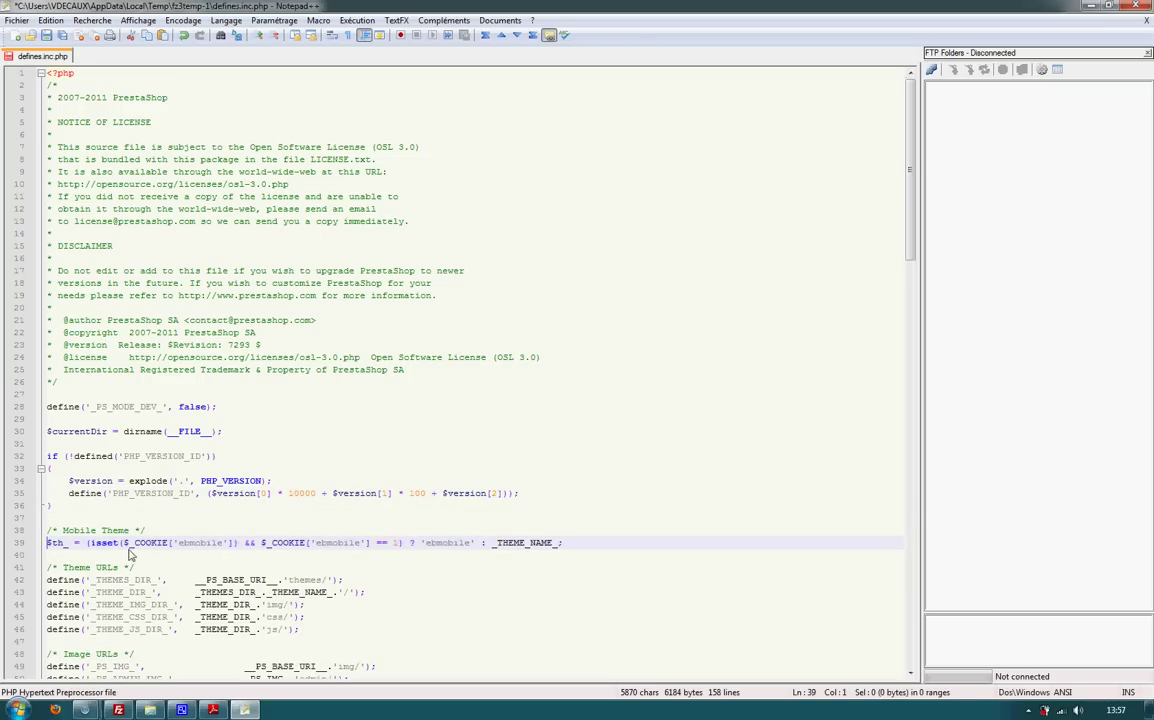
Examine the inserted /* Mobile Theme */ comment and the $th_ assignment below it
{"action": "left_click", "coordinate": [8, 531]}
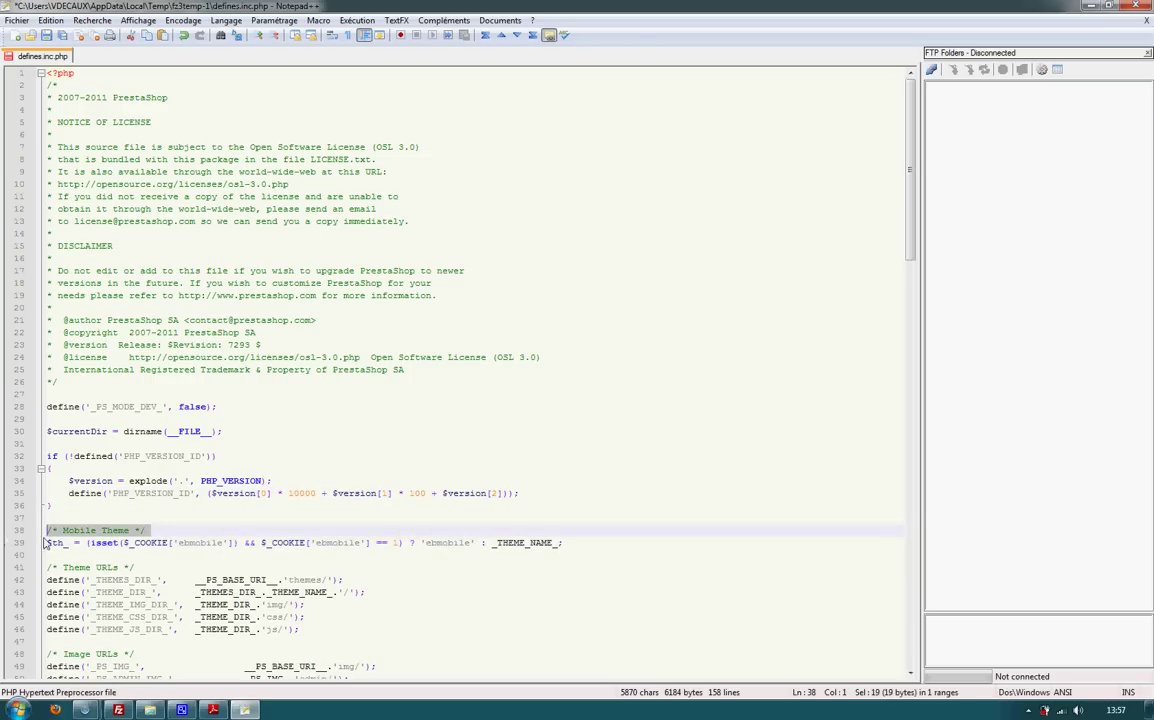
{"action": "left_click", "coordinate": [113, 533]}
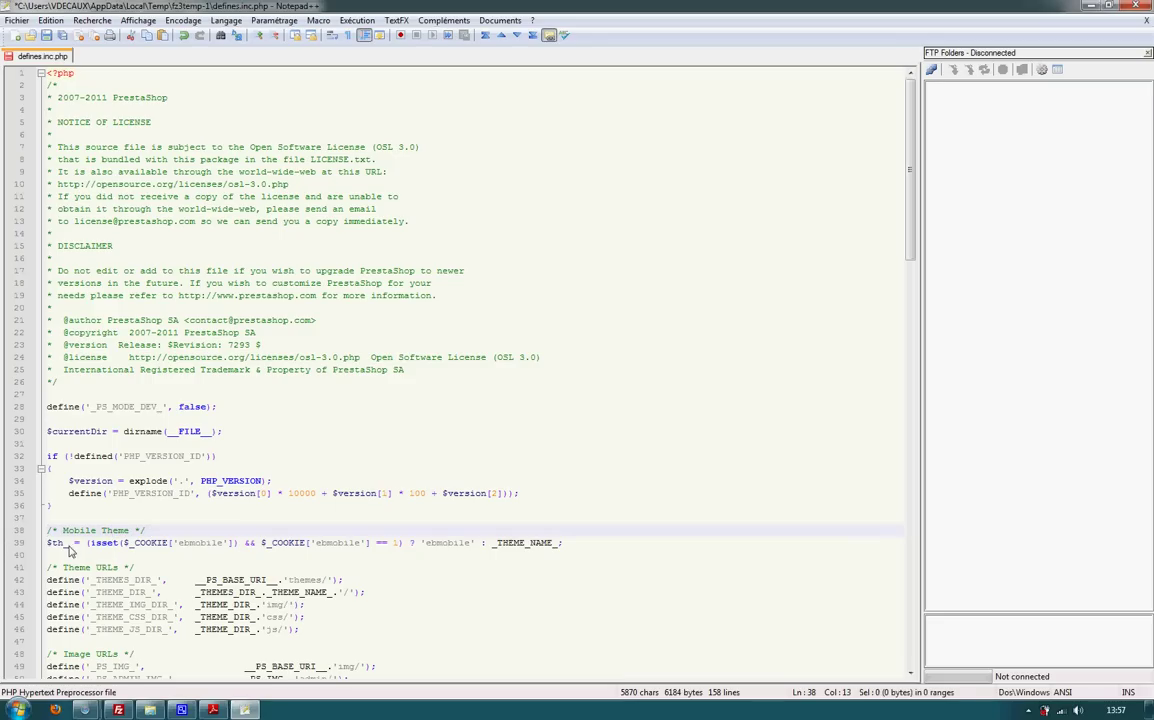
{"action": "left_click", "coordinate": [67, 544]}
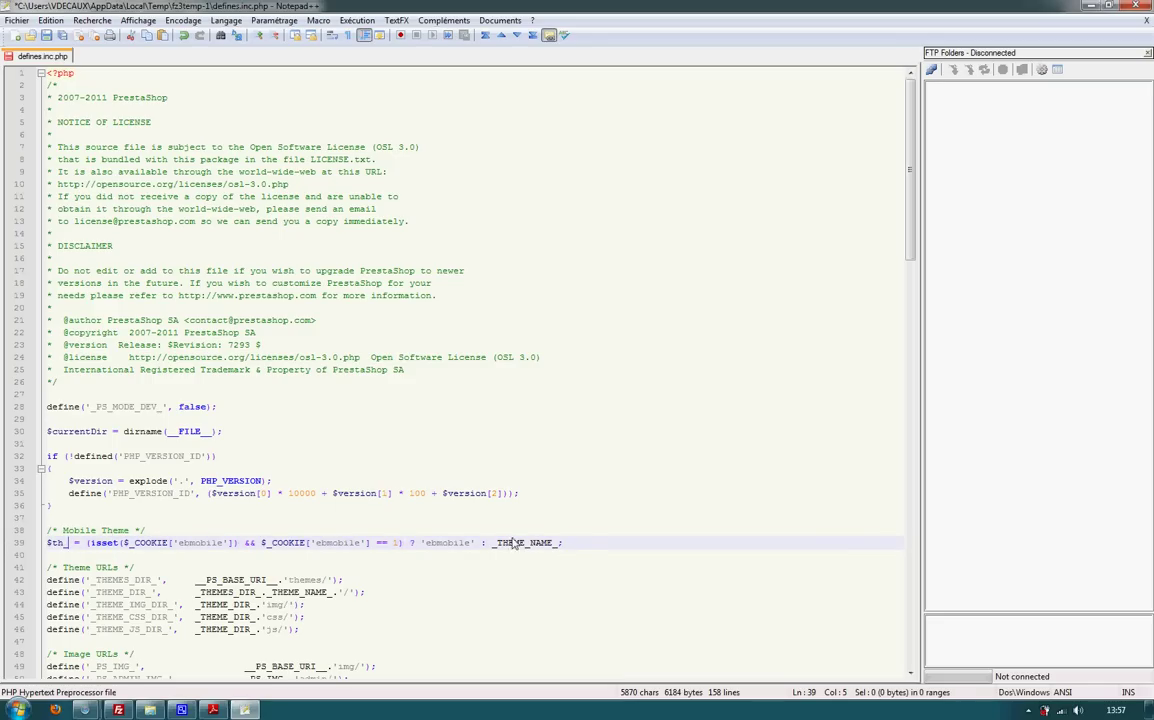
{"action": "left_click_drag", "start_coordinate": [566, 543], "coordinate": [89, 544]}
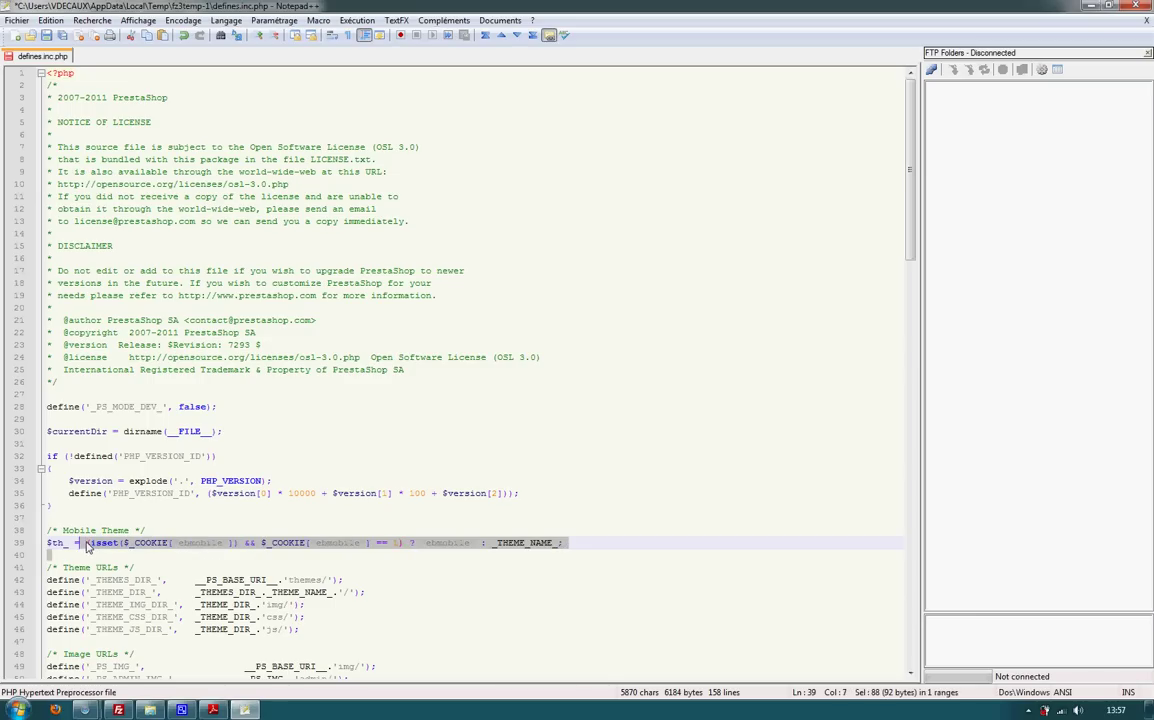
{"action": "left_click", "coordinate": [96, 556]}
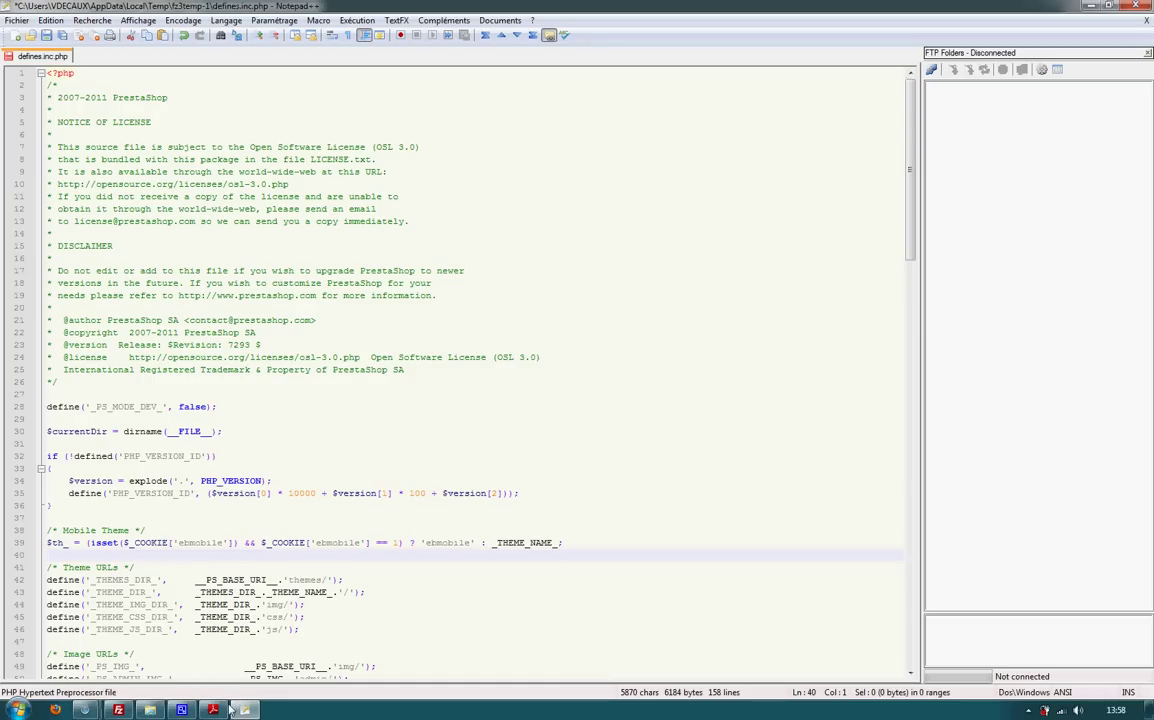
Switch to the manual in Adobe Reader and copy the term $th_ from the modified _THEME_DIR_ line on page 12
{"action": "left_click", "coordinate": [213, 709]}
{"action": "scroll", "coordinate": [297, 538], "scroll_direction": "down", "scroll_amount": 3}
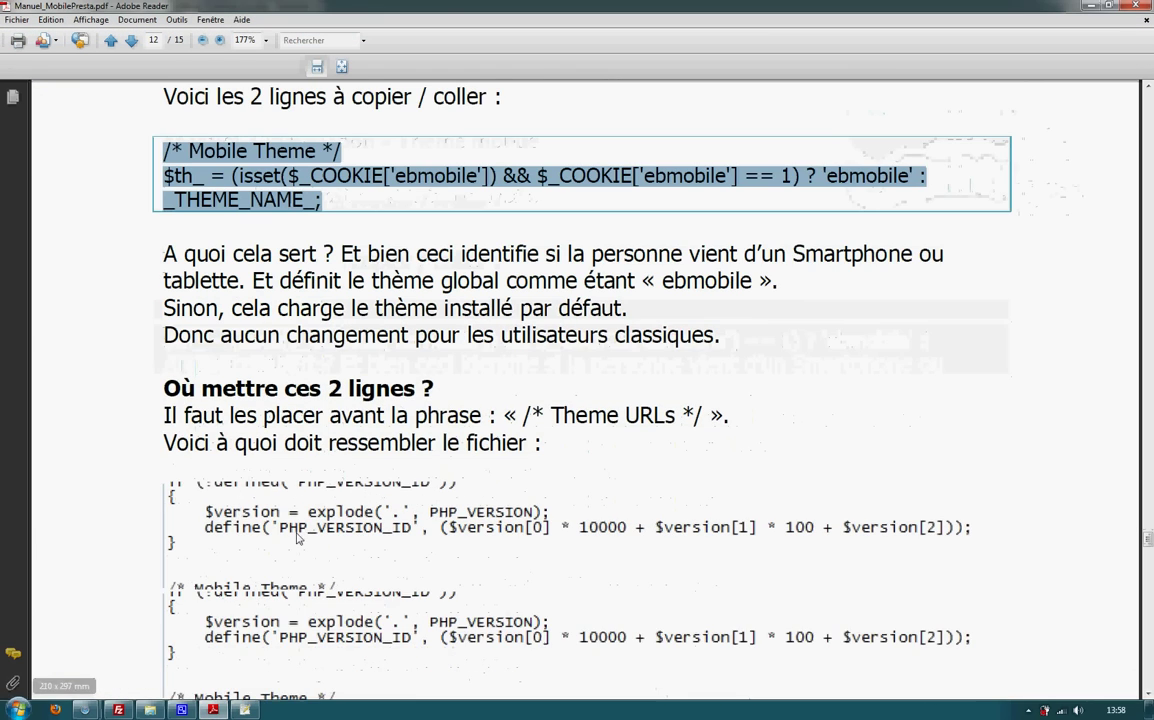
{"action": "scroll", "coordinate": [297, 538], "scroll_direction": "down", "scroll_amount": 4}
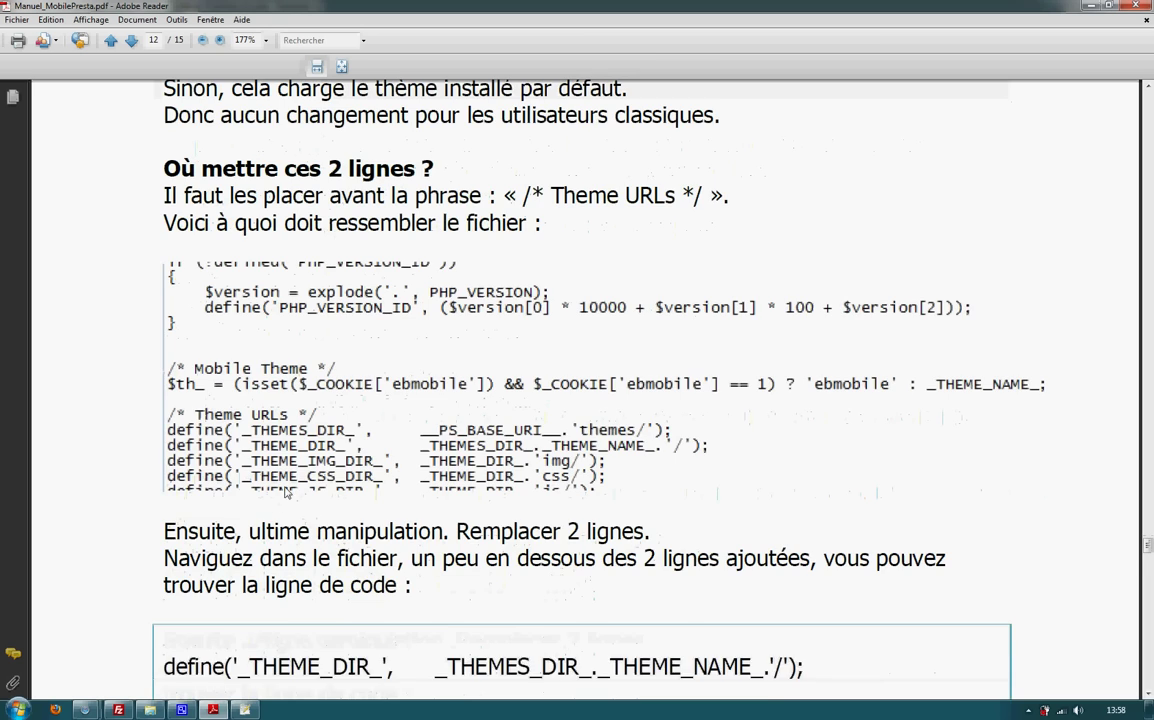
{"action": "scroll", "coordinate": [287, 492], "scroll_direction": "down", "scroll_amount": 4}
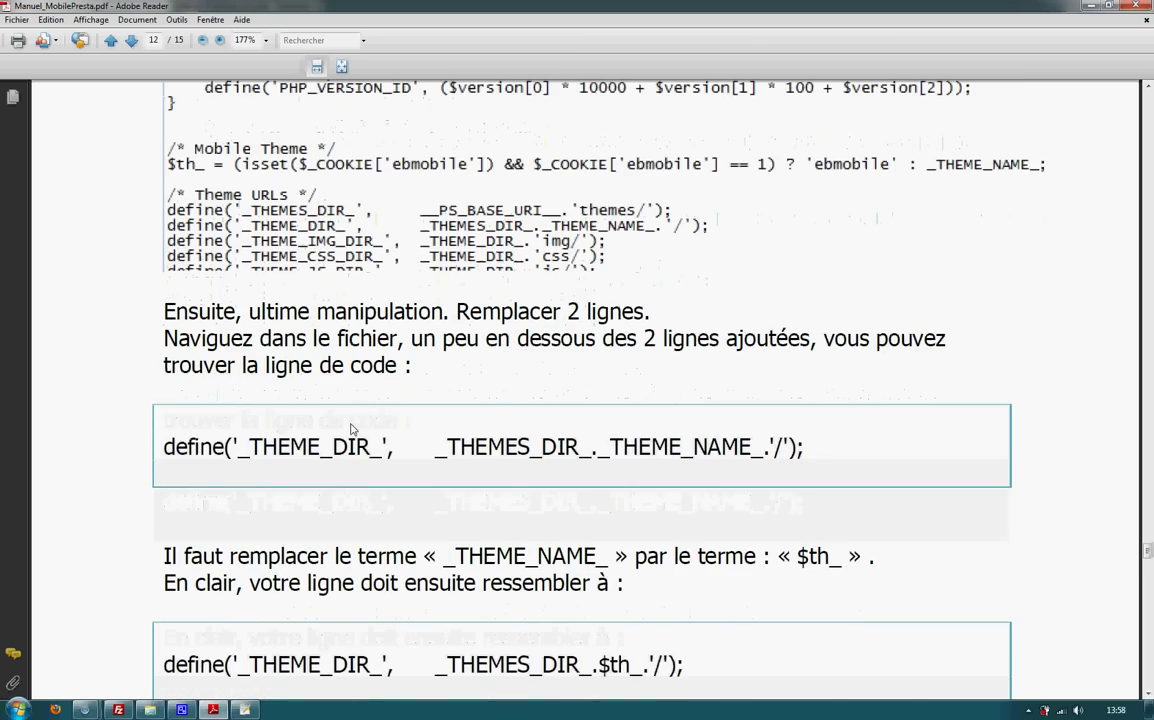
{"action": "scroll", "coordinate": [350, 430], "scroll_direction": "down", "scroll_amount": 2}
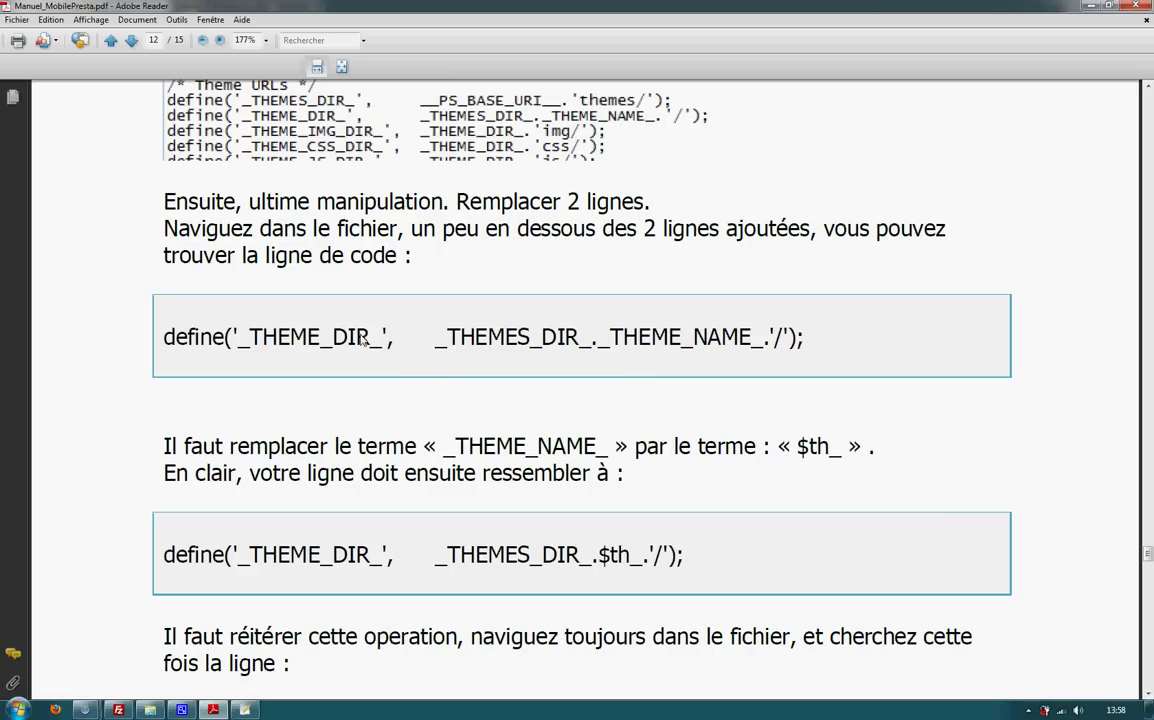
{"action": "left_click_drag", "start_coordinate": [602, 349], "coordinate": [761, 341]}
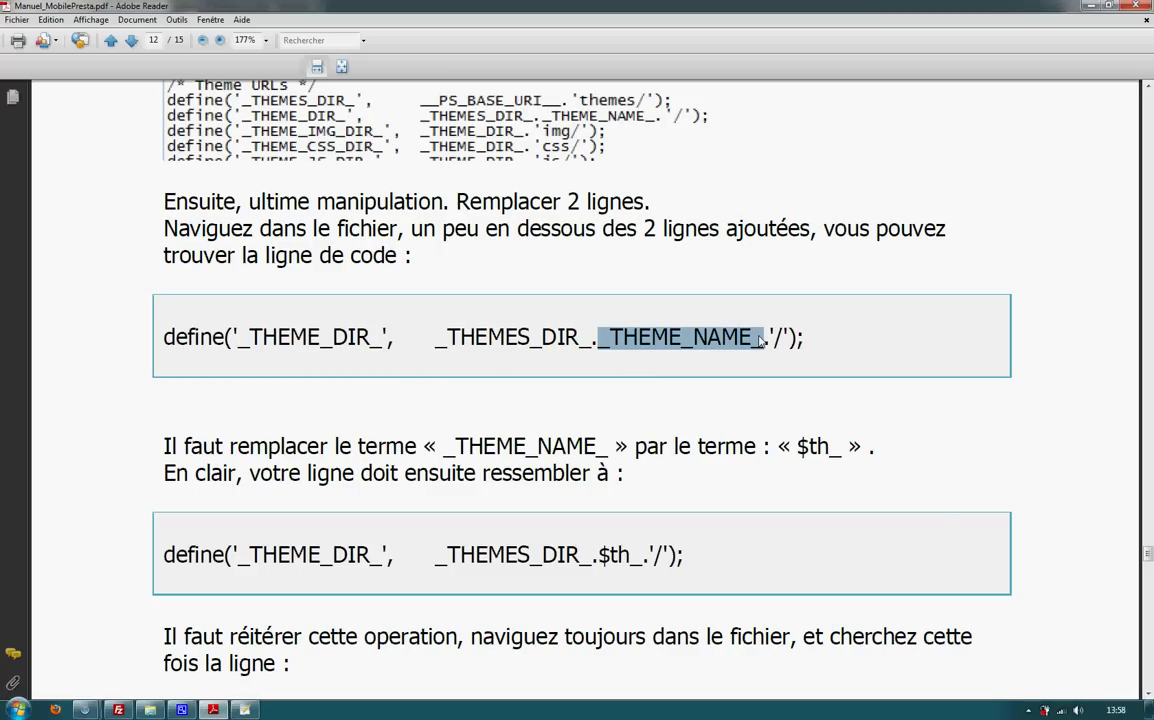
{"action": "left_click_drag", "start_coordinate": [641, 558], "coordinate": [596, 560]}
{"action": "left_click", "coordinate": [597, 557]}
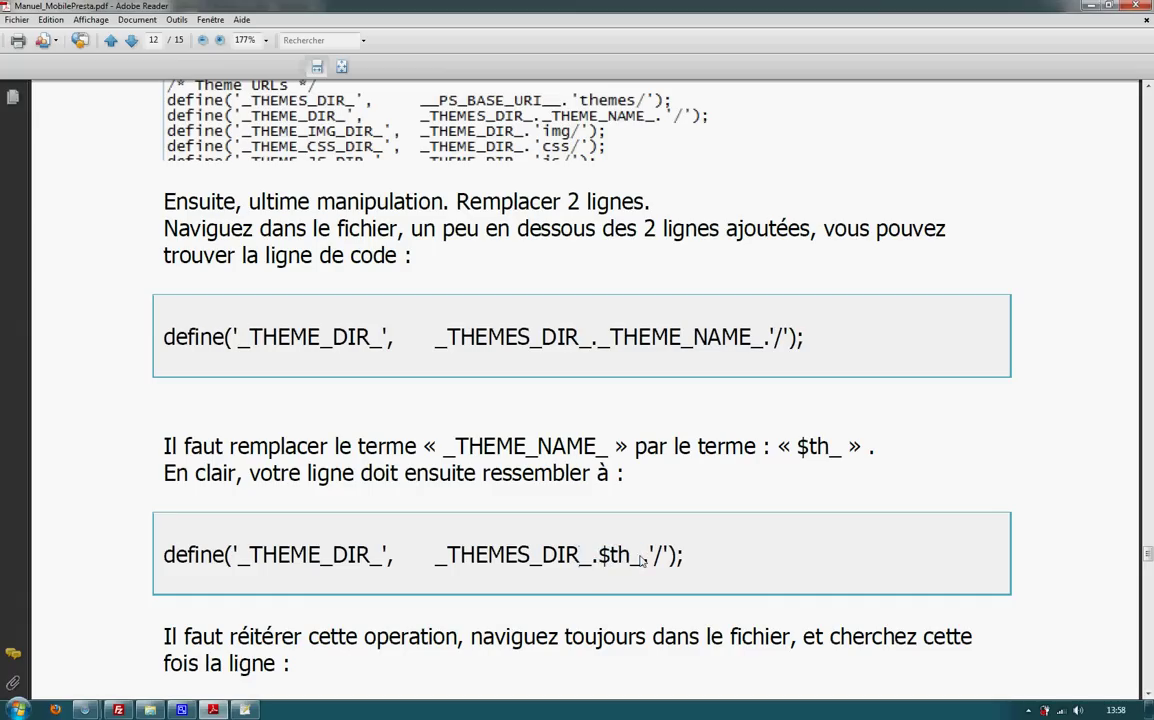
{"action": "left_click_drag", "start_coordinate": [645, 565], "coordinate": [599, 558]}
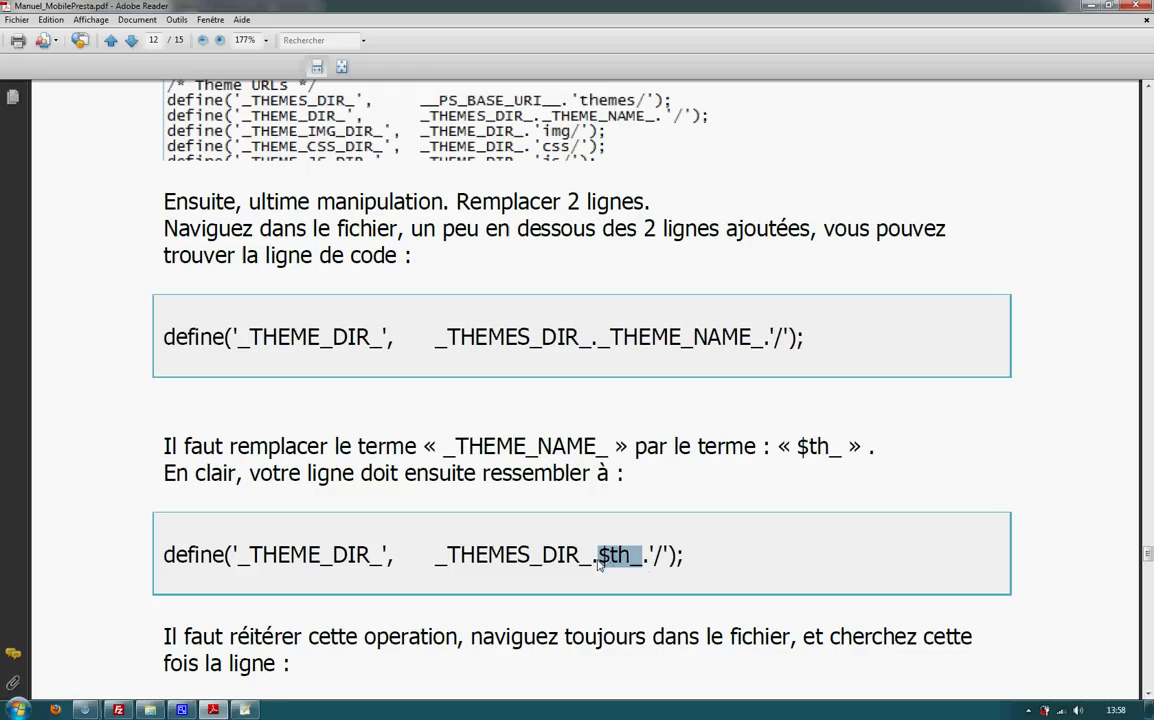
{"action": "right_click", "coordinate": [603, 560]}
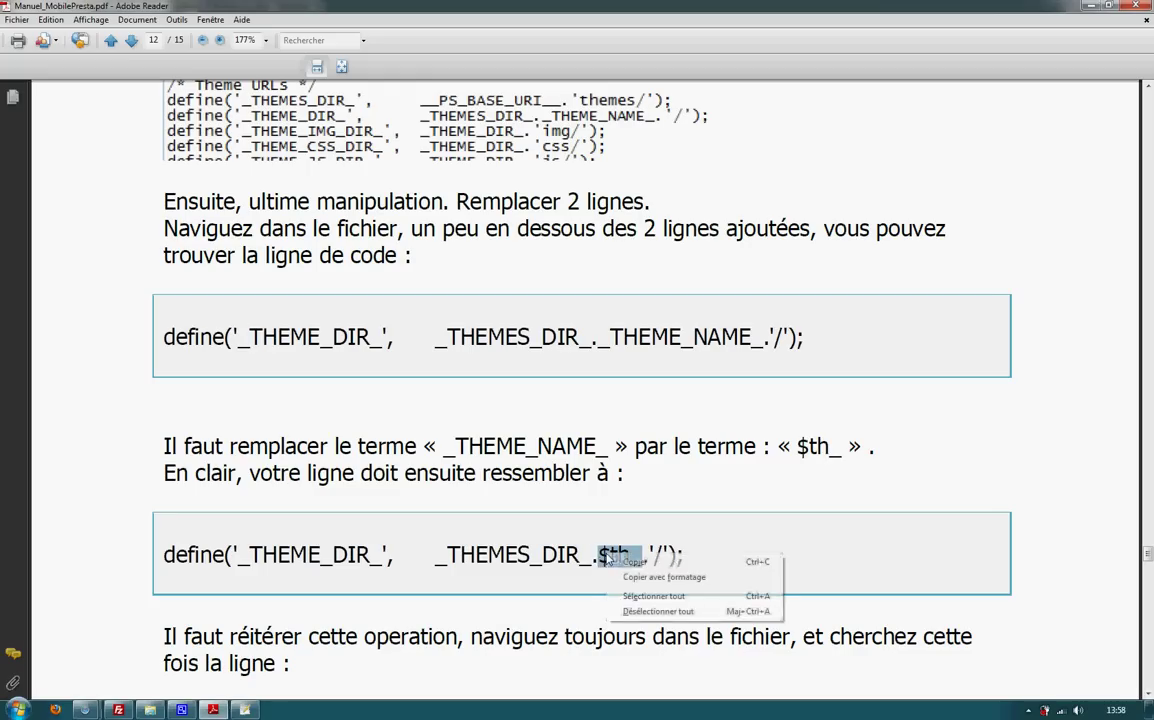
{"action": "left_click", "coordinate": [609, 566]}
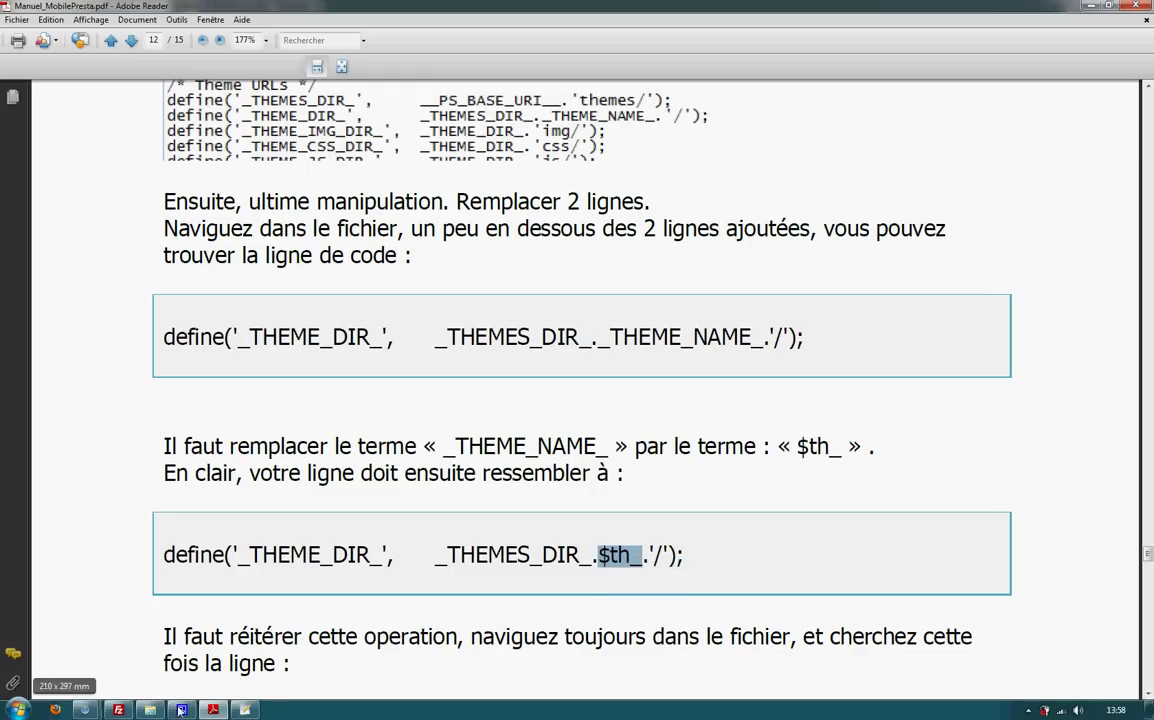
Switch to Notepad++ and replace _THEME_NAME_ with $th_ in the _THEME_DIR_ define under Theme URLs
{"action": "left_click", "coordinate": [244, 709]}
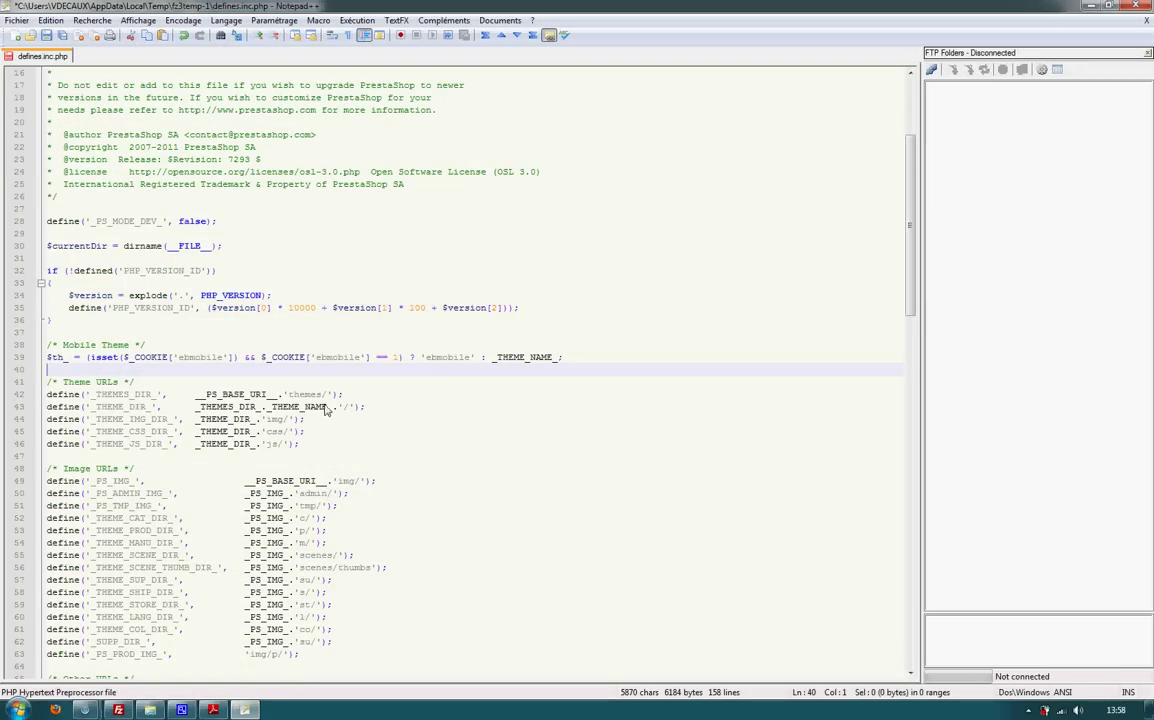
{"action": "left_click_drag", "start_coordinate": [331, 408], "coordinate": [268, 412]}
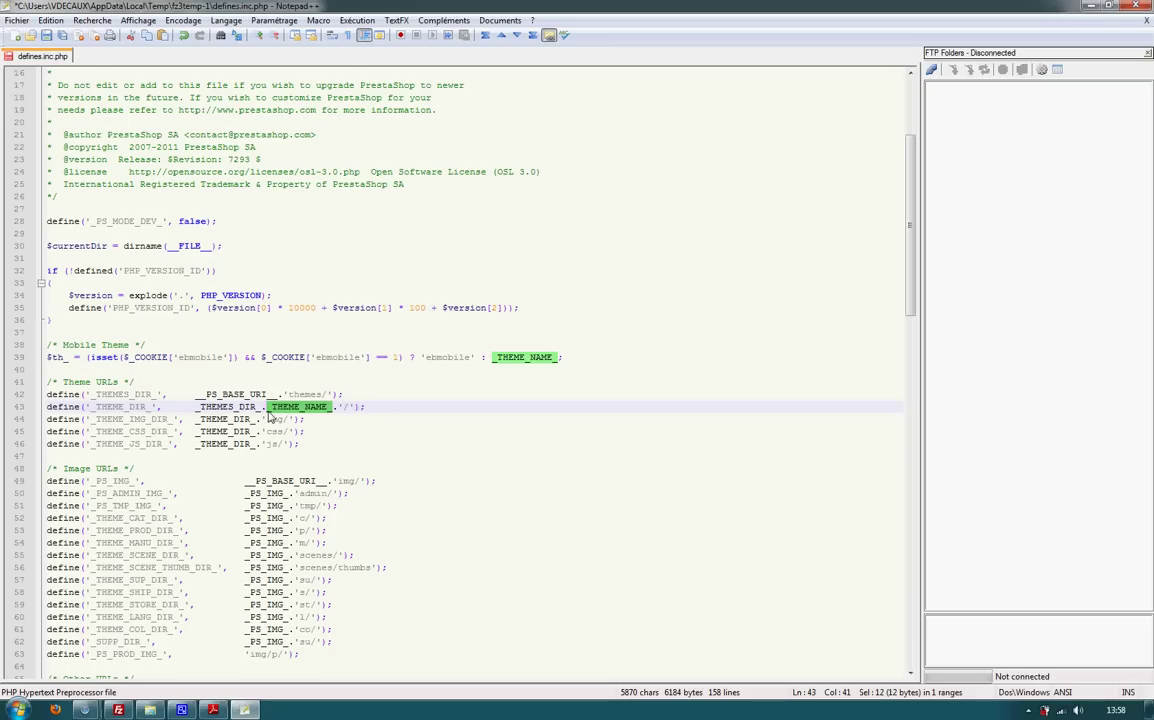
{"action": "right_click", "coordinate": [303, 404]}
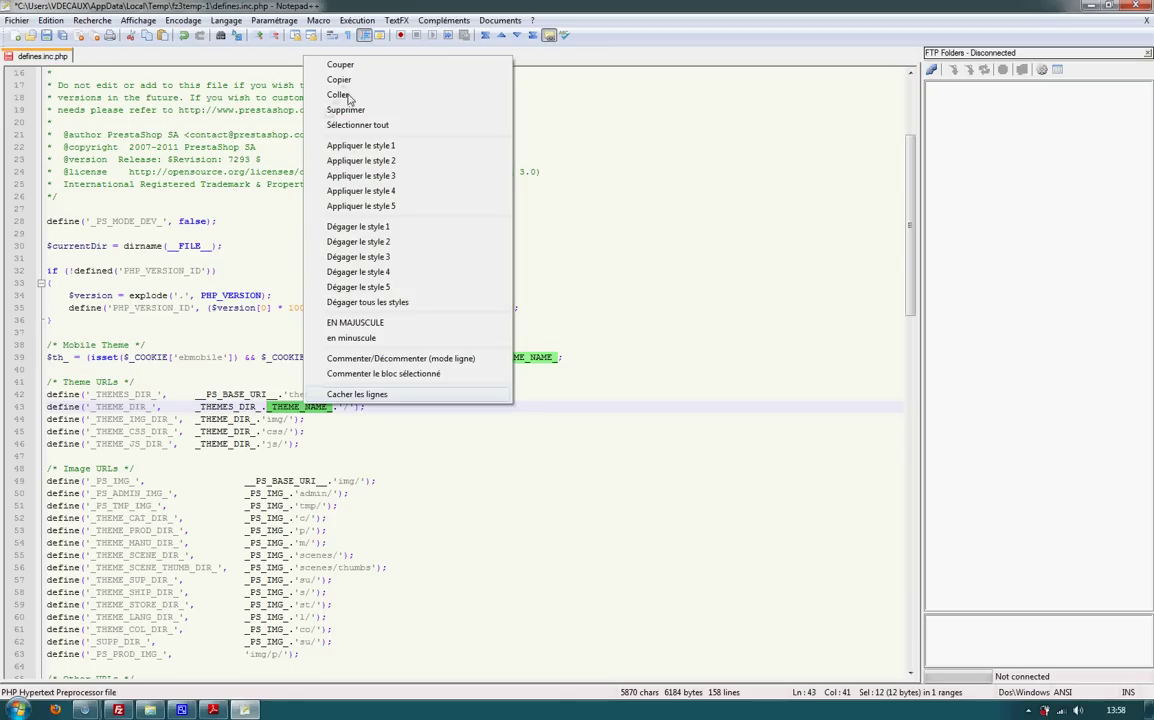
{"action": "left_click", "coordinate": [348, 97]}
{"action": "scroll", "coordinate": [420, 490], "scroll_direction": "down", "scroll_amount": 3}
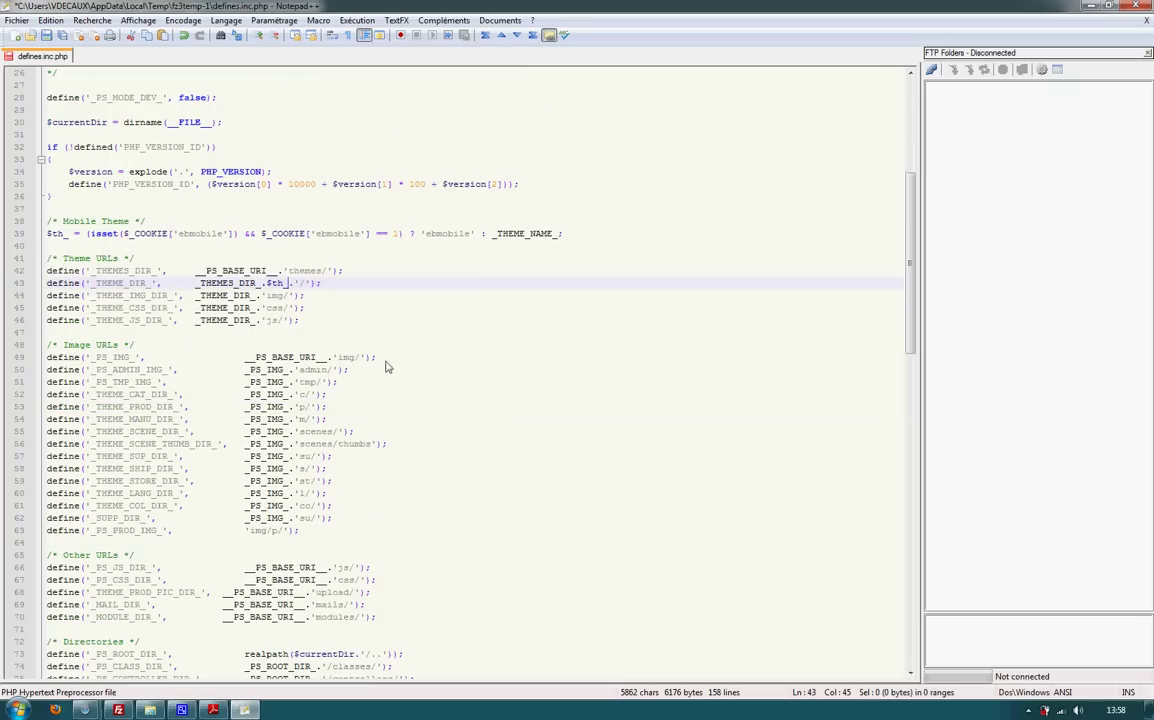
Switch to Windows Explorer, check the defines.inc.php supplied in the pack Mobile config folder, and return to Notepad++
{"action": "left_click", "coordinate": [150, 710]}
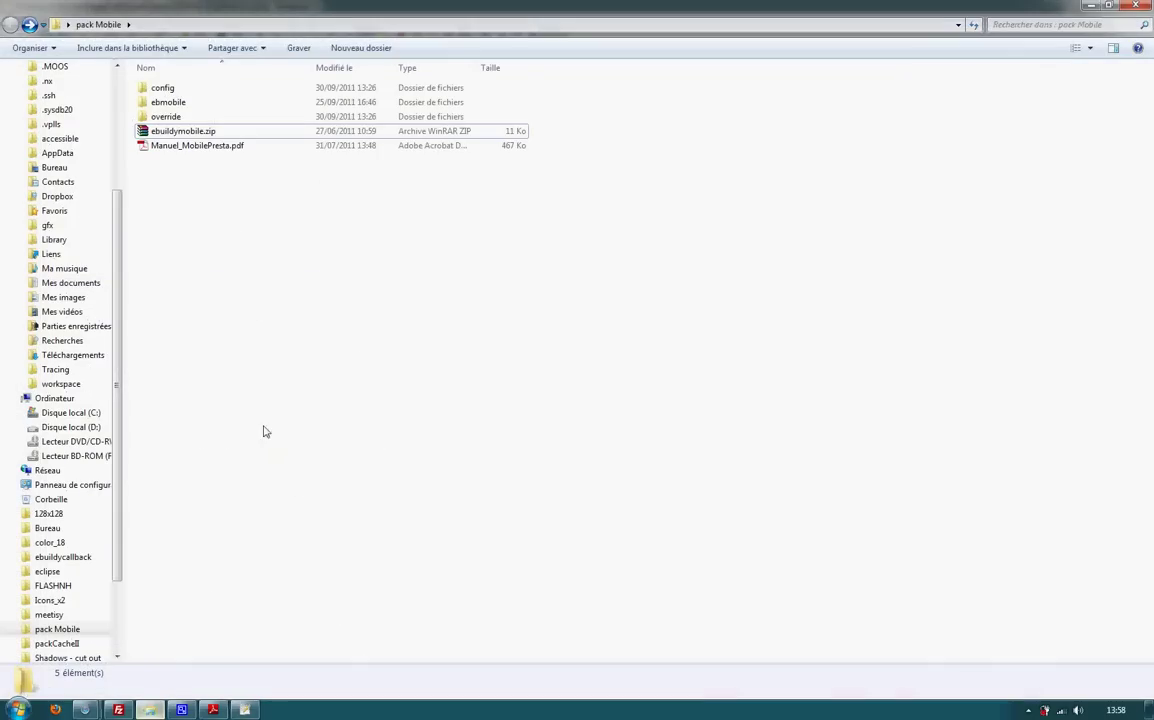
{"action": "double_click", "coordinate": [163, 87]}
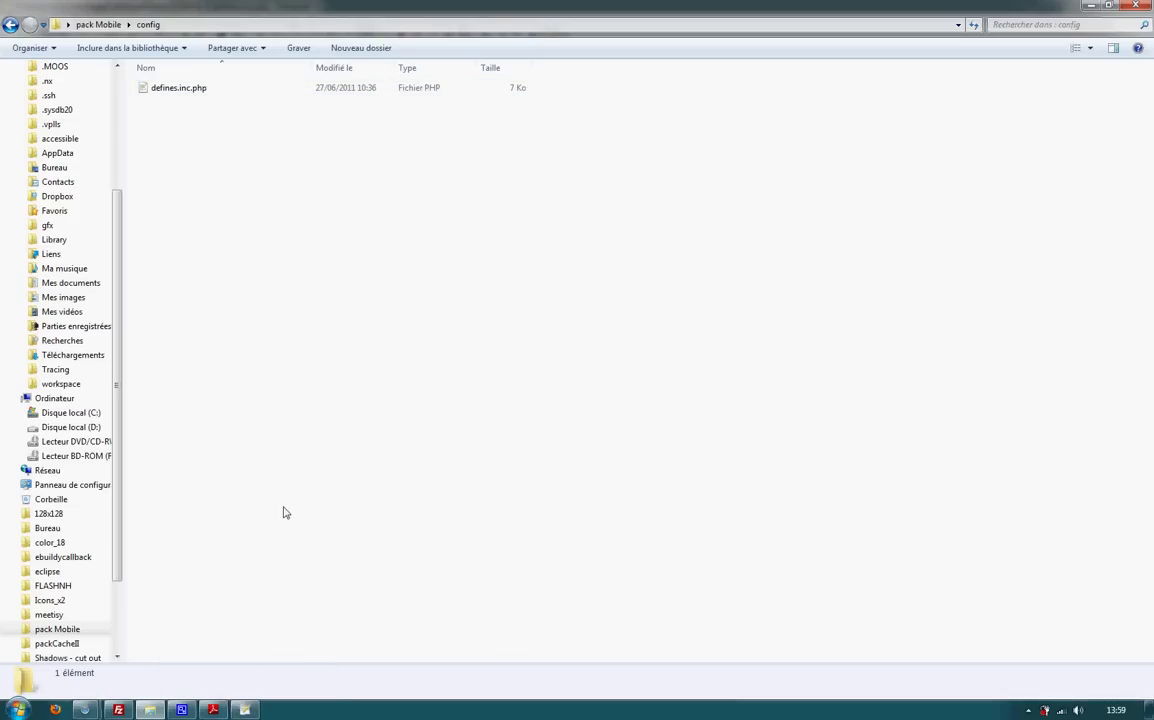
{"action": "left_click", "coordinate": [245, 709]}
Replace _THEME_NAME_ with $th_, copied from the _THEME_DIR_ line, in the _PS_THEME_DIR_ define under Directories
{"action": "scroll", "coordinate": [349, 460], "scroll_direction": "down", "scroll_amount": 3}
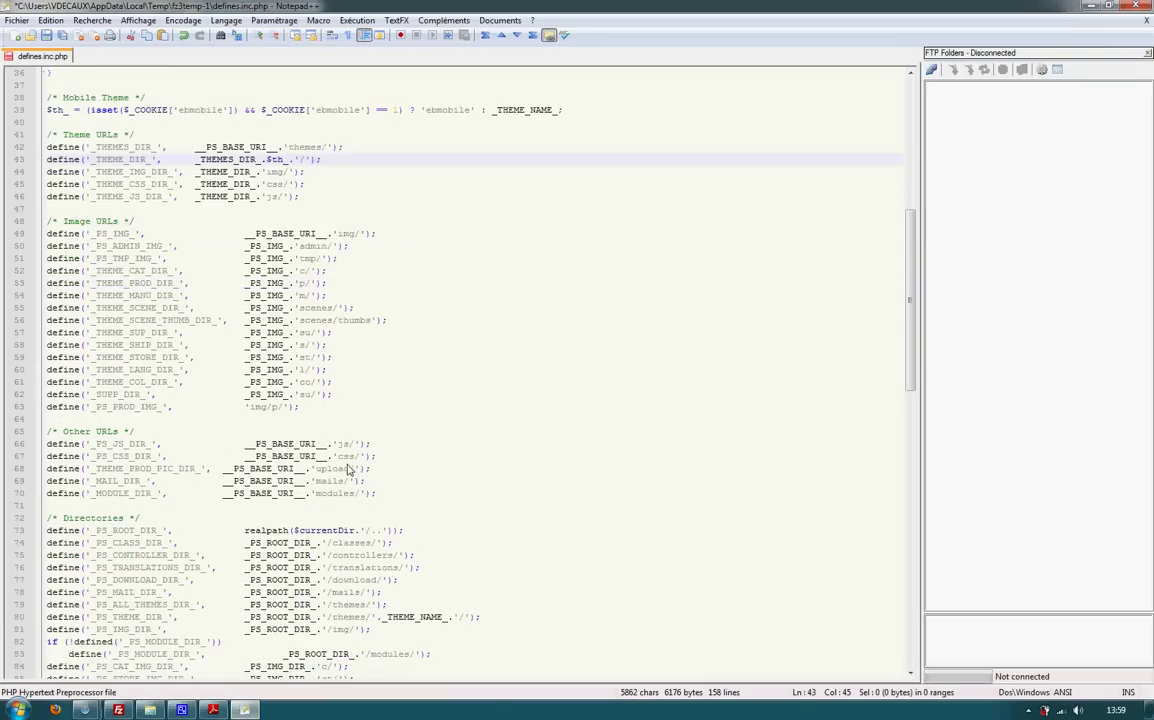
{"action": "scroll", "coordinate": [385, 548], "scroll_direction": "down", "scroll_amount": 2}
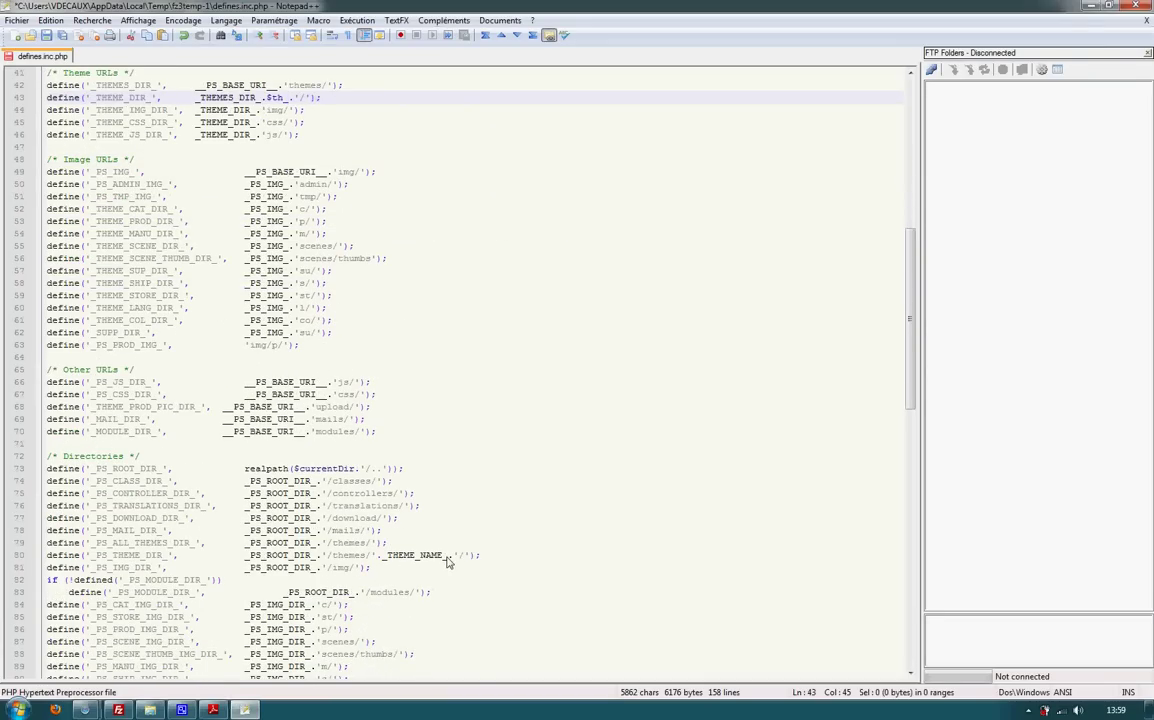
{"action": "left_click", "coordinate": [447, 556]}
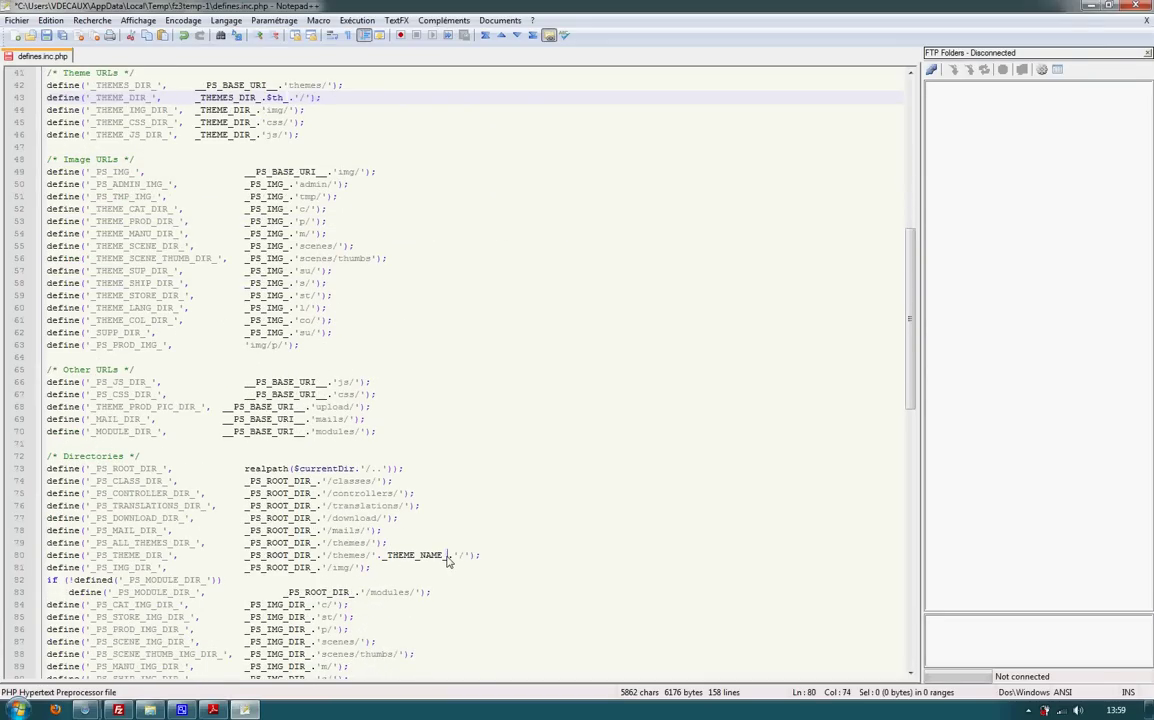
{"action": "scroll", "coordinate": [275, 150], "scroll_direction": "up", "scroll_amount": 2}
{"action": "left_click", "coordinate": [282, 160]}
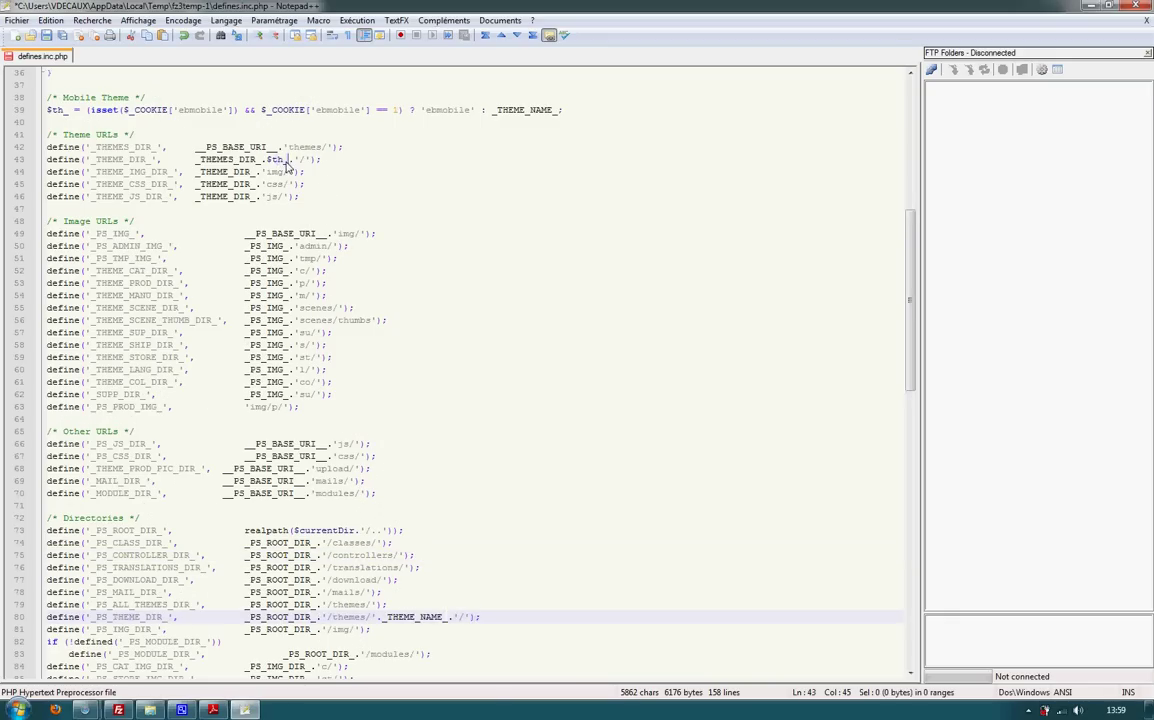
{"action": "left_click_drag", "start_coordinate": [287, 163], "coordinate": [266, 161]}
{"action": "key", "text": "cmd+c"}
{"action": "scroll", "coordinate": [374, 363], "scroll_direction": "down", "scroll_amount": 3}
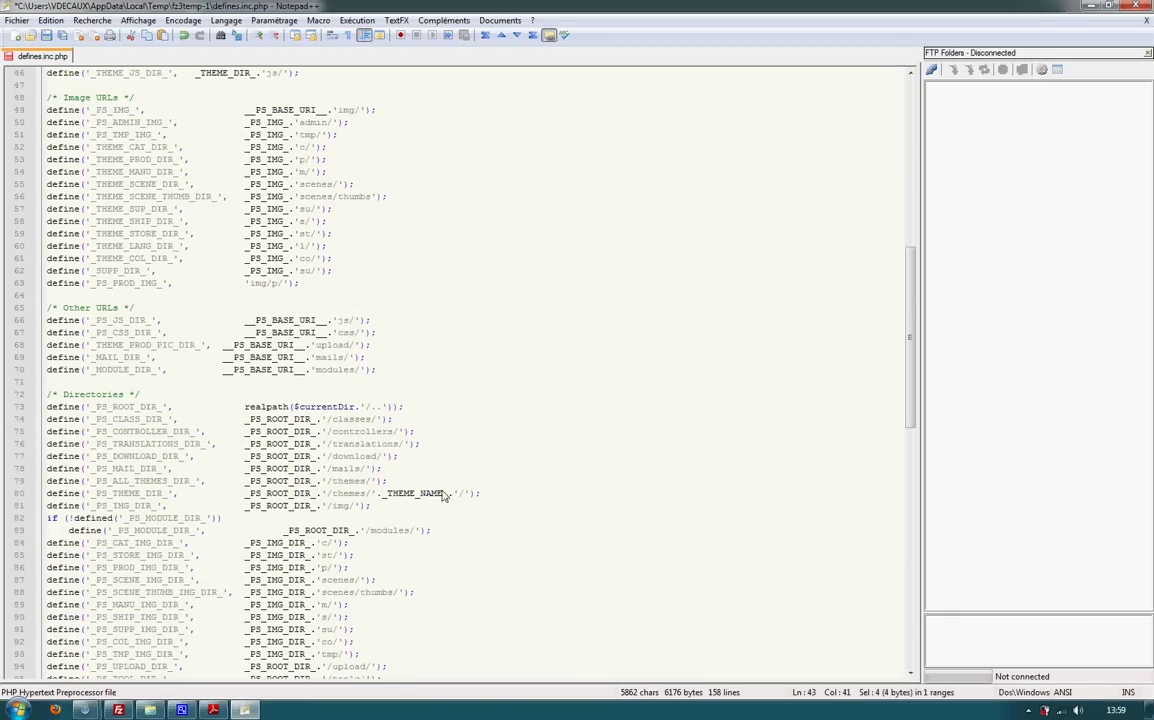
{"action": "double_click", "coordinate": [400, 493]}
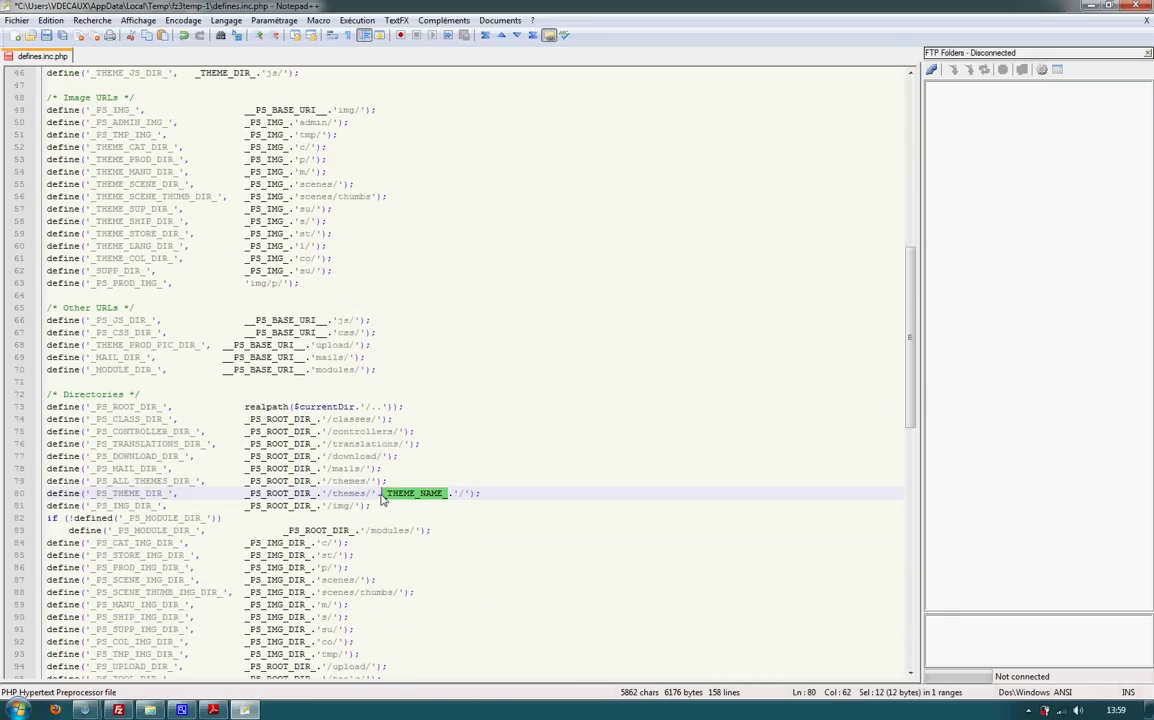
{"action": "right_click", "coordinate": [390, 491]}
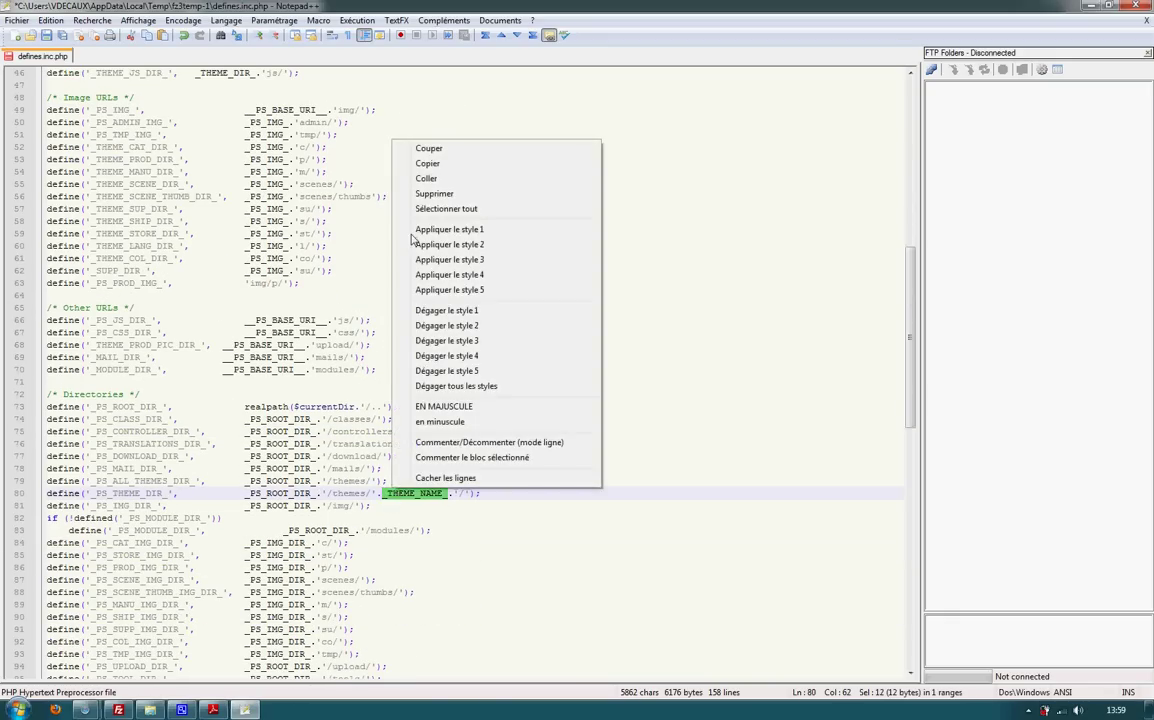
{"action": "left_click", "coordinate": [448, 179]}
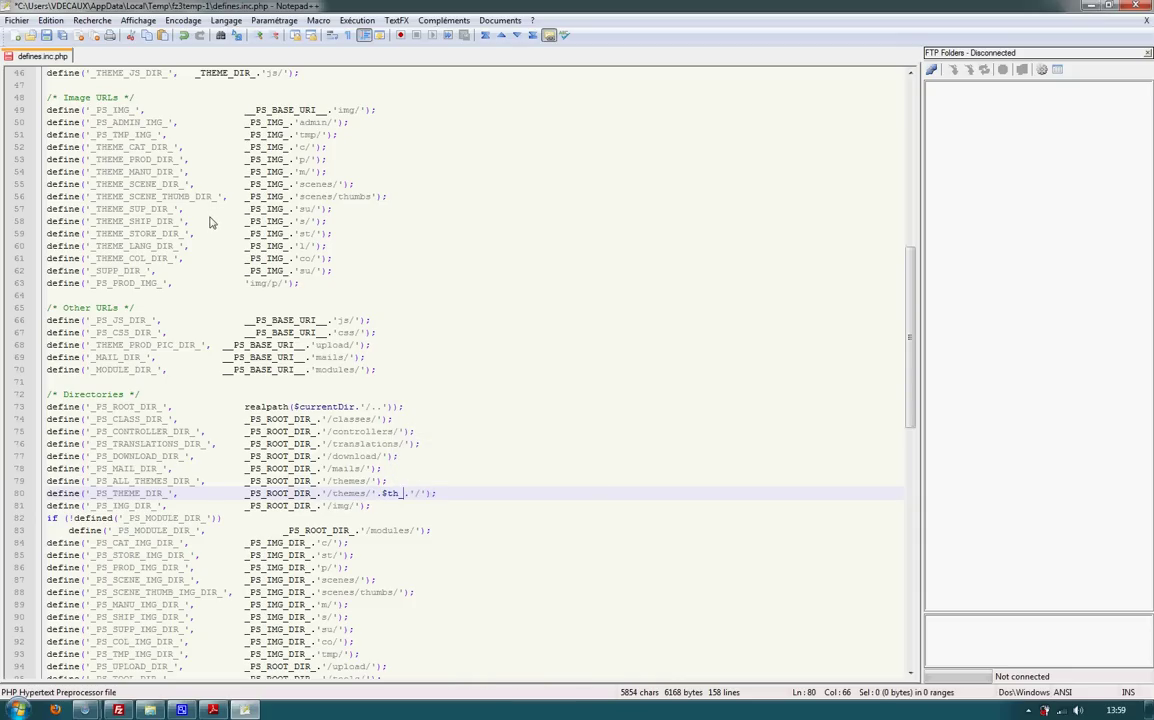
Save defines.inc.php, switch to FileZilla and accept sending the modified file back to /prestashop/config on the server
{"action": "left_click", "coordinate": [17, 20]}
{"action": "left_click", "coordinate": [46, 87]}
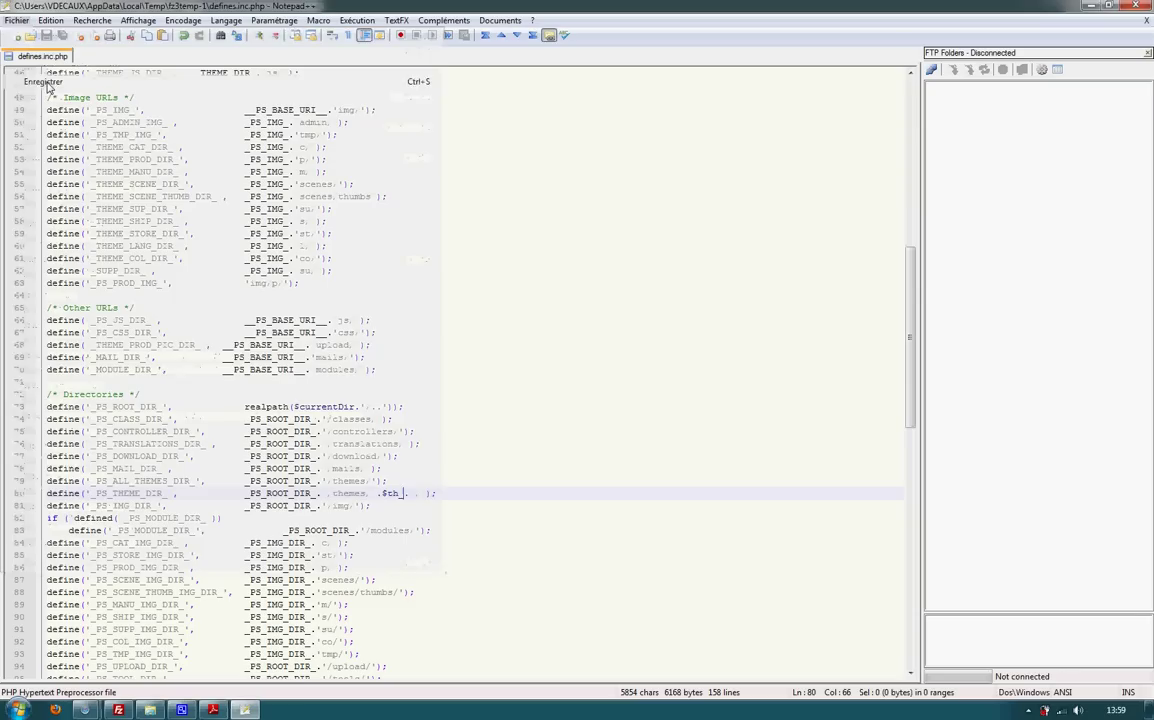
{"action": "left_click", "coordinate": [118, 709]}
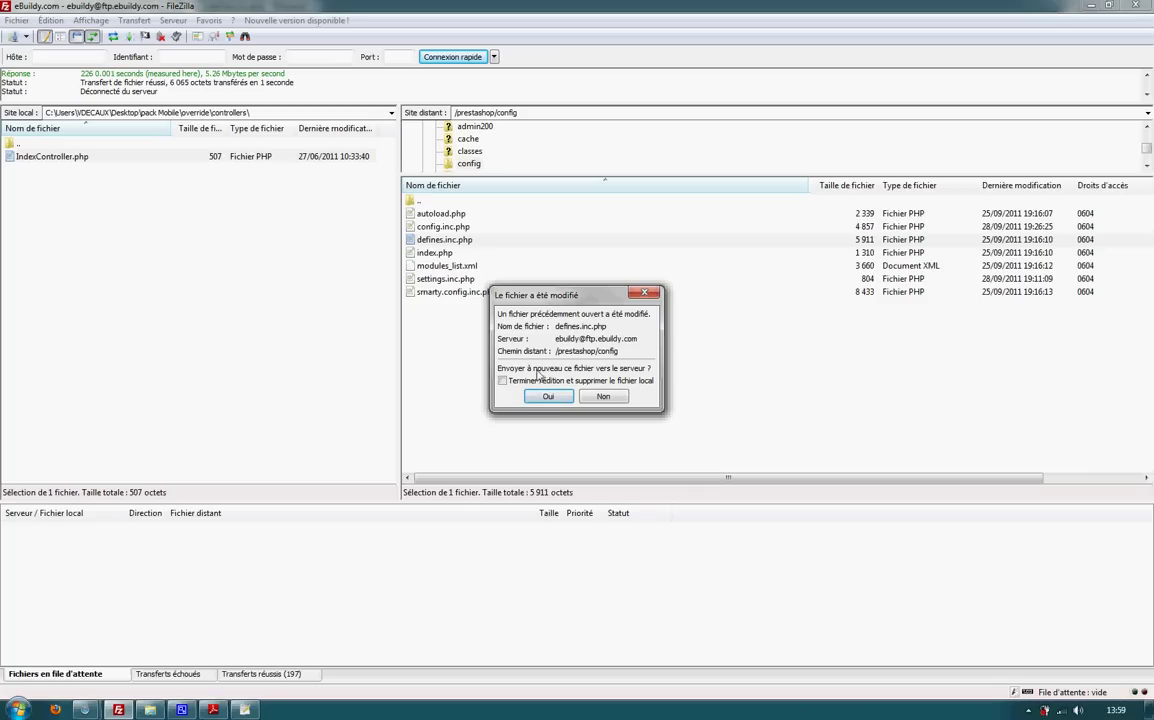
{"action": "left_click", "coordinate": [547, 397]}
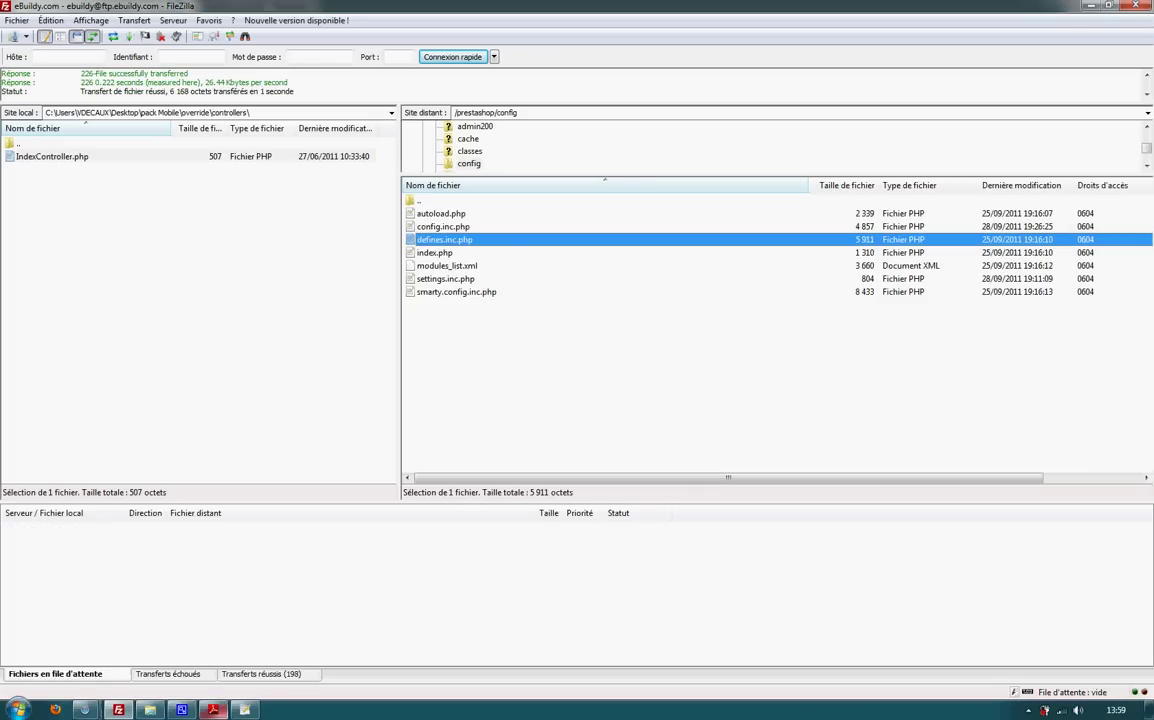
Switch to the manual in Adobe Reader and review the modified _PS_THEME_DIR_ line and the full file listing on pages 13 and 14
{"action": "left_click", "coordinate": [213, 709]}
{"action": "scroll", "coordinate": [517, 392], "scroll_direction": "down", "scroll_amount": 3}
{"action": "scroll", "coordinate": [517, 392], "scroll_direction": "down", "scroll_amount": 10}
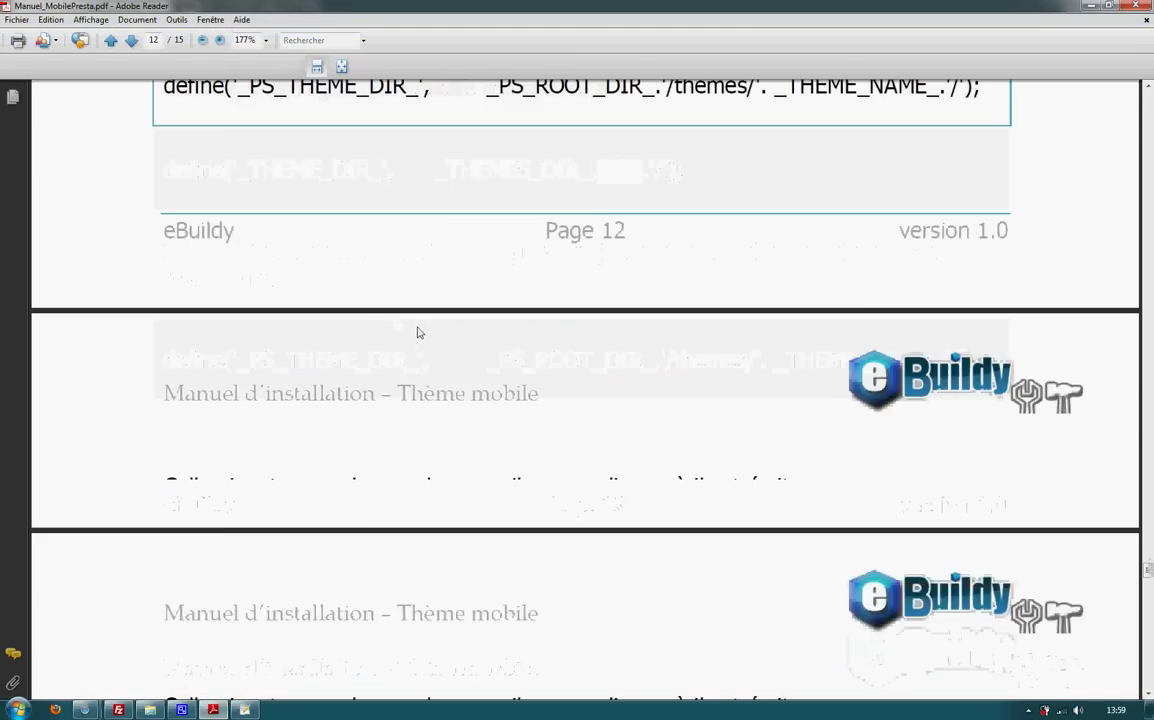
{"action": "scroll", "coordinate": [447, 459], "scroll_direction": "down", "scroll_amount": 4}
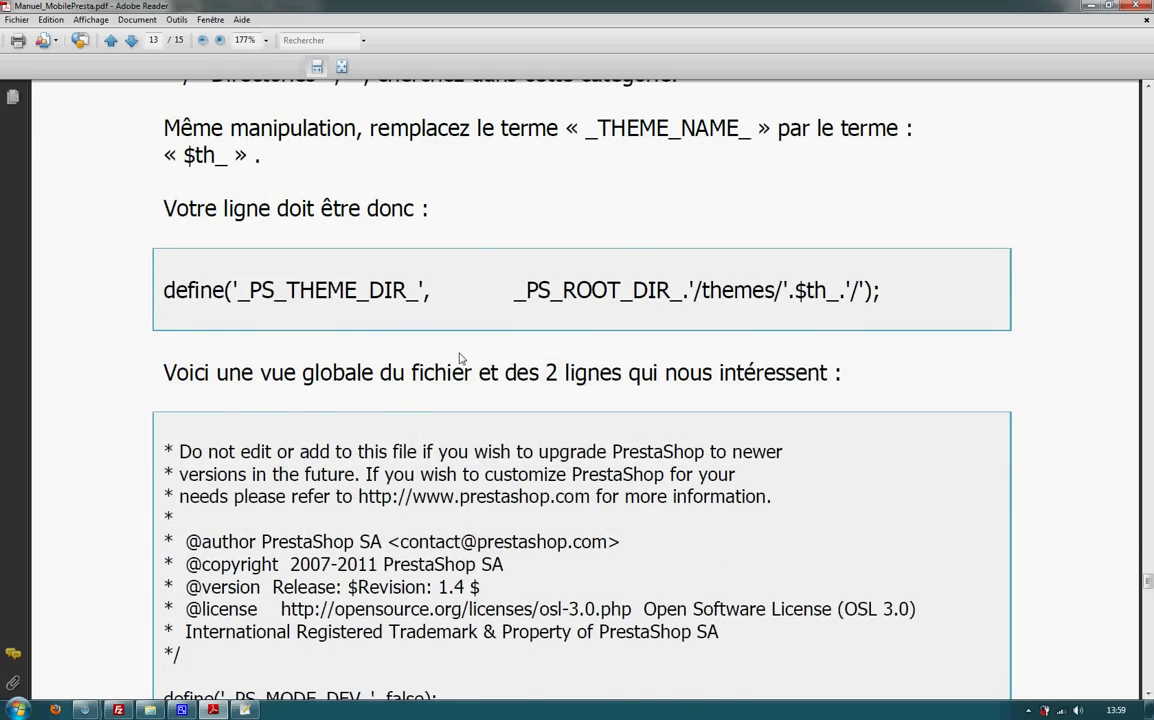
{"action": "scroll", "coordinate": [461, 360], "scroll_direction": "down", "scroll_amount": 14}
{"action": "scroll", "coordinate": [384, 358], "scroll_direction": "up", "scroll_amount": 11}
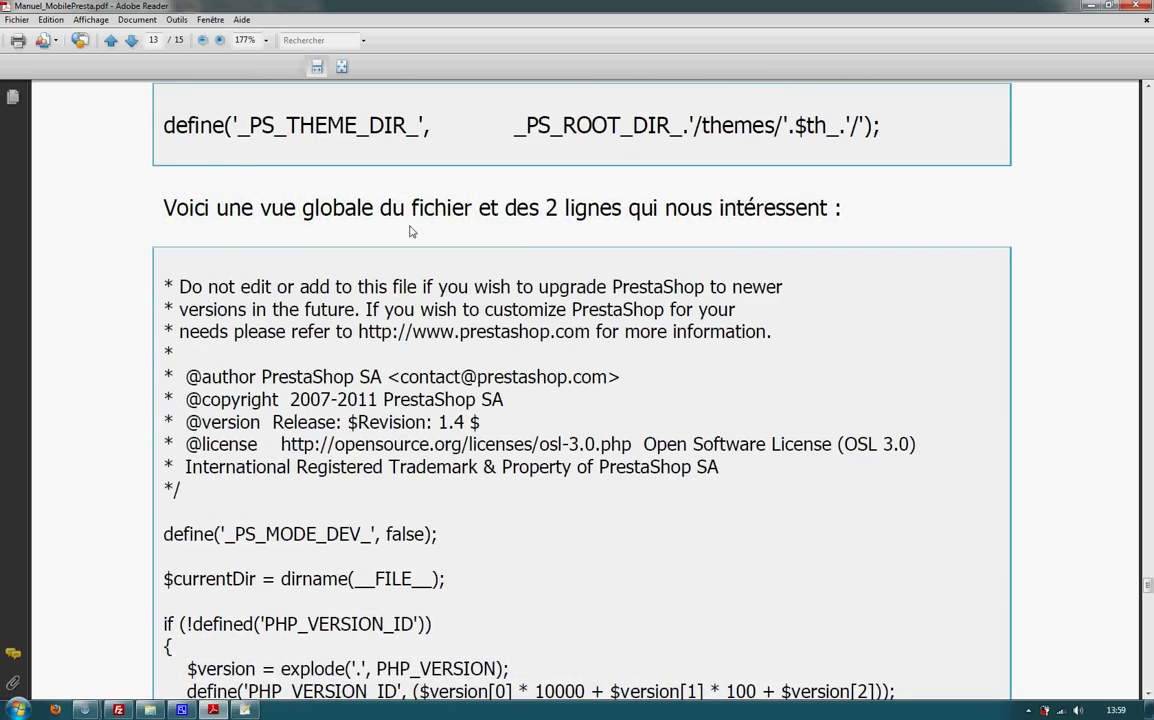
{"action": "scroll", "coordinate": [320, 295], "scroll_direction": "up", "scroll_amount": 2}
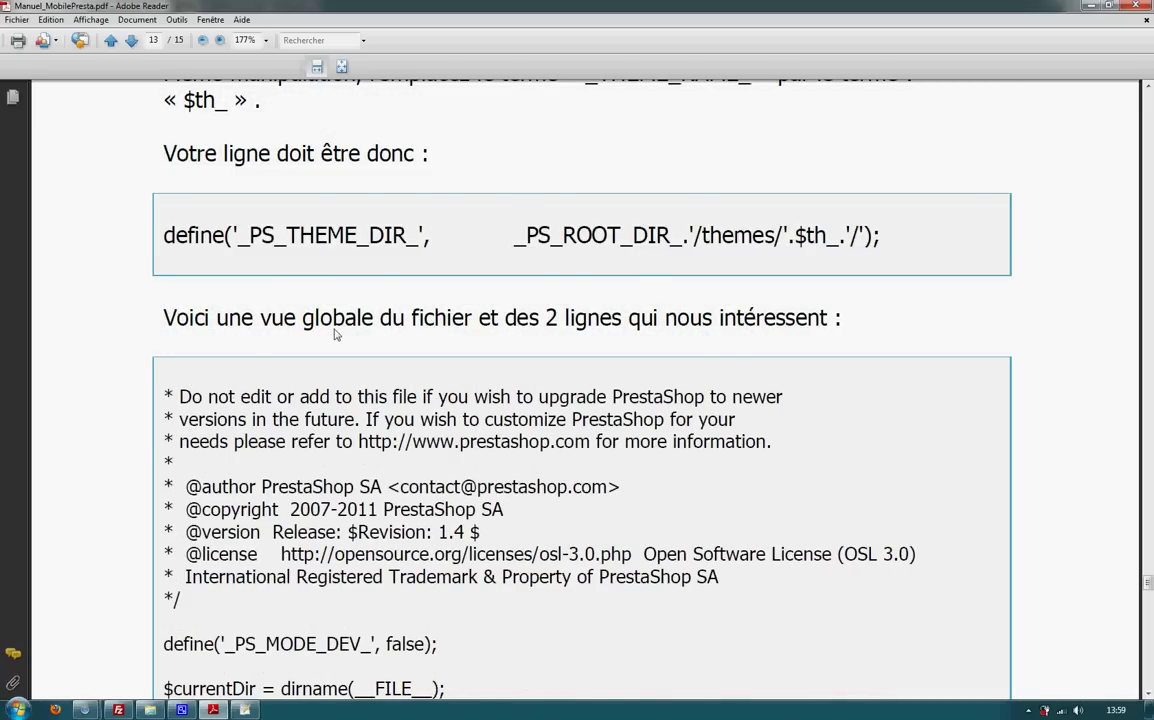
{"action": "scroll", "coordinate": [213, 541], "scroll_direction": "down", "scroll_amount": 6}
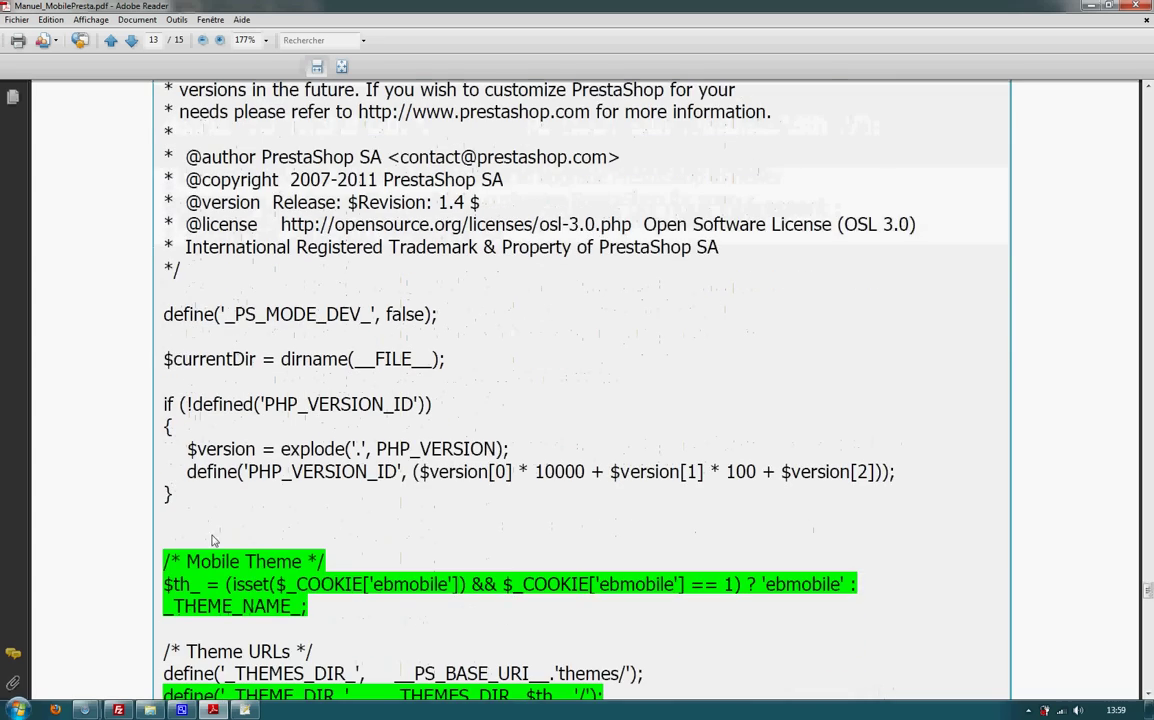
{"action": "scroll", "coordinate": [400, 525], "scroll_direction": "down", "scroll_amount": 5}
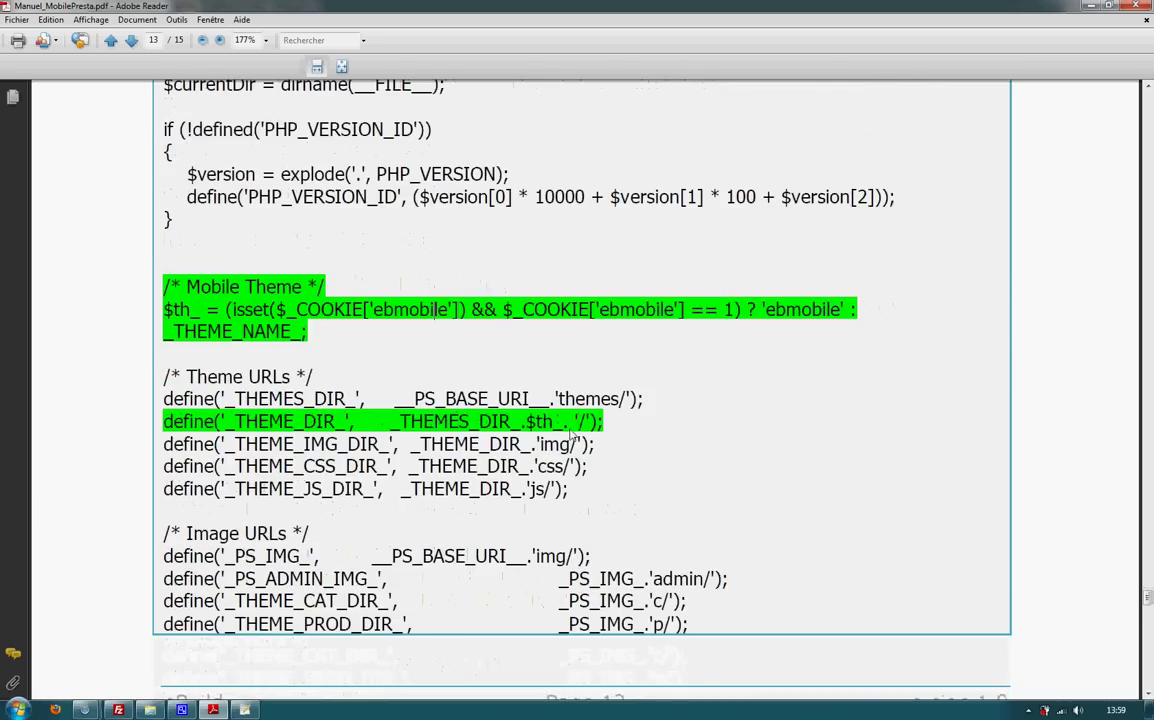
{"action": "scroll", "coordinate": [575, 437], "scroll_direction": "down", "scroll_amount": 20}
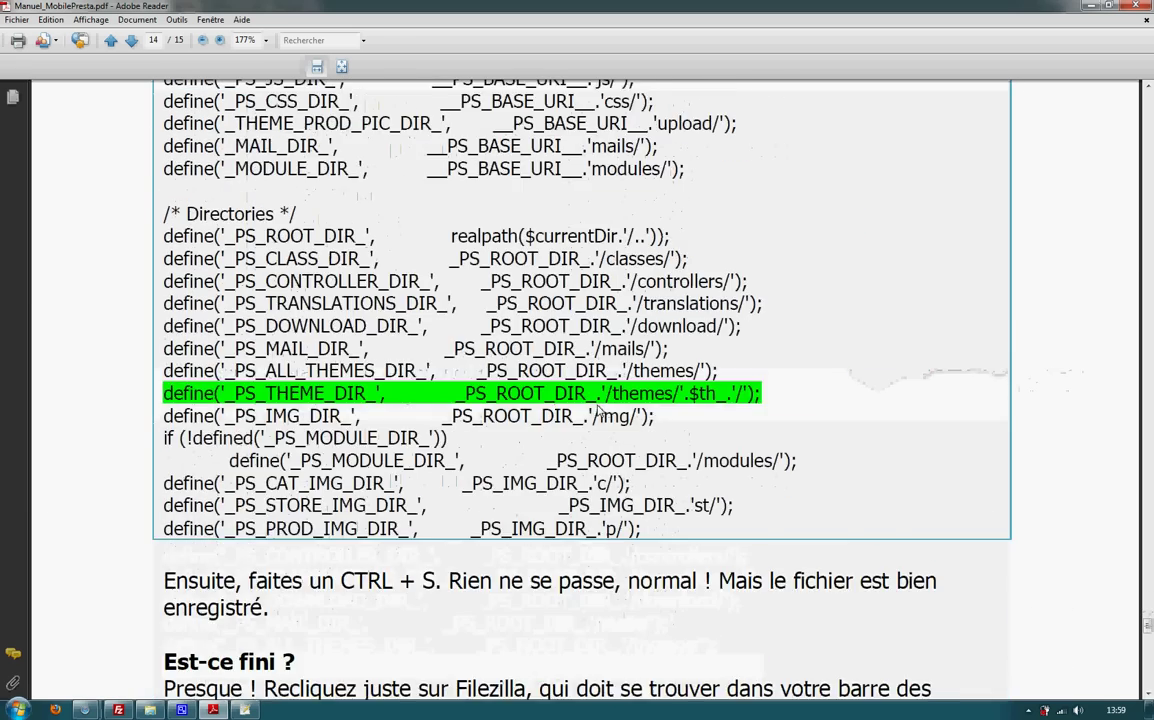
{"action": "scroll", "coordinate": [598, 413], "scroll_direction": "down", "scroll_amount": 4}
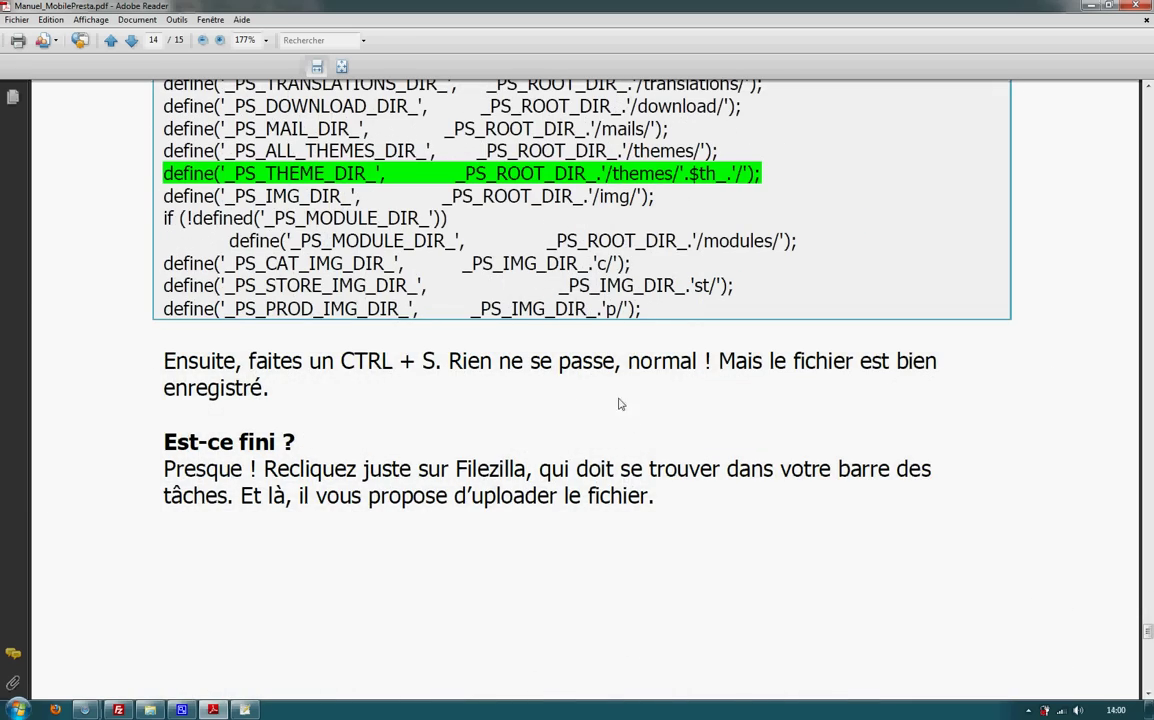
Read the manual's closing instructions on pages 14 and 15 about uploading the file and testing the mobile site
{"action": "scroll", "coordinate": [620, 404], "scroll_direction": "down", "scroll_amount": 6}
{"action": "scroll", "coordinate": [621, 401], "scroll_direction": "up", "scroll_amount": 2}
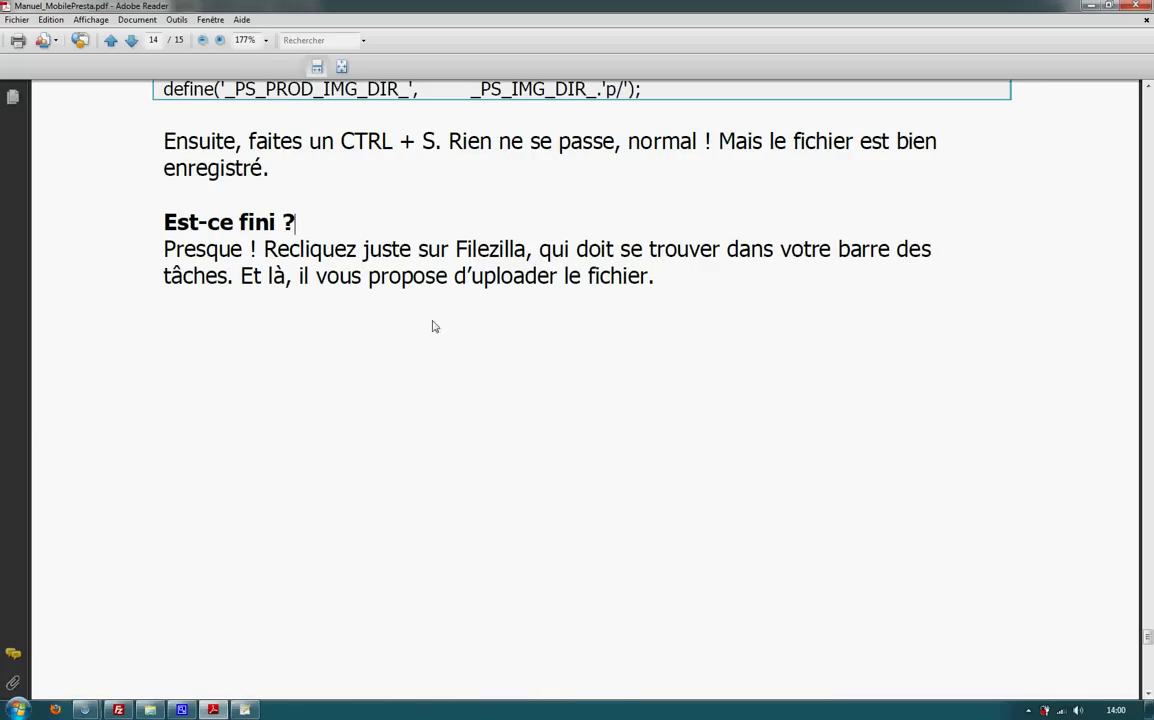
{"action": "scroll", "coordinate": [366, 484], "scroll_direction": "down", "scroll_amount": 10}
{"action": "scroll", "coordinate": [359, 493], "scroll_direction": "down", "scroll_amount": 10}
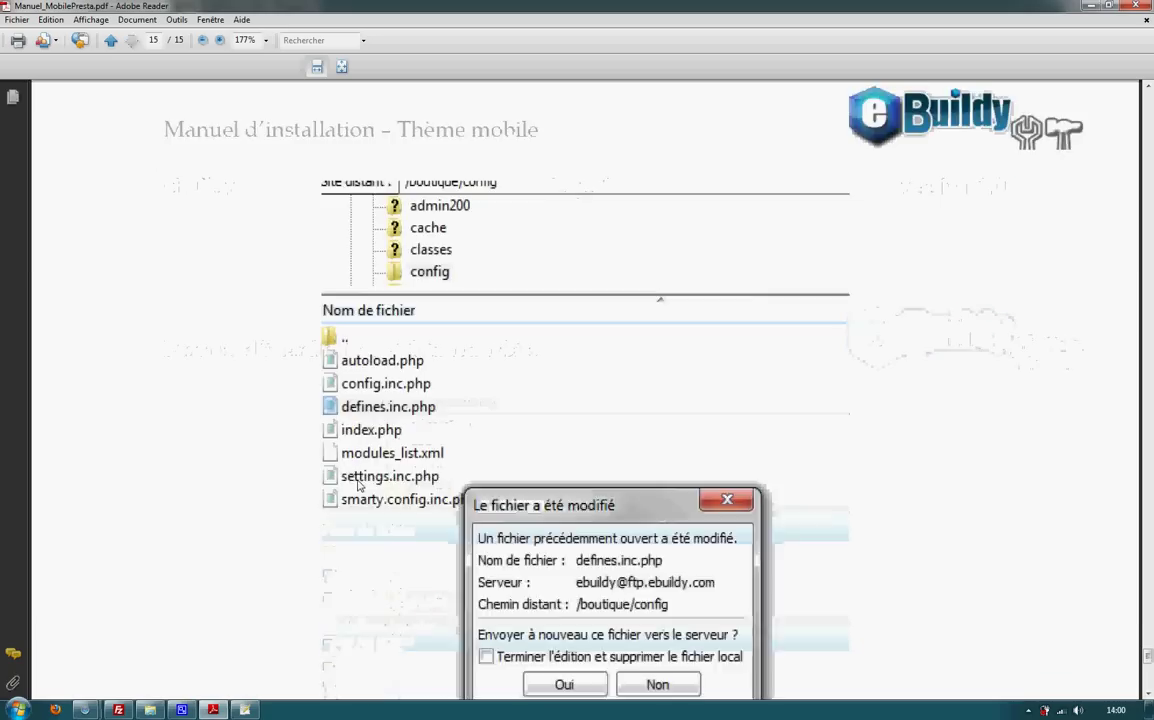
{"action": "scroll", "coordinate": [349, 300], "scroll_direction": "down", "scroll_amount": 5}
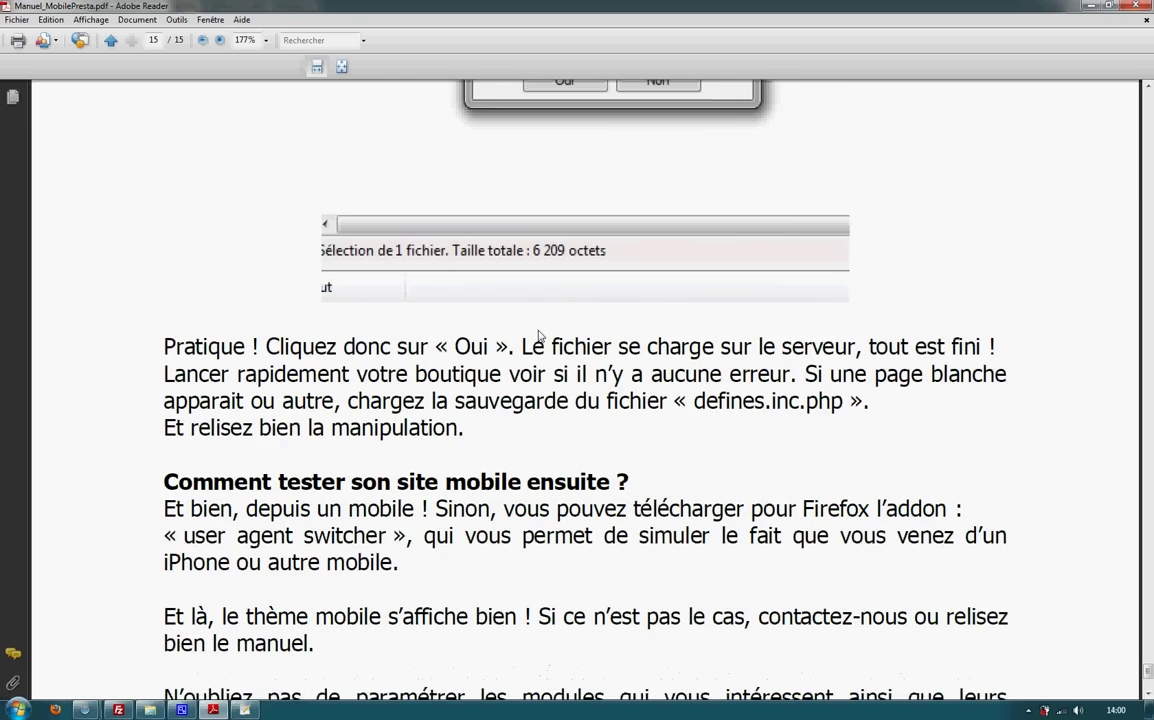
{"action": "scroll", "coordinate": [520, 295], "scroll_direction": "up", "scroll_amount": 3}
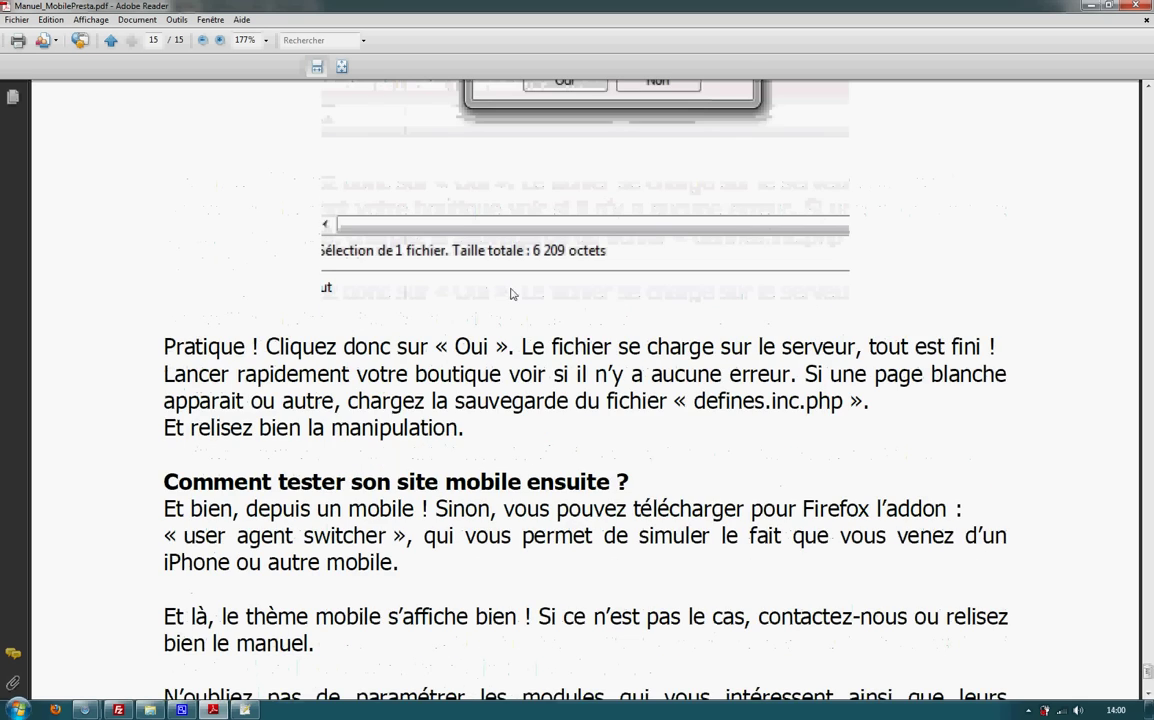
{"action": "scroll", "coordinate": [510, 300], "scroll_direction": "up", "scroll_amount": 2}
{"action": "scroll", "coordinate": [467, 450], "scroll_direction": "down", "scroll_amount": 2}
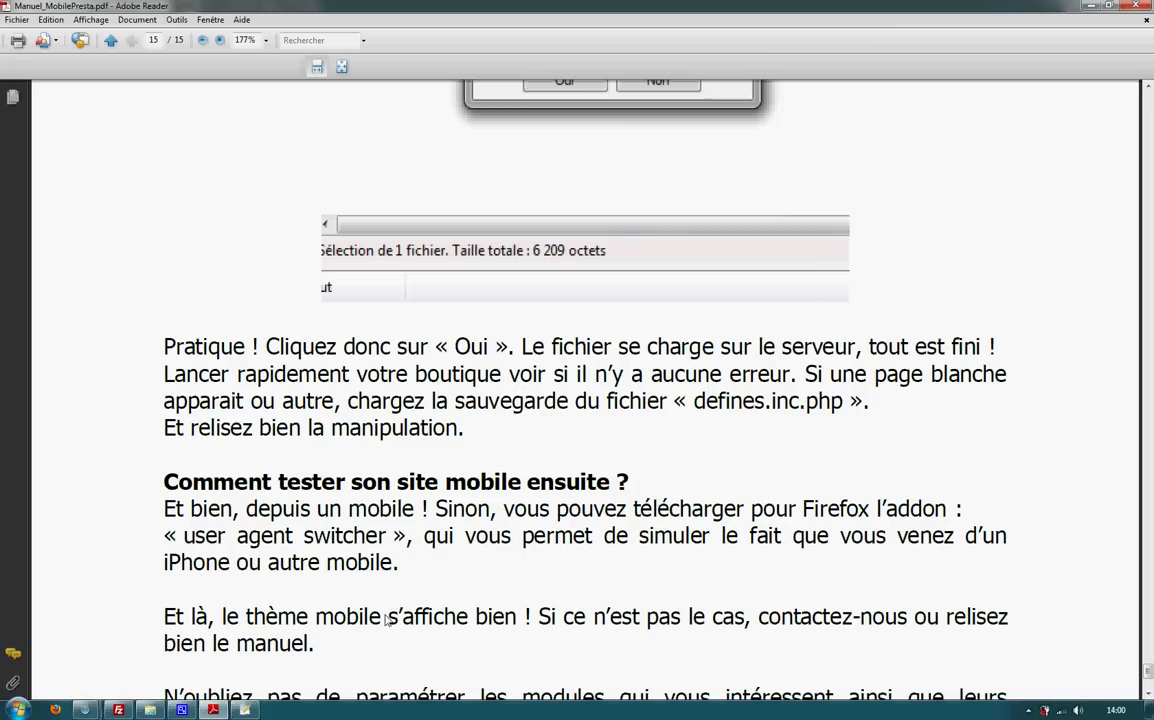
Switch to the demo shop in Safari and set the browser's user agent to Par défaut (automatiquement choisi)
{"action": "mouse_move", "coordinate": [85, 709]}
{"action": "left_click", "coordinate": [118, 657]}
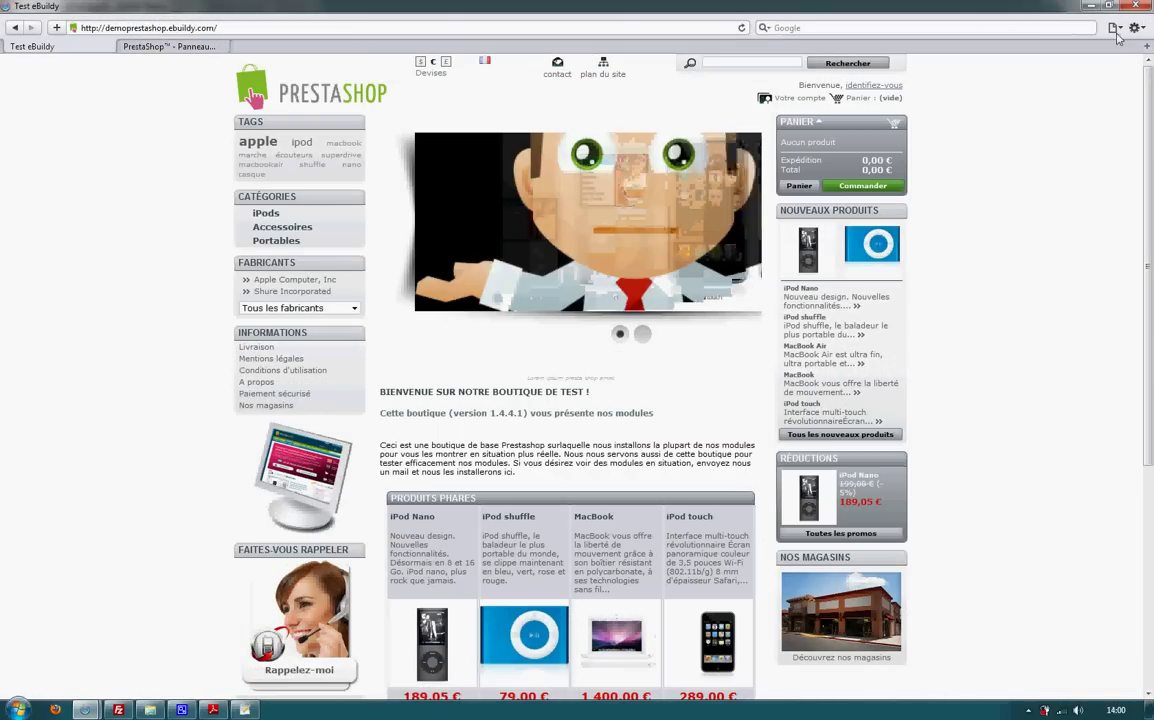
{"action": "left_click", "coordinate": [1114, 29]}
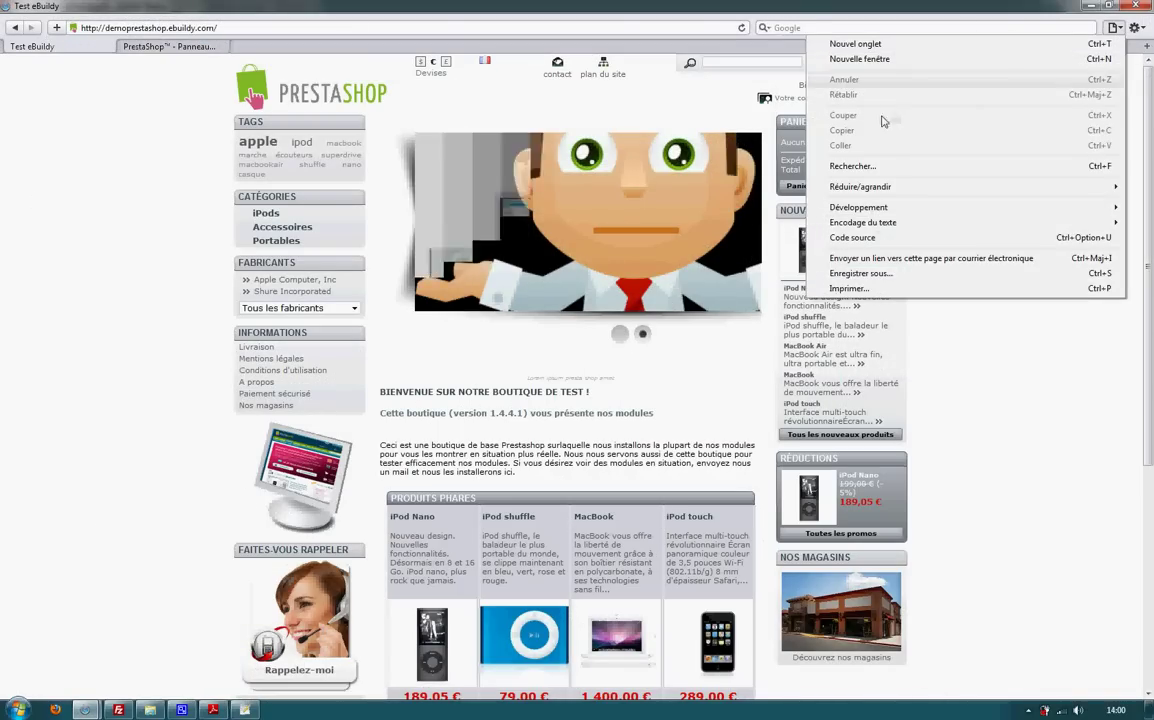
{"action": "left_click", "coordinate": [1114, 29]}
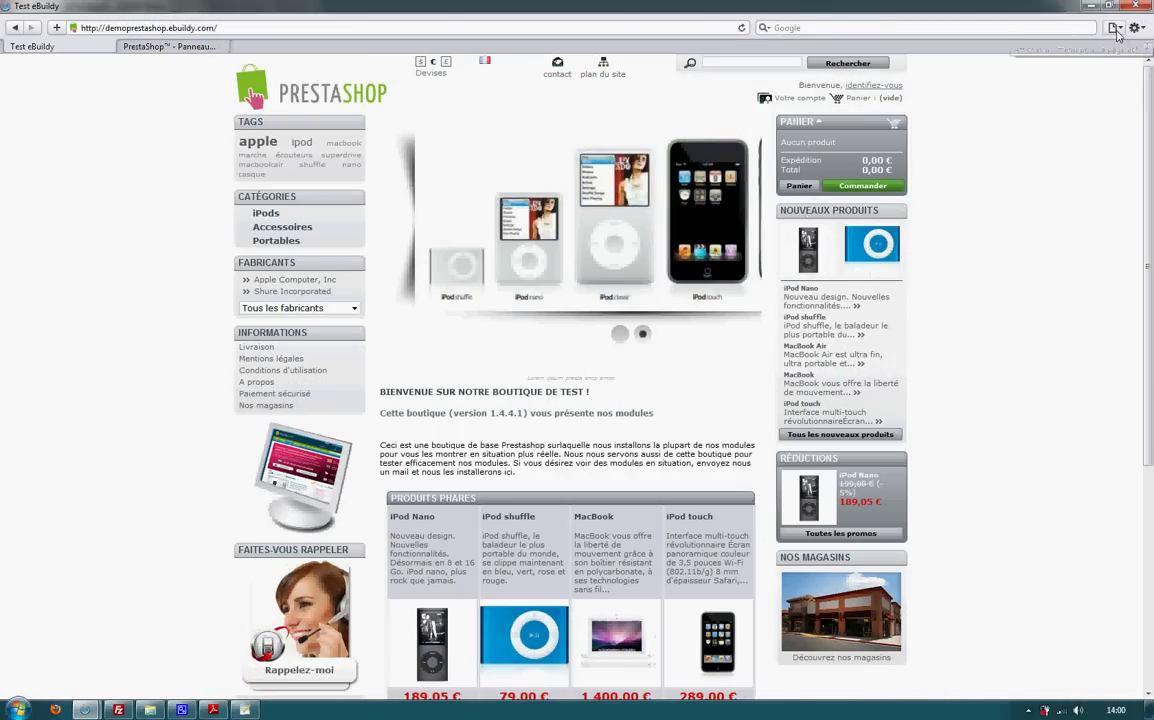
{"action": "left_click", "coordinate": [1114, 29]}
{"action": "mouse_move", "coordinate": [885, 208]}
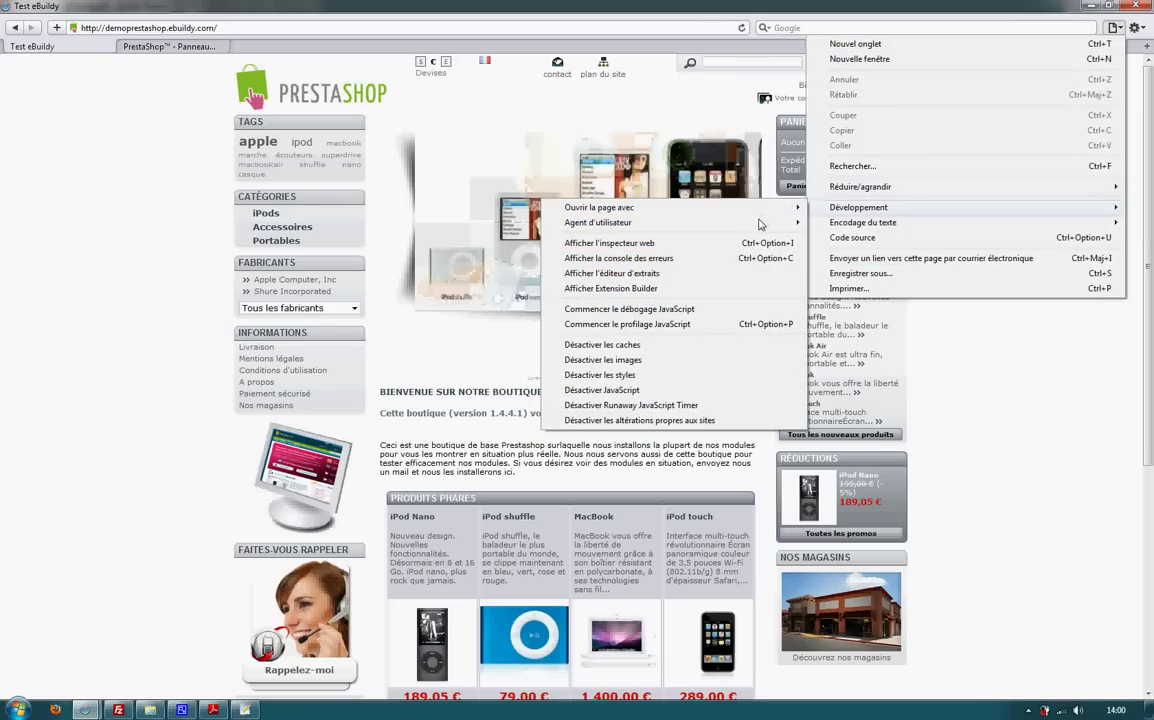
{"action": "mouse_move", "coordinate": [760, 223]}
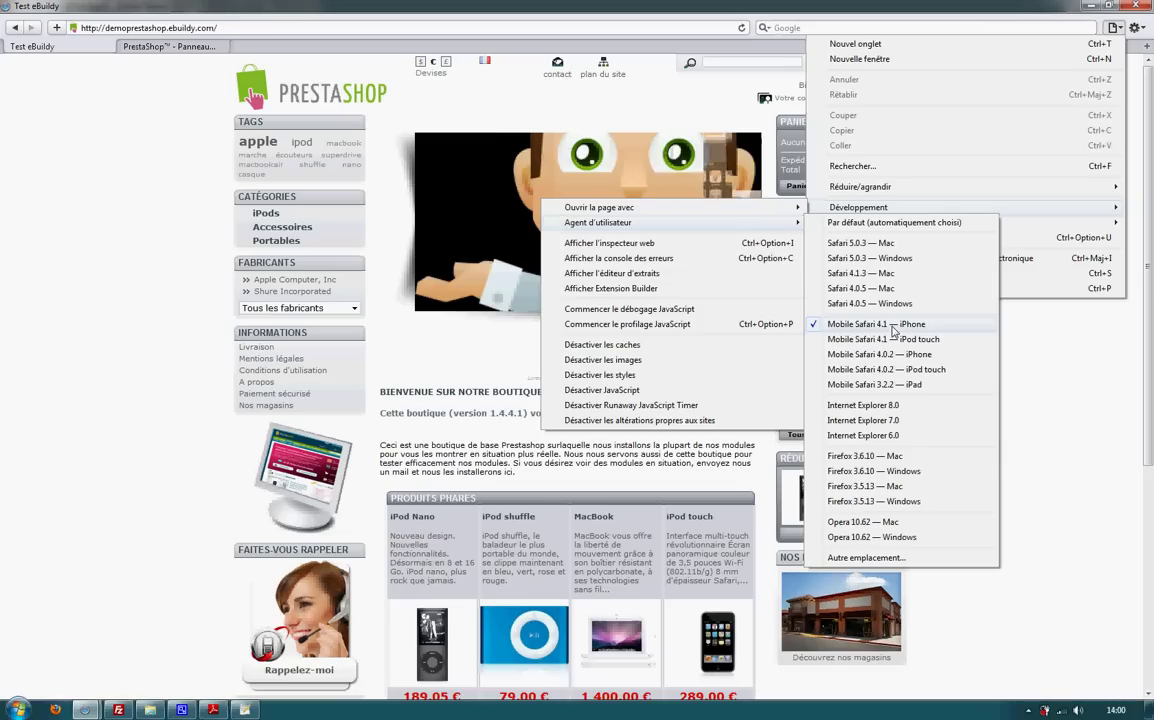
{"action": "left_click", "coordinate": [900, 222]}
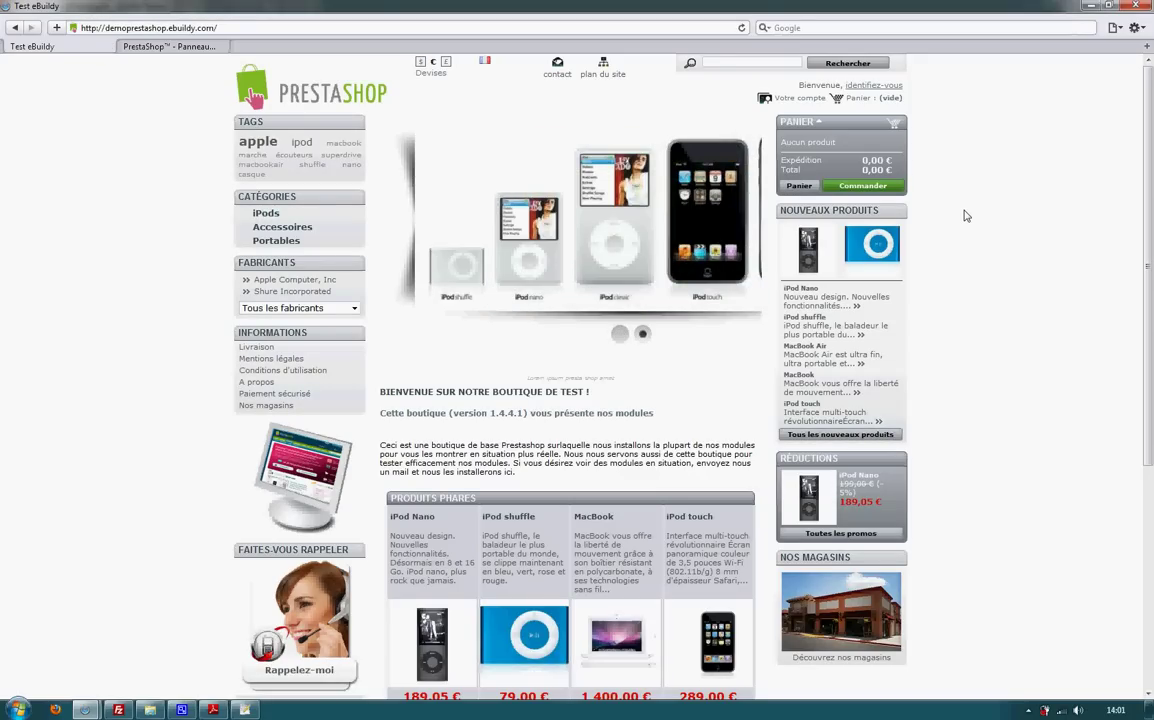
Set the user agent to Mobile Safari 4.1 — iPhone and inspect the welcome headings on the shop's mobile home page
{"action": "left_click", "coordinate": [1122, 31]}
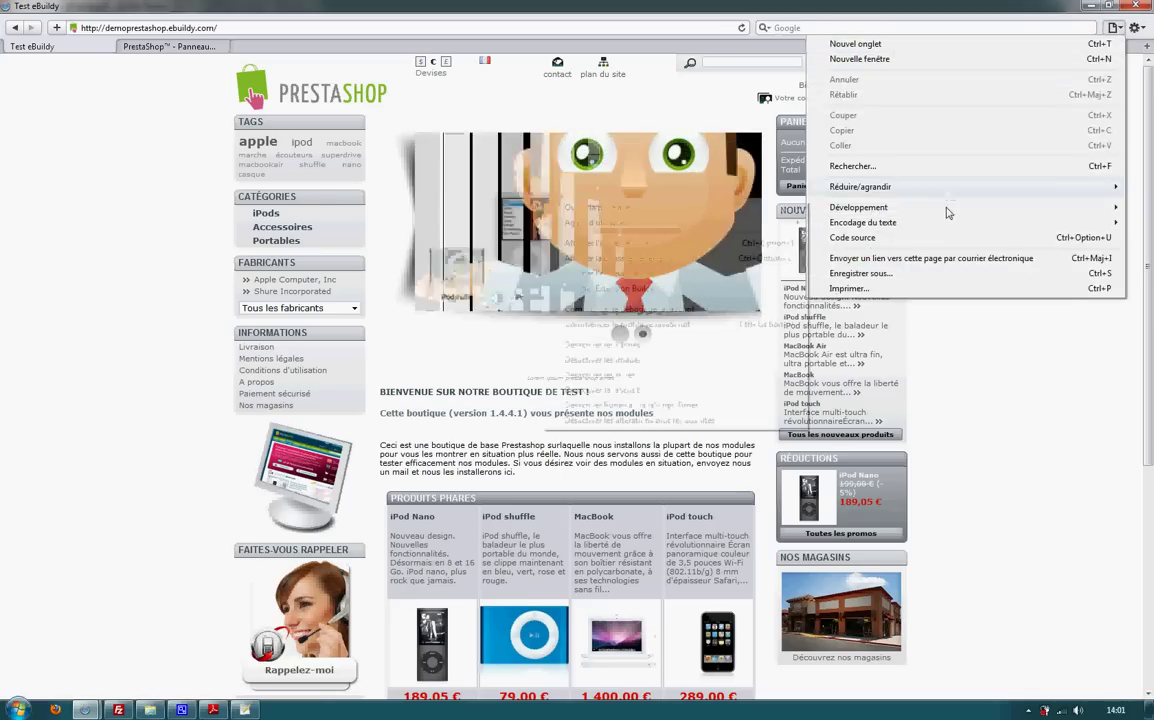
{"action": "mouse_move", "coordinate": [945, 207]}
{"action": "mouse_move", "coordinate": [700, 226]}
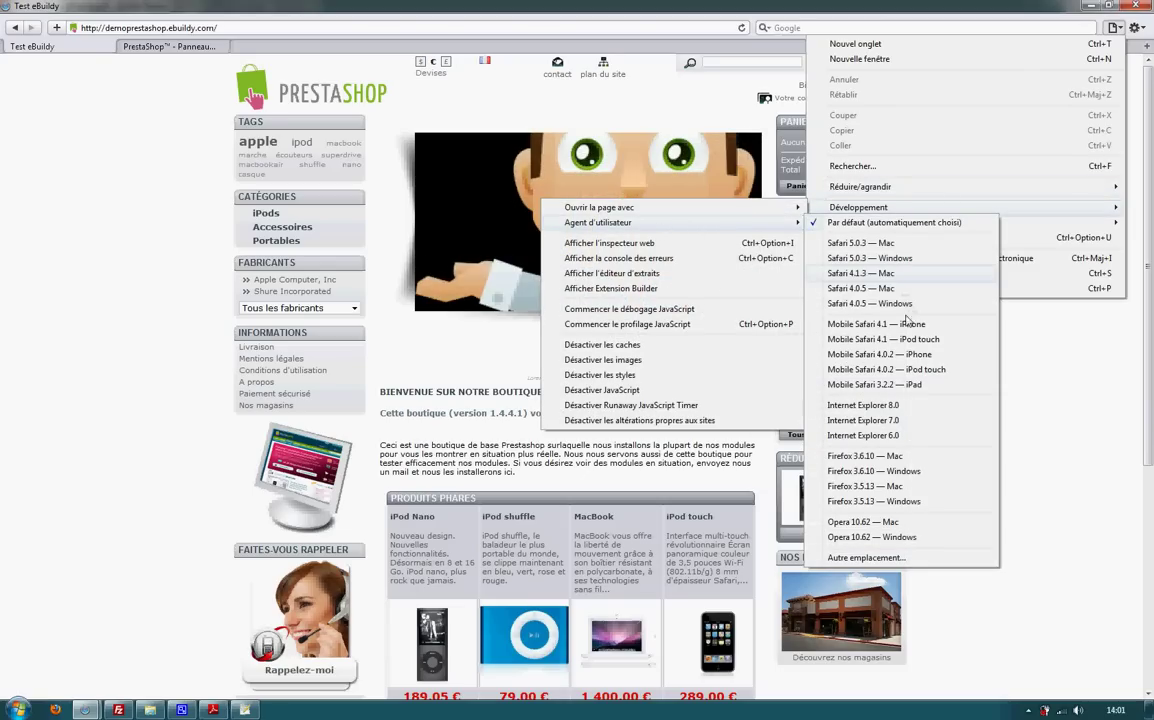
{"action": "left_click", "coordinate": [905, 325]}
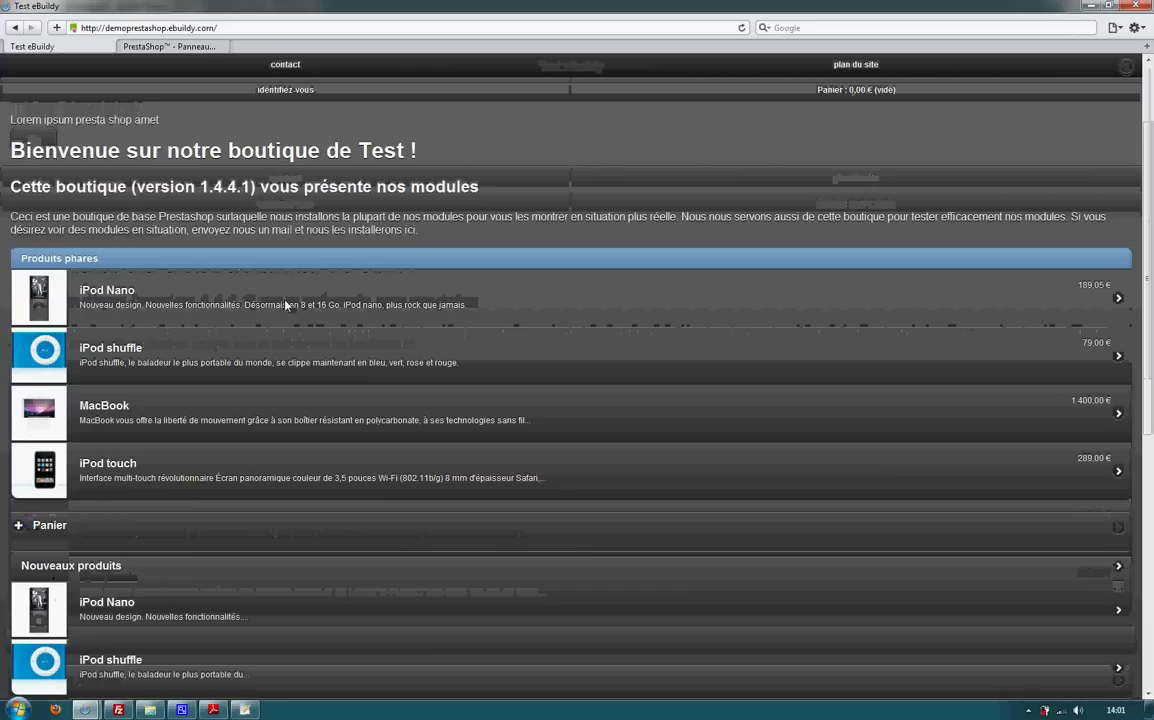
{"action": "left_click_drag", "start_coordinate": [12, 273], "coordinate": [546, 299]}
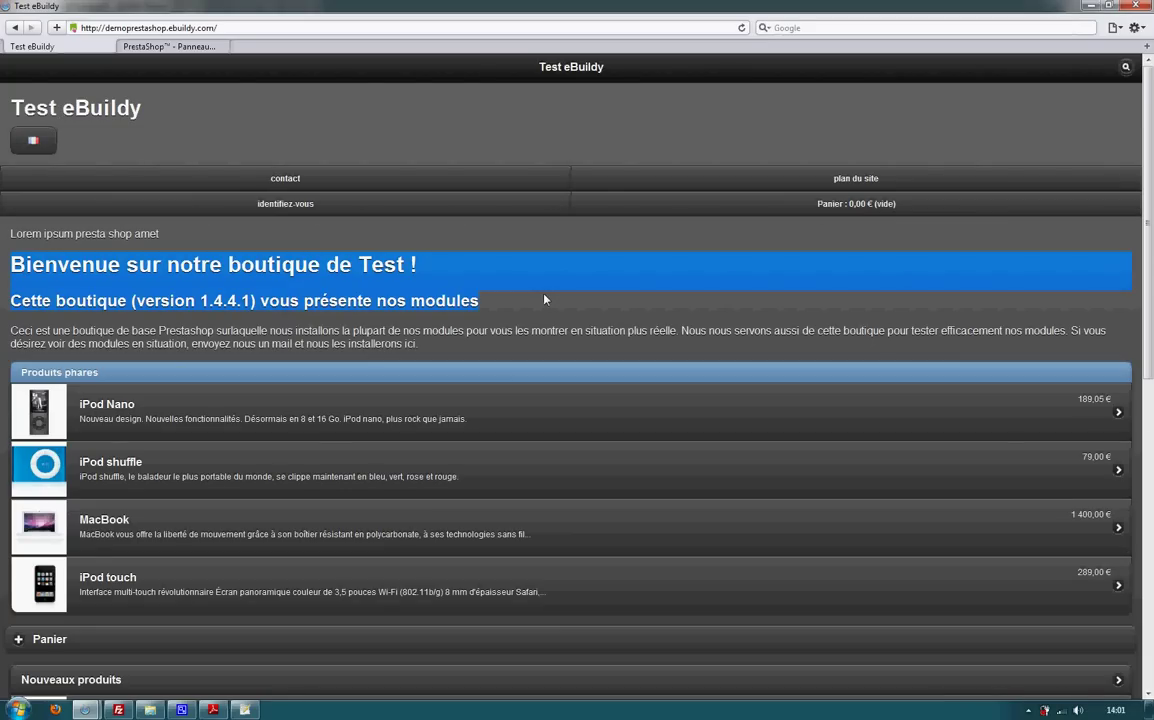
{"action": "left_click", "coordinate": [546, 304]}
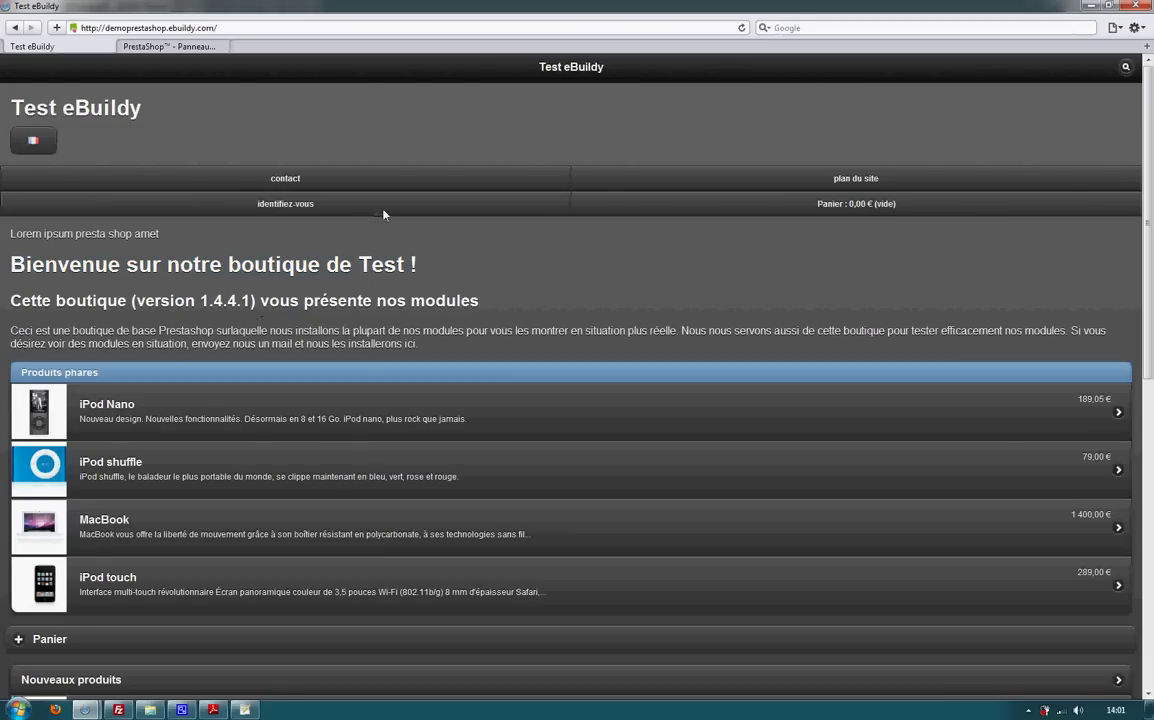
Look over the mobile home page from the featured products down to the information links, ending back at the header
{"action": "scroll", "coordinate": [184, 234], "scroll_direction": "down", "scroll_amount": 10}
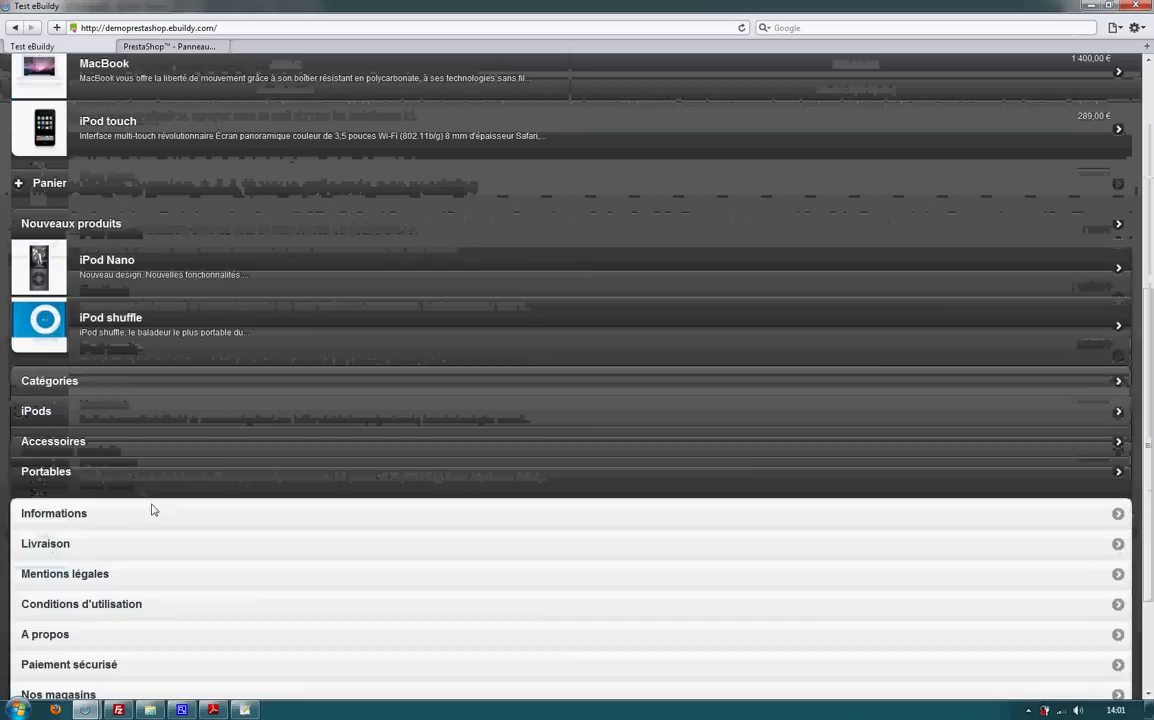
{"action": "scroll", "coordinate": [200, 526], "scroll_direction": "up", "scroll_amount": 4}
{"action": "scroll", "coordinate": [200, 526], "scroll_direction": "up", "scroll_amount": 5}
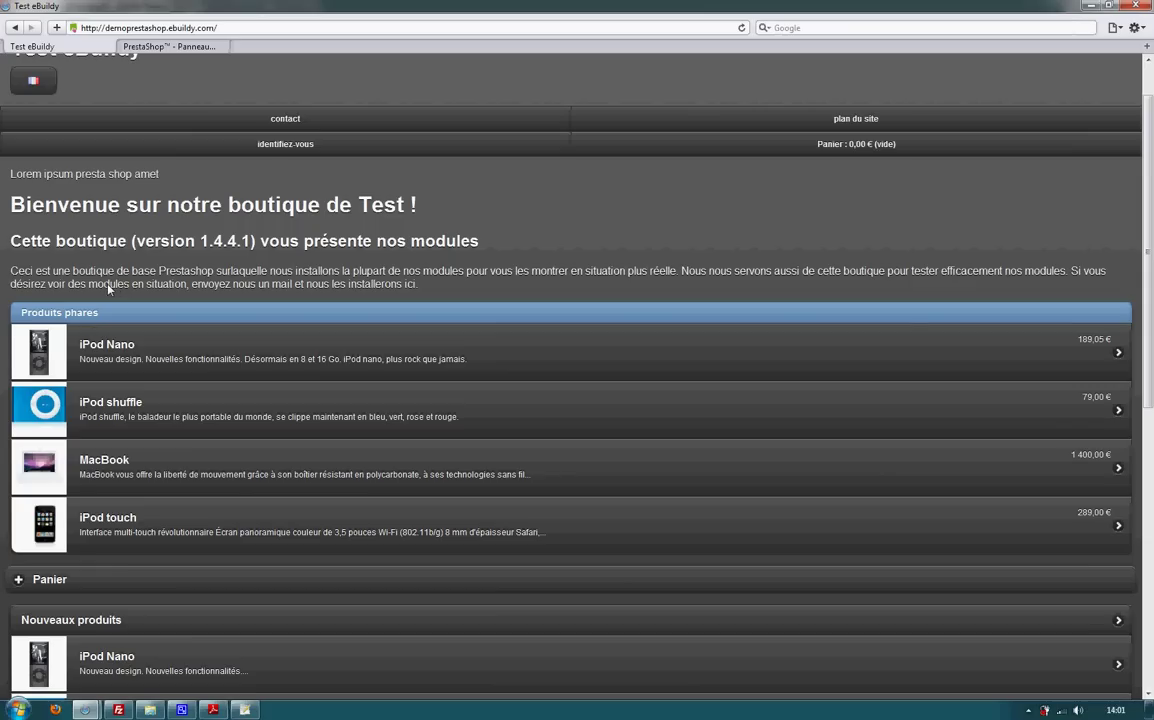
{"action": "scroll", "coordinate": [287, 189], "scroll_direction": "up", "scroll_amount": 1}
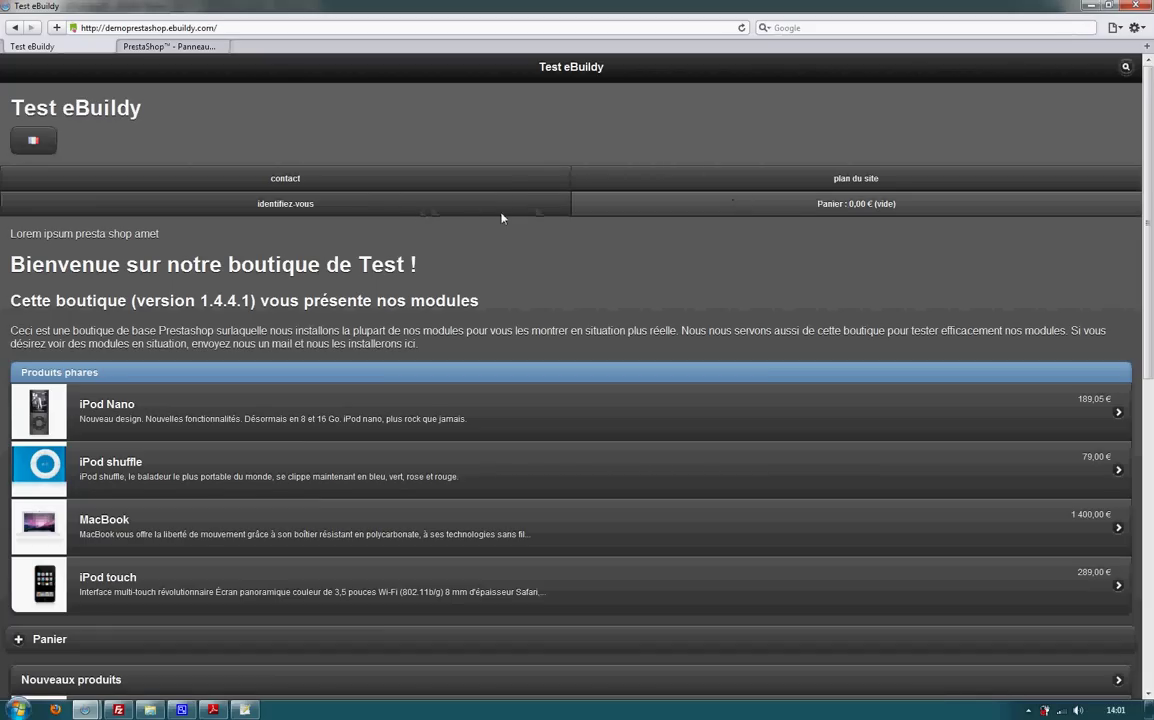
Expand and collapse the Panier block on the mobile home page, and review the blocks down to the footer
{"action": "scroll", "coordinate": [260, 260], "scroll_direction": "down", "scroll_amount": 5}
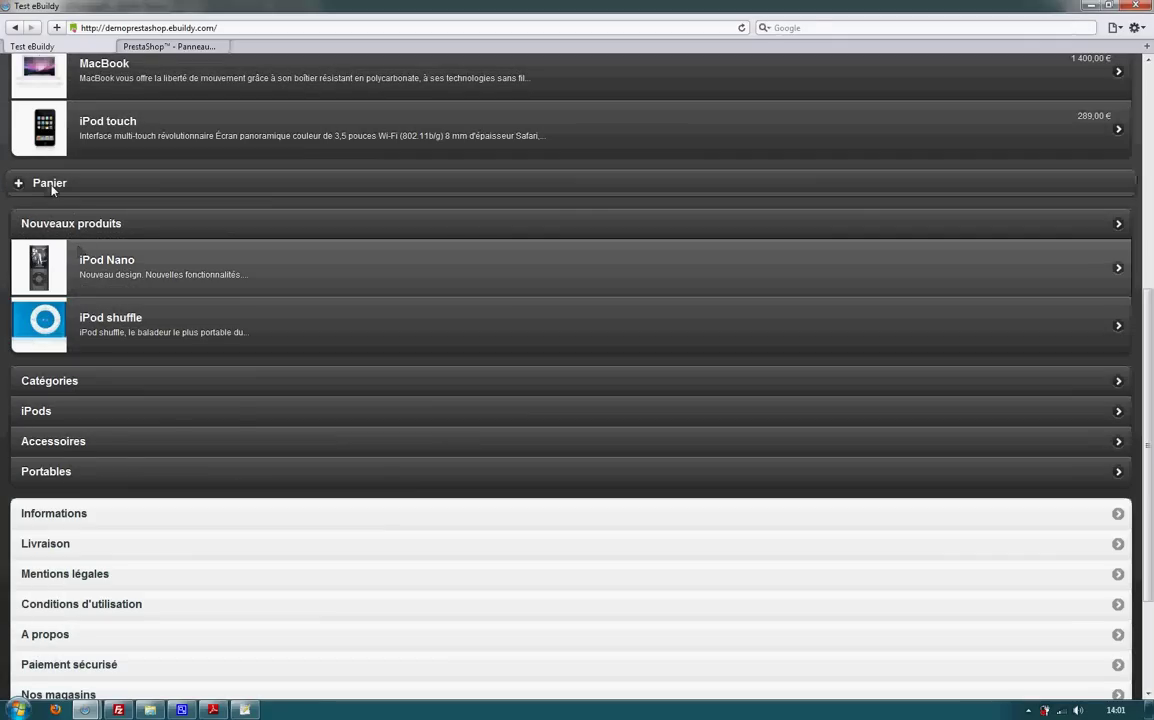
{"action": "left_click", "coordinate": [50, 185]}
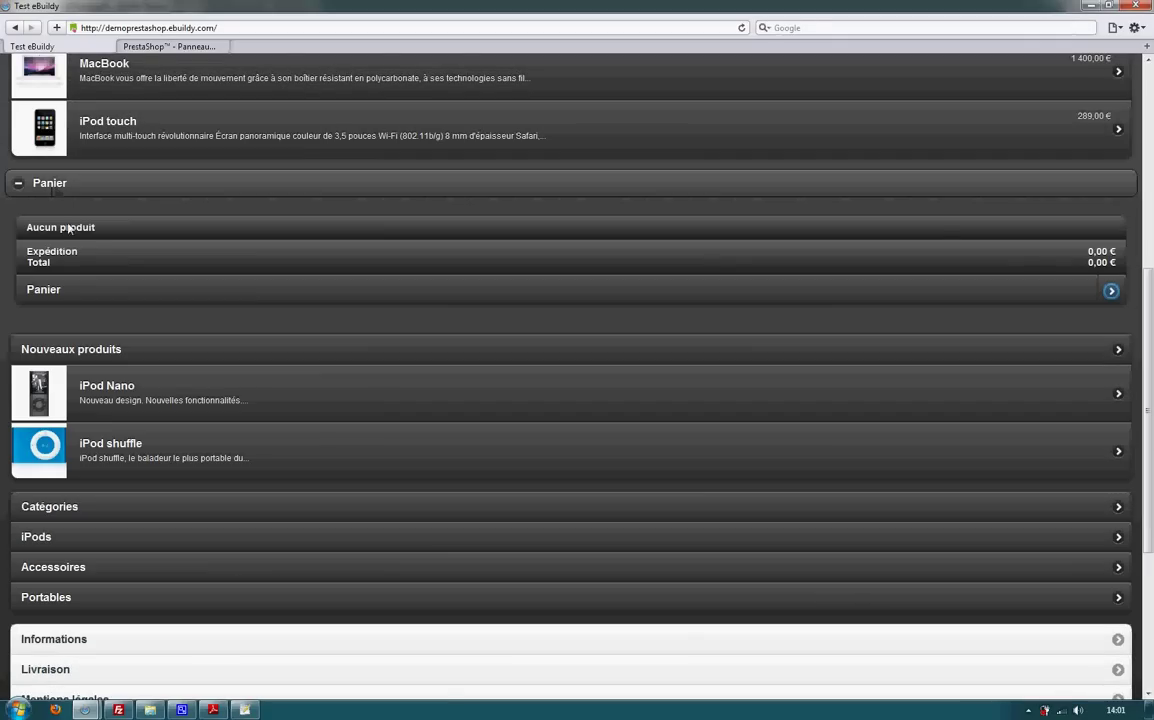
{"action": "left_click", "coordinate": [118, 185]}
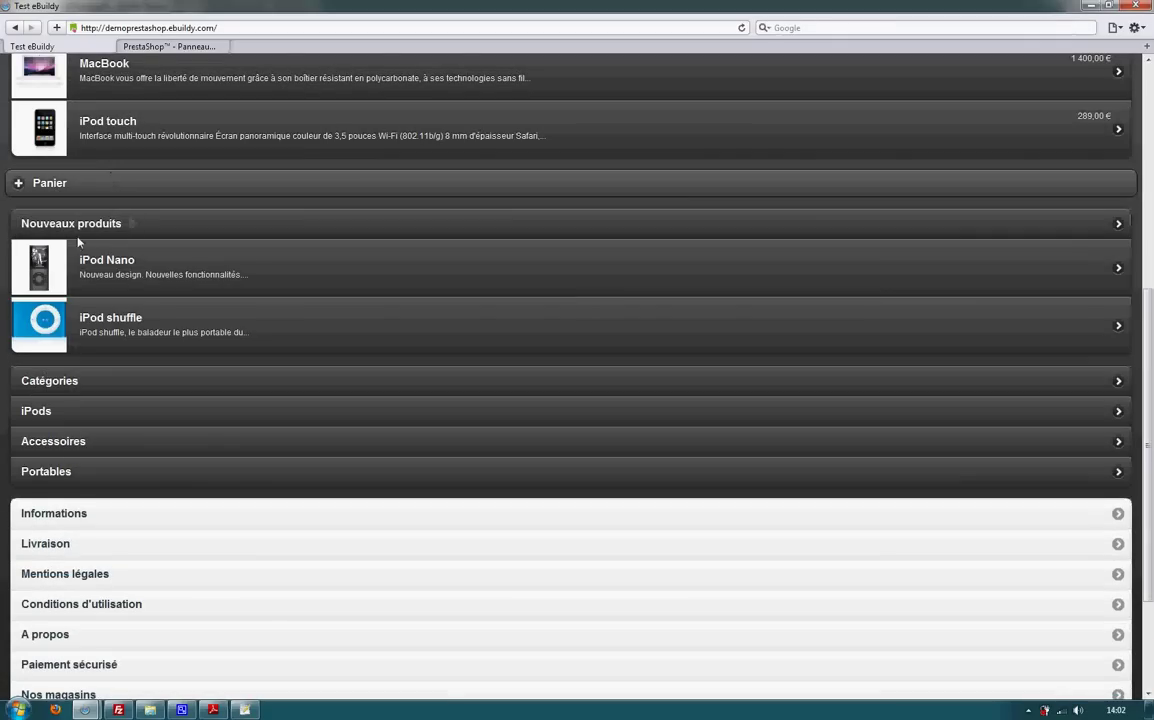
{"action": "scroll", "coordinate": [78, 365], "scroll_direction": "down", "scroll_amount": 3}
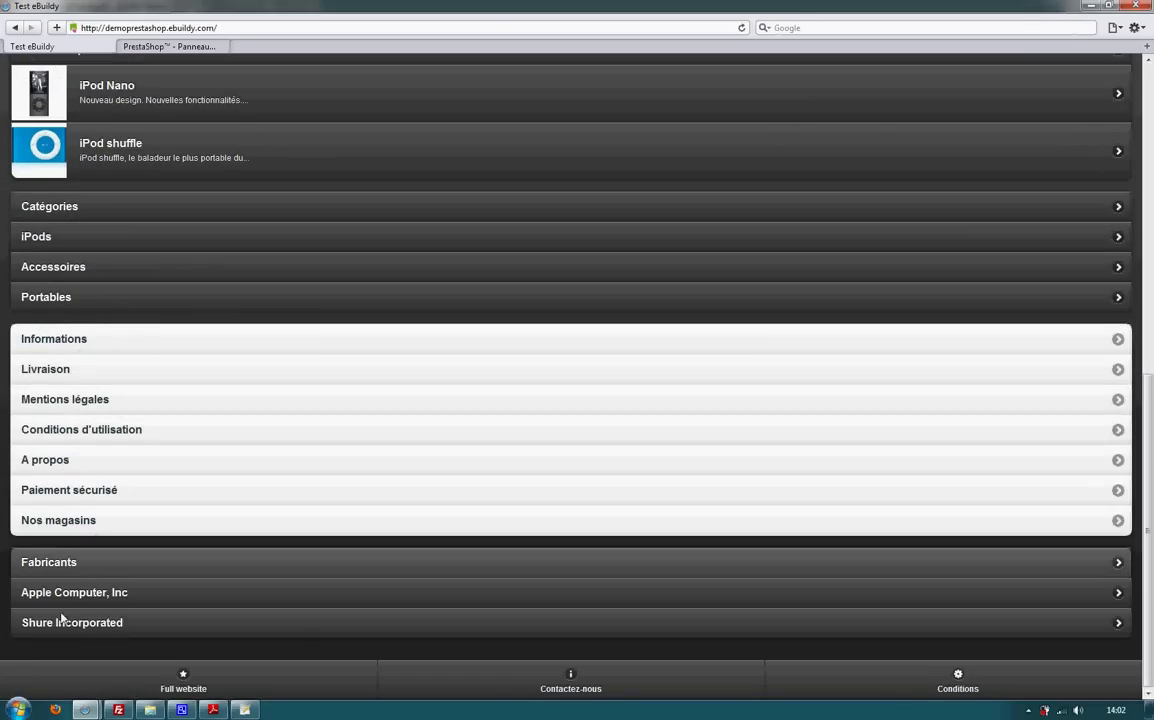
{"action": "scroll", "coordinate": [142, 604], "scroll_direction": "up", "scroll_amount": 5}
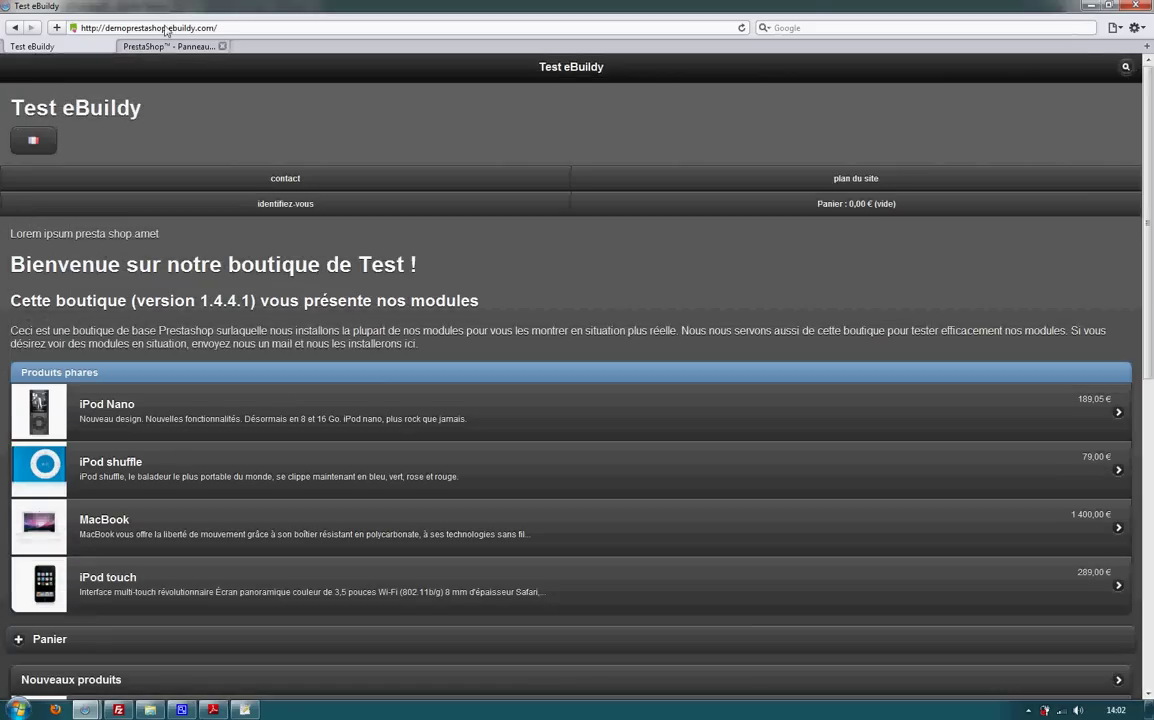
Remove Bloc langues (compatible) from the installed mobile modules in the PrestaShop module configuration and save the update
{"action": "left_click", "coordinate": [158, 49]}
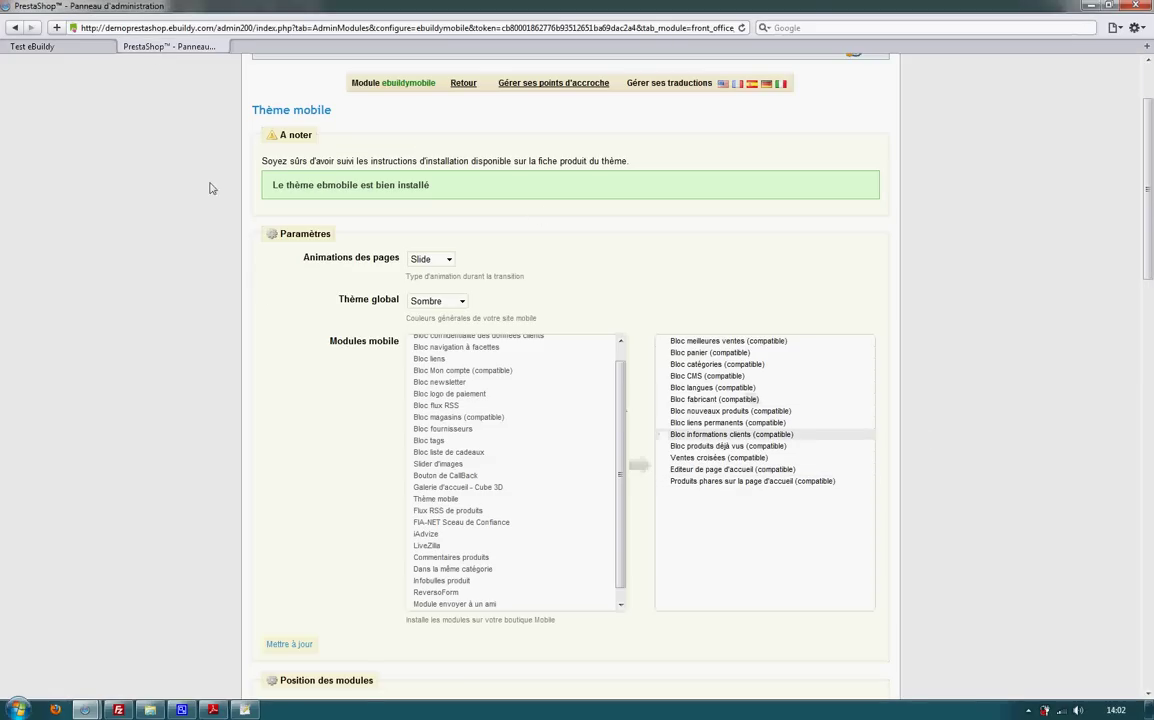
{"action": "left_click", "coordinate": [50, 46]}
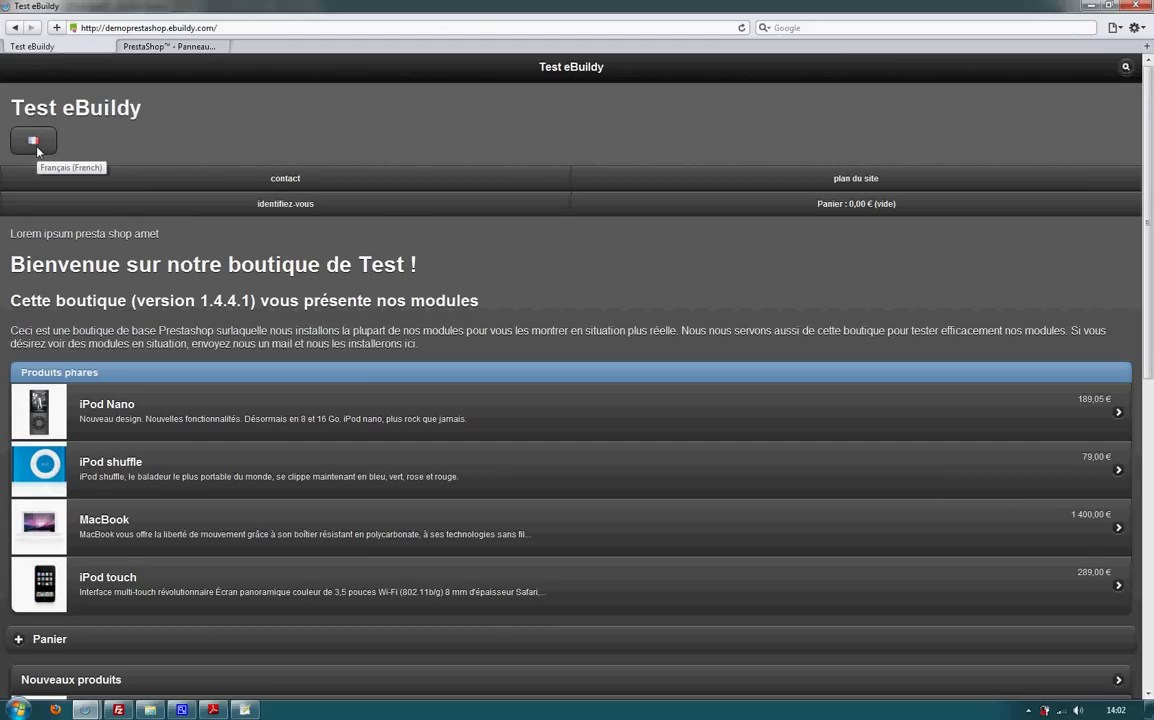
{"action": "left_click", "coordinate": [198, 45]}
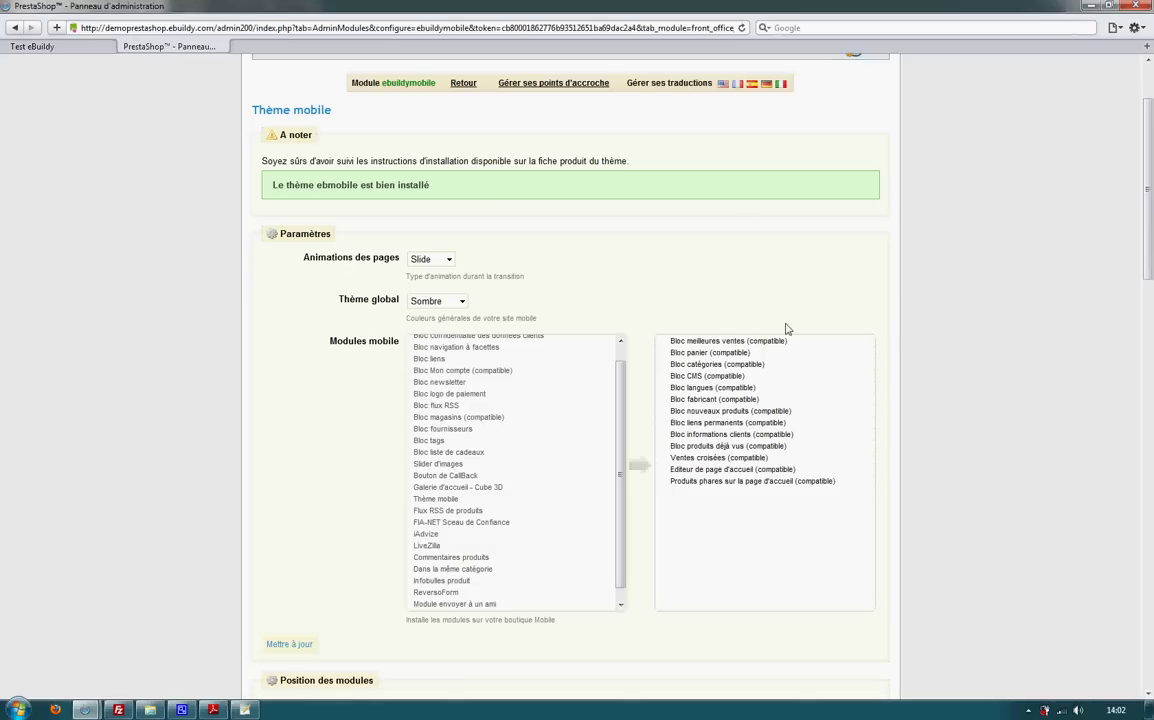
{"action": "left_click", "coordinate": [718, 389]}
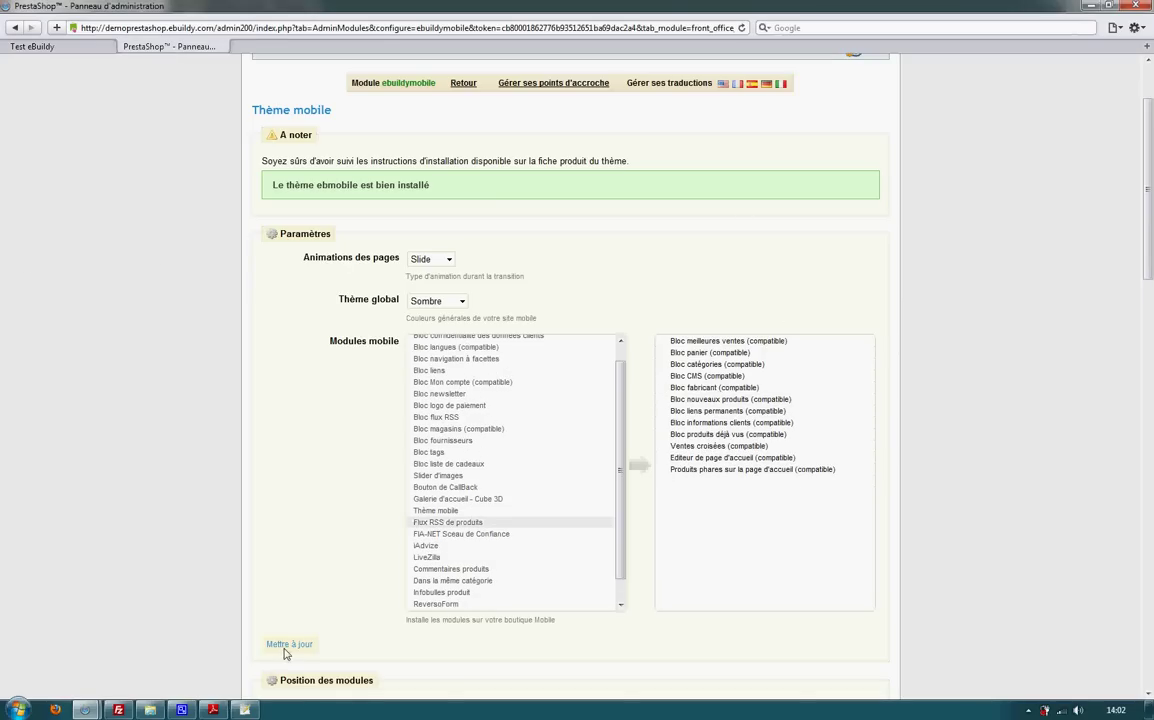
{"action": "left_click", "coordinate": [287, 645]}
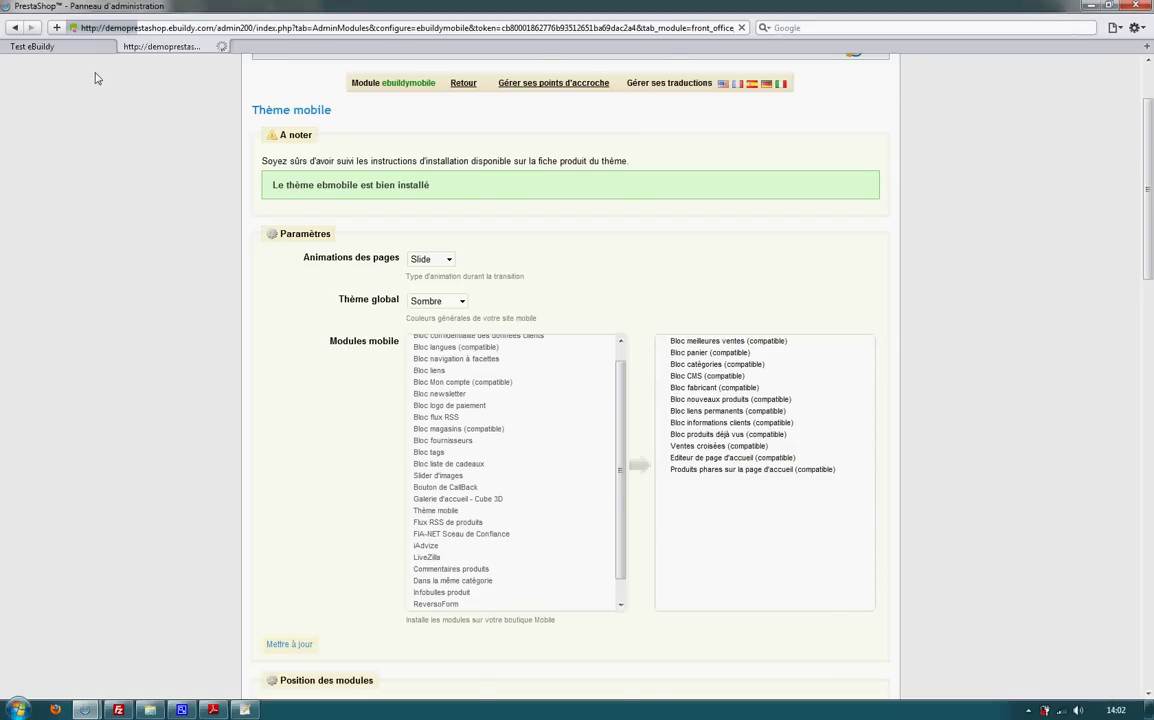
Reload the shop's mobile home page and inspect its header and product blocks
{"action": "left_click", "coordinate": [70, 46]}
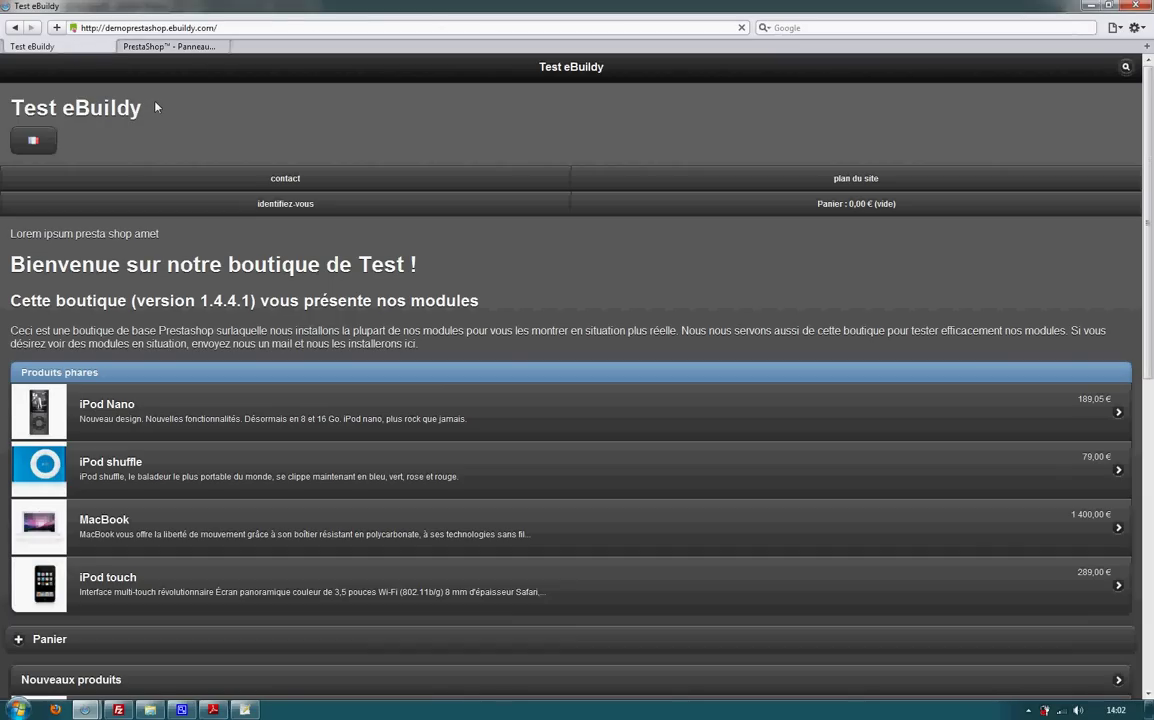
{"action": "key", "text": "F5"}
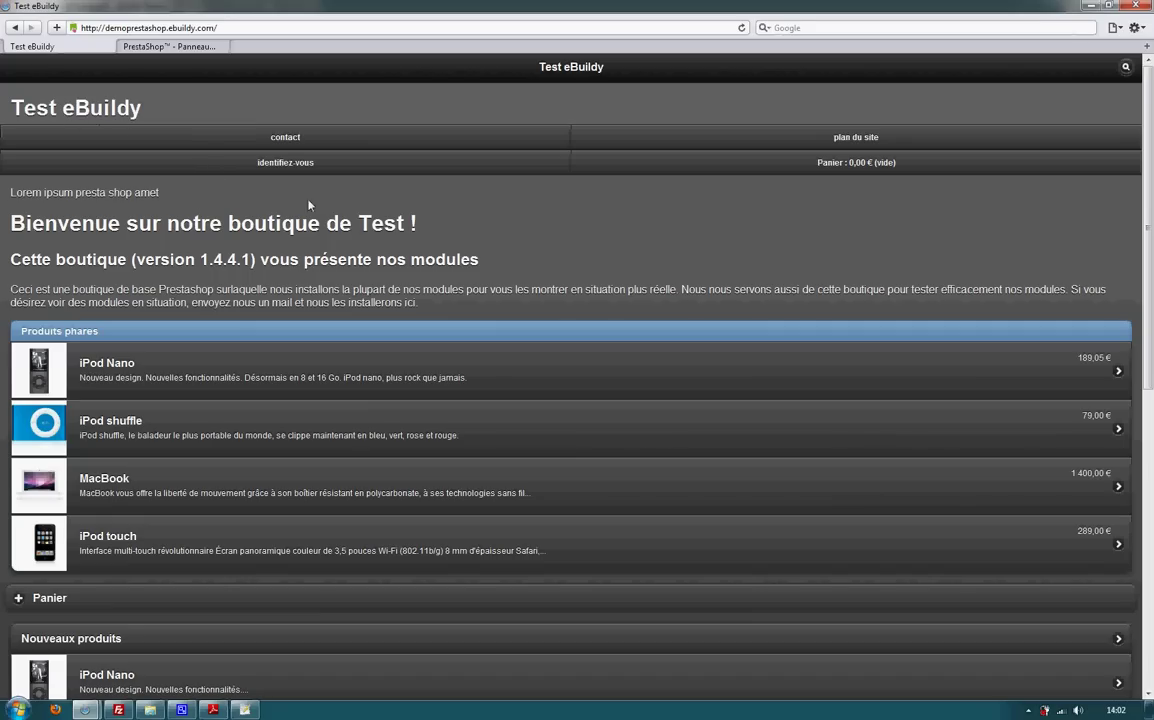
{"action": "scroll", "coordinate": [303, 262], "scroll_direction": "down", "scroll_amount": 2}
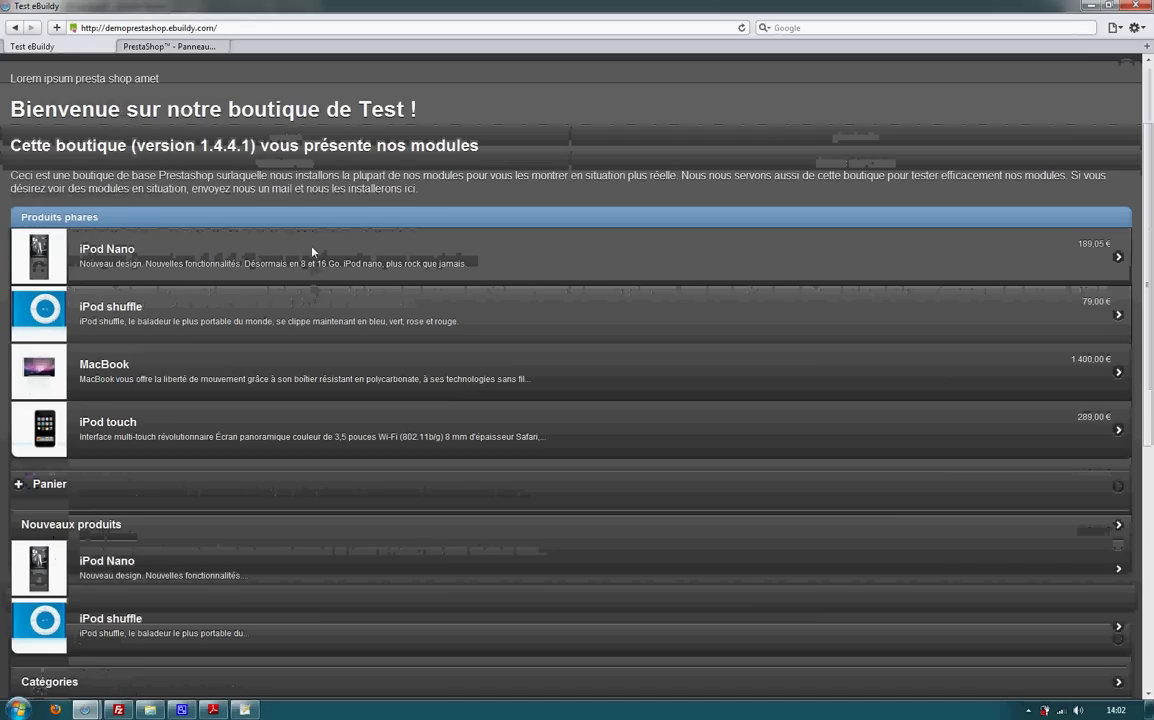
{"action": "scroll", "coordinate": [310, 245], "scroll_direction": "up", "scroll_amount": 2}
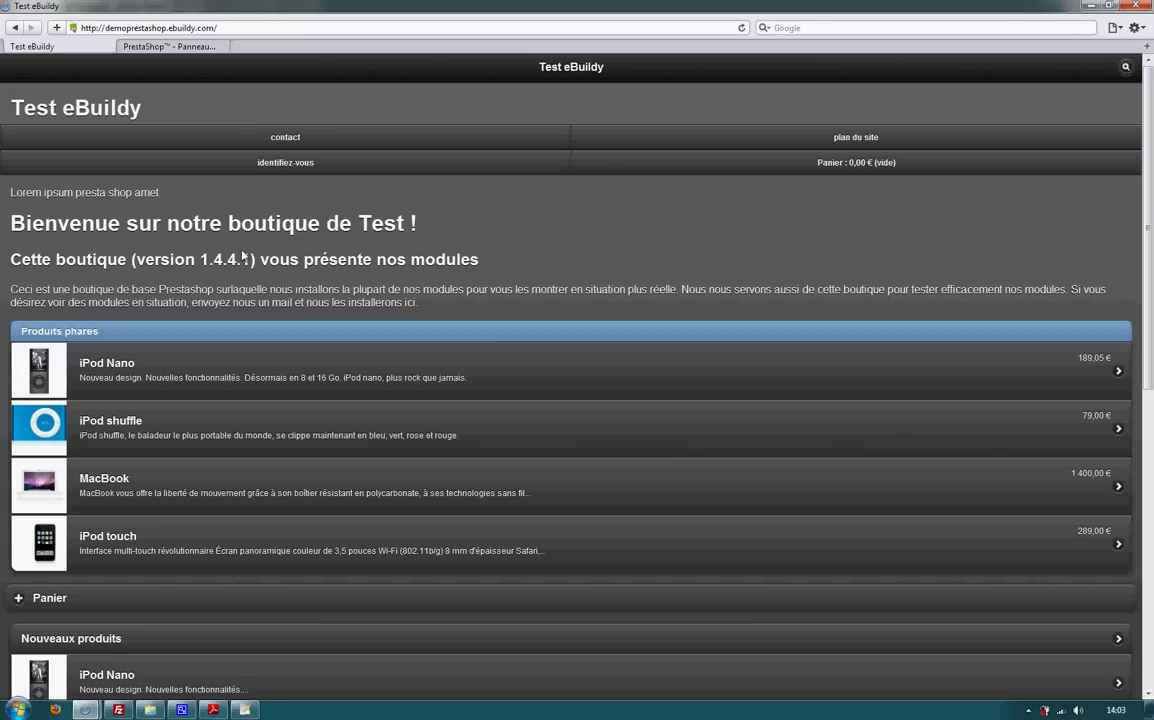
{"action": "right_click", "coordinate": [165, 259]}
{"action": "left_click", "coordinate": [126, 261]}
{"action": "scroll", "coordinate": [180, 330], "scroll_direction": "down", "scroll_amount": 2}
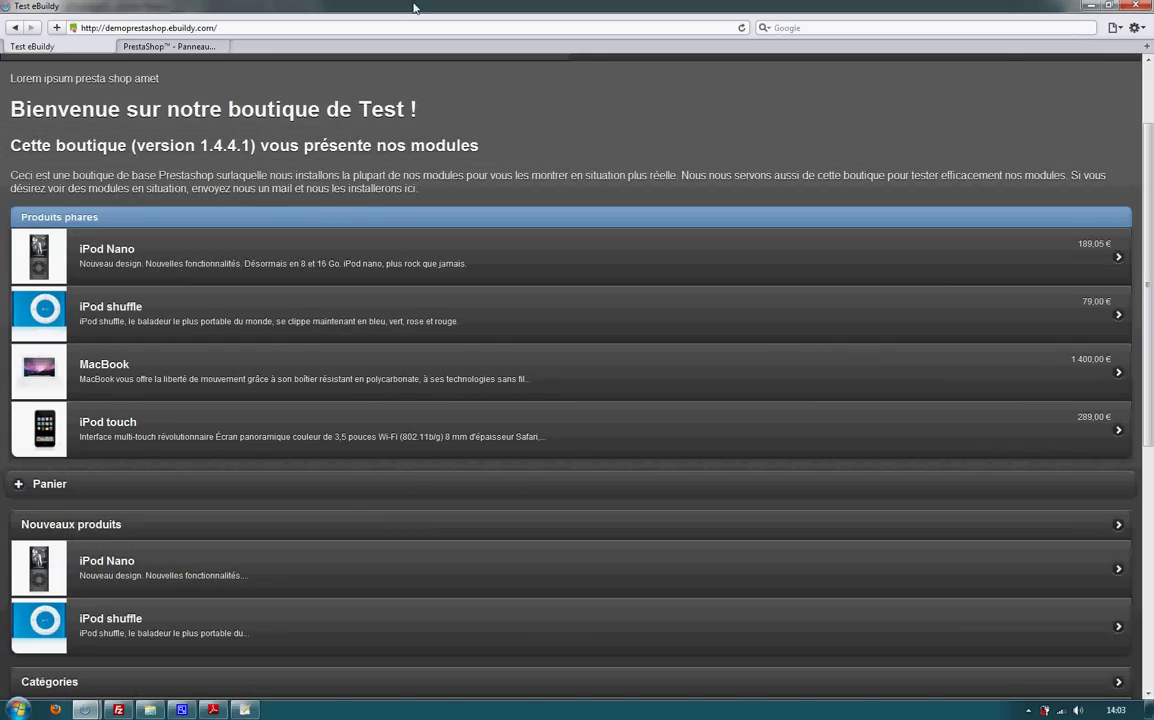
Shrink the browser window to about phone width and open the iPod Nano page from the featured products
{"action": "left_click_drag", "start_coordinate": [414, 7], "coordinate": [462, 18]}
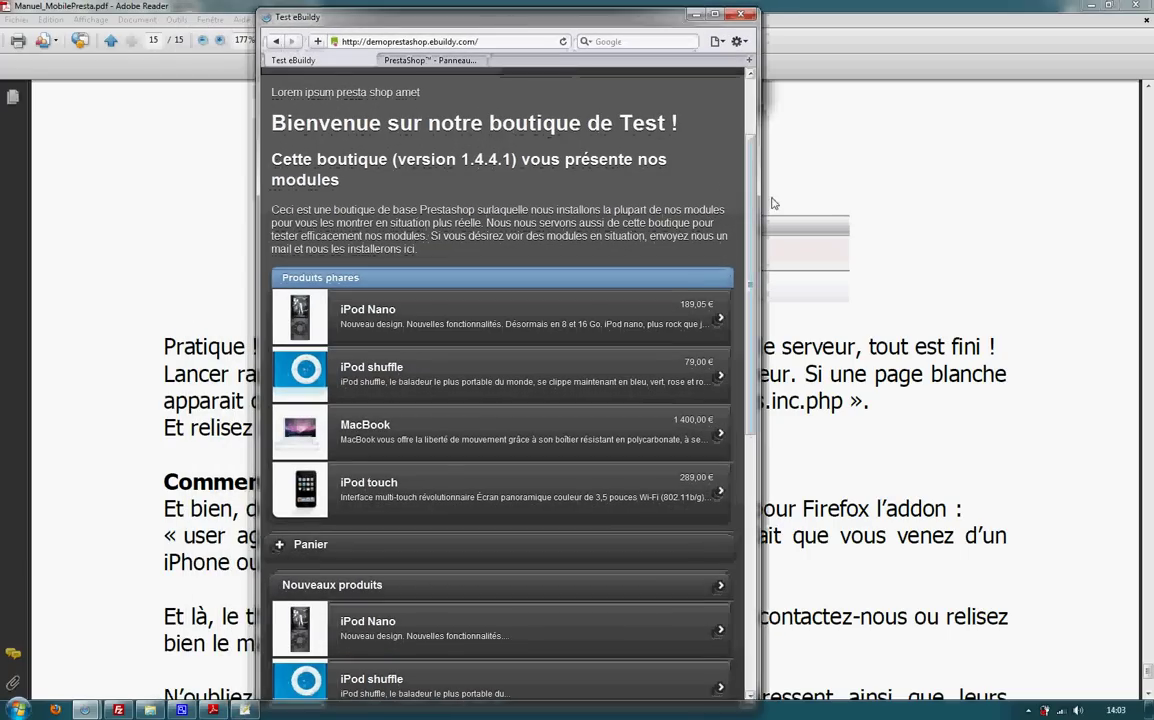
{"action": "left_click_drag", "start_coordinate": [762, 199], "coordinate": [676, 245]}
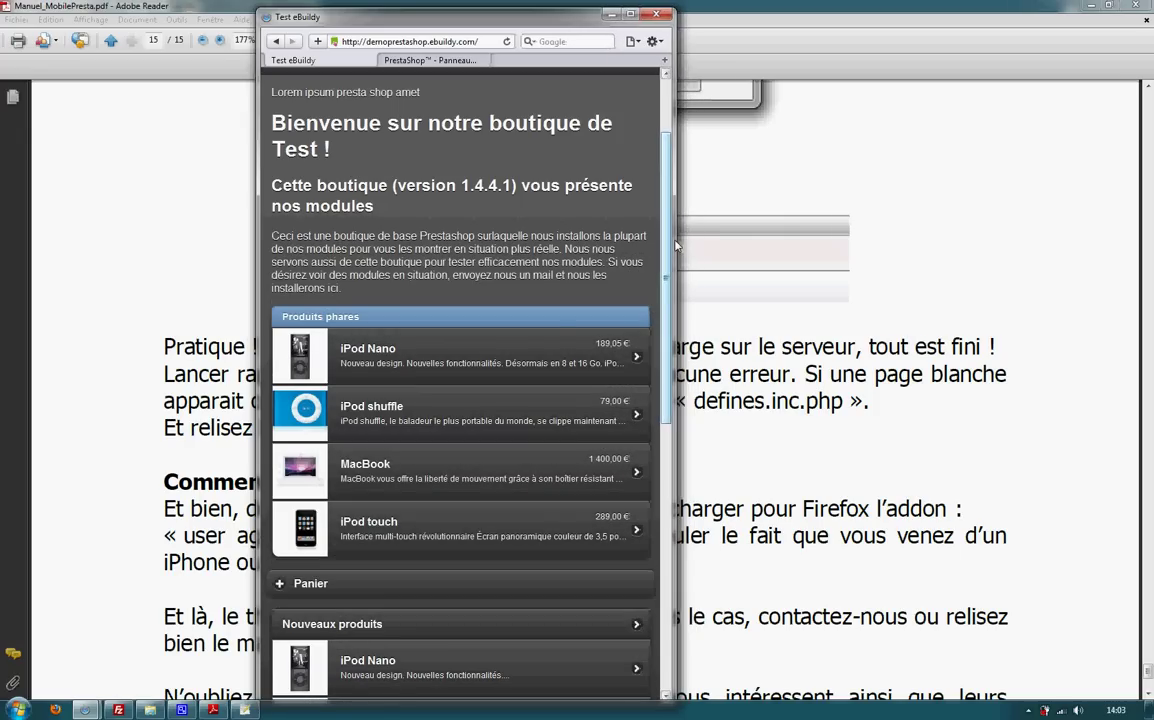
{"action": "left_click", "coordinate": [395, 352]}
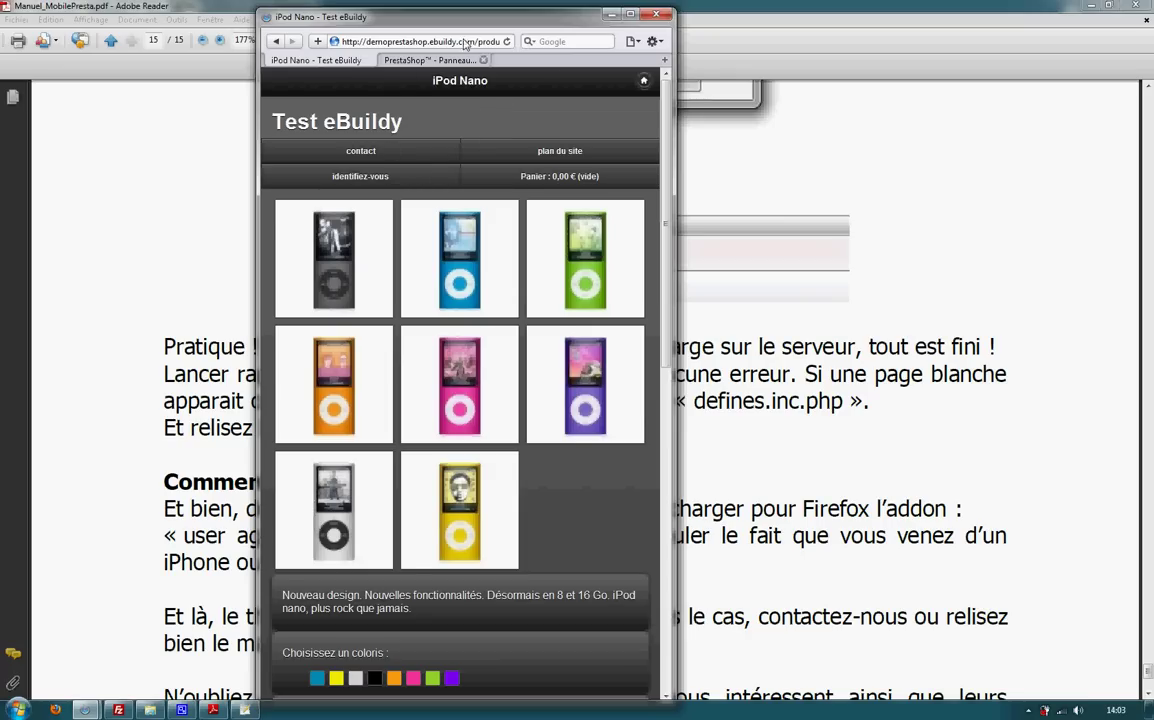
Set the iPod Nano's Capacité to 8Go and its Couleur to Vert
{"action": "scroll", "coordinate": [483, 200], "scroll_direction": "down", "scroll_amount": 3}
{"action": "scroll", "coordinate": [483, 200], "scroll_direction": "down", "scroll_amount": 3}
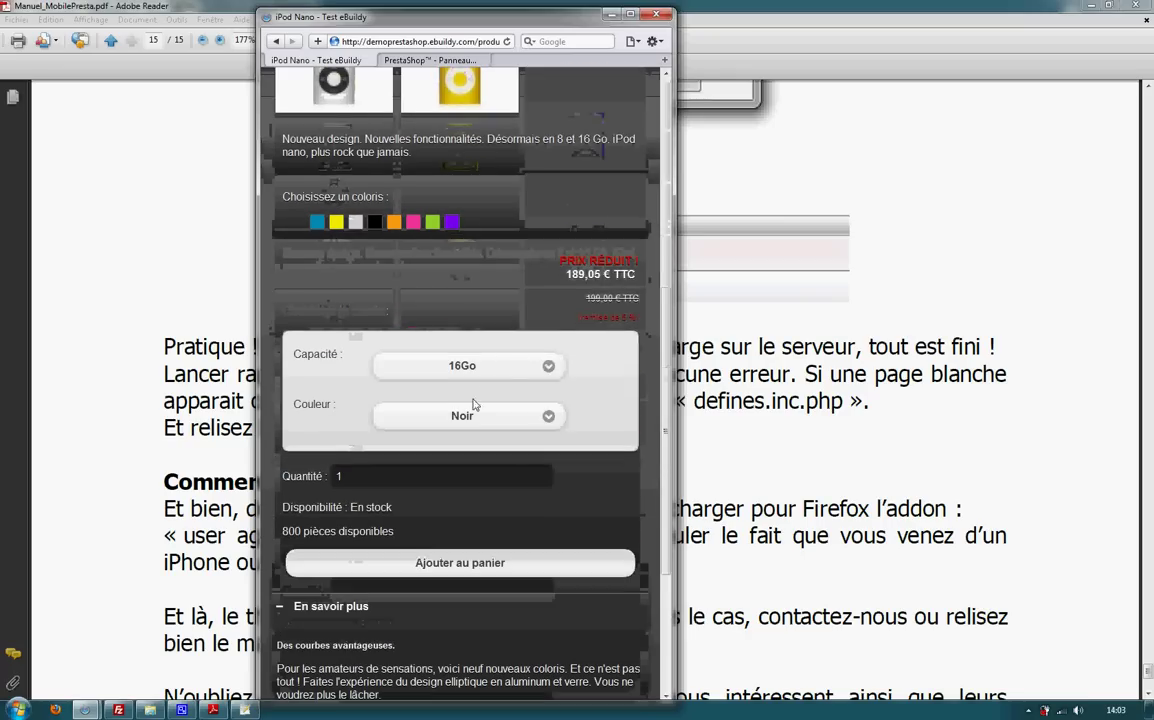
{"action": "left_click", "coordinate": [553, 370]}
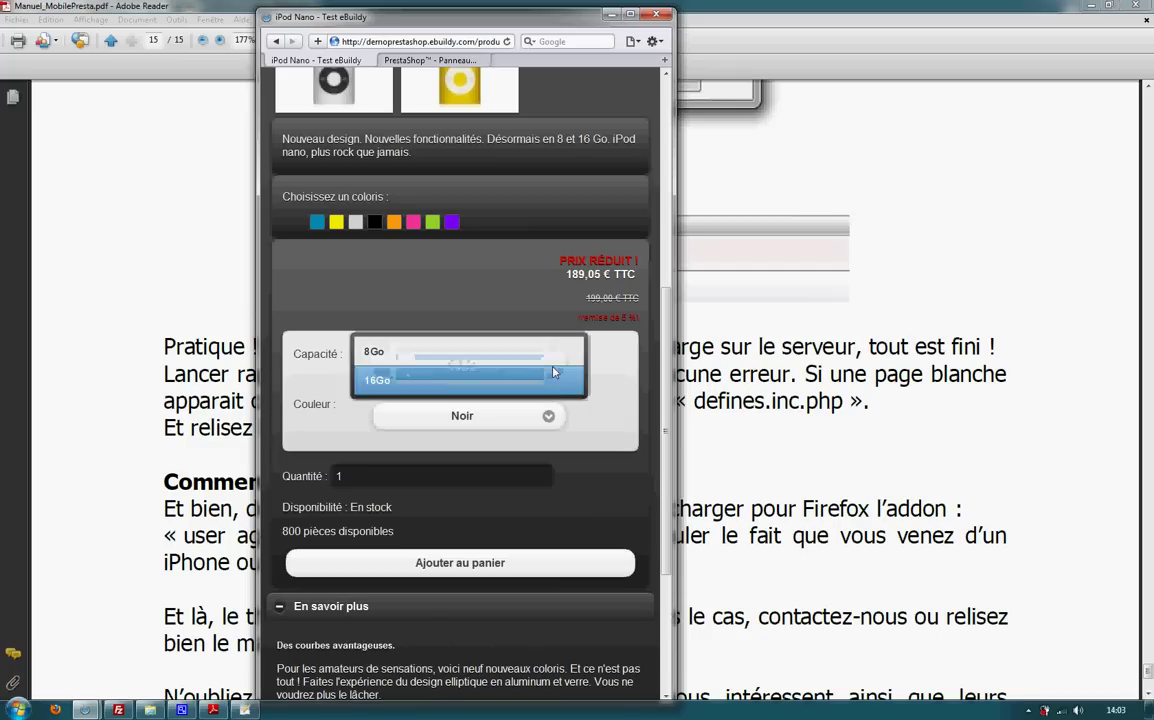
{"action": "left_click", "coordinate": [480, 347]}
{"action": "left_click", "coordinate": [558, 428]}
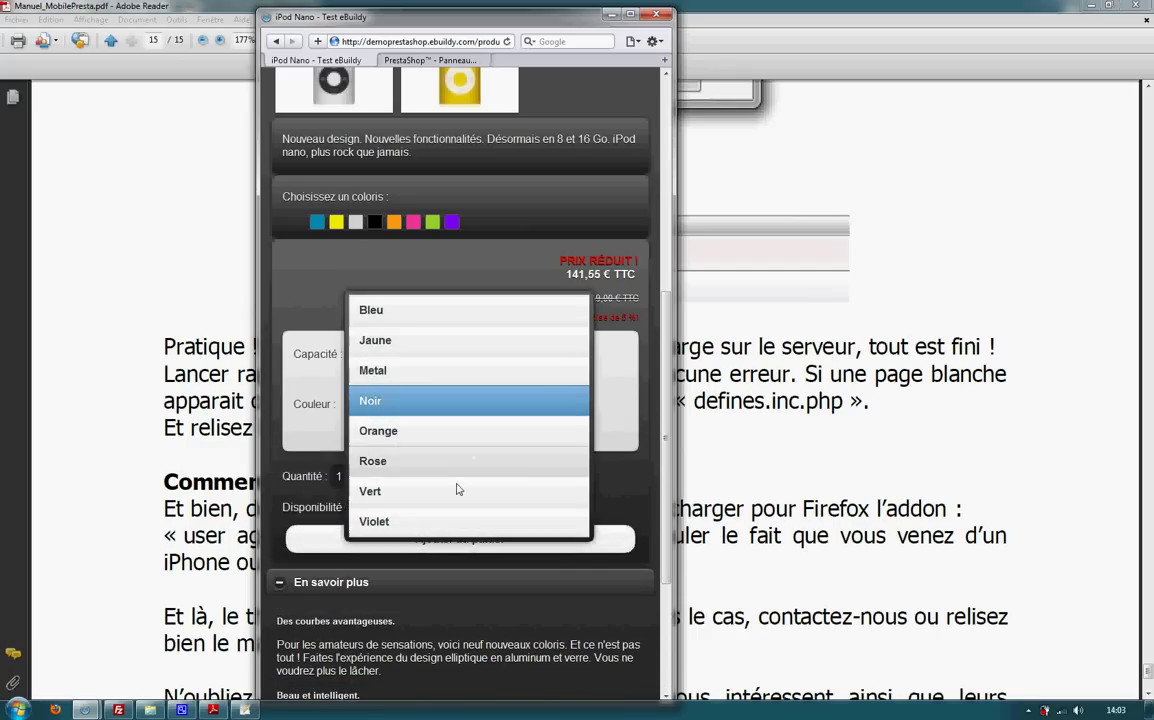
{"action": "left_click", "coordinate": [452, 470]}
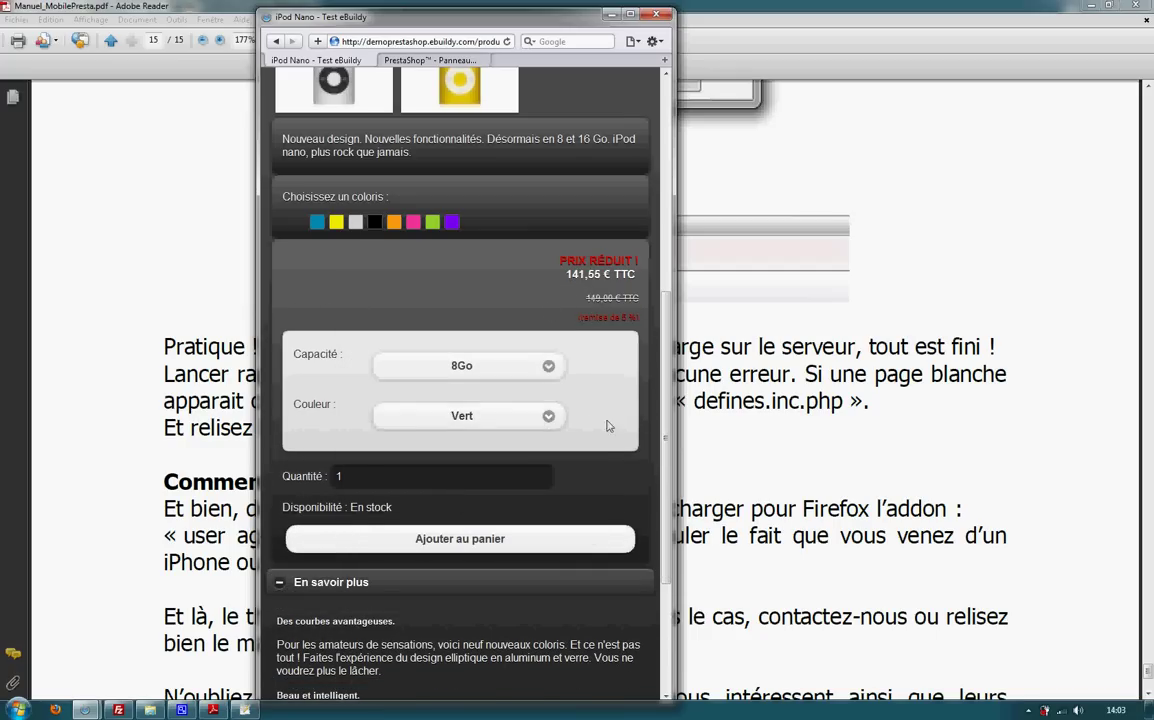
Review the iPod Nano's En savoir plus description and expand its Fiche technique section to read the specifications
{"action": "scroll", "coordinate": [400, 380], "scroll_direction": "down", "scroll_amount": 2}
{"action": "left_click", "coordinate": [380, 365]}
{"action": "scroll", "coordinate": [335, 530], "scroll_direction": "down", "scroll_amount": 2}
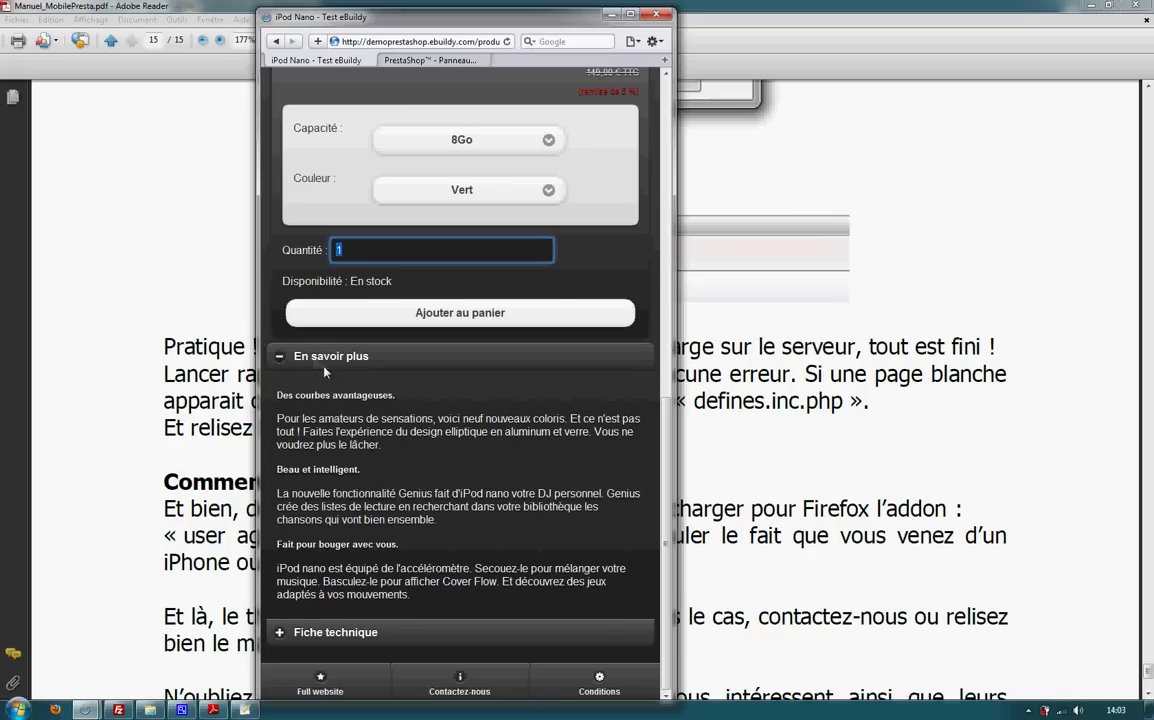
{"action": "left_click_drag", "start_coordinate": [277, 418], "coordinate": [305, 431]}
{"action": "left_click", "coordinate": [367, 575]}
{"action": "left_click", "coordinate": [325, 632]}
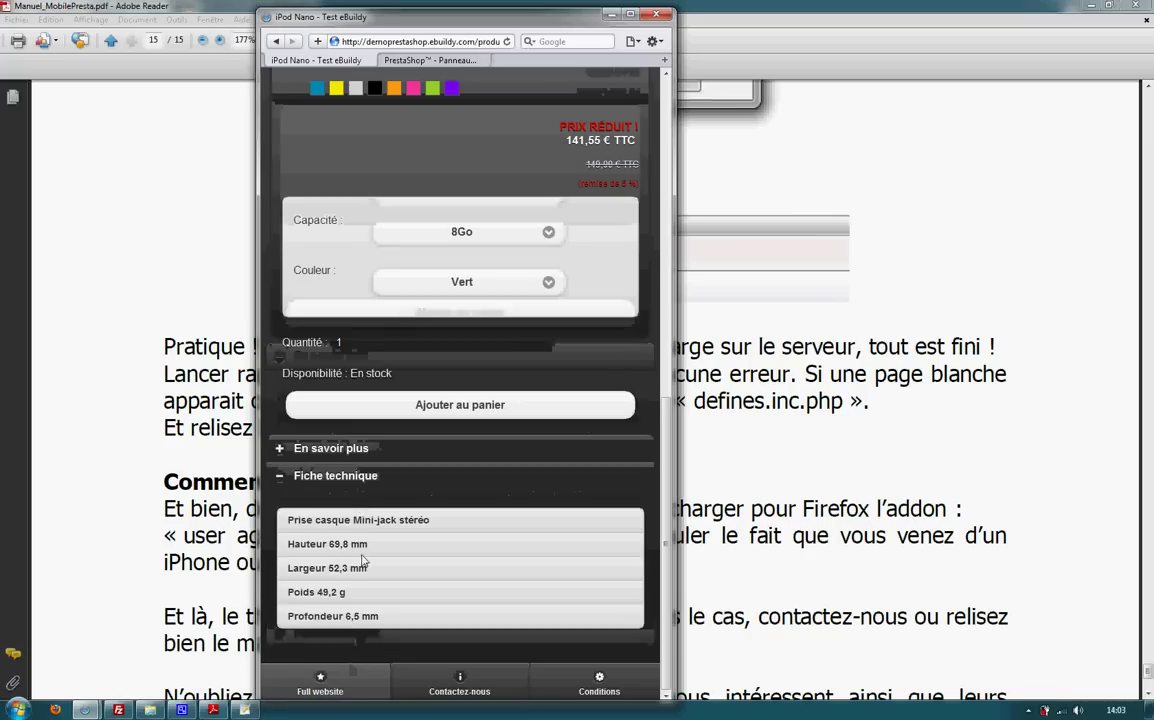
{"action": "mouse_move", "coordinate": [319, 527]}
{"action": "left_mouse_down"}
{"action": "mouse_move", "coordinate": [380, 618]}
{"action": "mouse_move", "coordinate": [315, 531]}
{"action": "left_mouse_up"}
{"action": "left_click", "coordinate": [320, 448]}
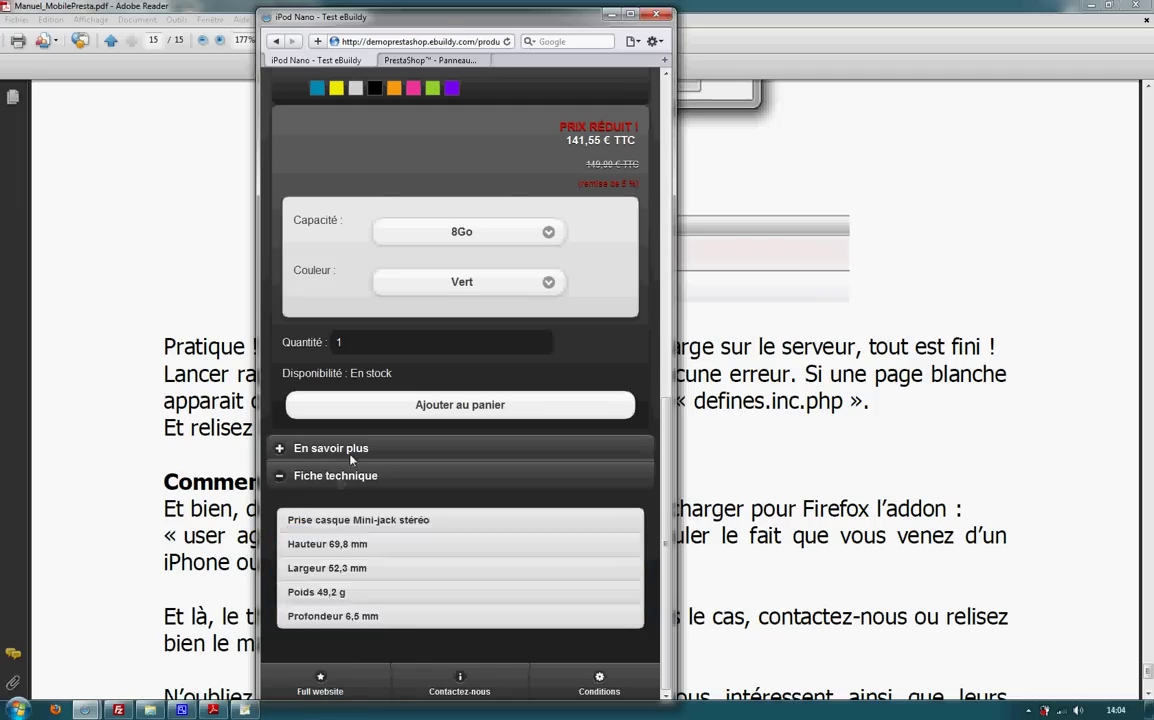
Open the blue iPod Nano photo in the full-screen gallery and browse forward and back through the colour photos
{"action": "scroll", "coordinate": [449, 244], "scroll_direction": "up", "scroll_amount": 10}
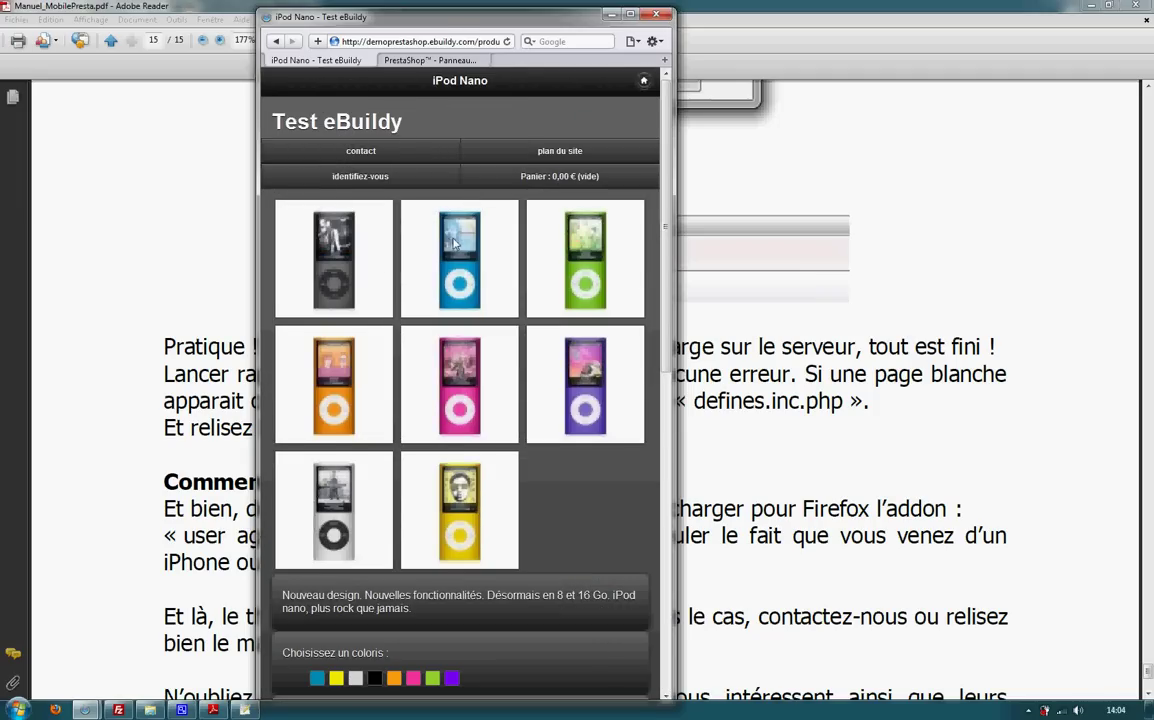
{"action": "left_click", "coordinate": [450, 268]}
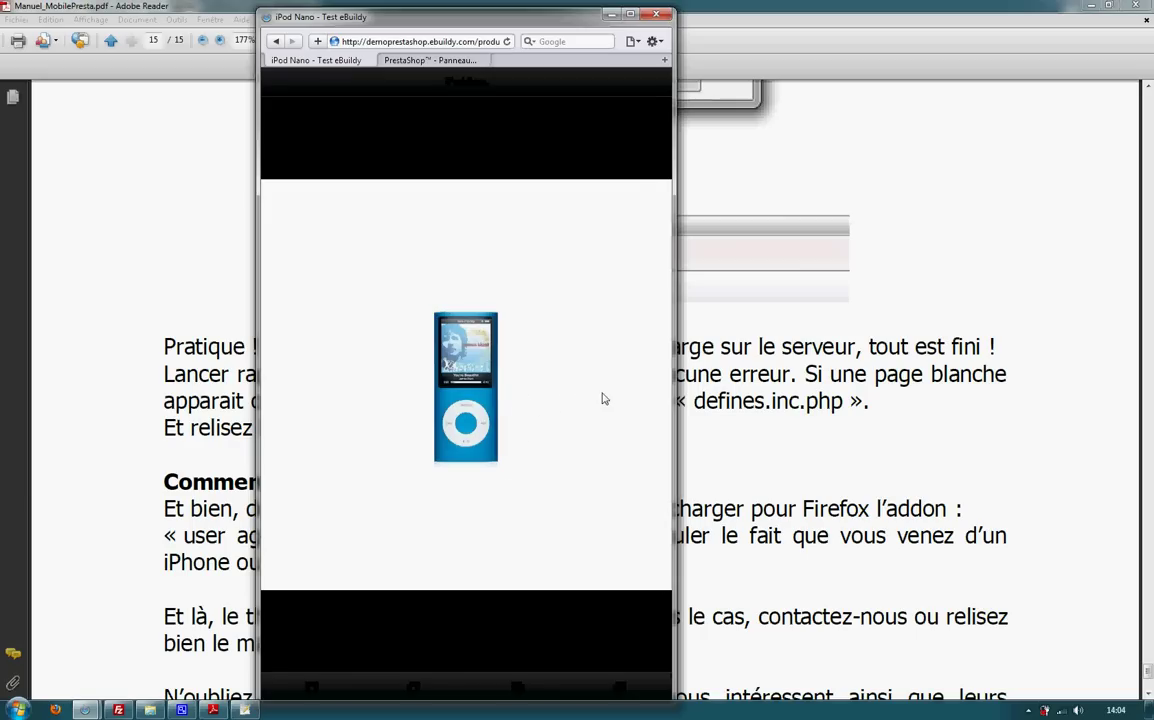
{"action": "left_click_drag", "start_coordinate": [603, 399], "coordinate": [309, 404]}
{"action": "left_click_drag", "start_coordinate": [549, 399], "coordinate": [452, 396]}
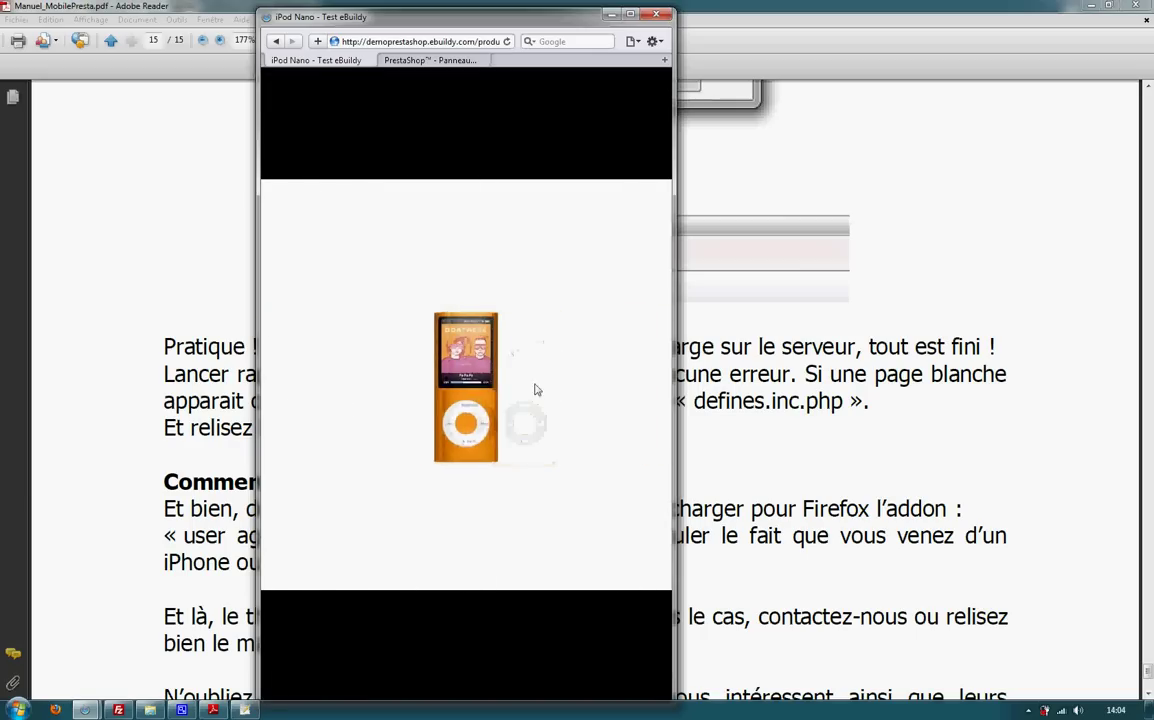
{"action": "left_click_drag", "start_coordinate": [536, 392], "coordinate": [572, 392]}
{"action": "left_click_drag", "start_coordinate": [330, 392], "coordinate": [560, 392]}
{"action": "left_click_drag", "start_coordinate": [321, 393], "coordinate": [636, 394]}
Zoom in on the blue iPod Nano photo, pan across it and zoom back out
{"action": "double_click", "coordinate": [462, 390]}
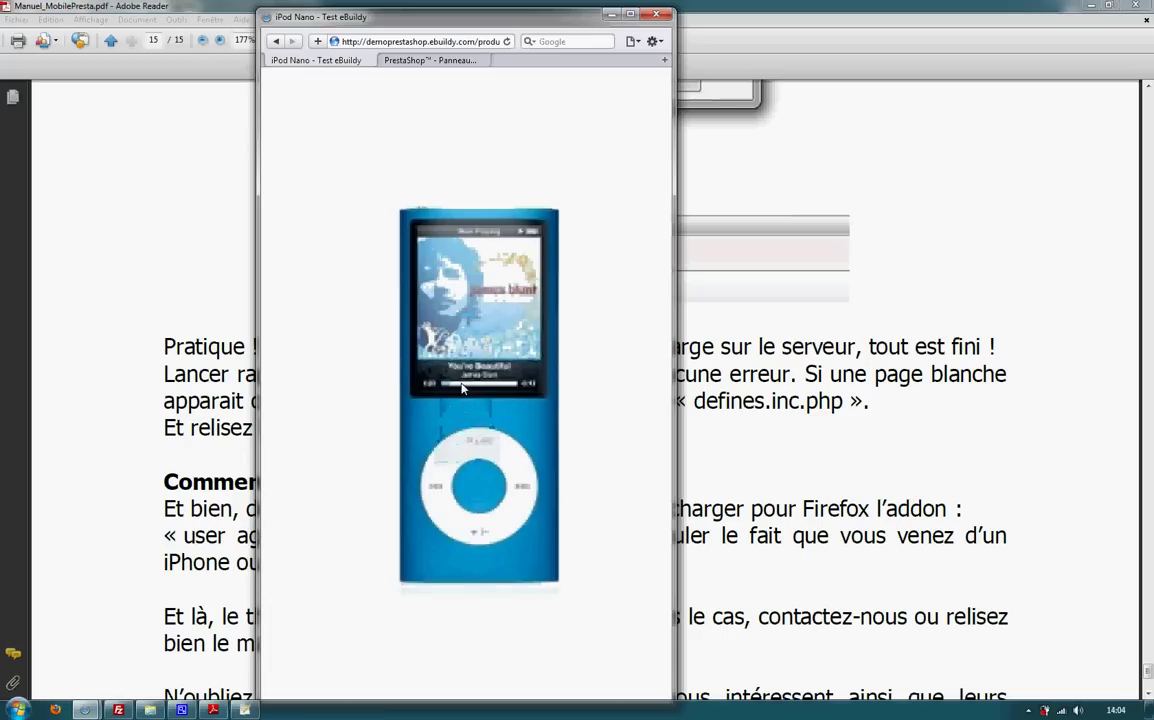
{"action": "left_click_drag", "start_coordinate": [462, 390], "coordinate": [510, 301]}
{"action": "double_click", "coordinate": [531, 329]}
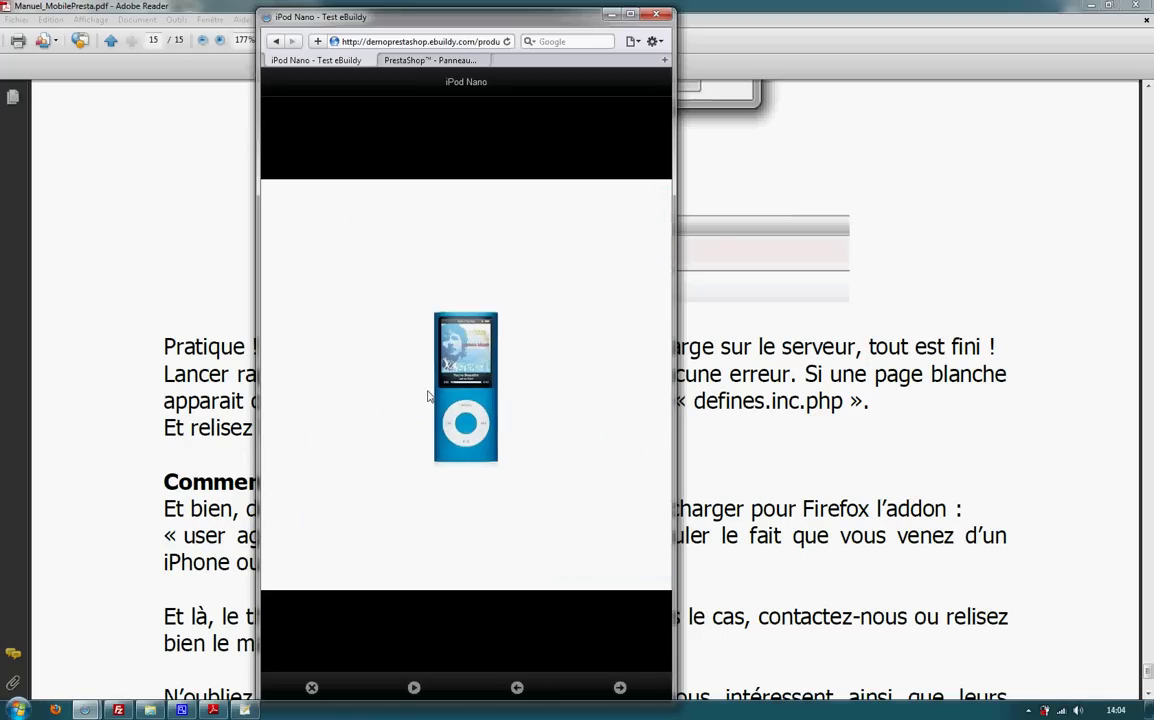
Browse backwards from the blue iPod Nano through the preceding photos in the gallery
{"action": "left_click_drag", "start_coordinate": [510, 391], "coordinate": [631, 391]}
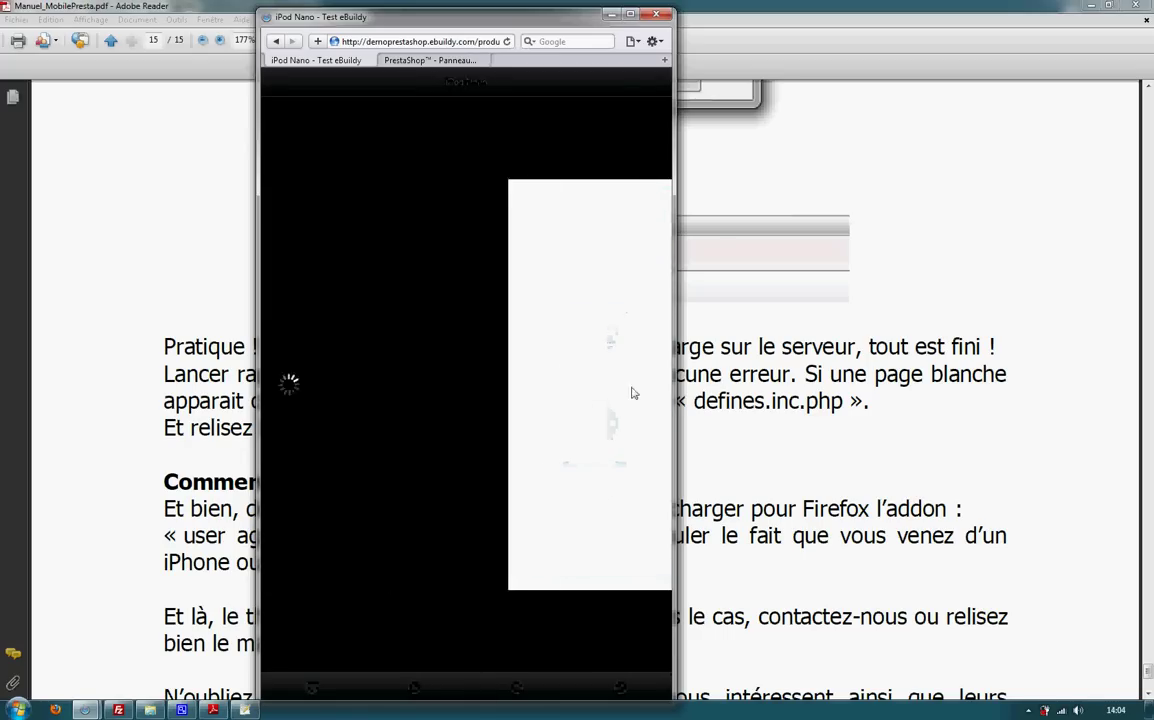
{"action": "left_click_drag", "start_coordinate": [400, 416], "coordinate": [616, 402]}
{"action": "left_click_drag", "start_coordinate": [358, 420], "coordinate": [639, 394]}
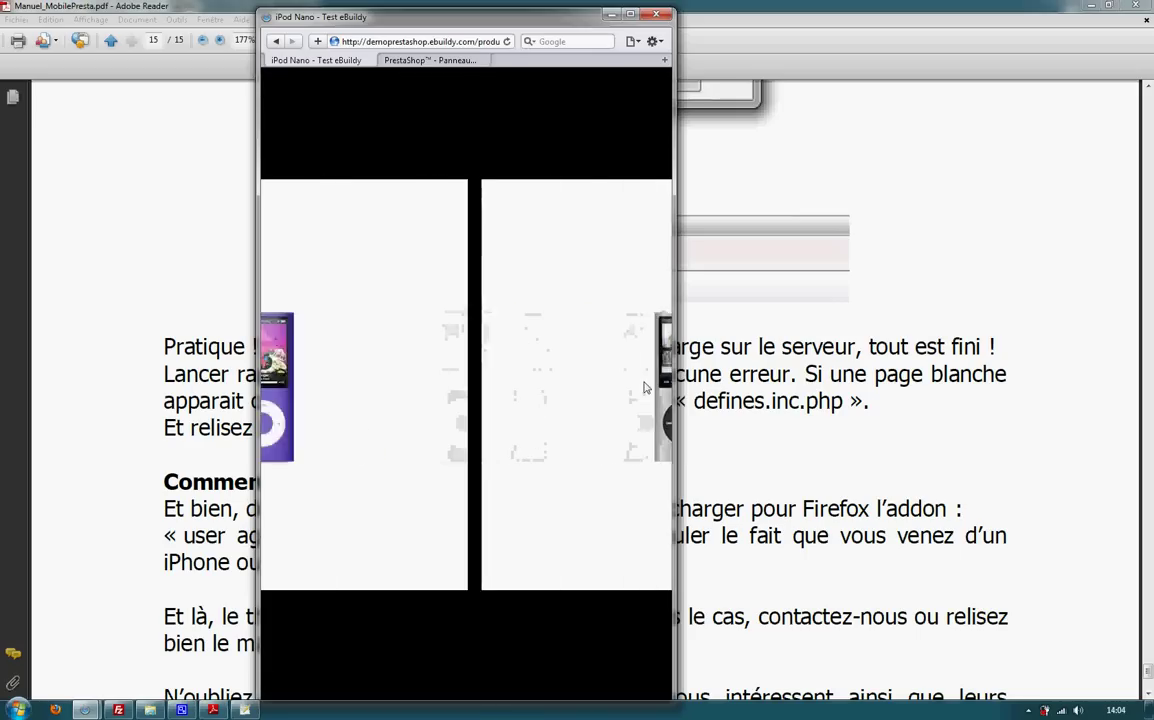
Browse forward and back through more iPod Nano colour photos and close the full-screen gallery
{"action": "left_click_drag", "start_coordinate": [535, 400], "coordinate": [400, 400]}
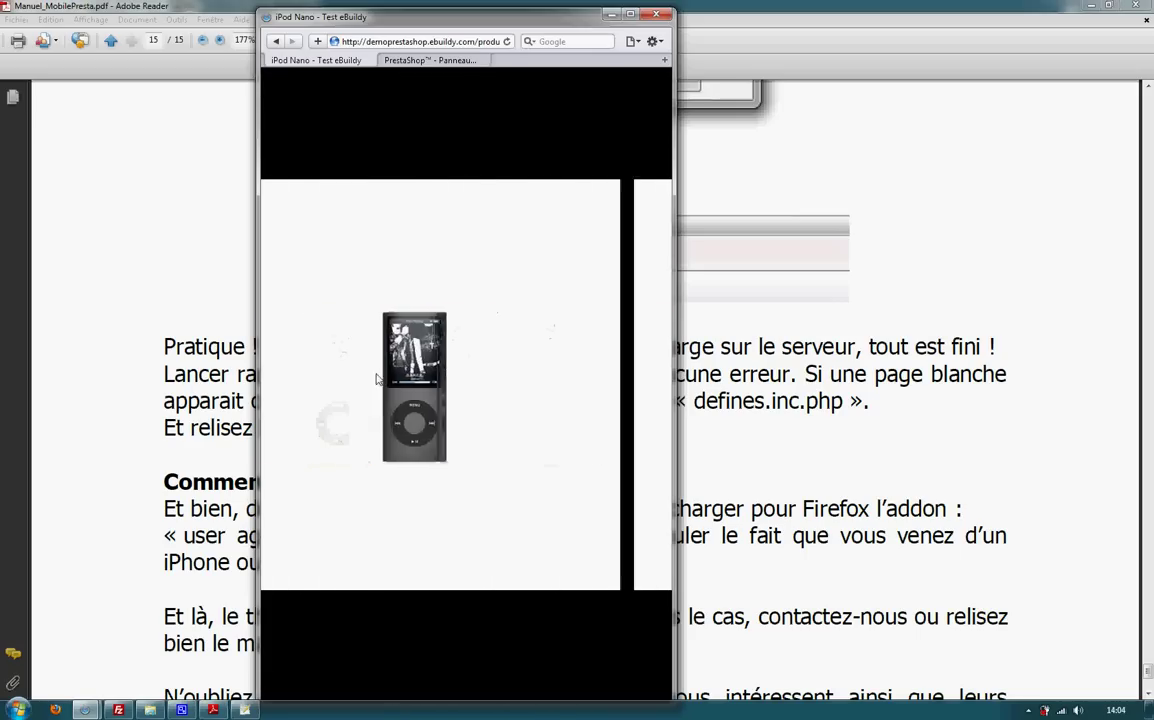
{"action": "left_click_drag", "start_coordinate": [600, 390], "coordinate": [368, 404]}
{"action": "left_click_drag", "start_coordinate": [450, 395], "coordinate": [676, 398]}
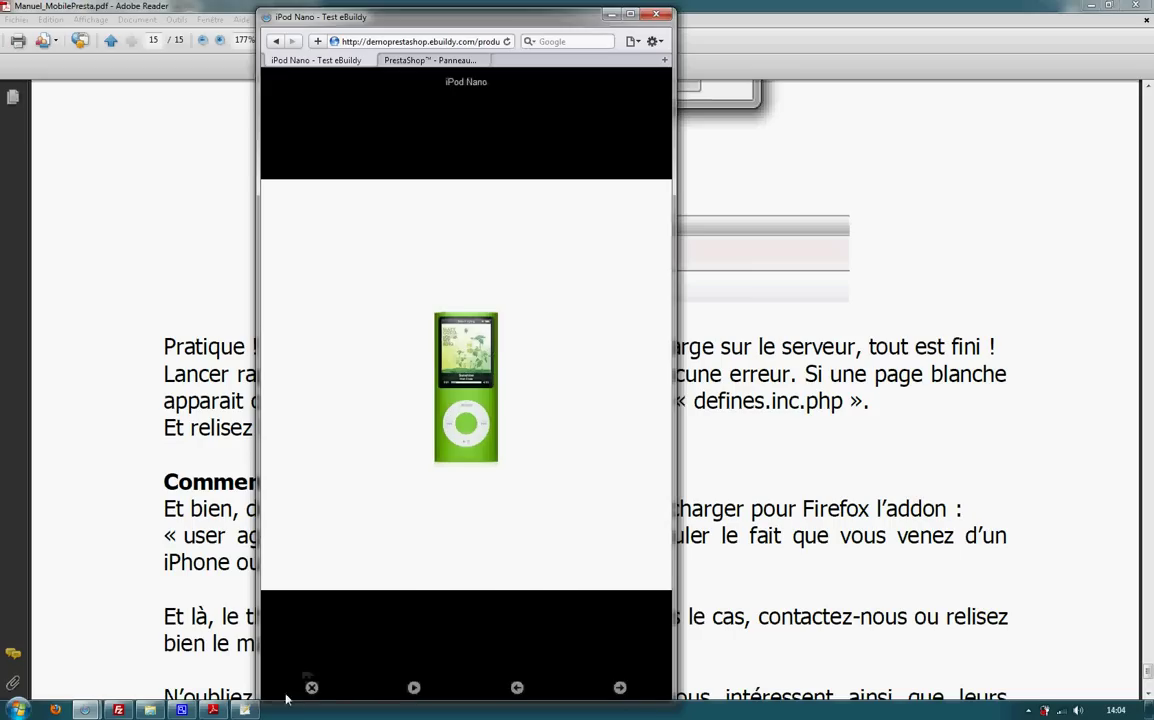
{"action": "left_click", "coordinate": [305, 686]}
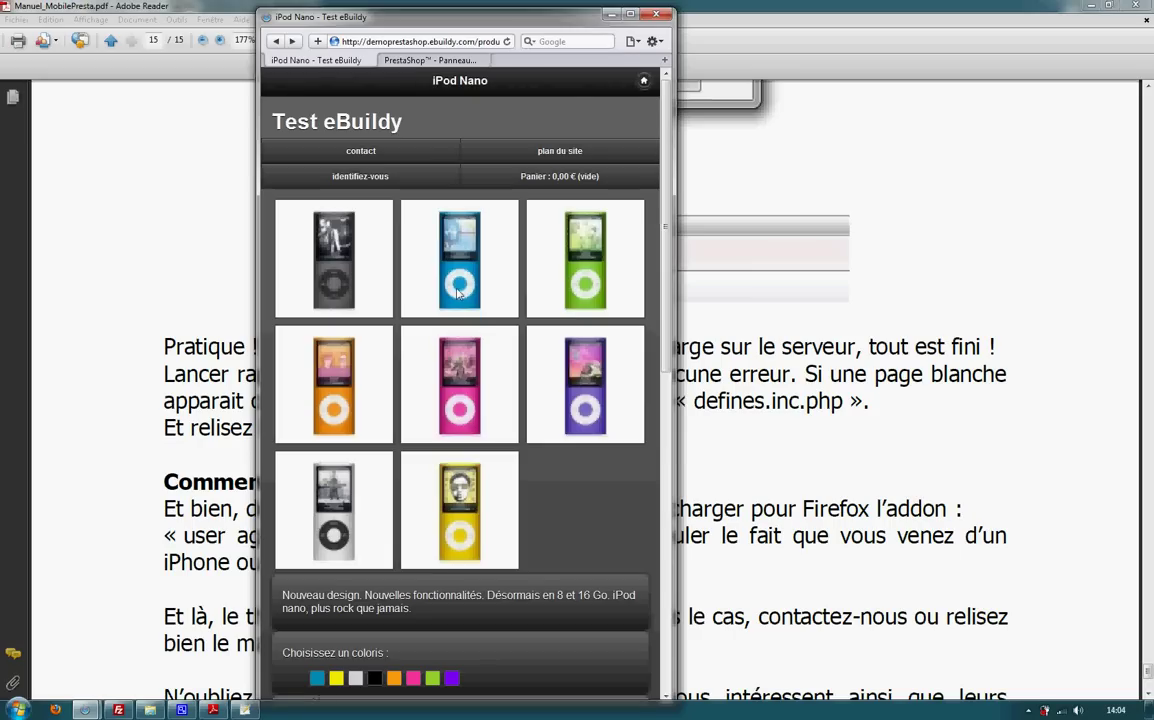
Return to the shop's home page, search the products for "ipo" and clear the search text
{"action": "left_click", "coordinate": [643, 82]}
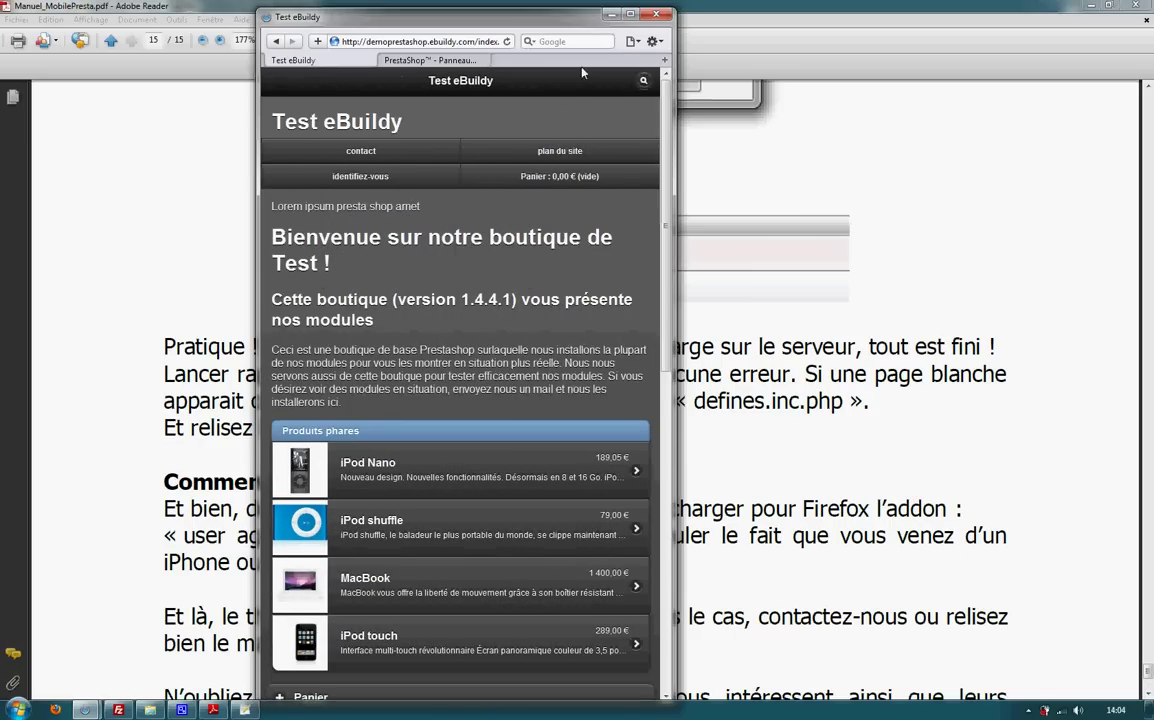
{"action": "left_click", "coordinate": [643, 80]}
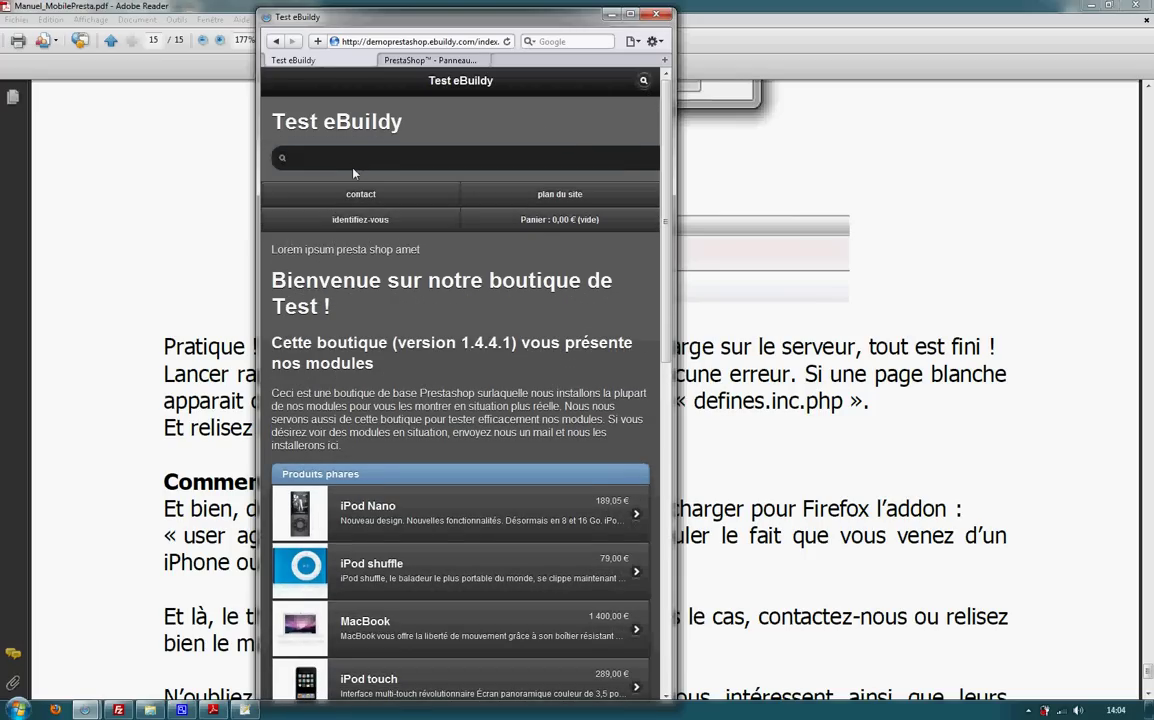
{"action": "type", "text": "ipo"}
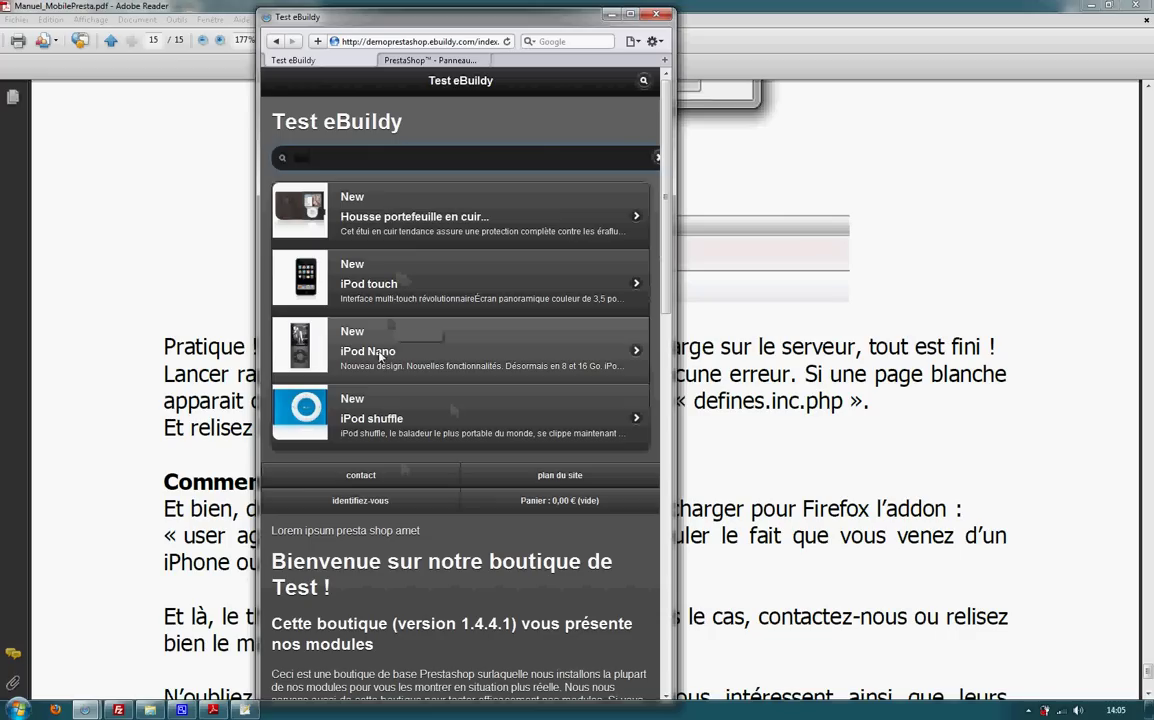
{"action": "left_click", "coordinate": [653, 158]}
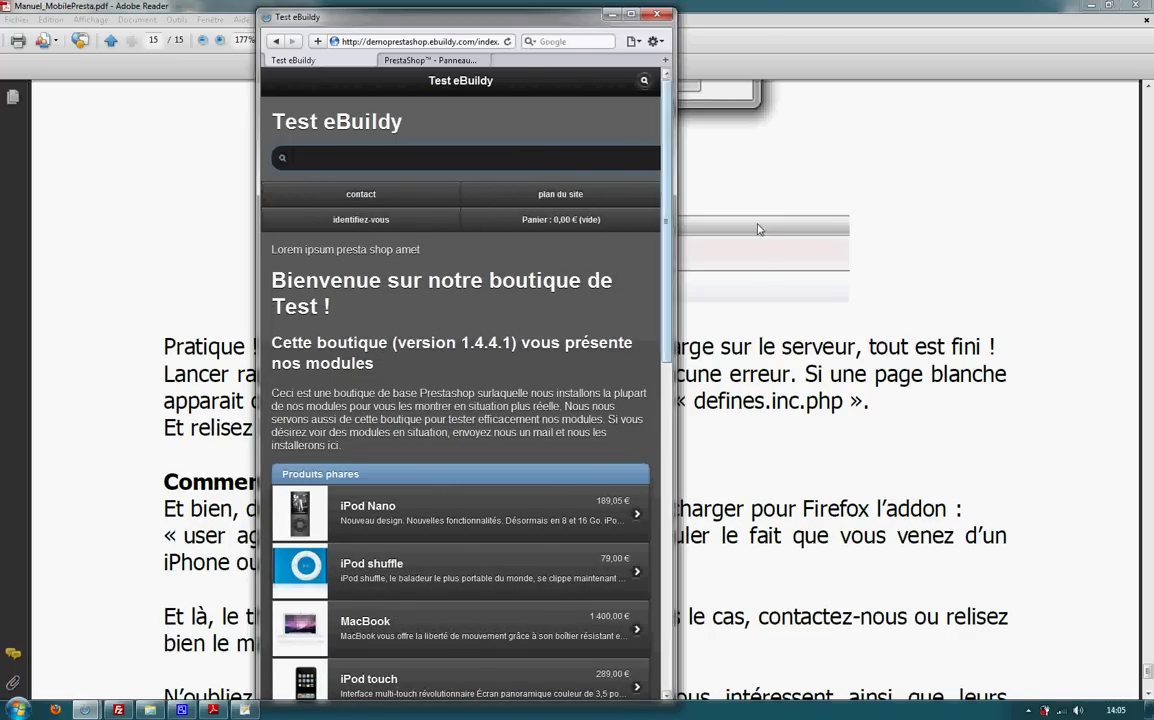
Widen the browser window and examine how the mobile home page adapts, from the header down to the product and category lists
{"action": "left_click_drag", "start_coordinate": [675, 220], "coordinate": [760, 218]}
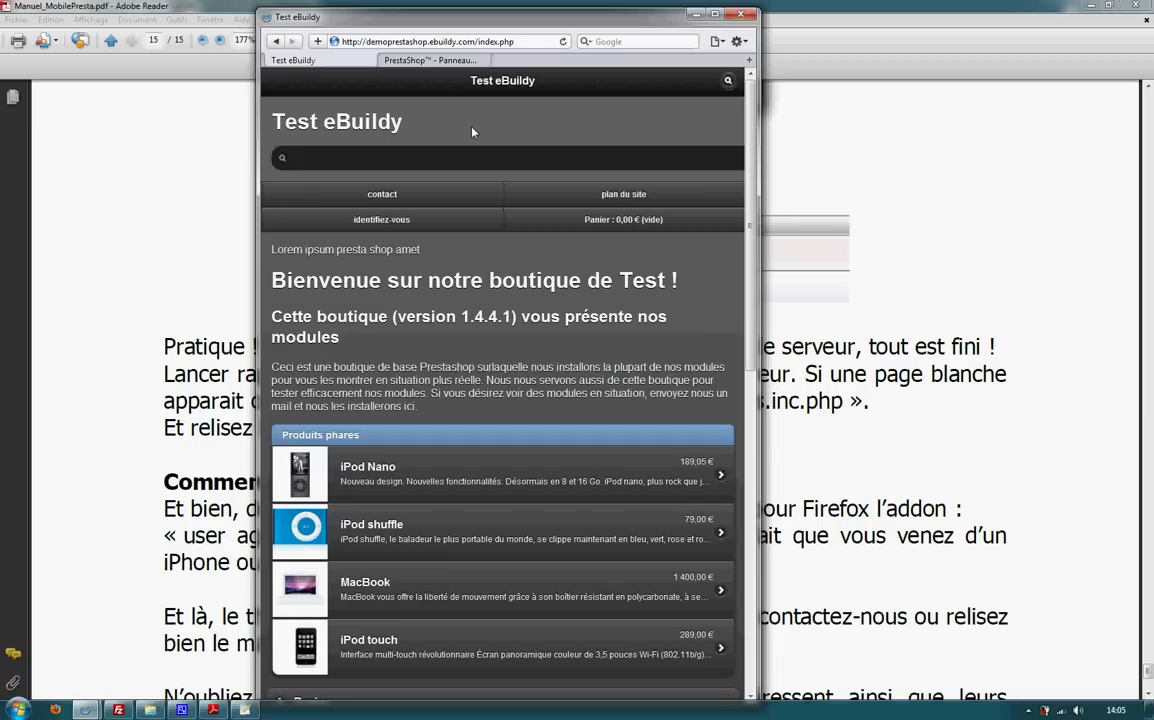
{"action": "left_click_drag", "start_coordinate": [430, 121], "coordinate": [297, 128]}
{"action": "left_click_drag", "start_coordinate": [265, 126], "coordinate": [475, 122]}
{"action": "scroll", "coordinate": [469, 216], "scroll_direction": "down", "scroll_amount": 3}
{"action": "scroll", "coordinate": [375, 186], "scroll_direction": "up", "scroll_amount": 1}
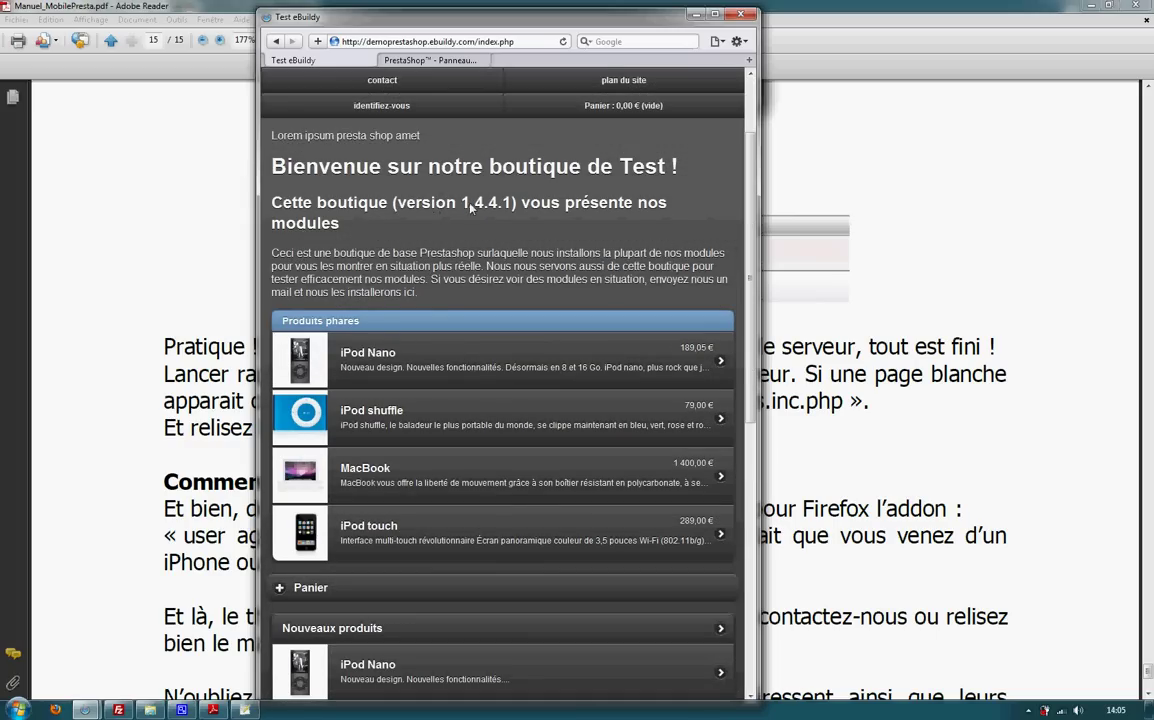
{"action": "double_click", "coordinate": [472, 204]}
{"action": "left_click", "coordinate": [452, 218]}
{"action": "scroll", "coordinate": [463, 207], "scroll_direction": "down", "scroll_amount": 6}
{"action": "scroll", "coordinate": [551, 218], "scroll_direction": "up", "scroll_amount": 2}
{"action": "scroll", "coordinate": [551, 218], "scroll_direction": "up", "scroll_amount": 2}
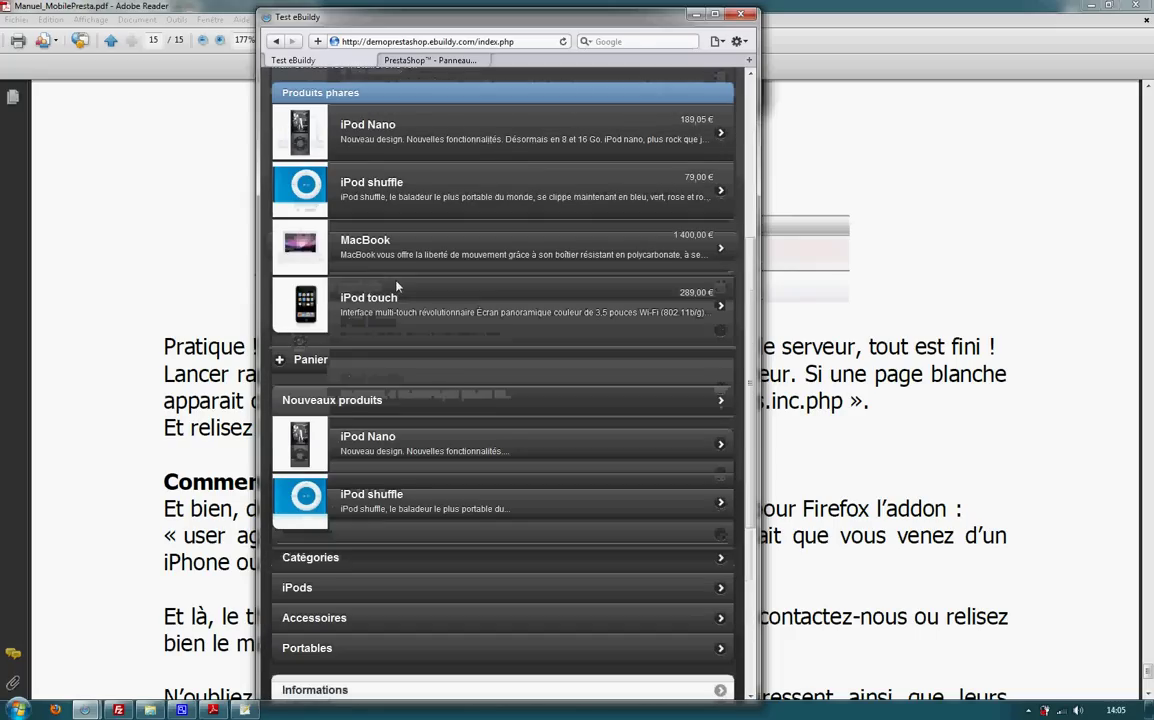
{"action": "scroll", "coordinate": [410, 292], "scroll_direction": "up", "scroll_amount": 6}
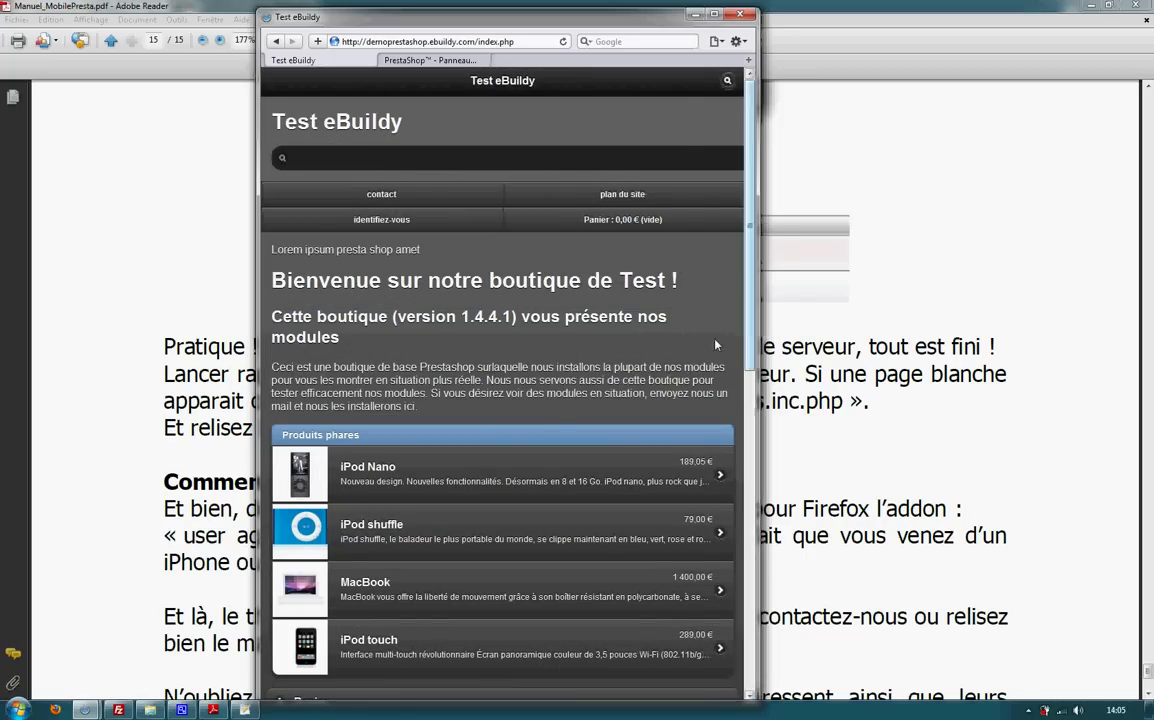
Narrow the browser window back to phone width and hide the home page's product search field
{"action": "left_click_drag", "start_coordinate": [762, 338], "coordinate": [682, 368]}
{"action": "left_click", "coordinate": [645, 82]}
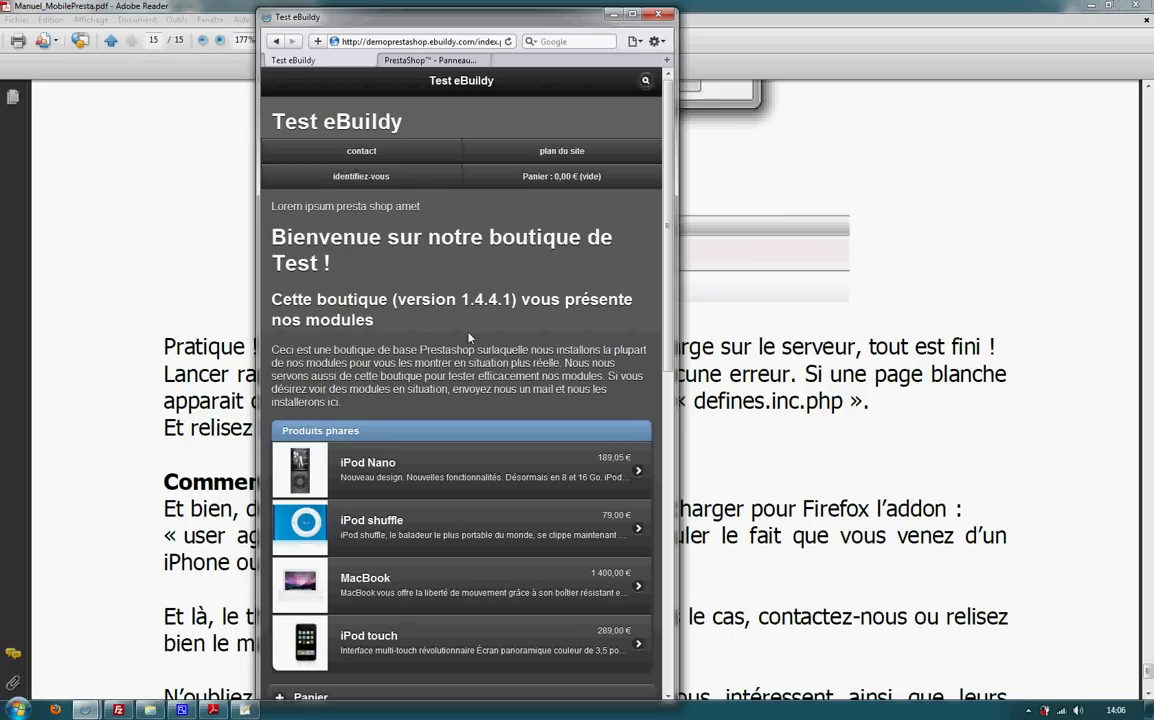
{"action": "scroll", "coordinate": [469, 338], "scroll_direction": "down", "scroll_amount": 2}
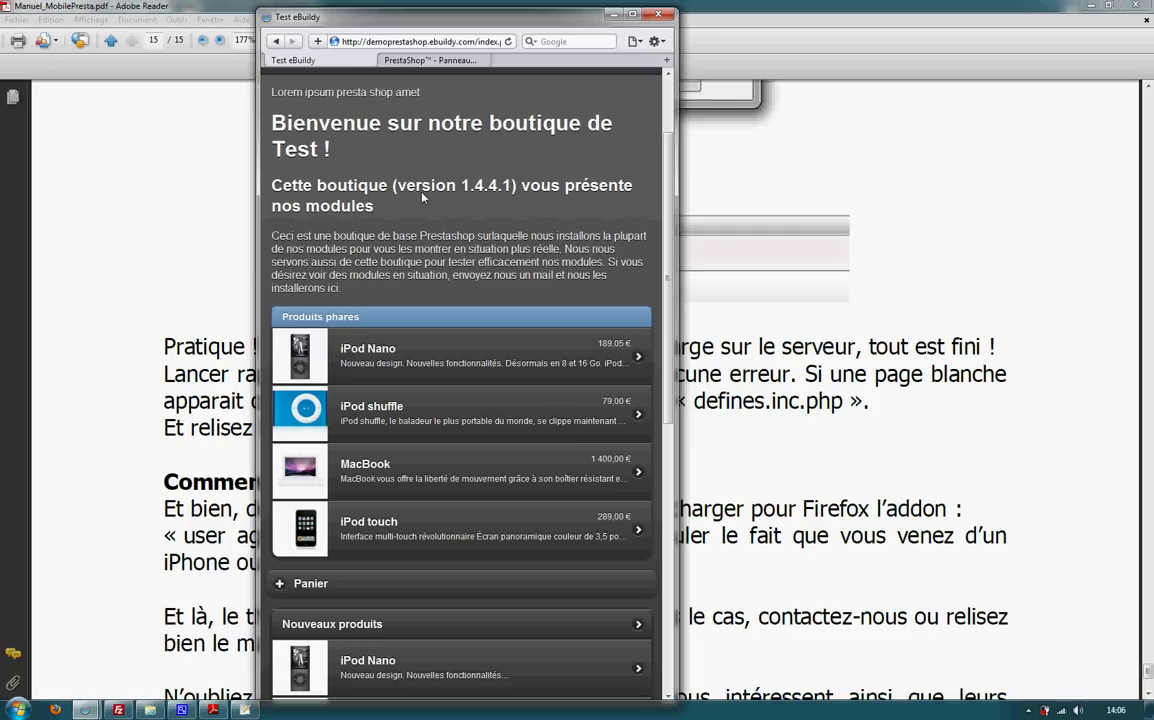
{"action": "scroll", "coordinate": [422, 197], "scroll_direction": "up", "scroll_amount": 2}
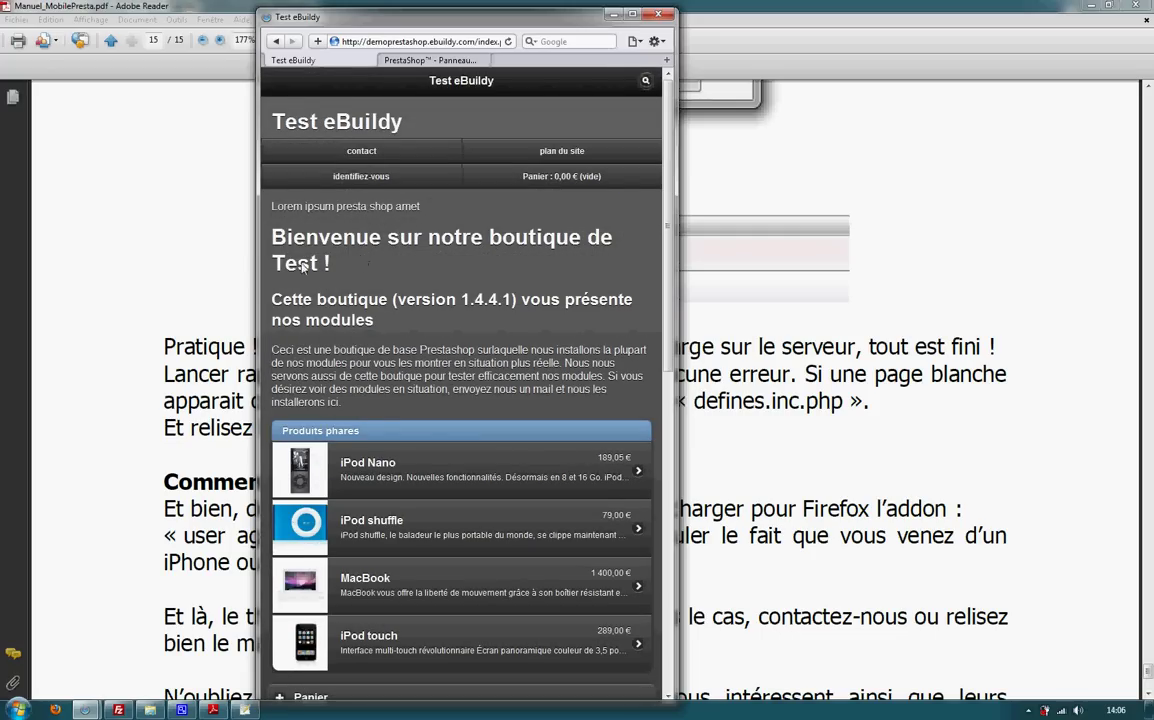
{"action": "left_click_drag", "start_coordinate": [252, 220], "coordinate": [275, 238]}
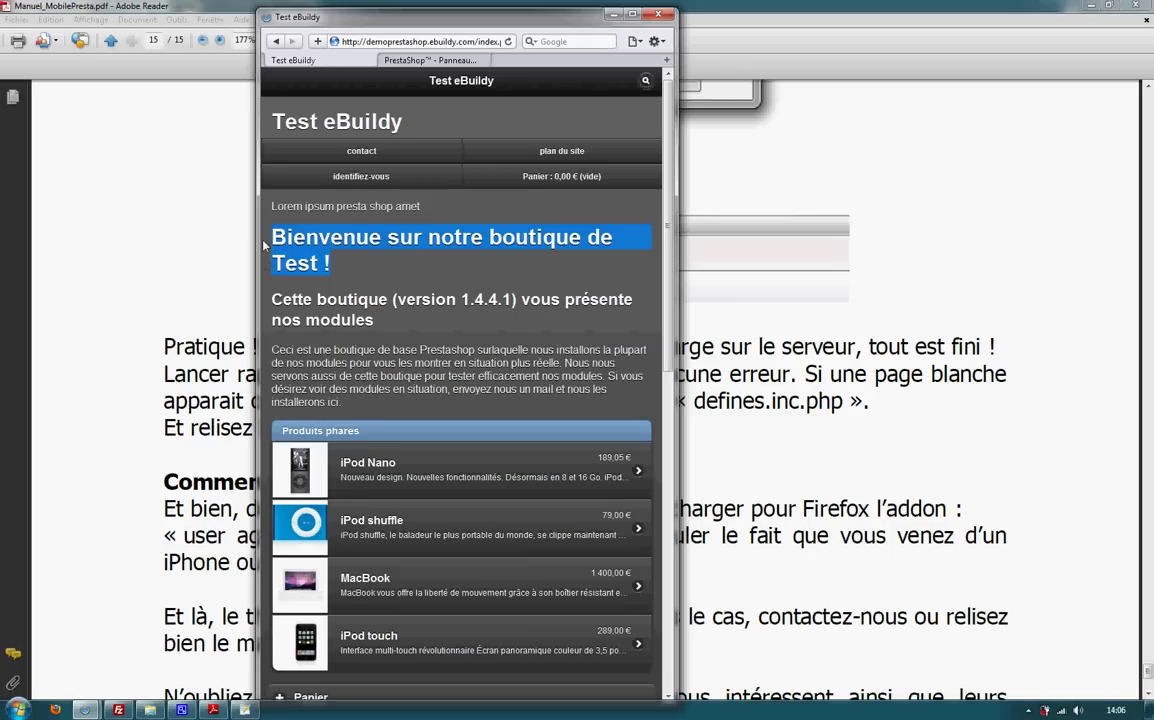
{"action": "left_click", "coordinate": [277, 232]}
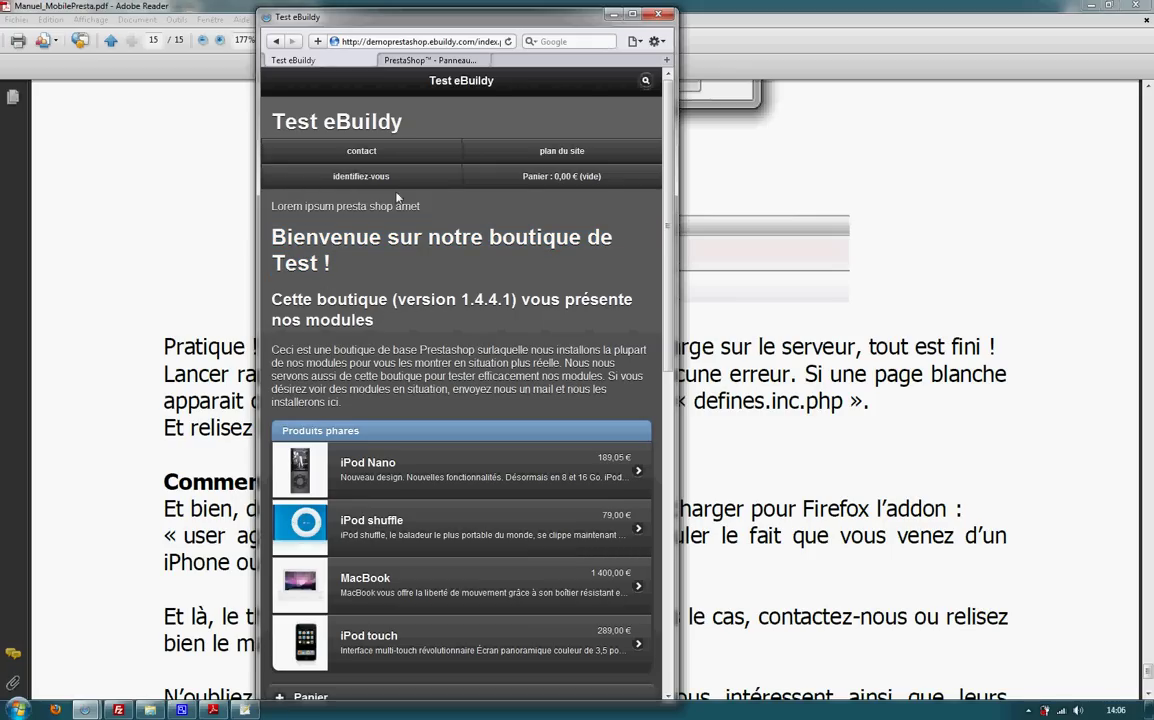